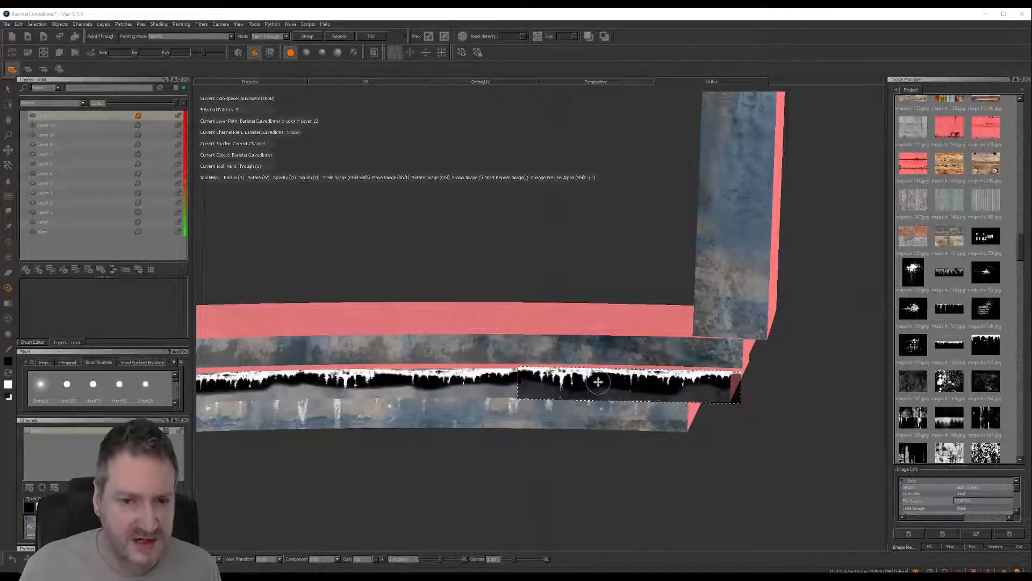
Step: Commit the painted white drips on the lower rail and move the paint-through drip image into the empty space below the frame
shift+drag(595, 383, 575, 486)
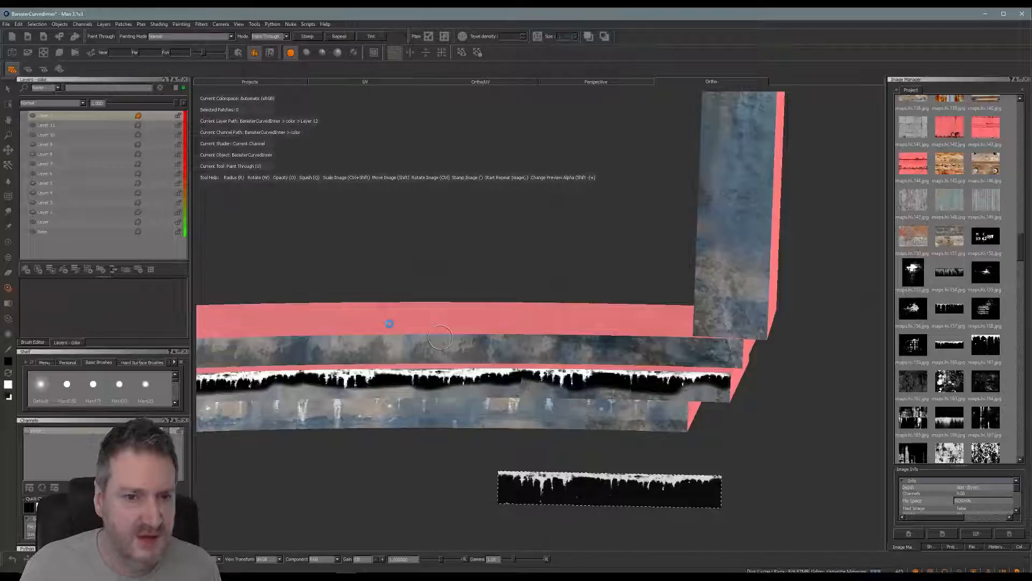
mouse_move(421, 322)
alt+right_down()
mouse_move(416, 310)
mouse_move(430, 323)
alt+right_up()
alt+drag(430, 323, 527, 279)
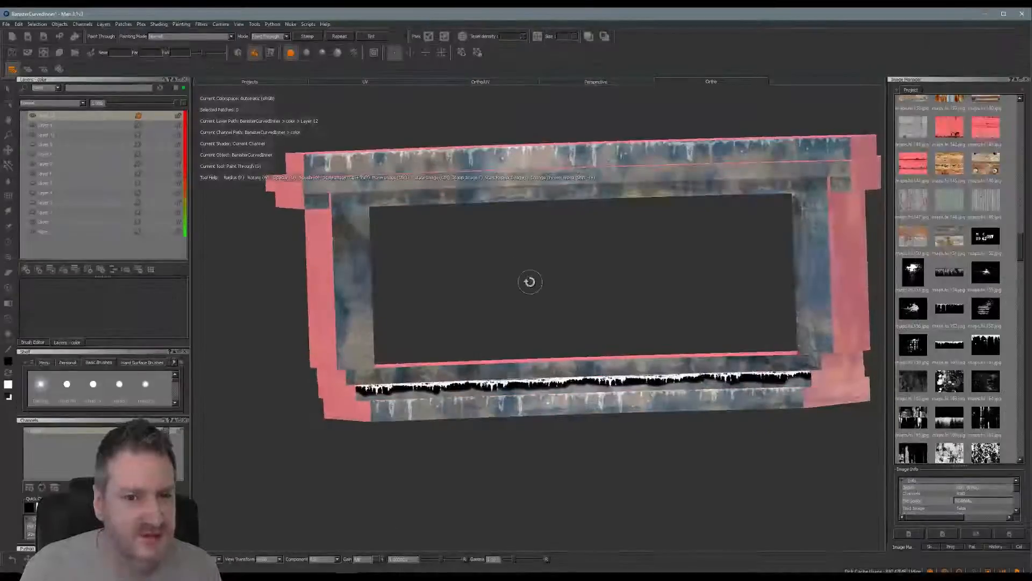
mouse_move(527, 279)
alt+right_down()
mouse_move(516, 281)
mouse_move(538, 284)
alt+right_up()
alt+middle_drag(537, 283, 485, 302)
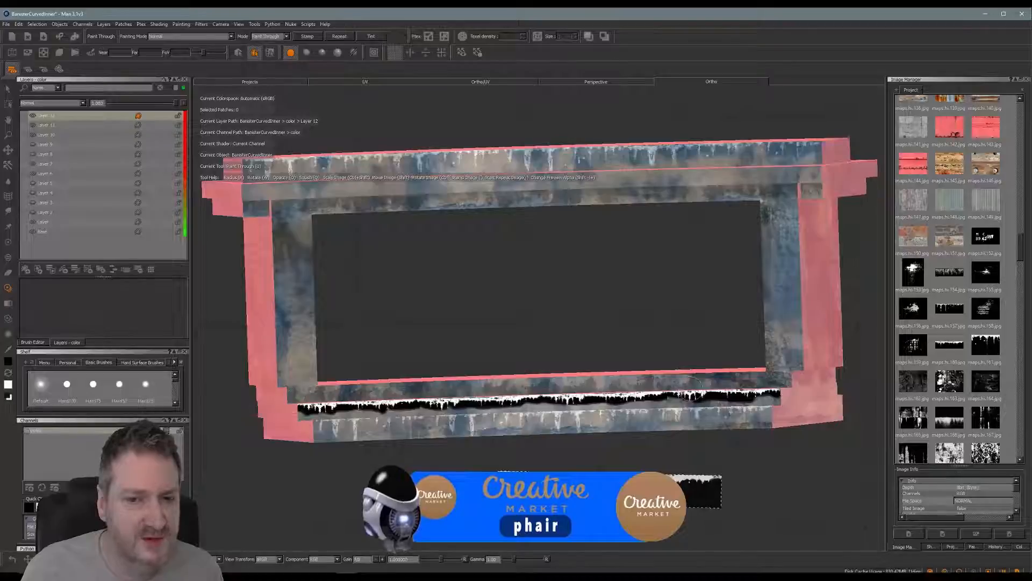
Step: Set the drip layer's blend mode to Add and lower its opacity so the white drips blend softly
click(81, 104)
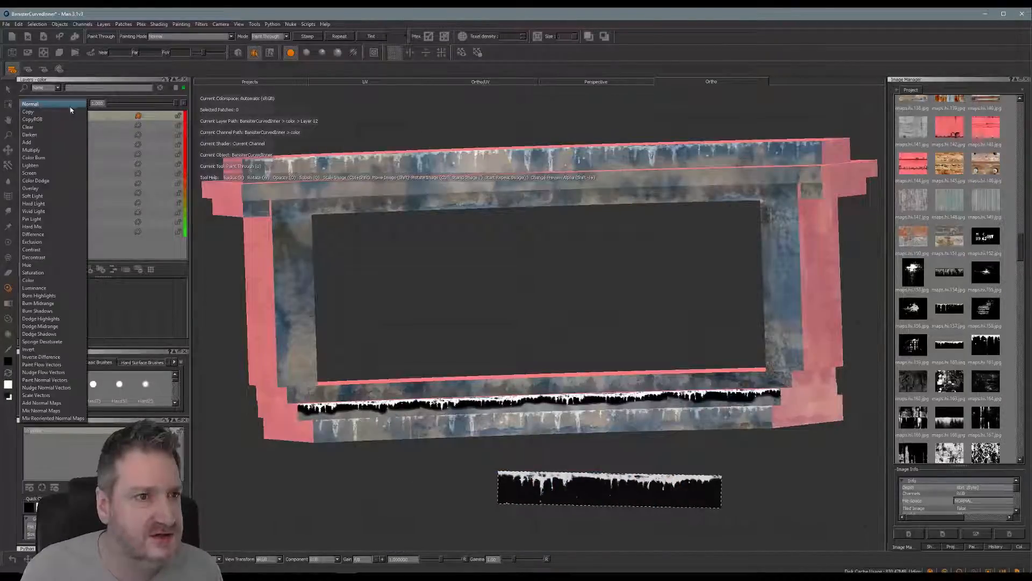
click(41, 143)
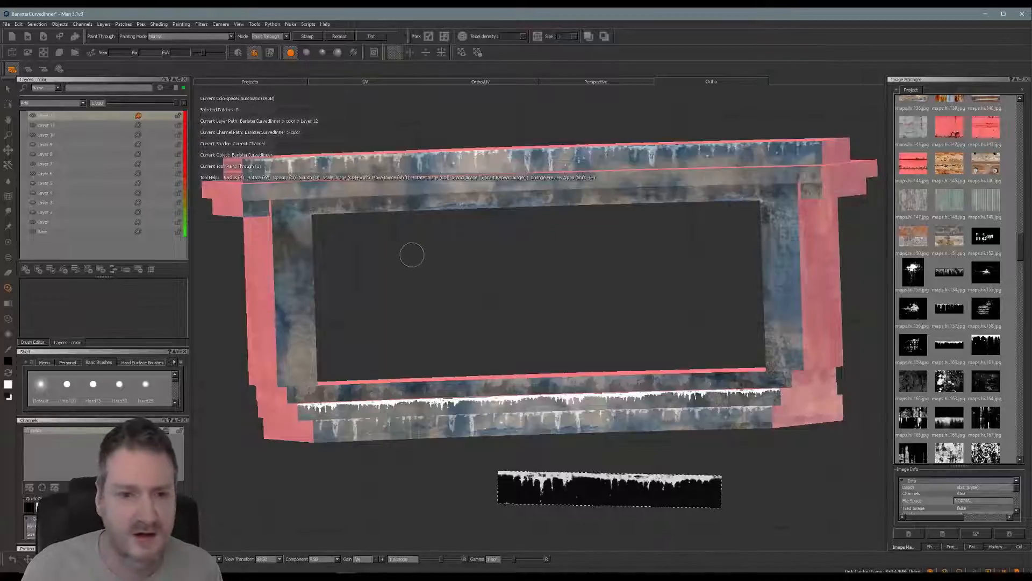
drag(175, 103, 131, 109)
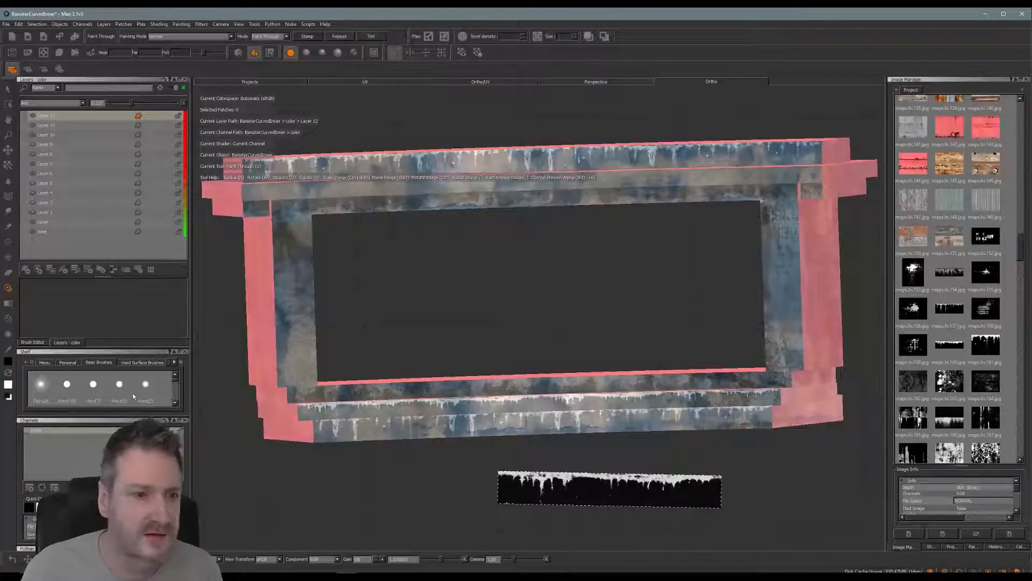
Step: Export the flattened color channel of all patches, overwriting BanisterCurvedInner_Painted_R2.tga
right_click(113, 431)
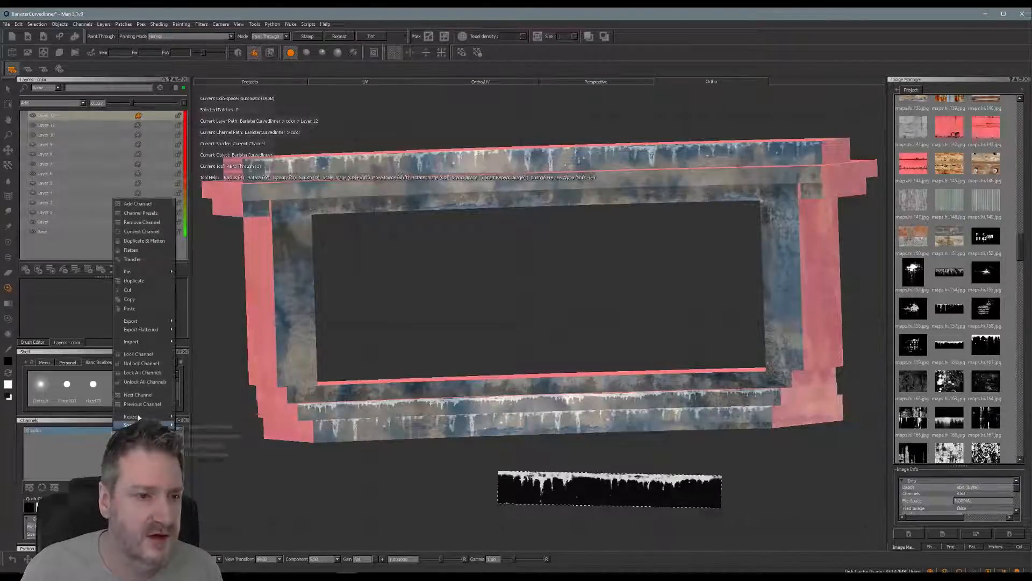
mouse_move(153, 333)
click(212, 358)
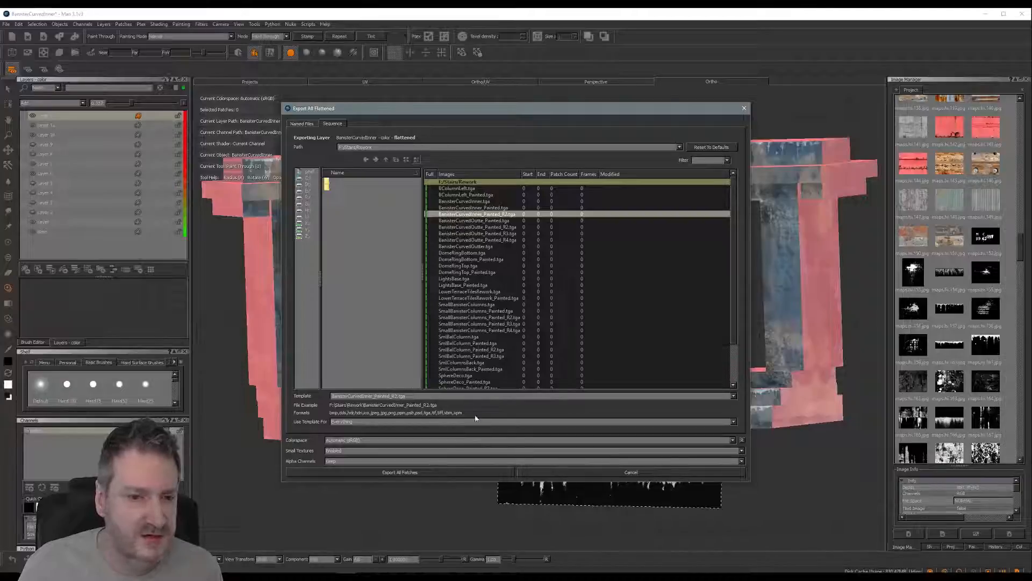
click(398, 472)
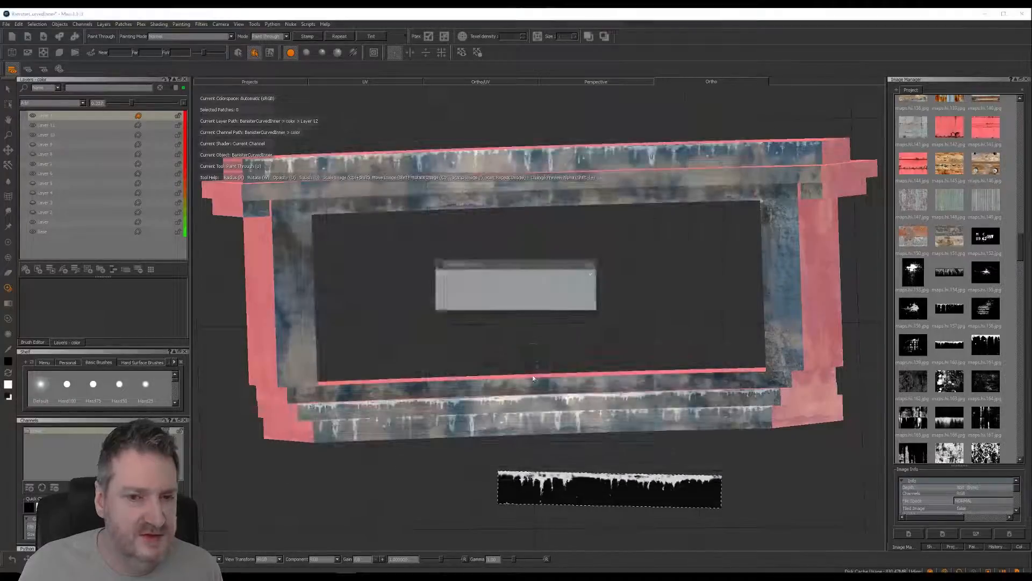
click(501, 301)
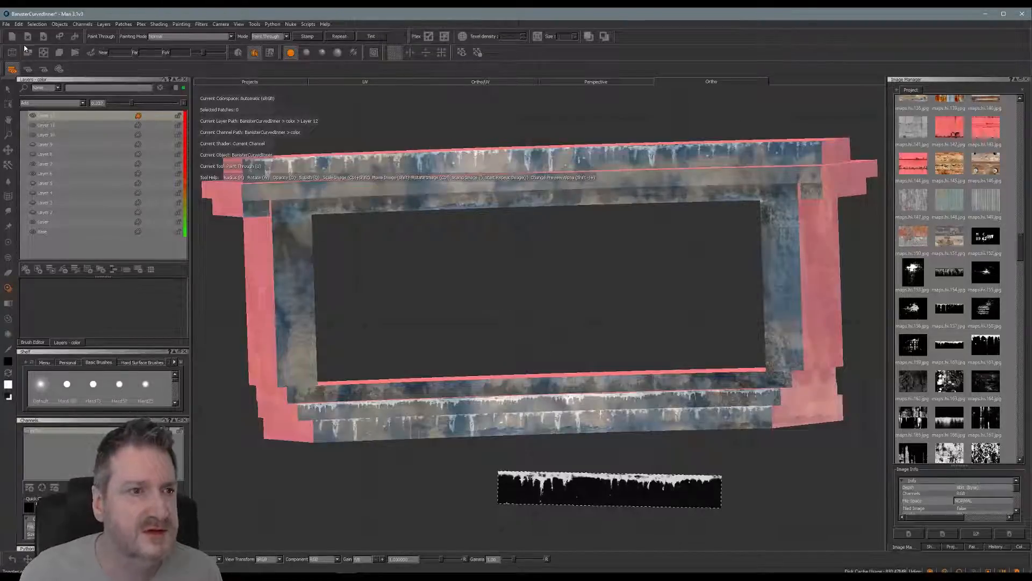
Step: Save the texture project and switch to the garden terrace scene in 3ds Max
click(33, 102)
click(21, 100)
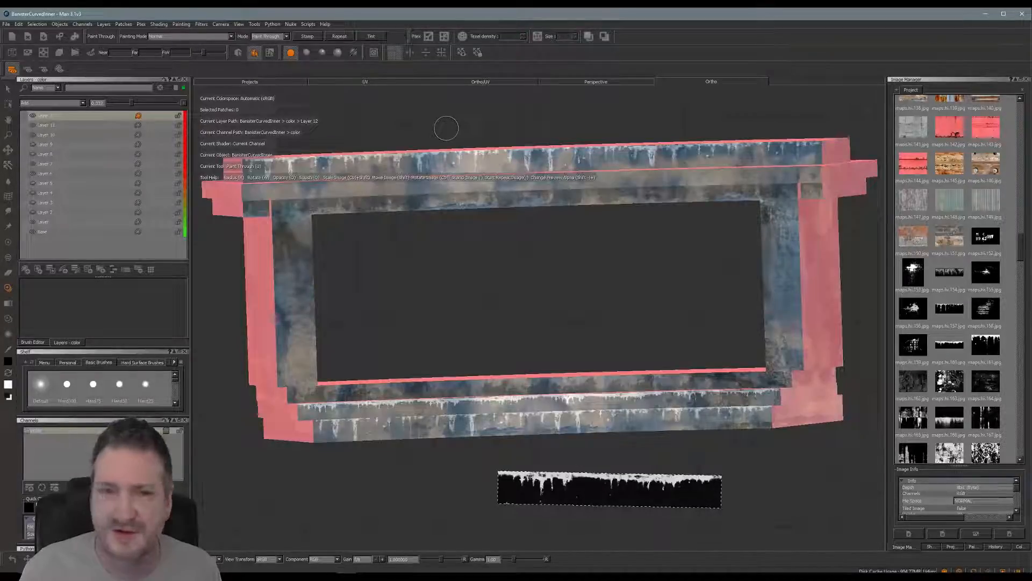
click(986, 13)
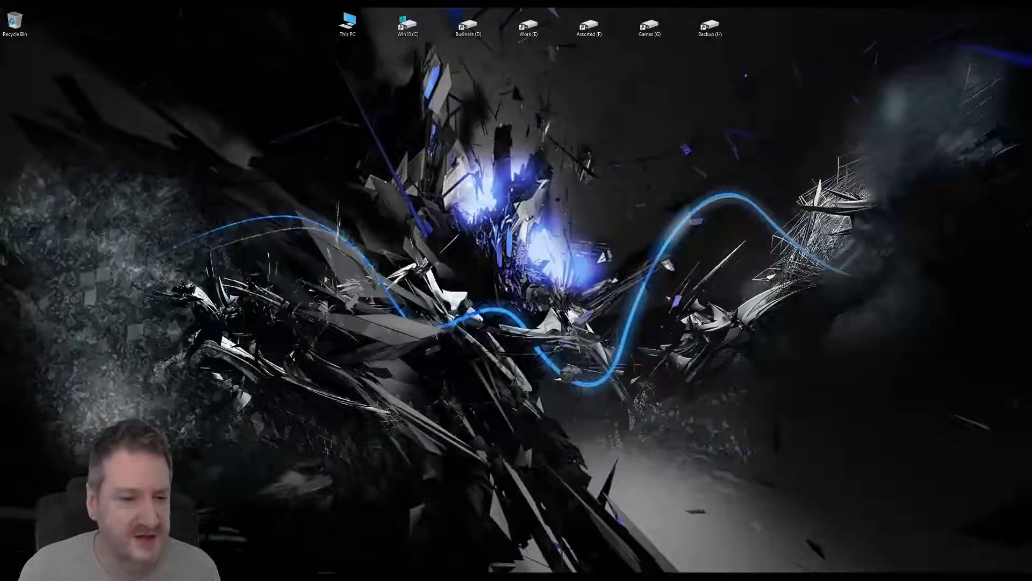
key(alt+Tab)
Step: Reload the BanisterCurvedInner_Painted_R2.tga bitmap in the Slate Material Editor and close the editor
alt+middle_drag(453, 293, 395, 226)
scroll(459, 294, down, 2)
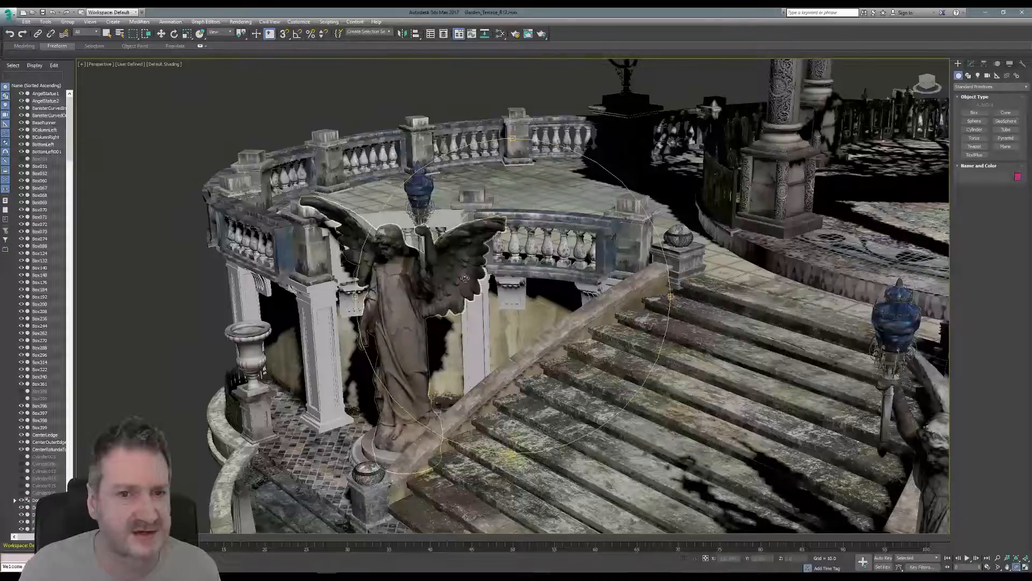
alt+middle_drag(464, 278, 530, 309)
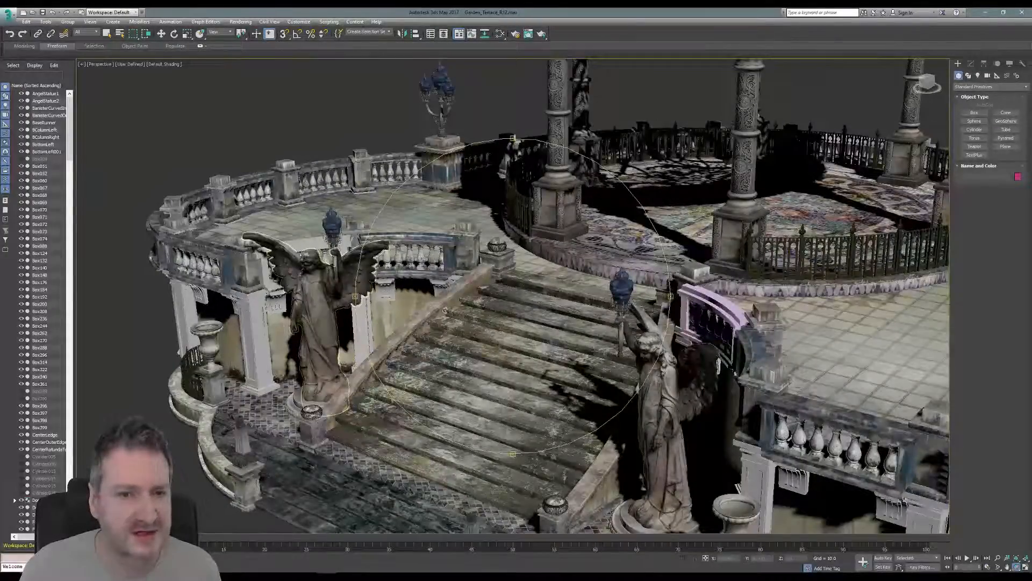
alt+middle_drag(446, 310, 435, 101)
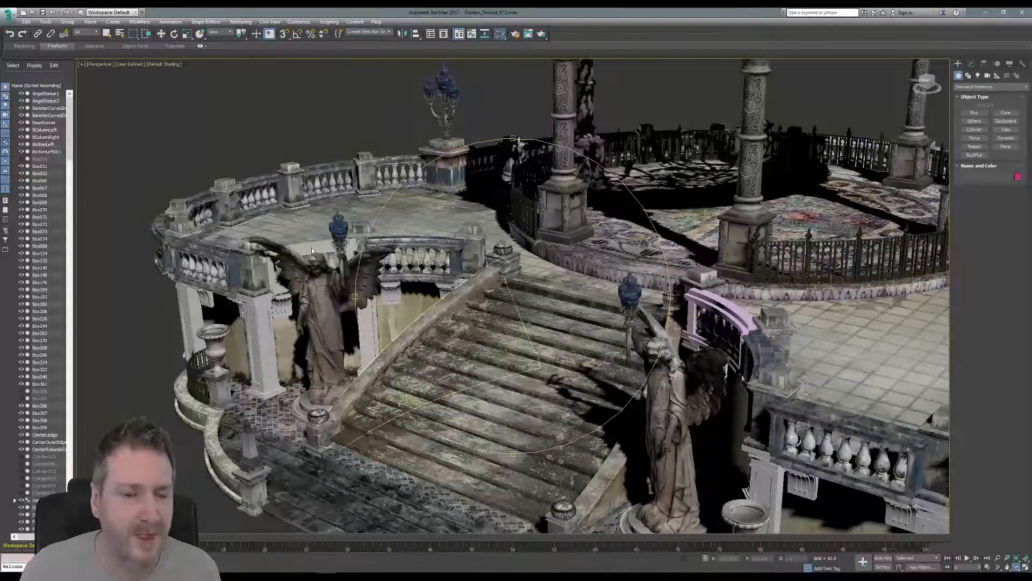
key(m)
double_click(692, 313)
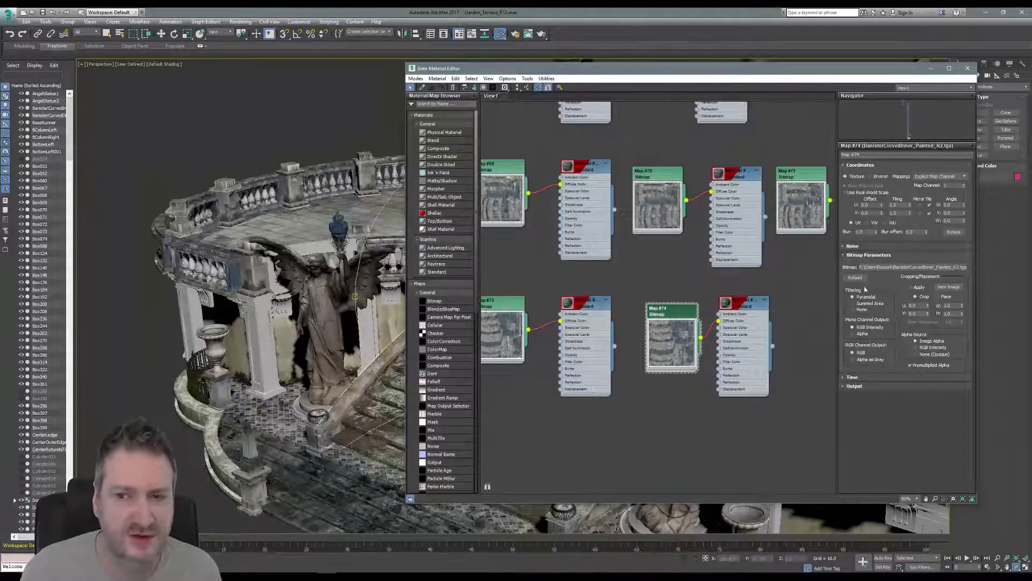
click(855, 277)
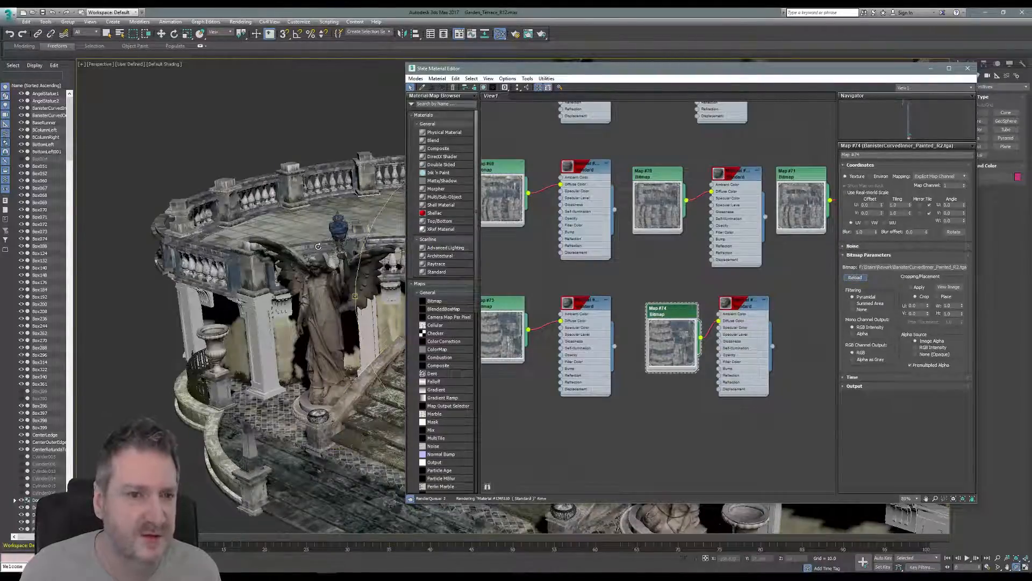
click(968, 68)
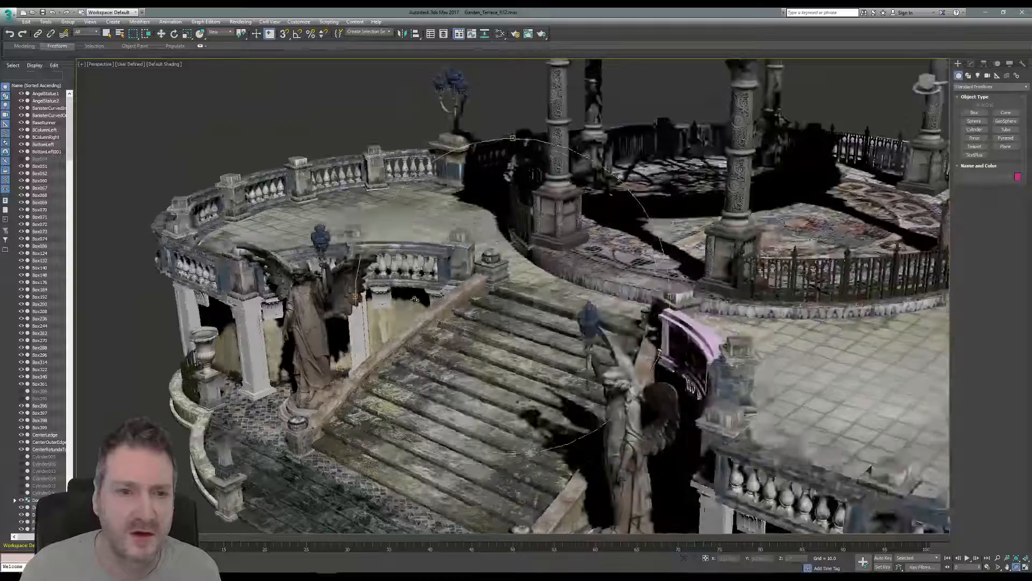
Step: Examine the updated texture on the curved inner banisters on both sides of the staircase
alt+middle_drag(415, 299, 413, 304)
scroll(328, 280, up, 4)
alt+middle_drag(328, 274, 535, 162)
scroll(432, 267, up, 5)
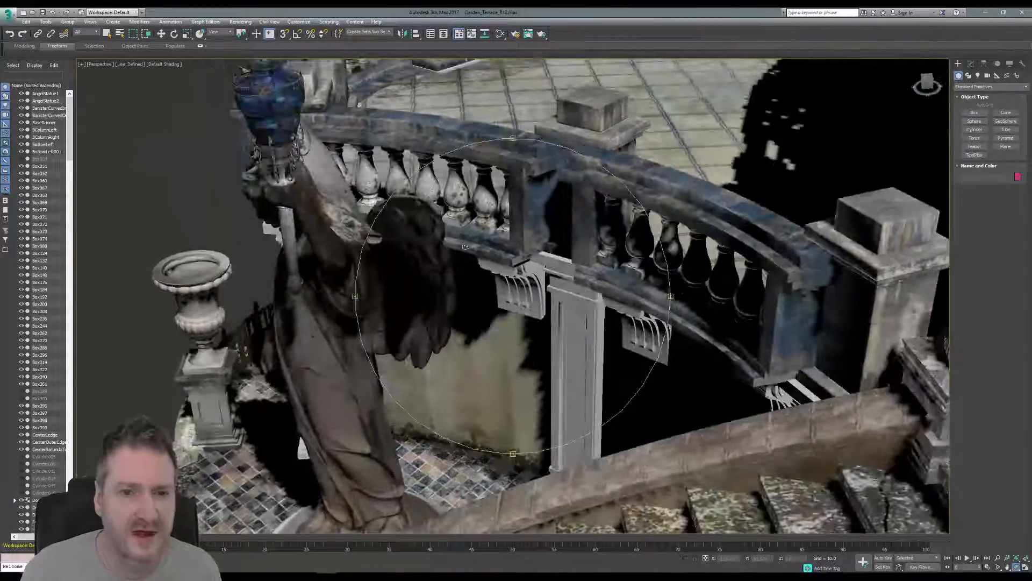
alt+middle_drag(473, 156, 806, 249)
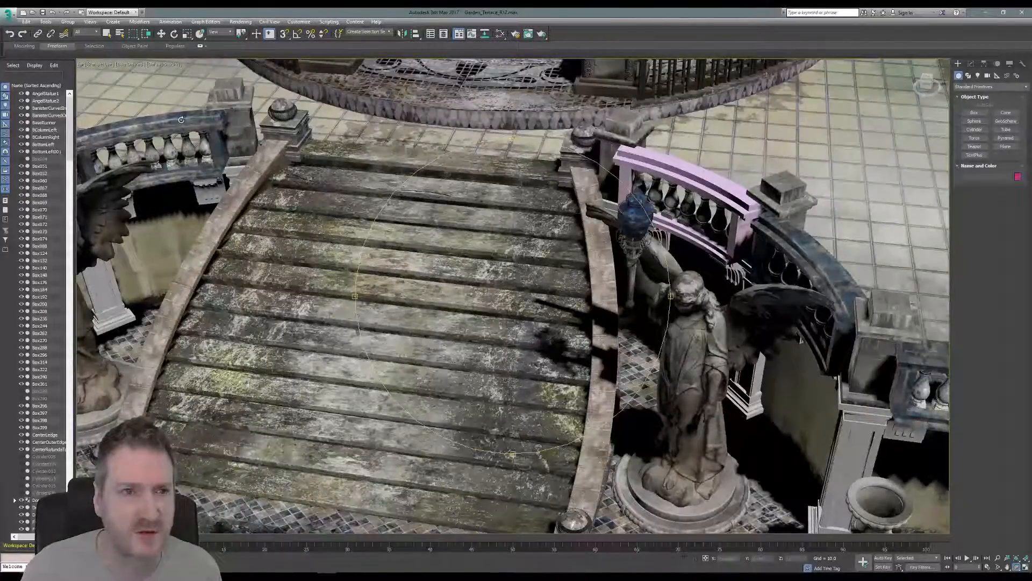
alt+middle_drag(836, 268, 136, 156)
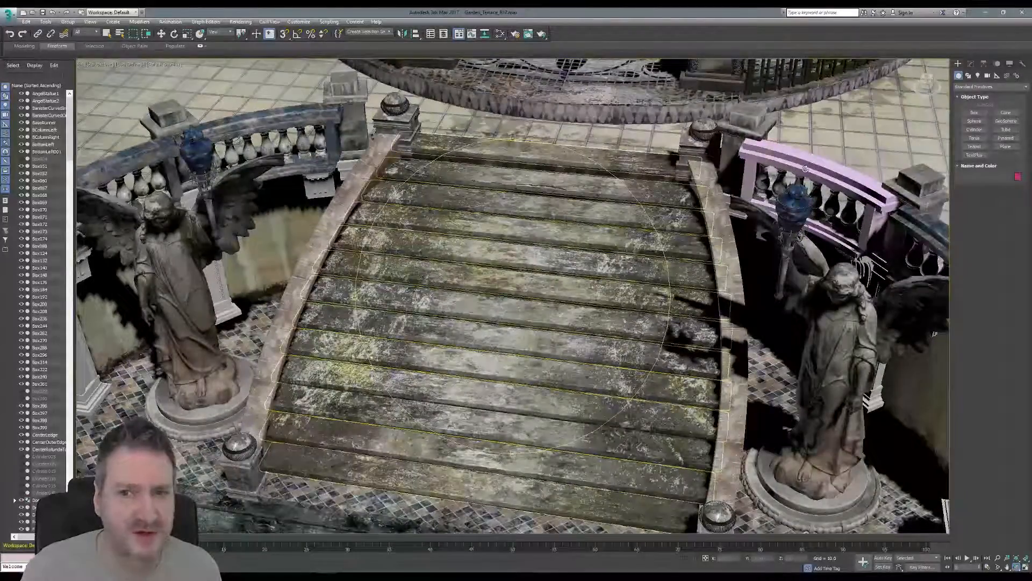
Step: Examine the balustrades, statues and outer walls around the terrace for sections that are still untextured
middle_drag(537, 227, 376, 238)
alt+middle_drag(409, 344, 546, 263)
scroll(559, 295, down, 3)
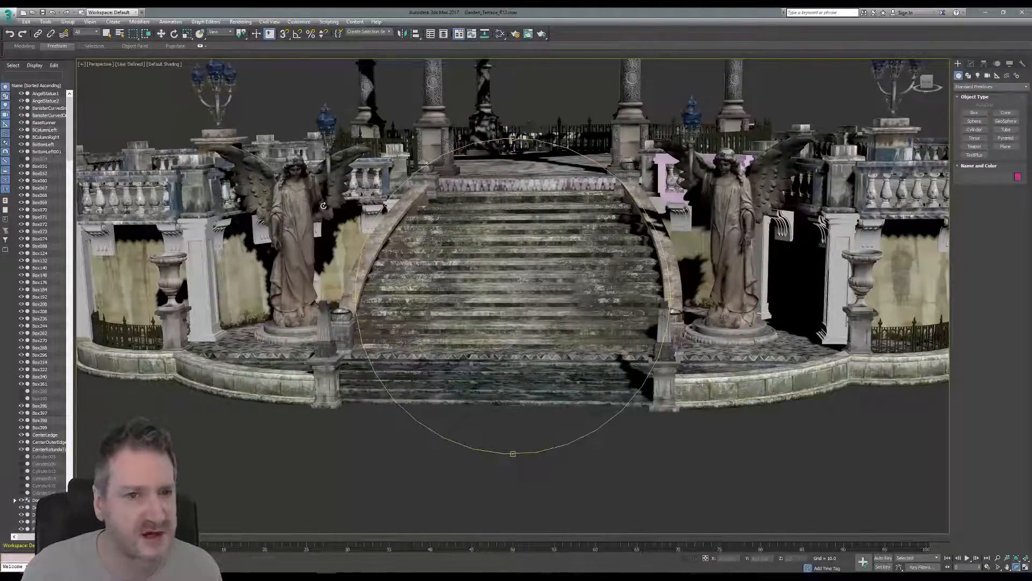
drag(548, 261, 528, 260)
drag(773, 171, 736, 163)
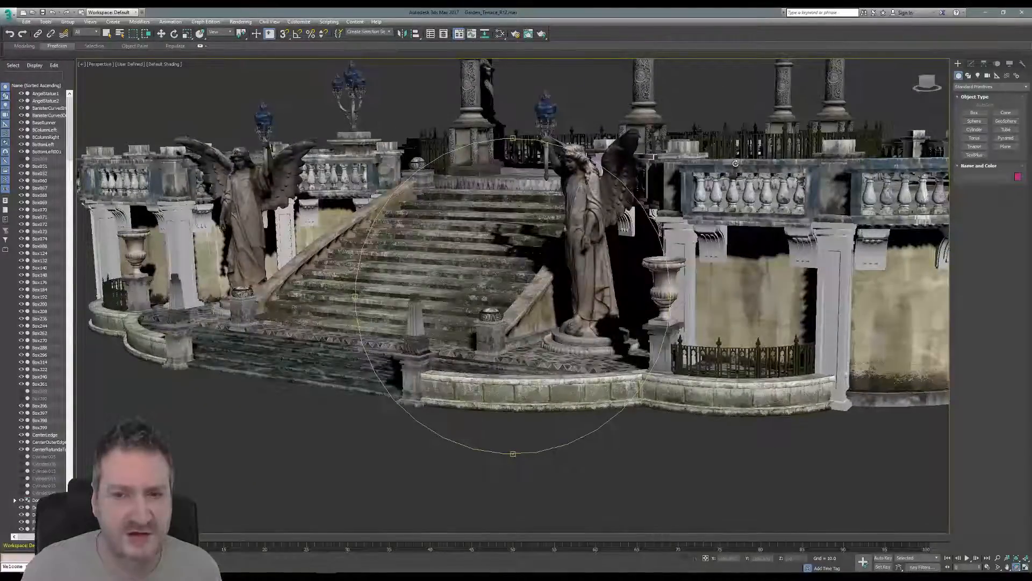
drag(422, 270, 446, 266)
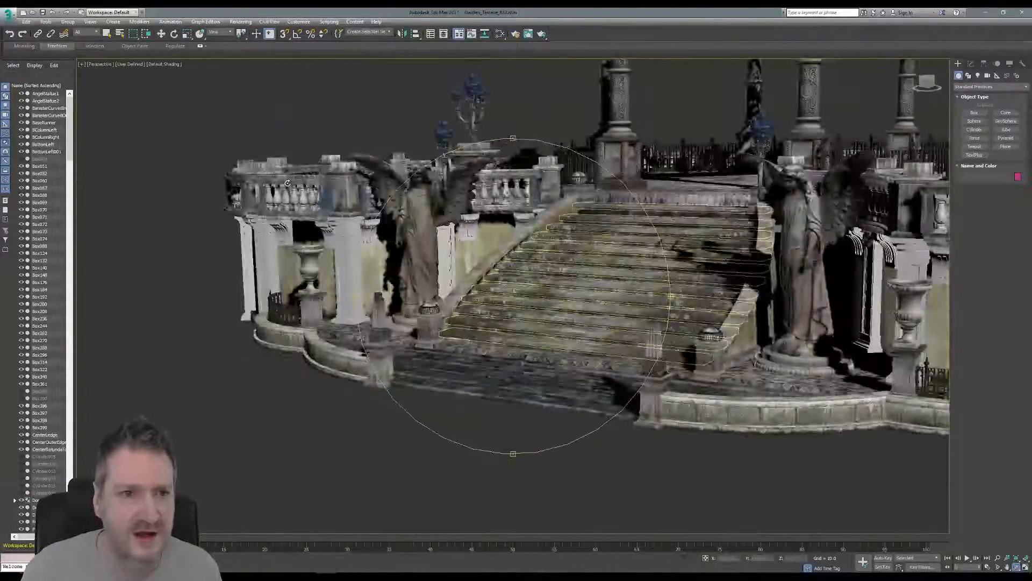
middle_drag(706, 267, 468, 260)
middle_drag(544, 277, 304, 299)
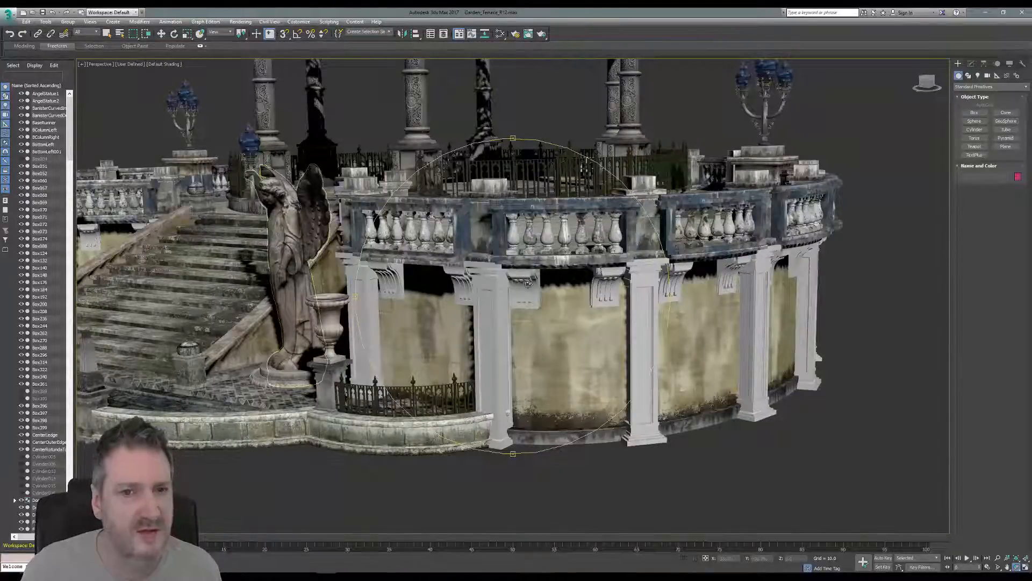
drag(528, 284, 667, 297)
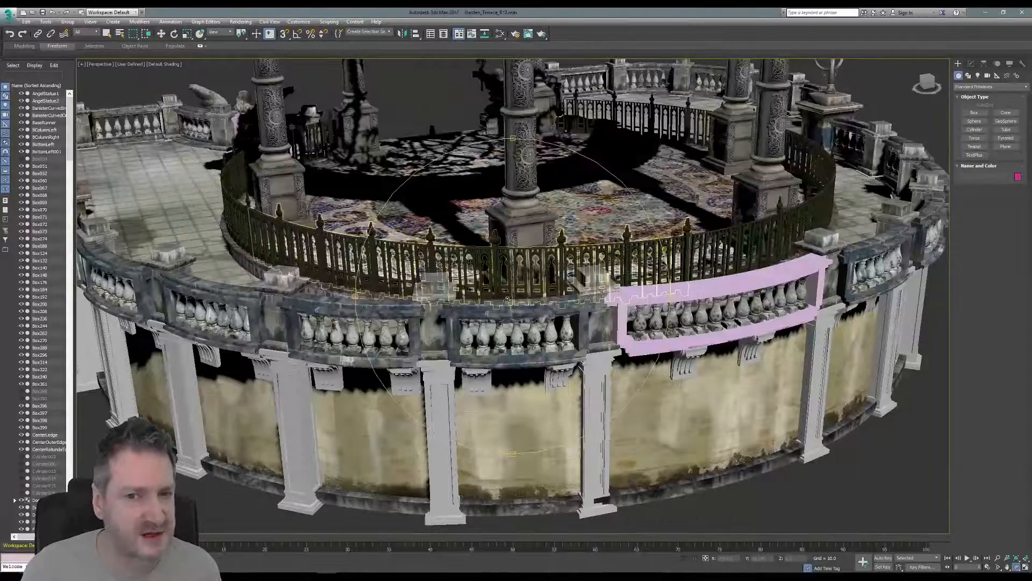
drag(507, 300, 494, 284)
Step: Select the rails and end posts of the pink untextured banister section behind the angel statue by the stairs
click(106, 33)
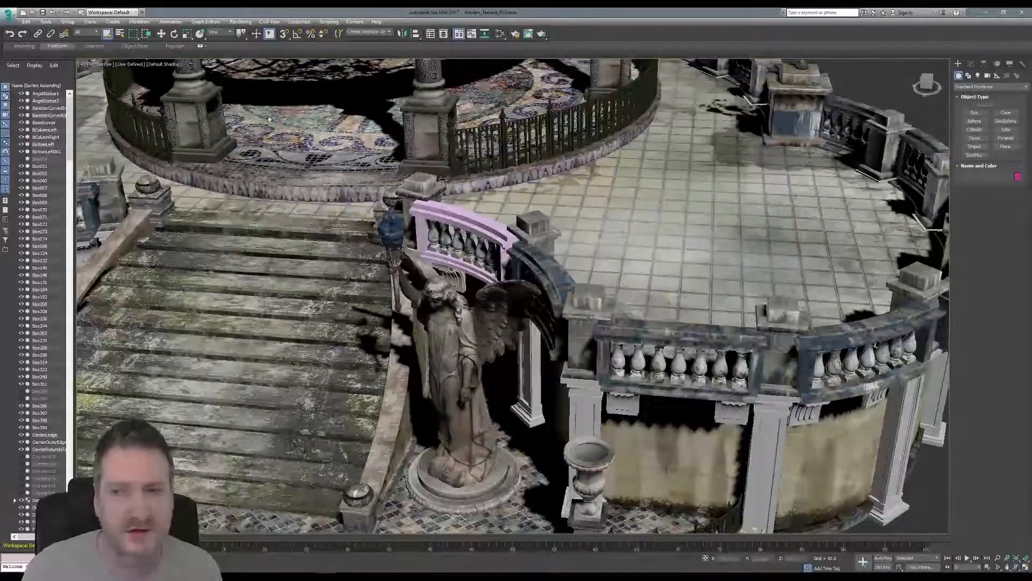
scroll(523, 203, up, 3)
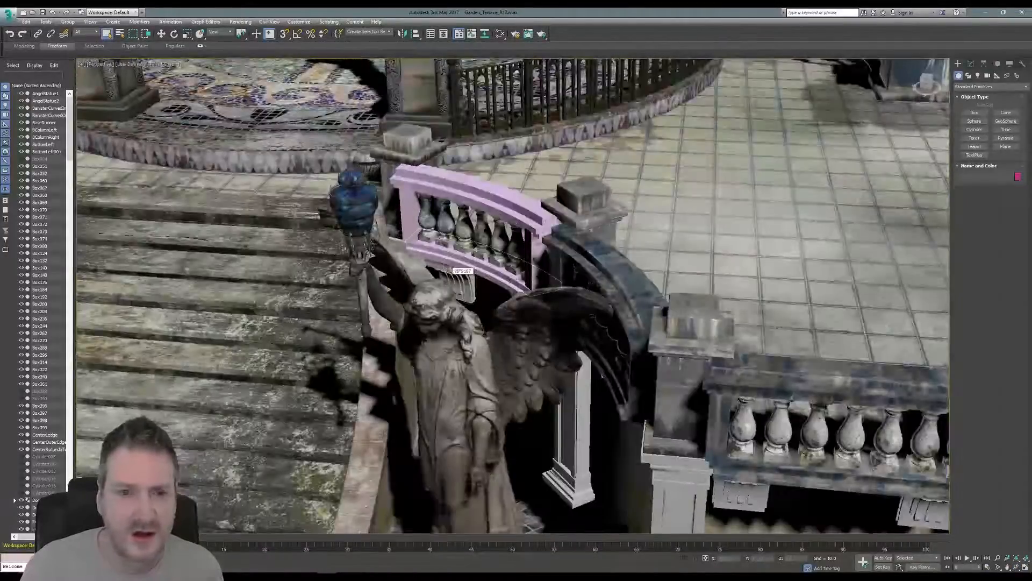
click(522, 203)
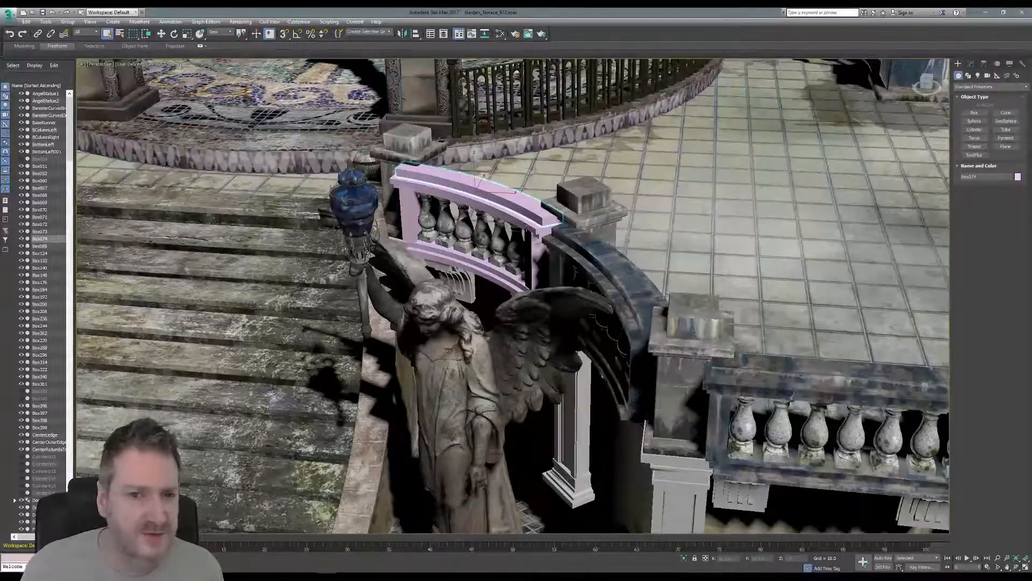
ctrl+click(527, 225)
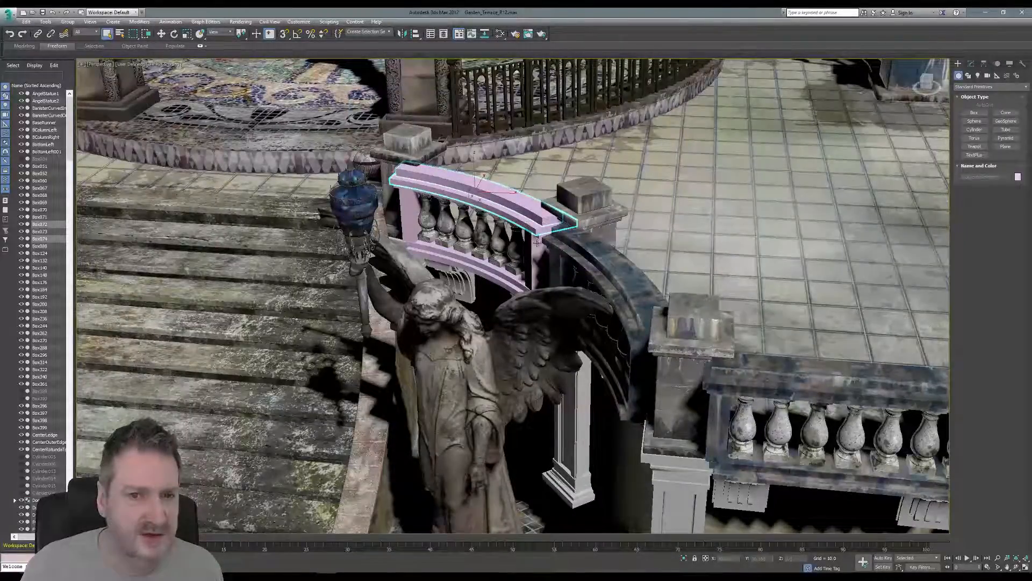
ctrl+click(537, 242)
ctrl+click(527, 235)
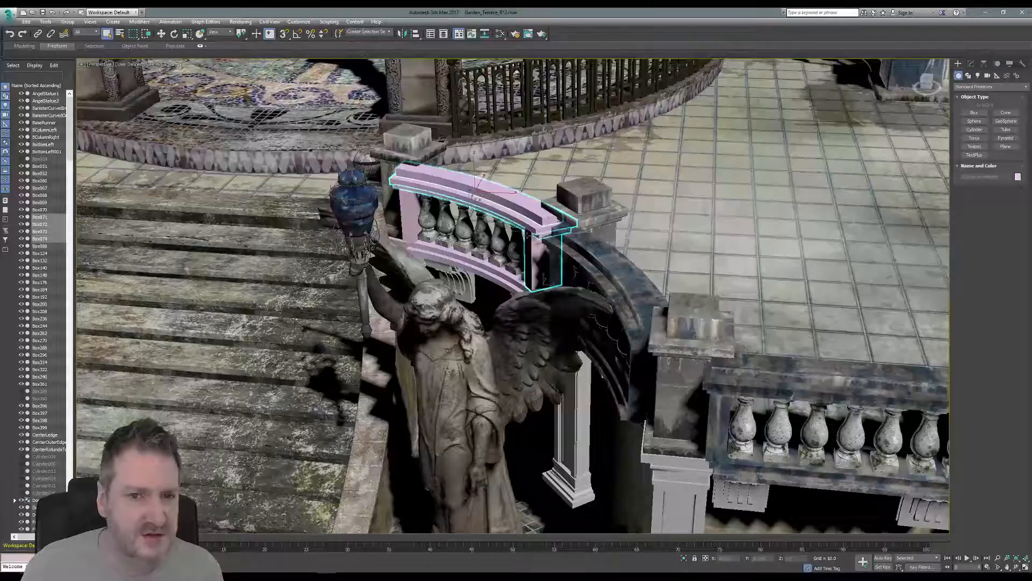
ctrl+click(407, 211)
ctrl+click(462, 261)
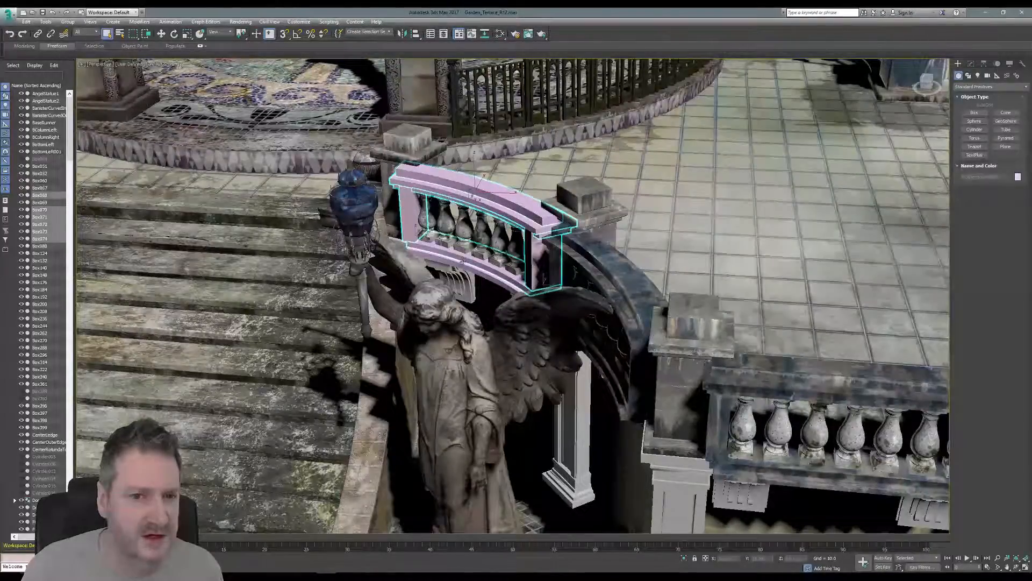
ctrl+click(456, 264)
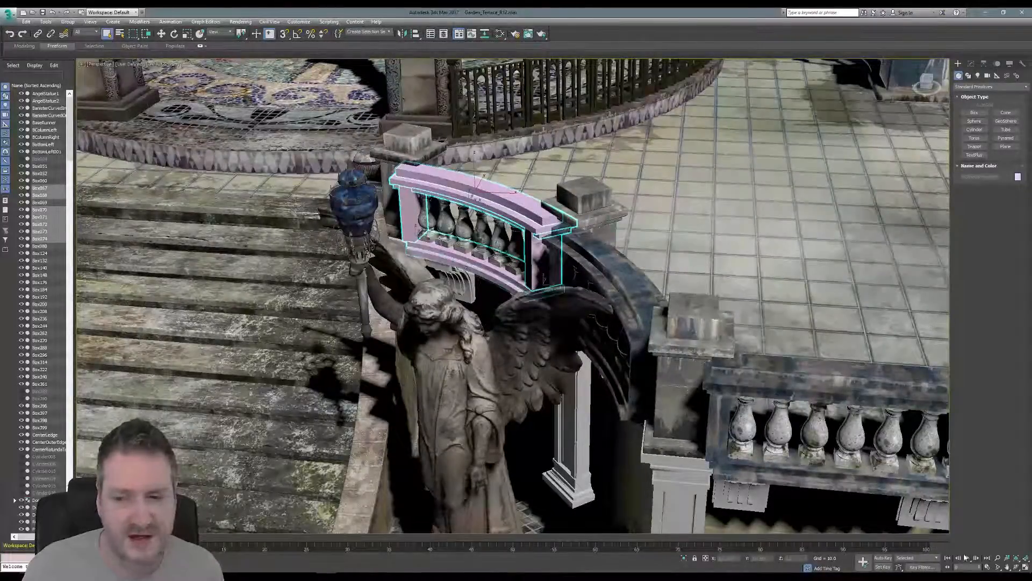
Step: Isolate the selected rails and end posts of the pink banister section behind the angel statue
click(1015, 567)
drag(542, 325, 492, 338)
click(107, 33)
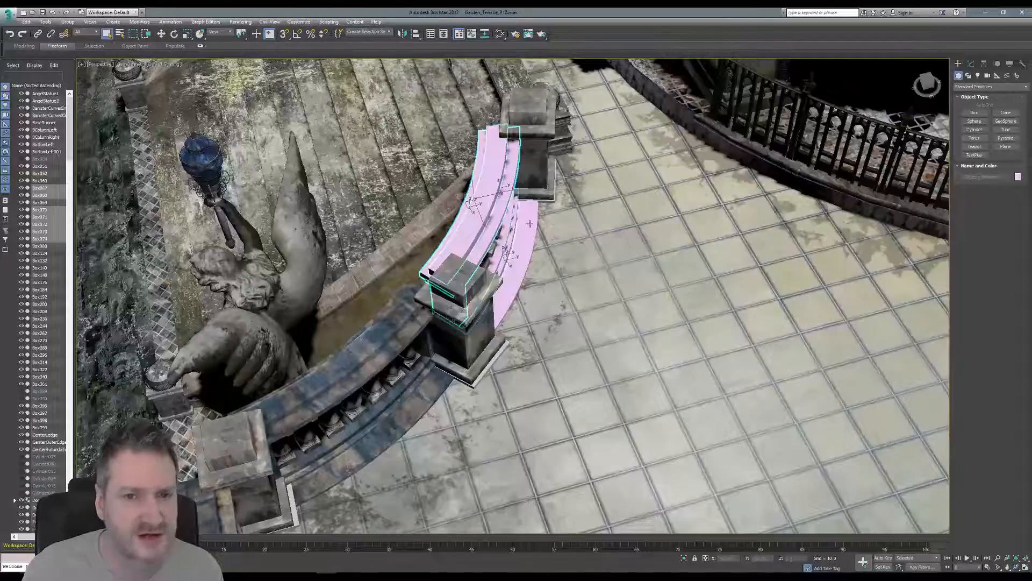
click(1015, 567)
drag(535, 313, 505, 291)
click(46, 24)
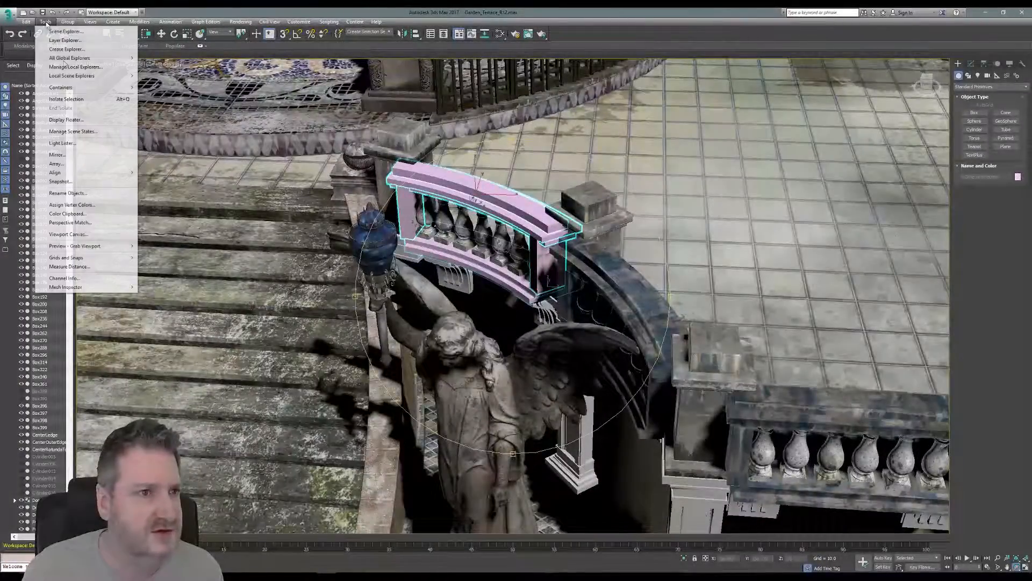
click(76, 100)
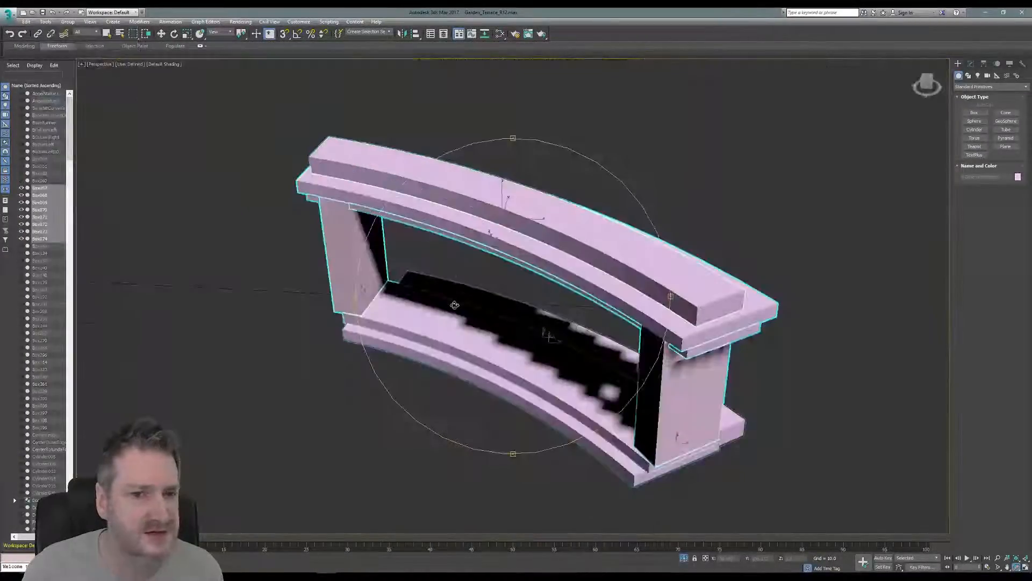
drag(455, 305, 474, 289)
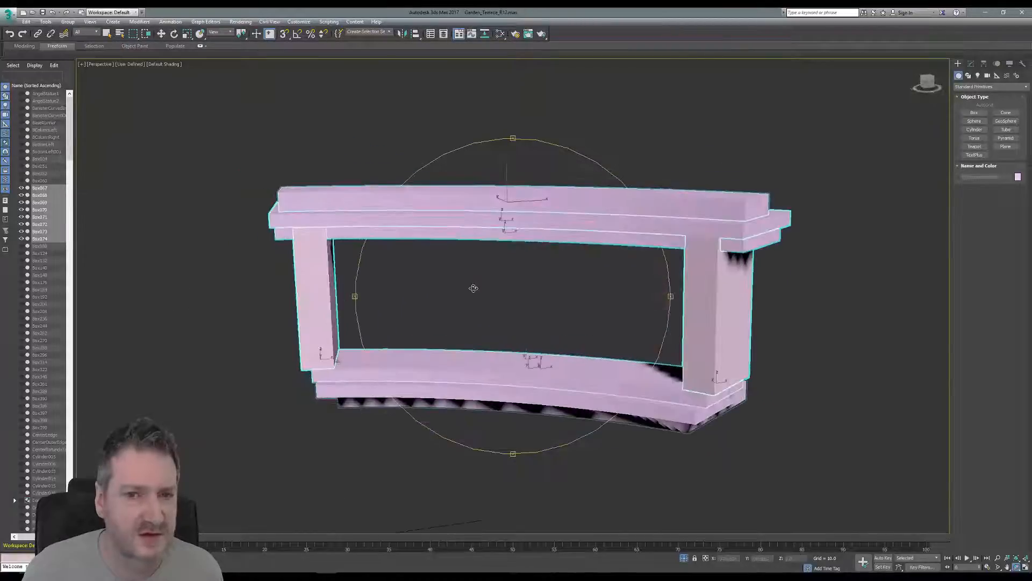
Step: Attach the isolated banister's upper rails, end posts and lower rails to its top rail as one mesh, and end the isolation
click(107, 34)
click(747, 203)
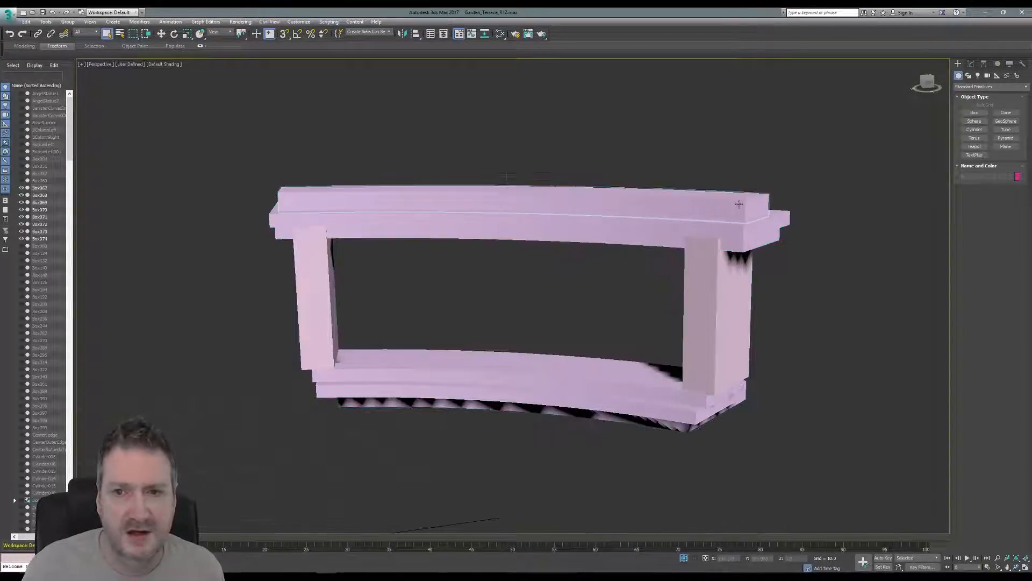
click(971, 64)
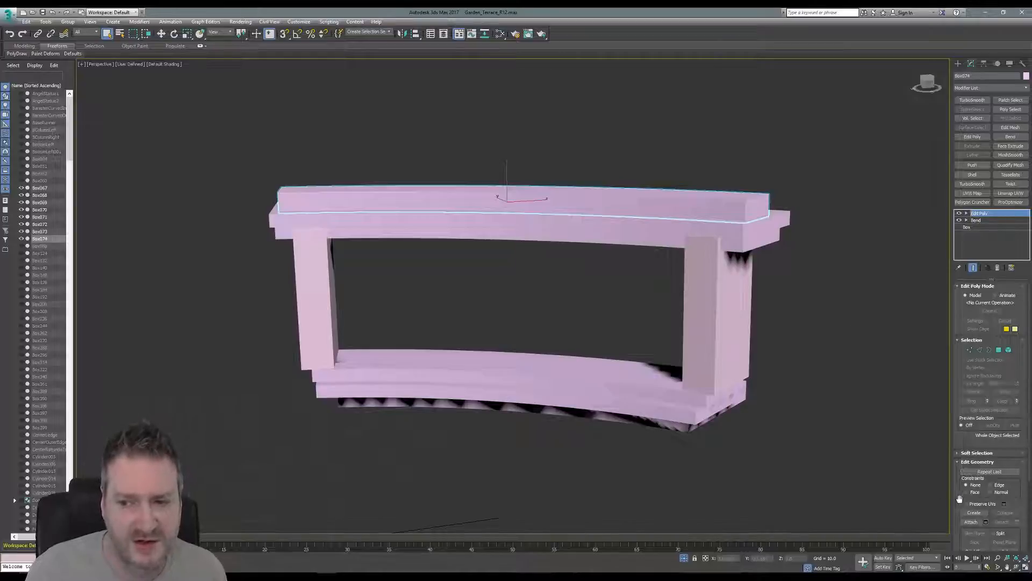
click(971, 522)
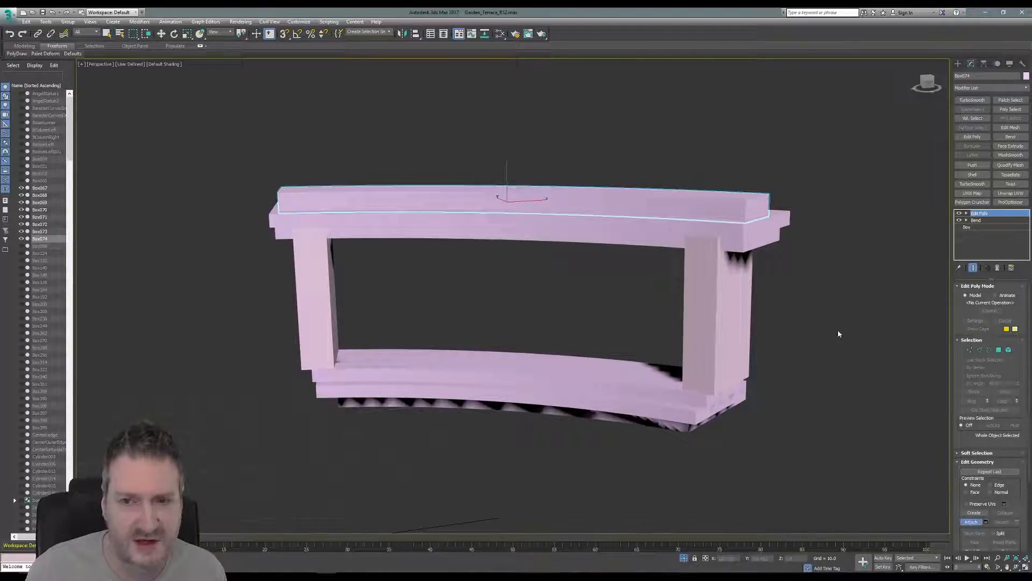
click(784, 219)
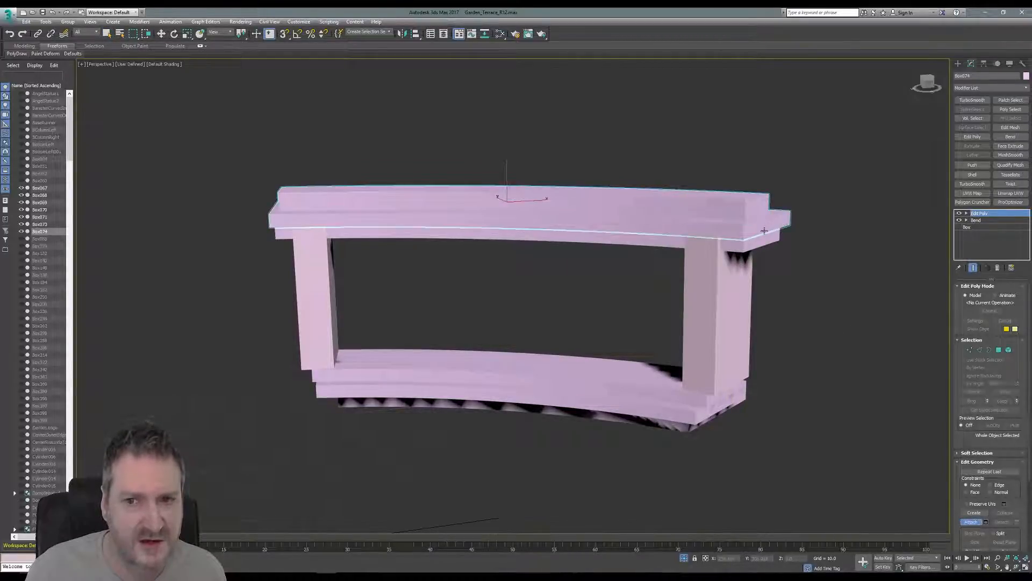
click(762, 235)
click(709, 262)
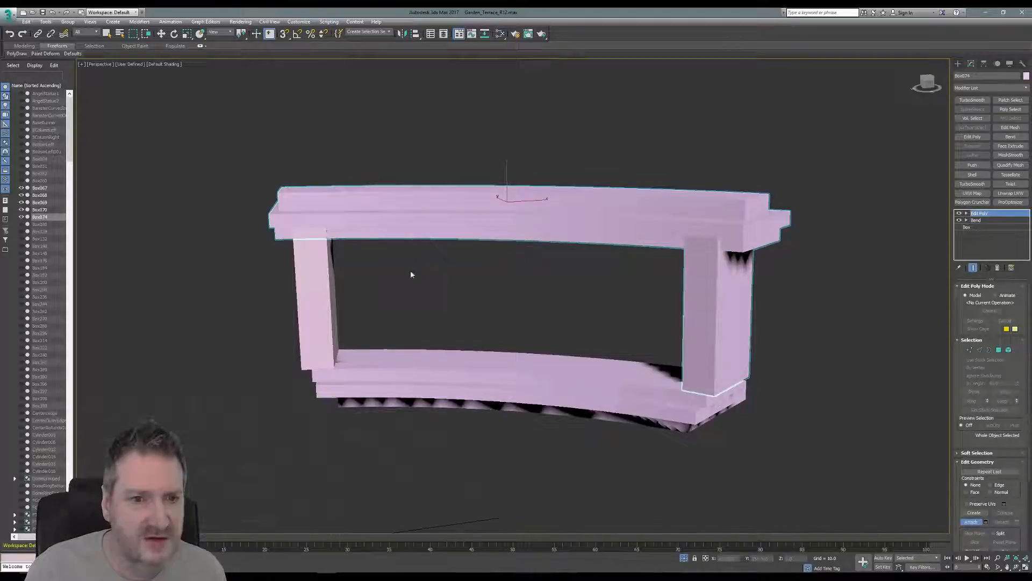
click(319, 272)
click(446, 391)
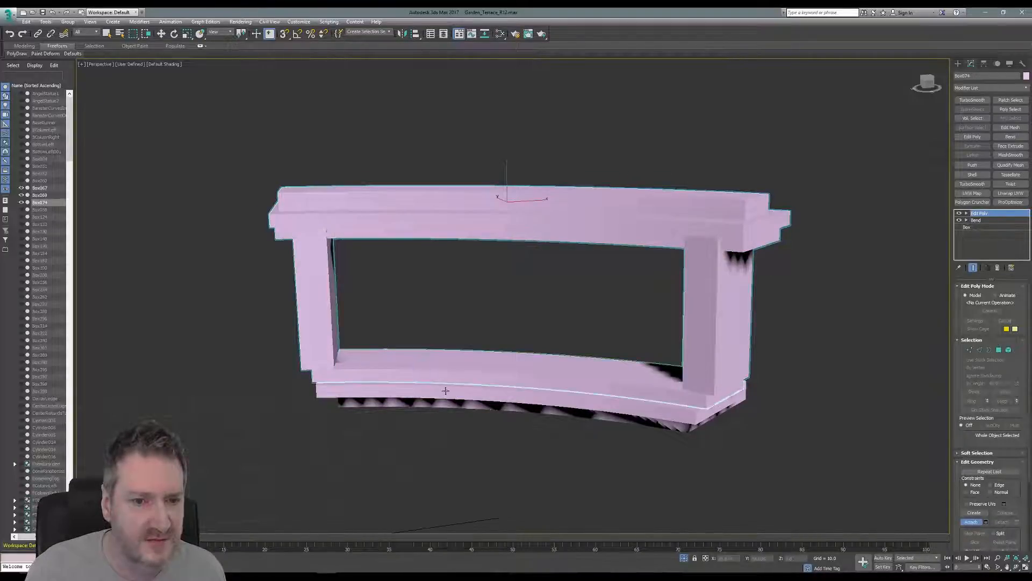
click(594, 425)
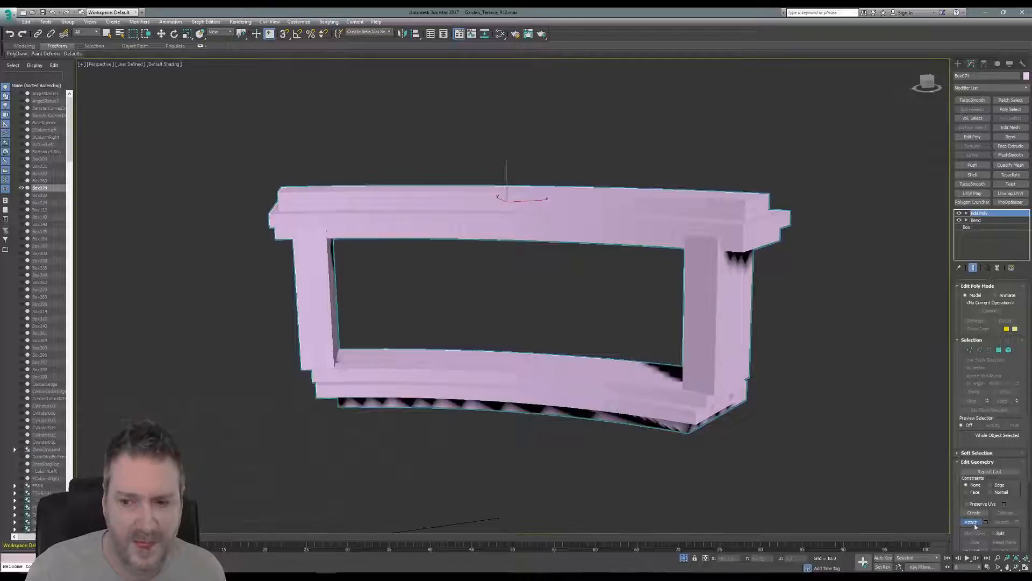
key(w)
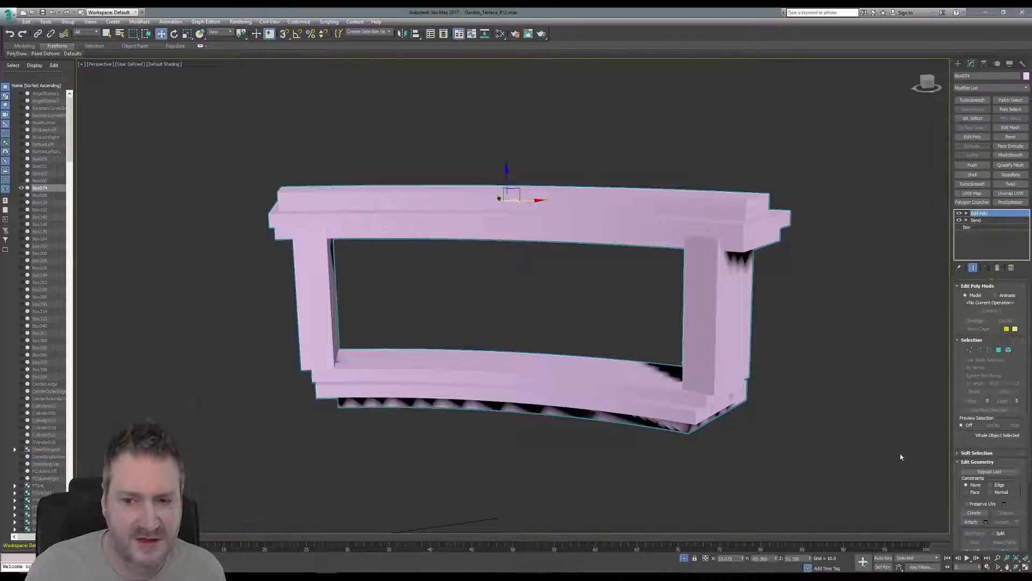
click(46, 22)
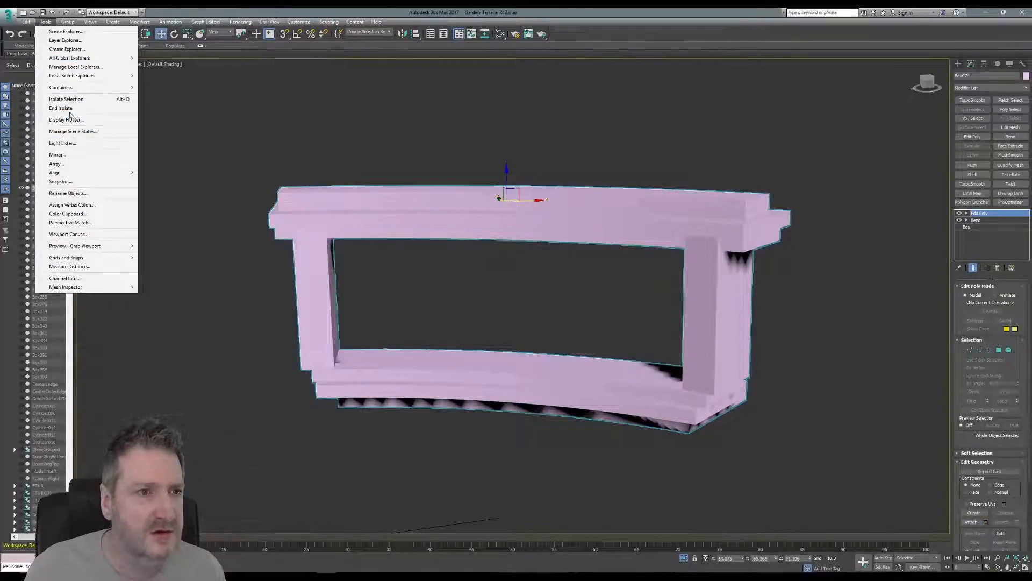
click(69, 109)
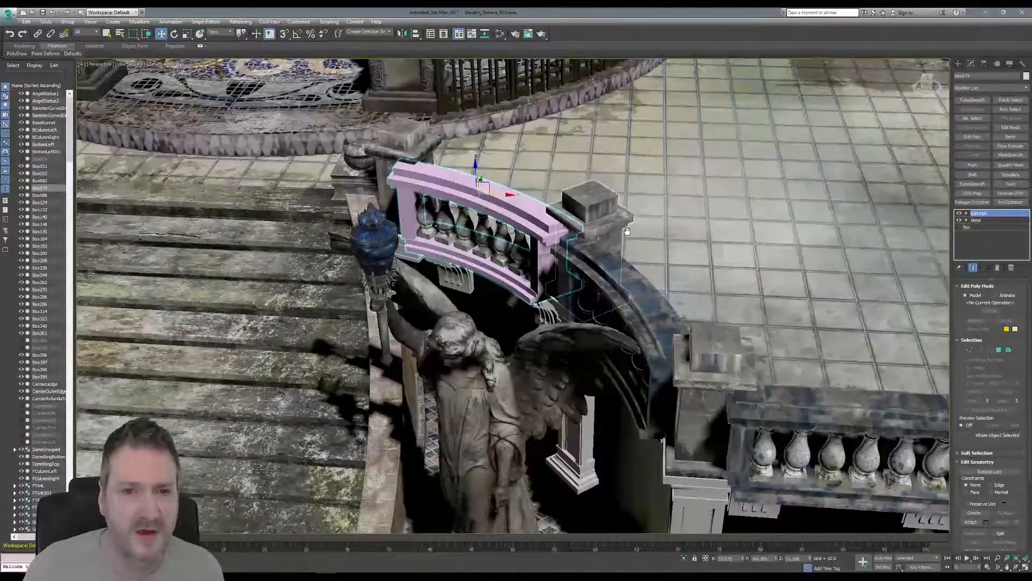
Step: Copy the 1:map channel of the textured curved banister behind the opposite angel statue using the Channel Info utility
middle_drag(543, 220, 627, 250)
scroll(608, 237, down, 3)
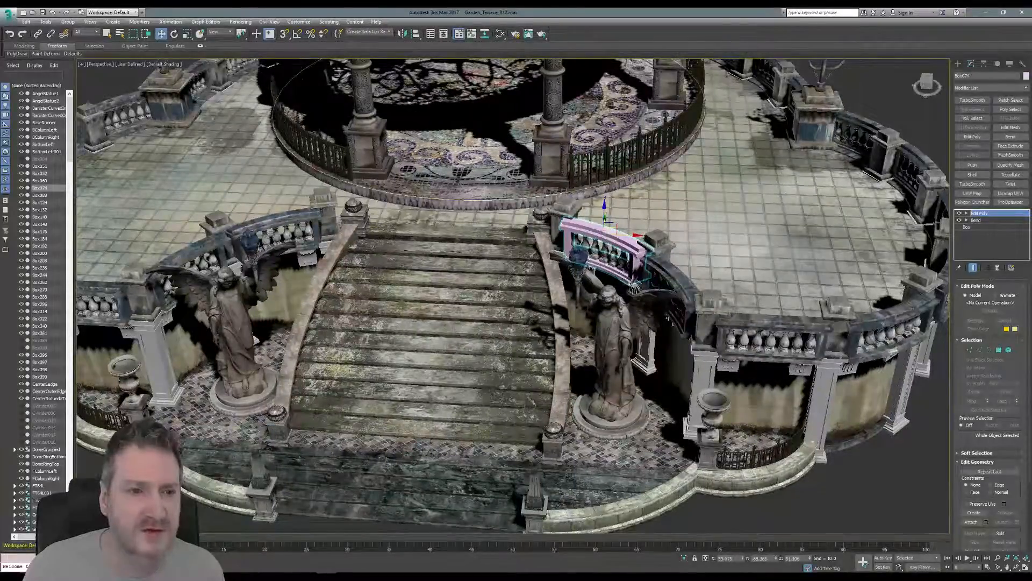
click(201, 251)
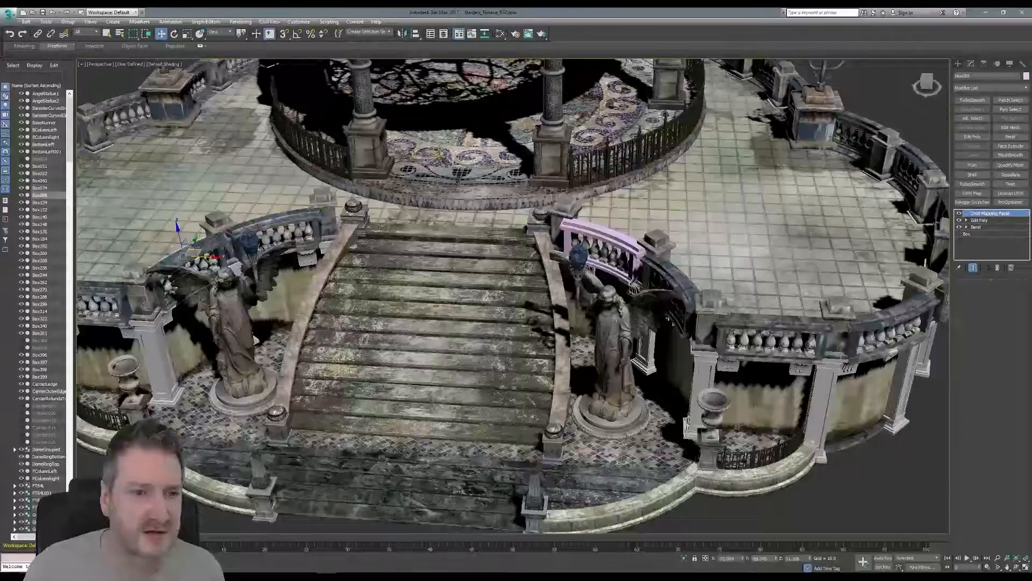
click(1023, 64)
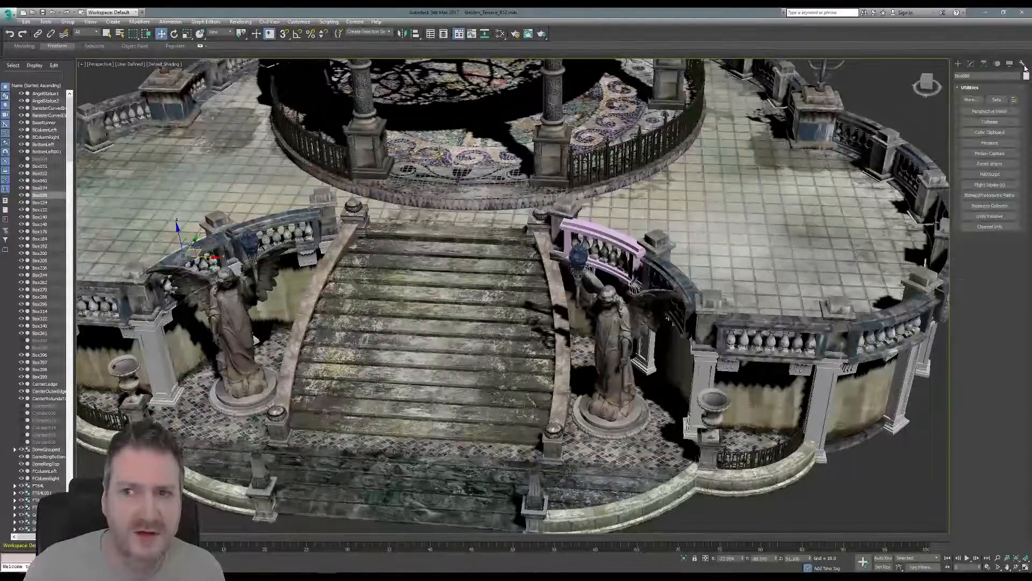
click(990, 226)
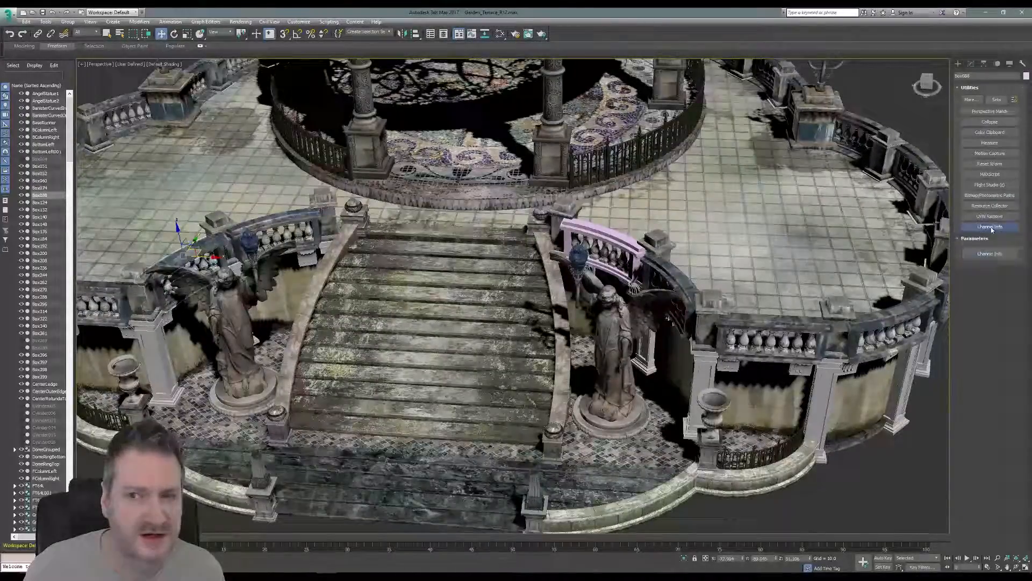
click(989, 255)
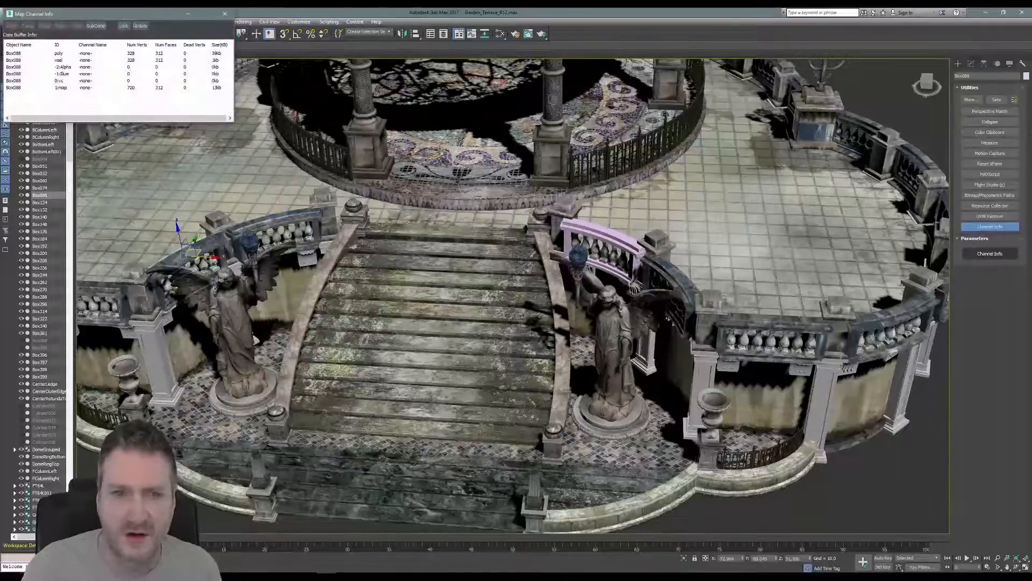
right_click(61, 88)
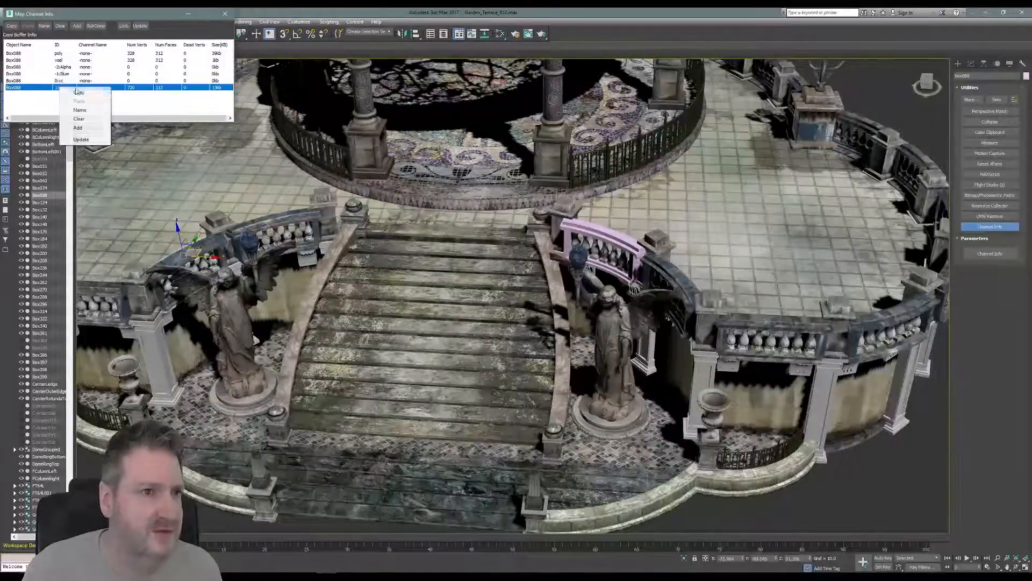
click(75, 96)
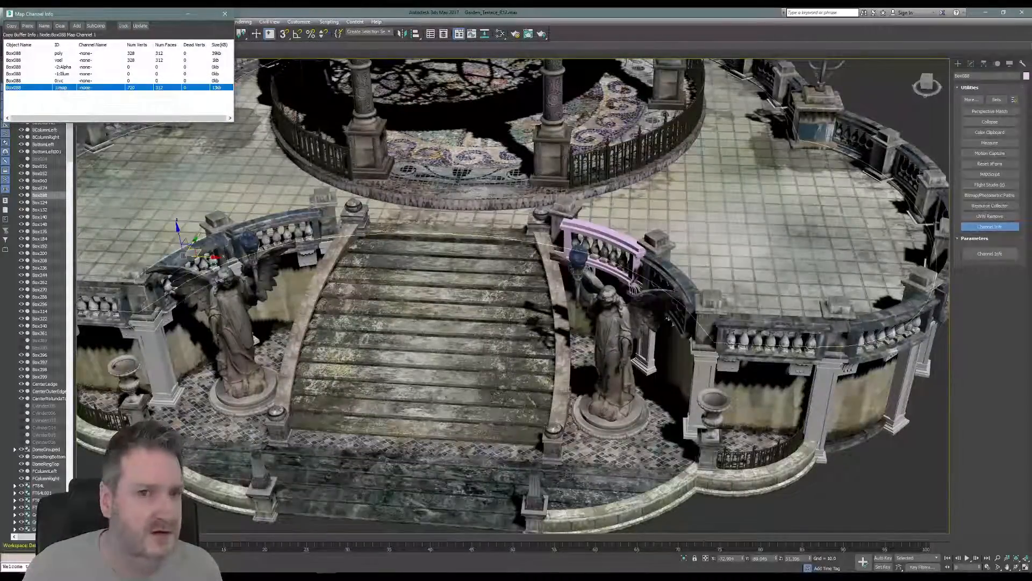
Step: Paste the copied UV channel onto map channel 1 of the pink banister section and close the channel information
click(601, 230)
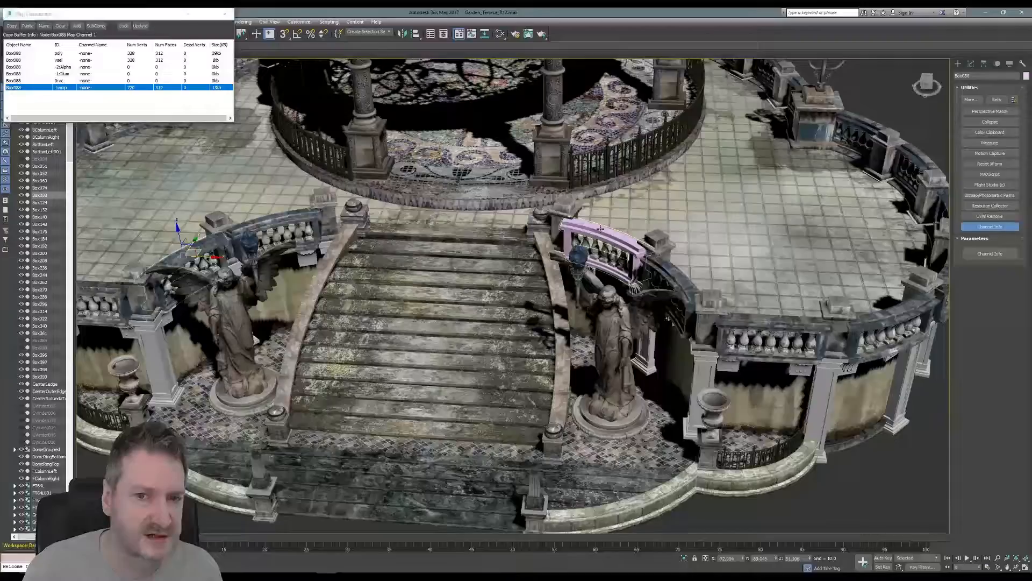
right_click(75, 90)
click(86, 102)
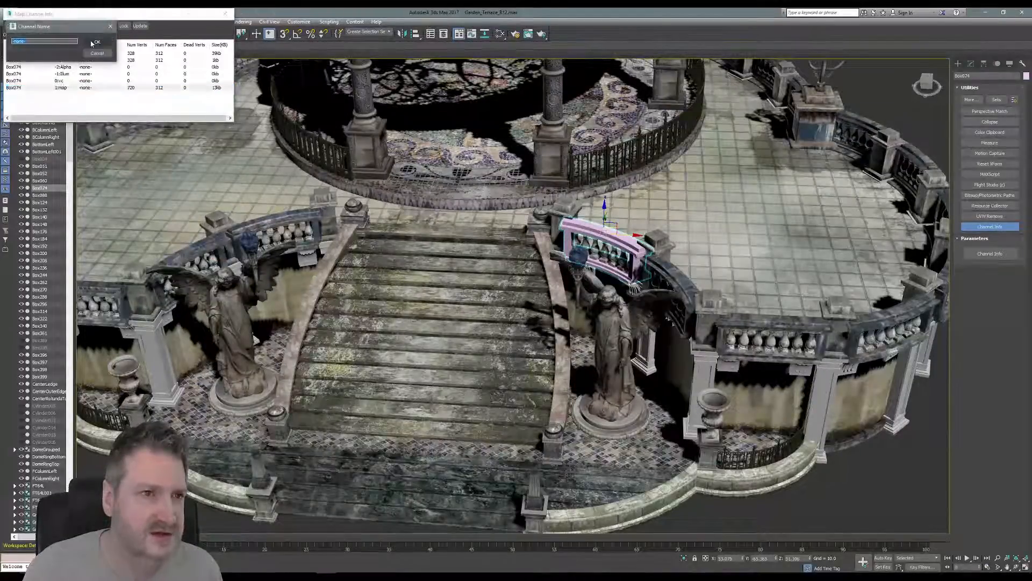
click(94, 42)
click(225, 14)
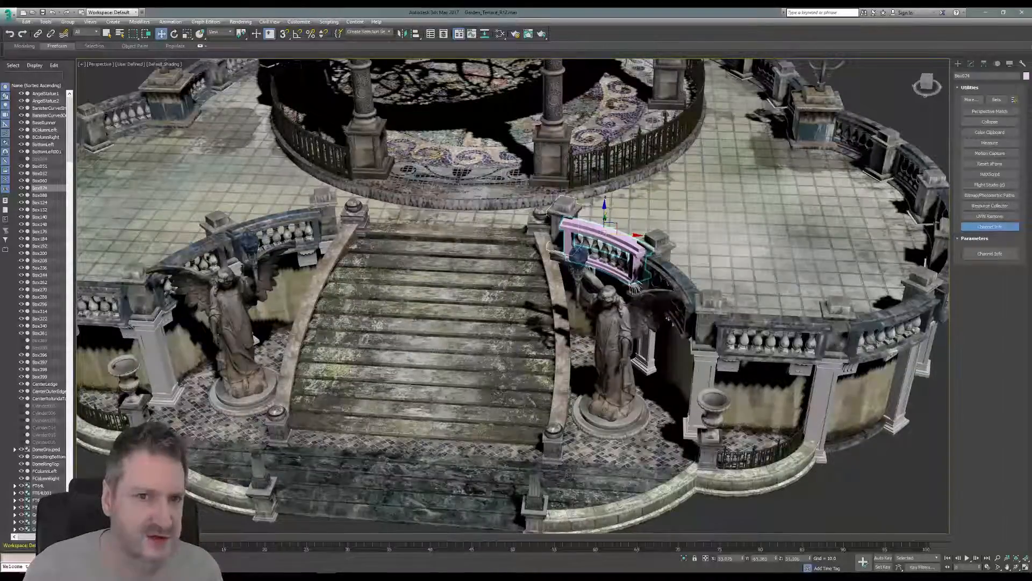
Step: Assign the material using the BanisterCurvedInner_Painted_R2.tga bitmap to the selected banister section and close the Slate Material Editor
click(500, 35)
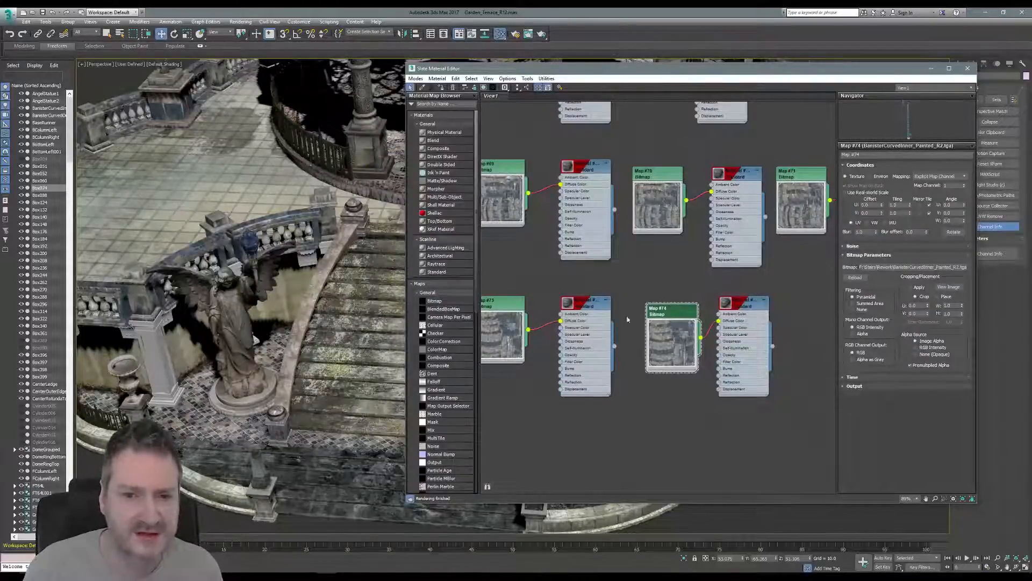
middle_drag(520, 322, 540, 317)
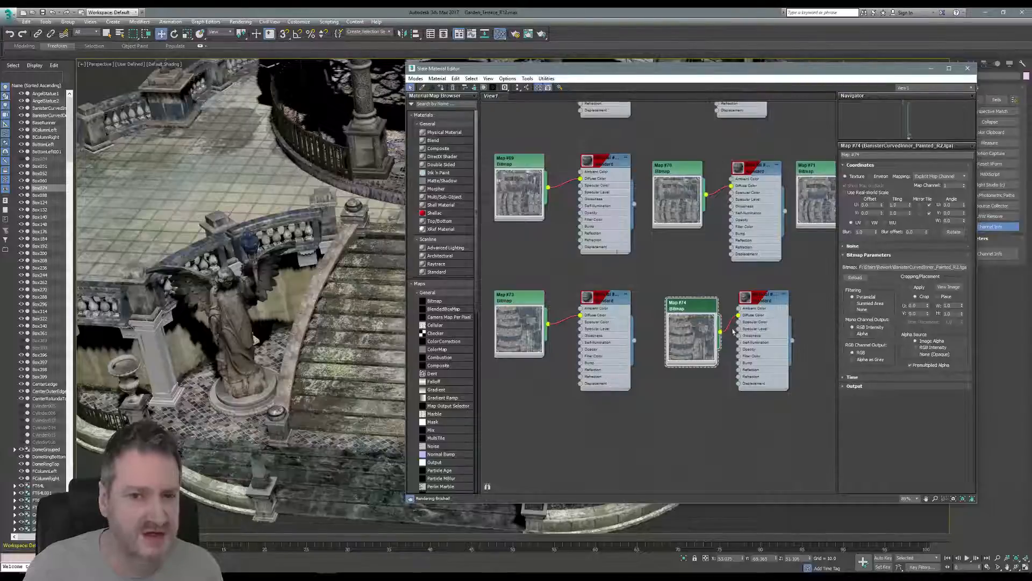
click(761, 297)
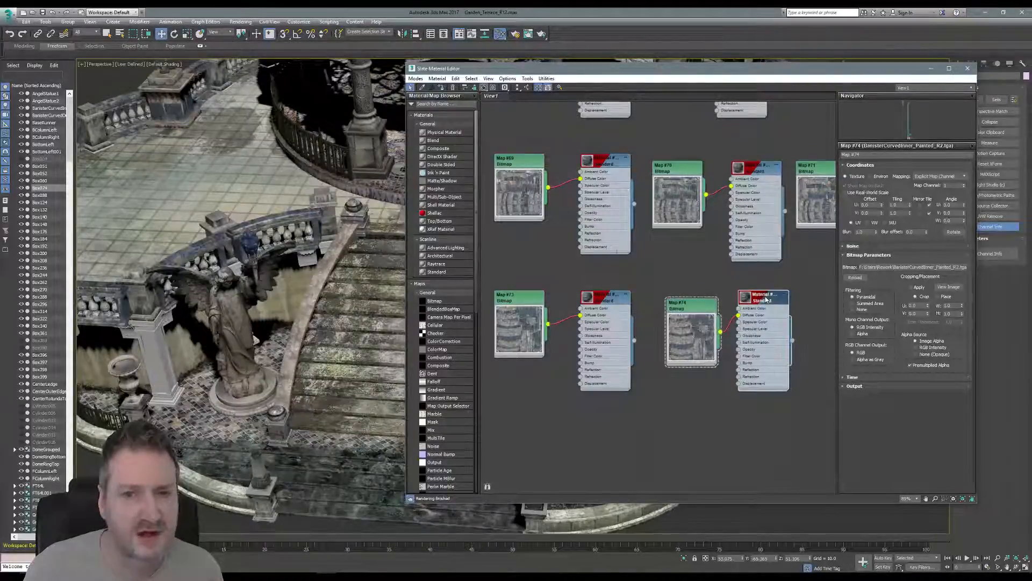
middle_drag(296, 261, 132, 262)
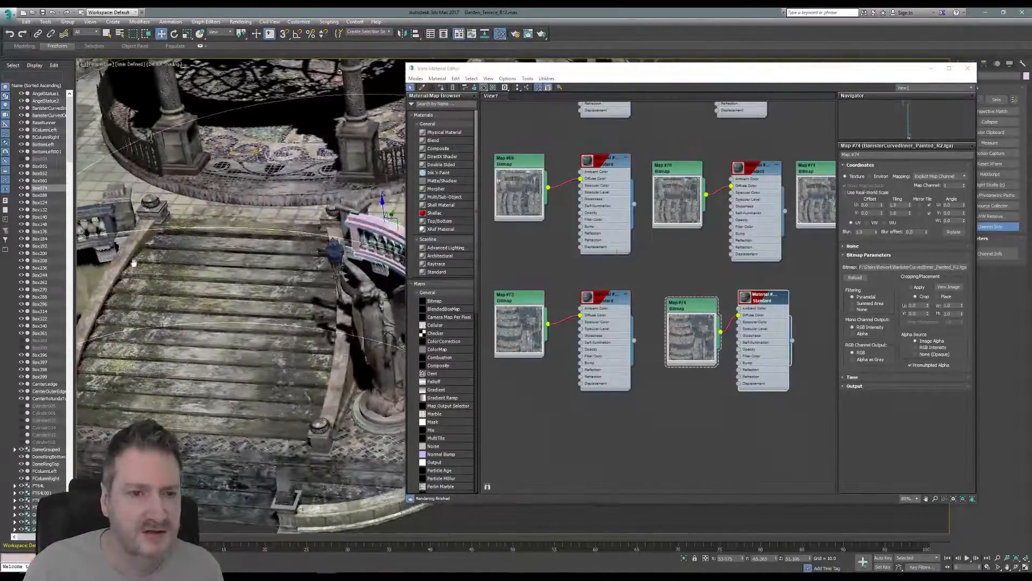
right_click(764, 302)
click(774, 304)
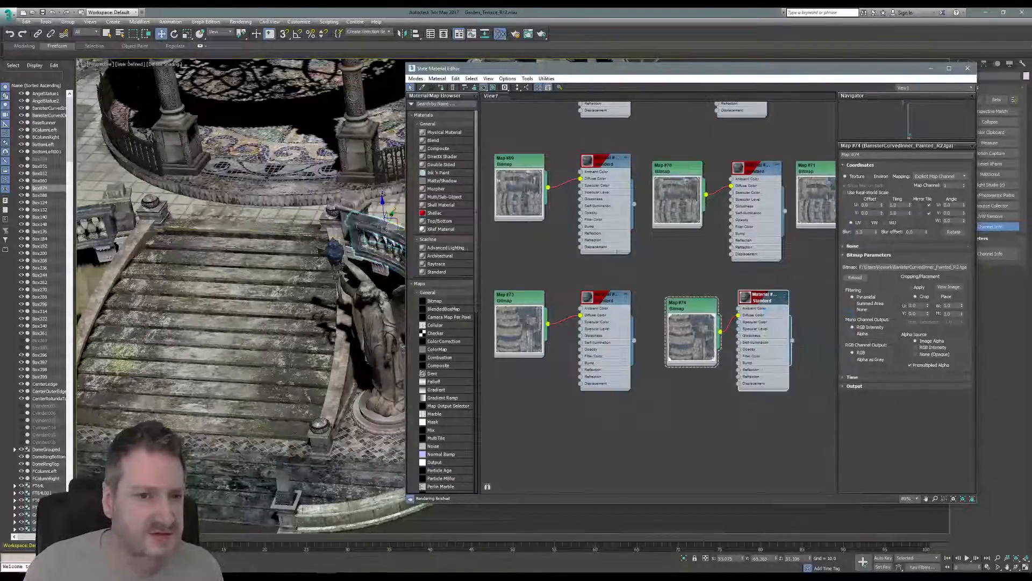
click(968, 69)
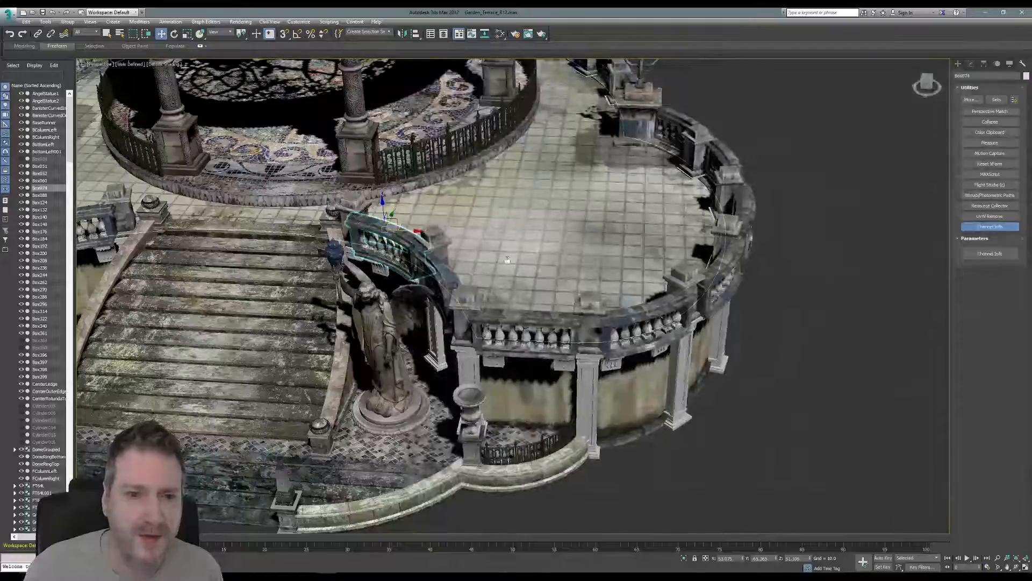
Step: Examine the newly textured banister section and the terrace's front from closer, wider and lower viewpoints
alt+middle_drag(799, 168, 645, 177)
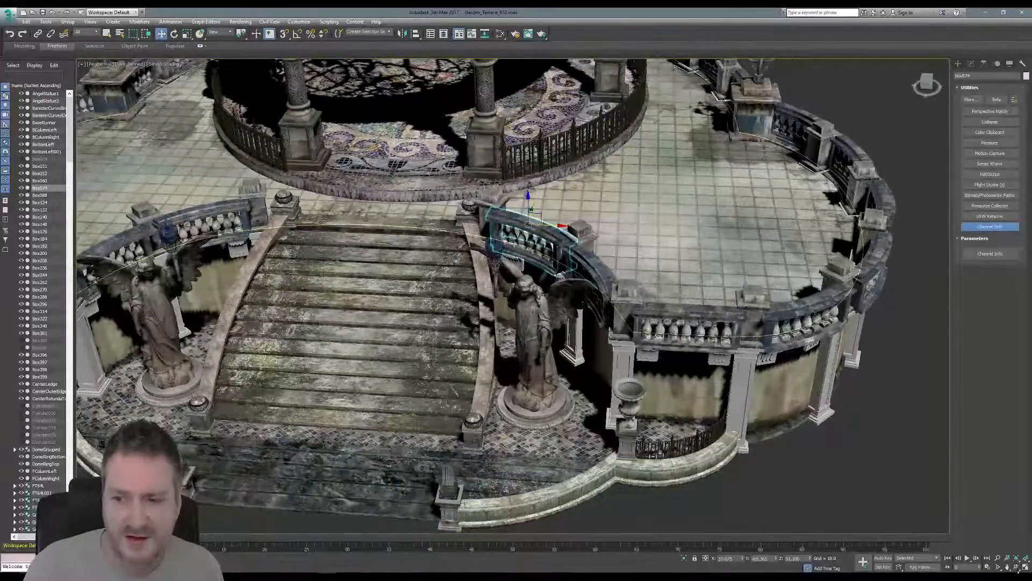
click(1016, 567)
drag(438, 310, 584, 153)
drag(508, 288, 487, 298)
scroll(513, 291, up, 2)
scroll(524, 294, up, 3)
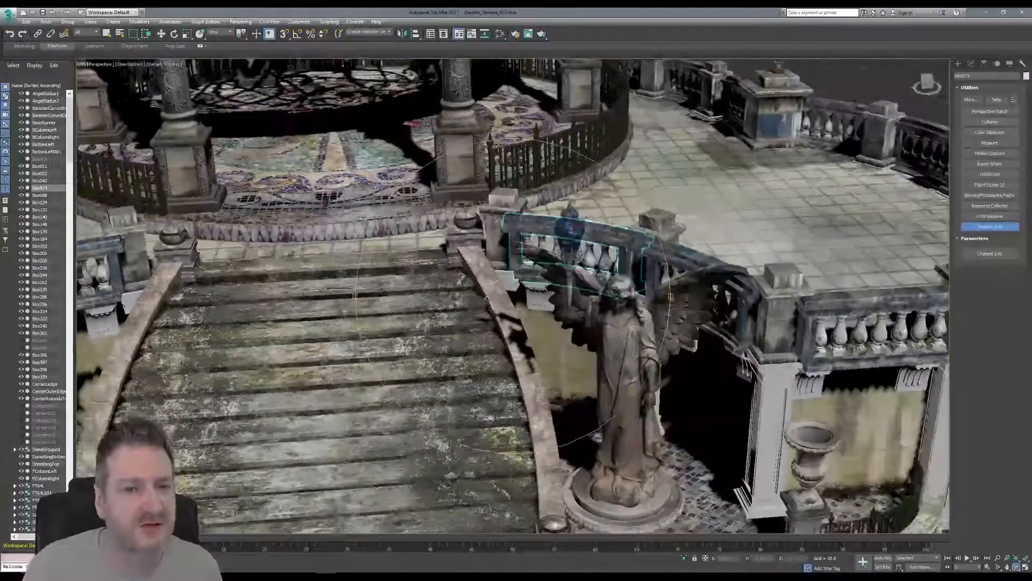
scroll(601, 310, down, 5)
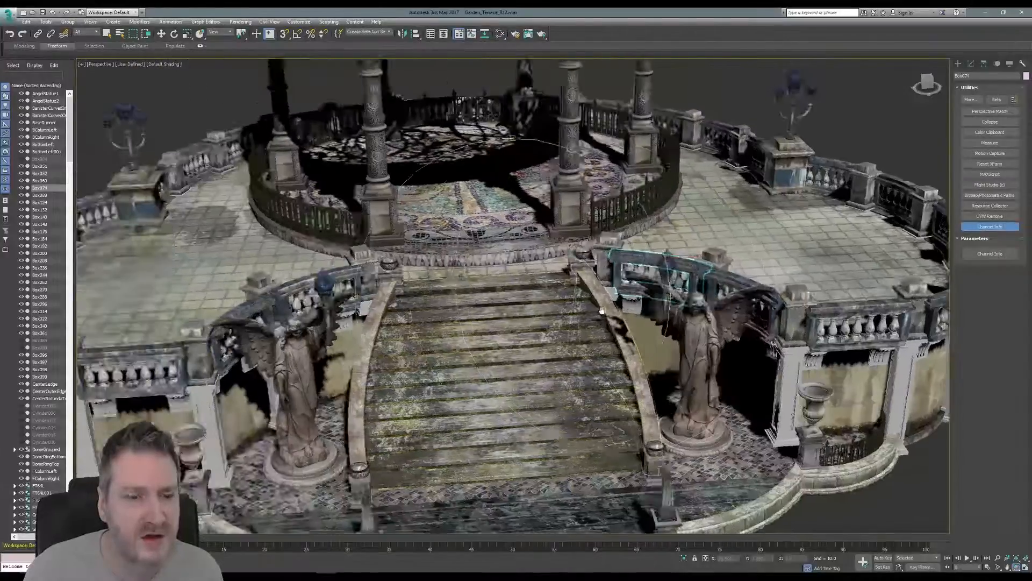
drag(478, 328, 477, 284)
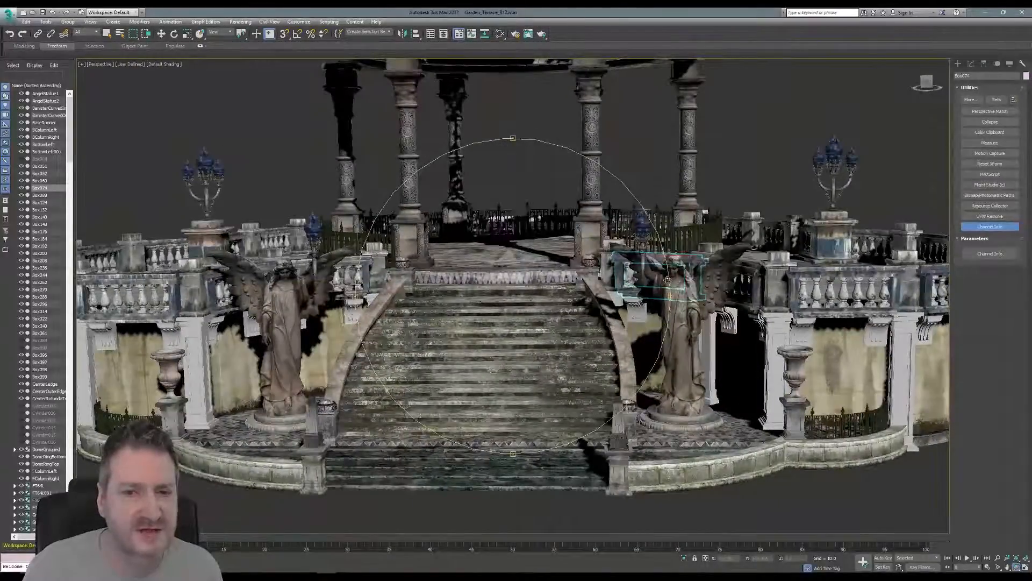
drag(291, 285, 500, 277)
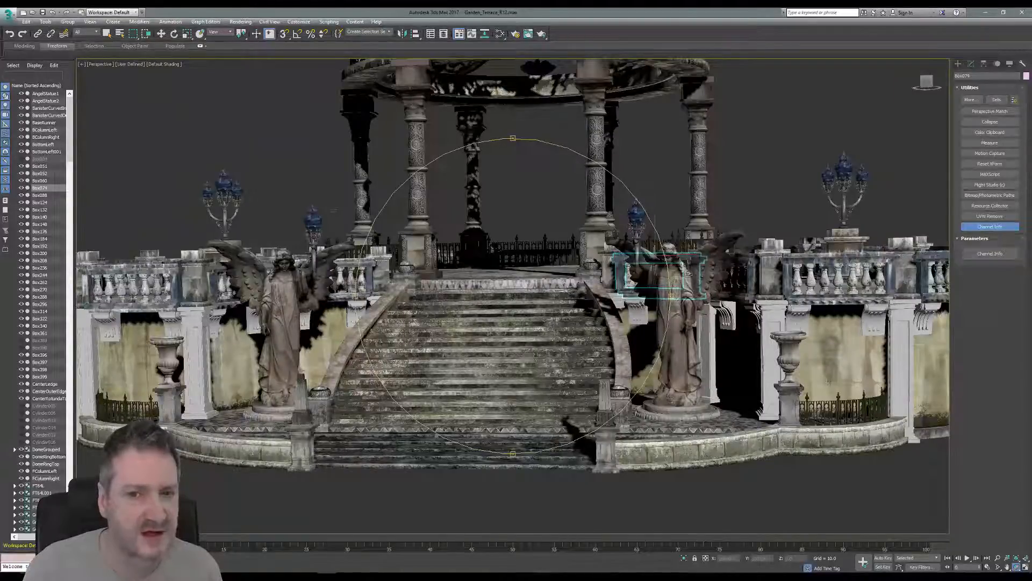
Step: Isolate the pink curved banister group on the terrace's outer edge, including its two brackets, and ungroup it
drag(487, 286, 543, 285)
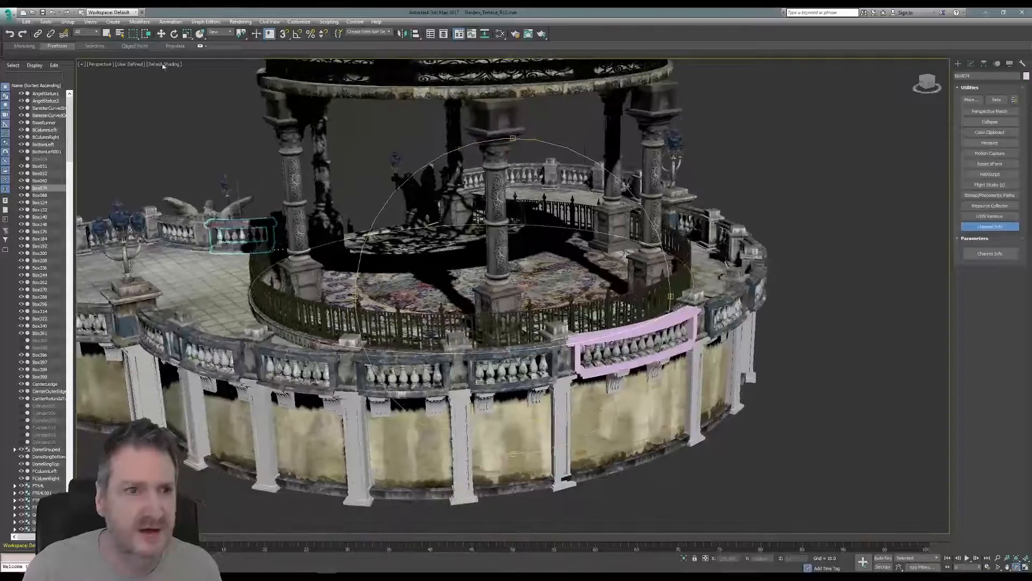
click(106, 33)
click(647, 324)
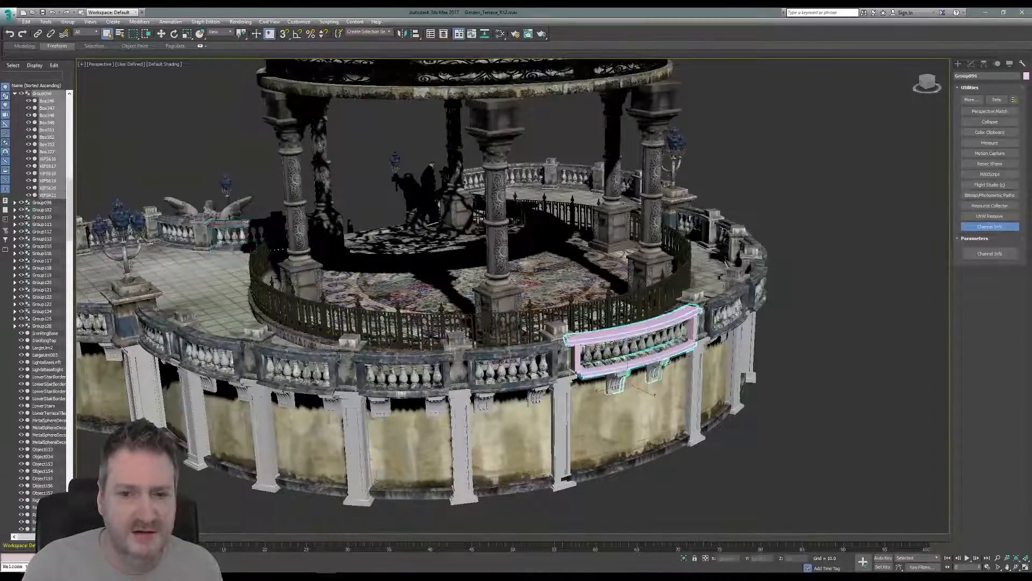
click(45, 22)
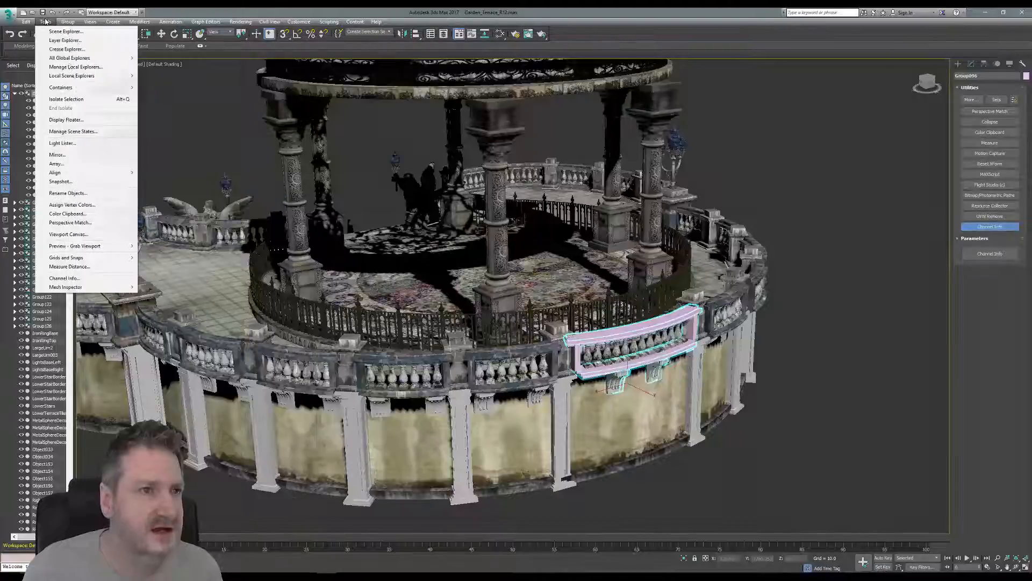
click(79, 99)
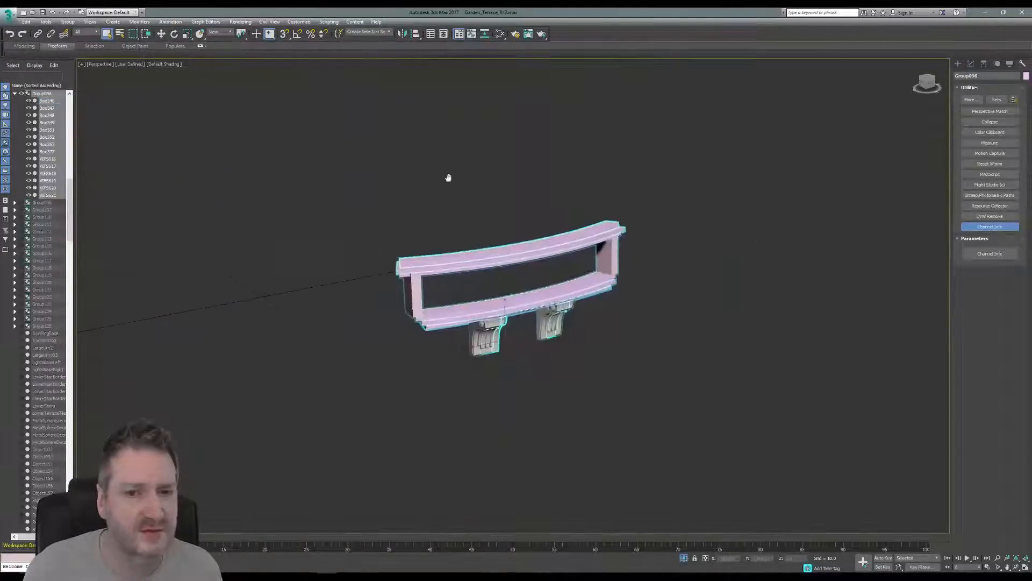
click(68, 22)
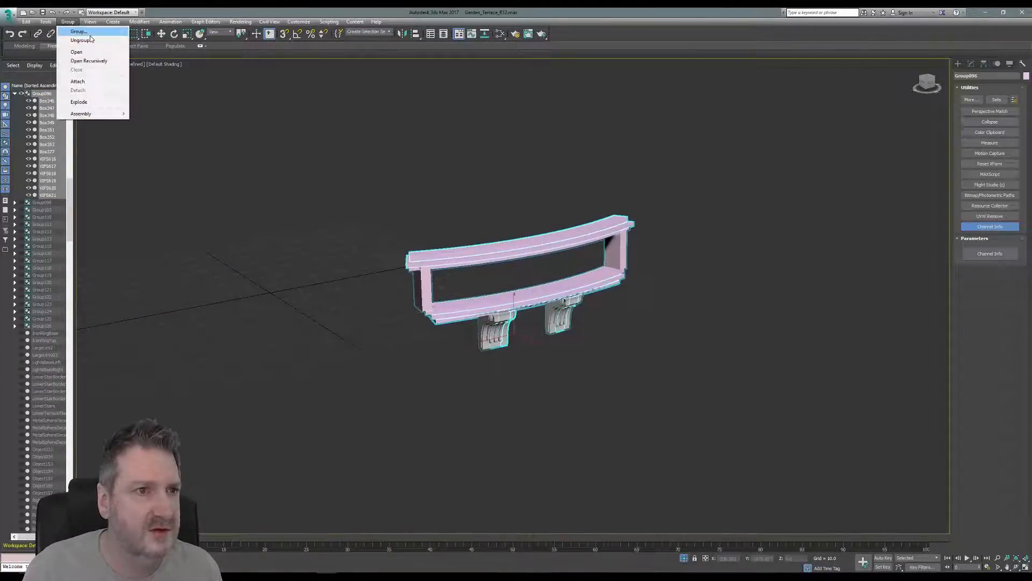
click(86, 40)
click(640, 230)
scroll(634, 212, up, 6)
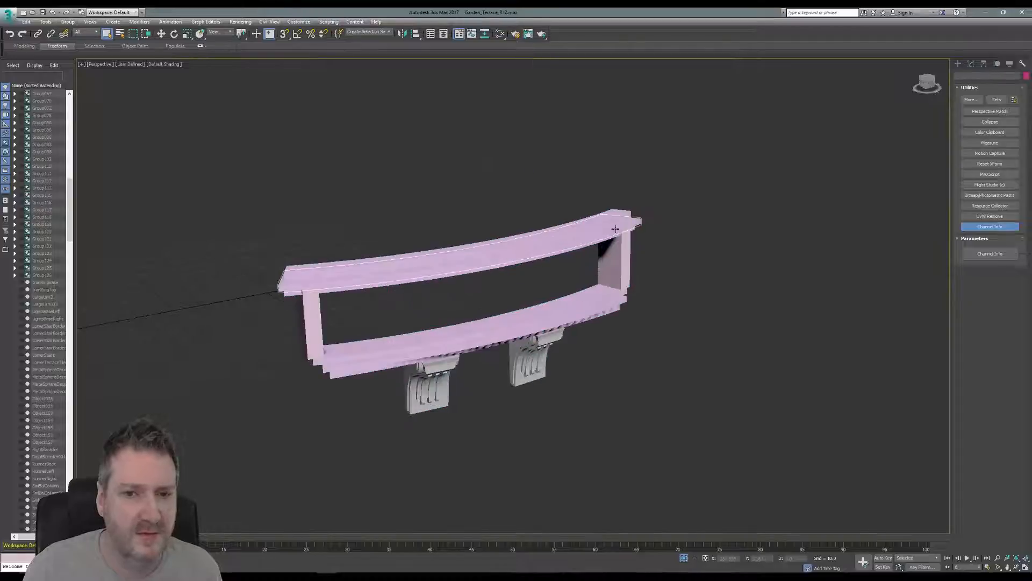
Step: Add an Edit Poly modifier to the banister's top rail and attach the remaining pink rails and end posts
click(640, 174)
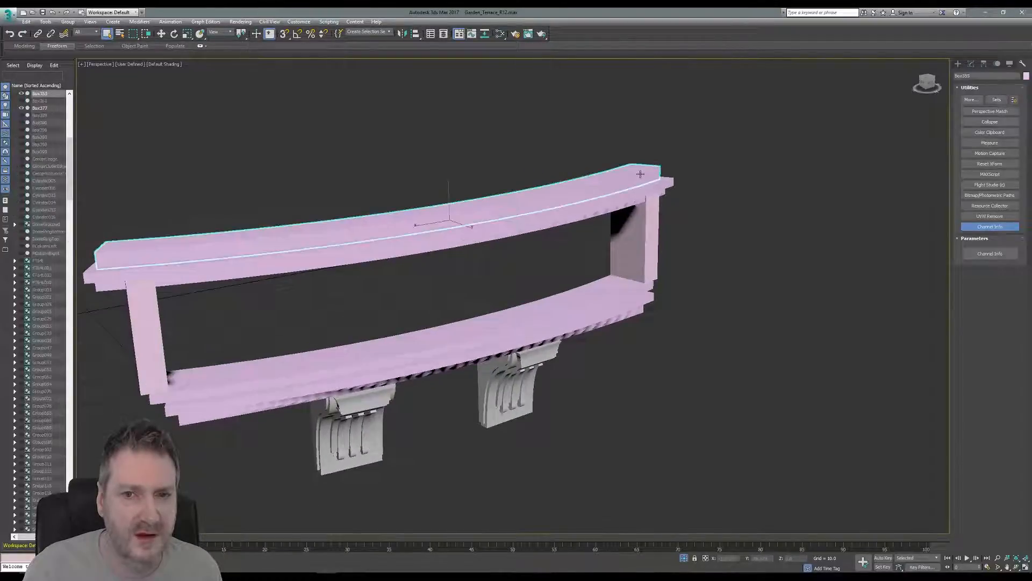
click(971, 65)
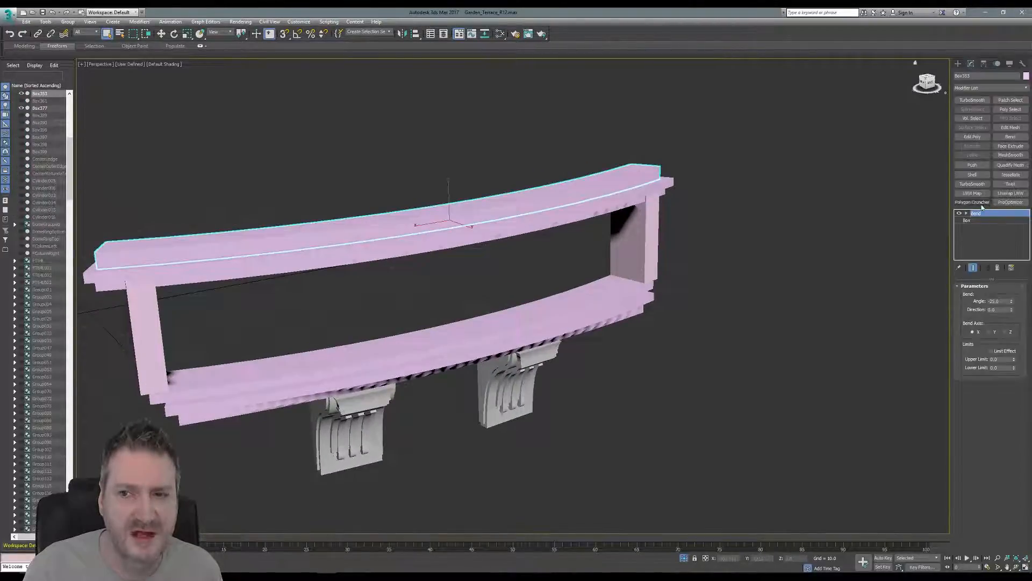
click(972, 137)
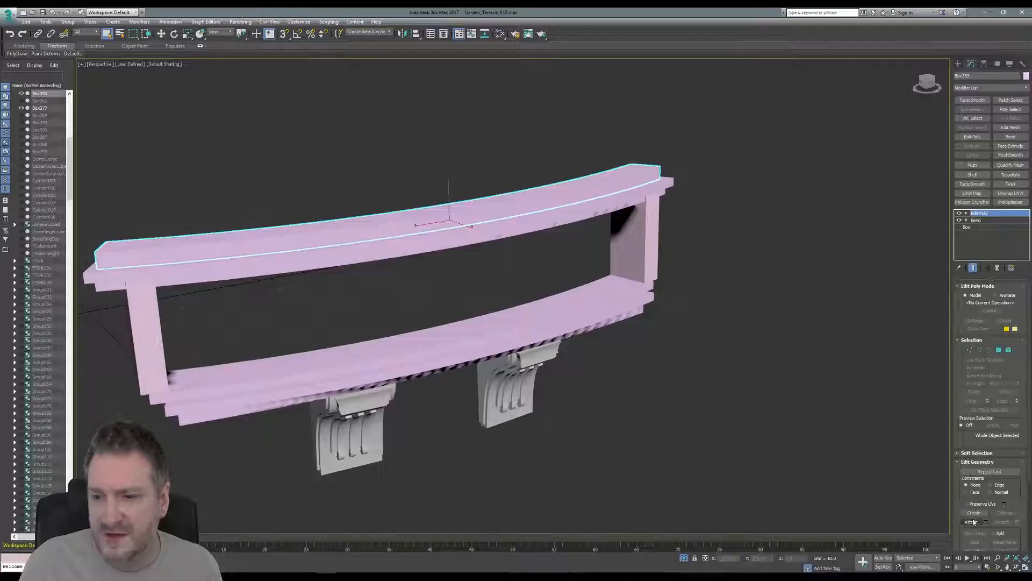
click(667, 178)
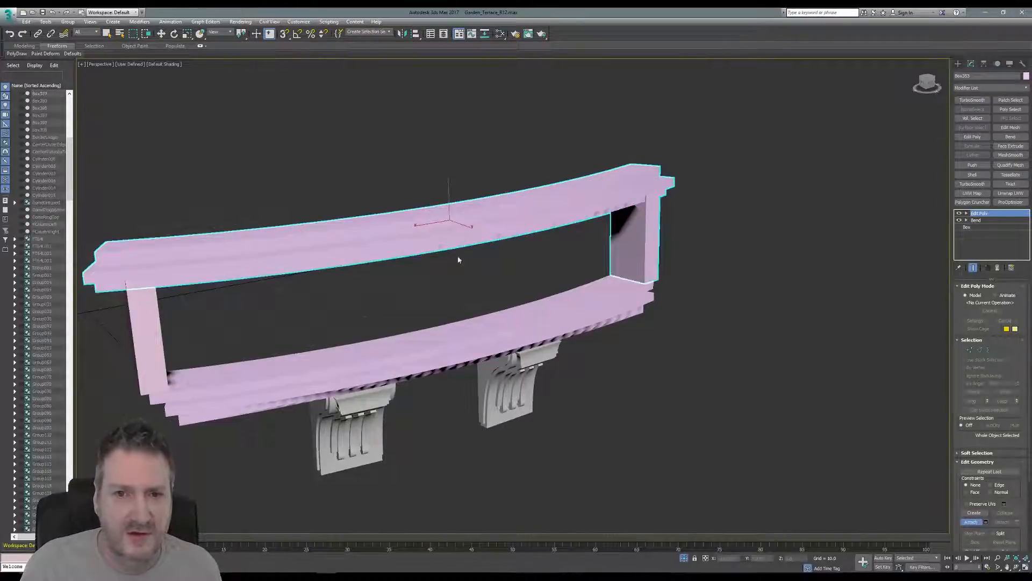
click(143, 299)
click(603, 318)
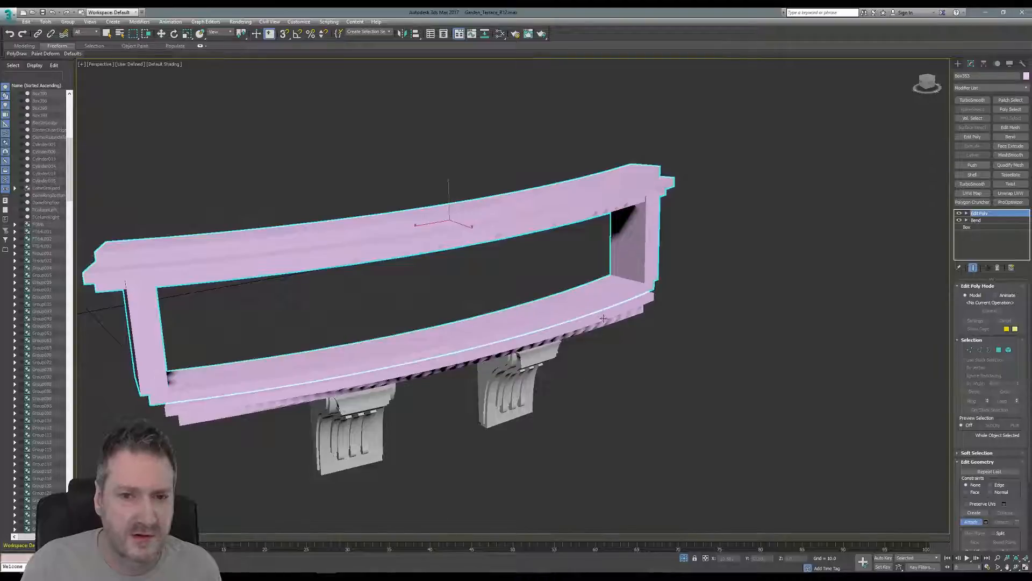
click(617, 319)
click(619, 321)
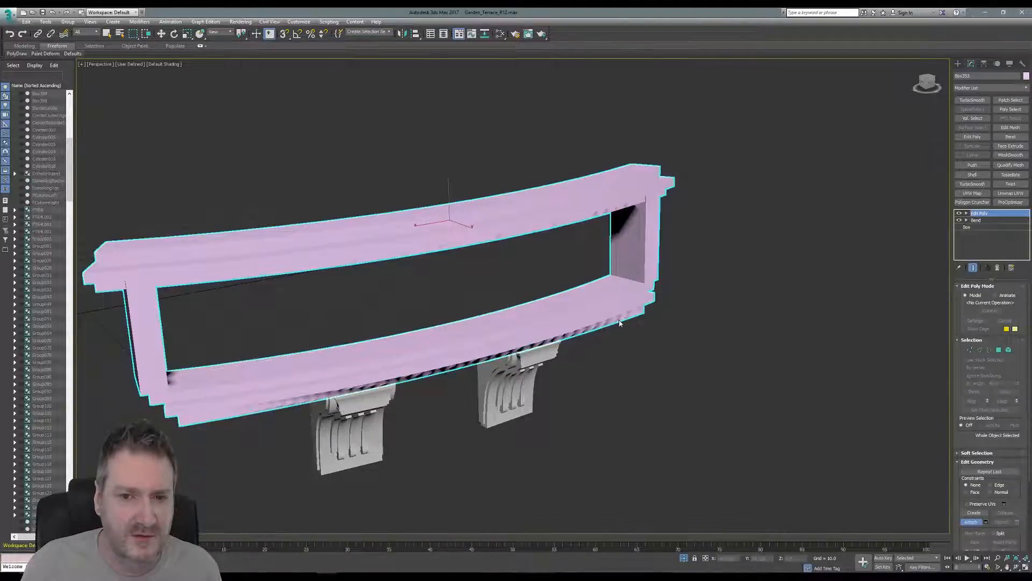
click(971, 522)
Step: Isolate the joined banister frame without the brackets, examine it from another angle, and end isolation to show the whole terrace
middle_drag(668, 362, 696, 354)
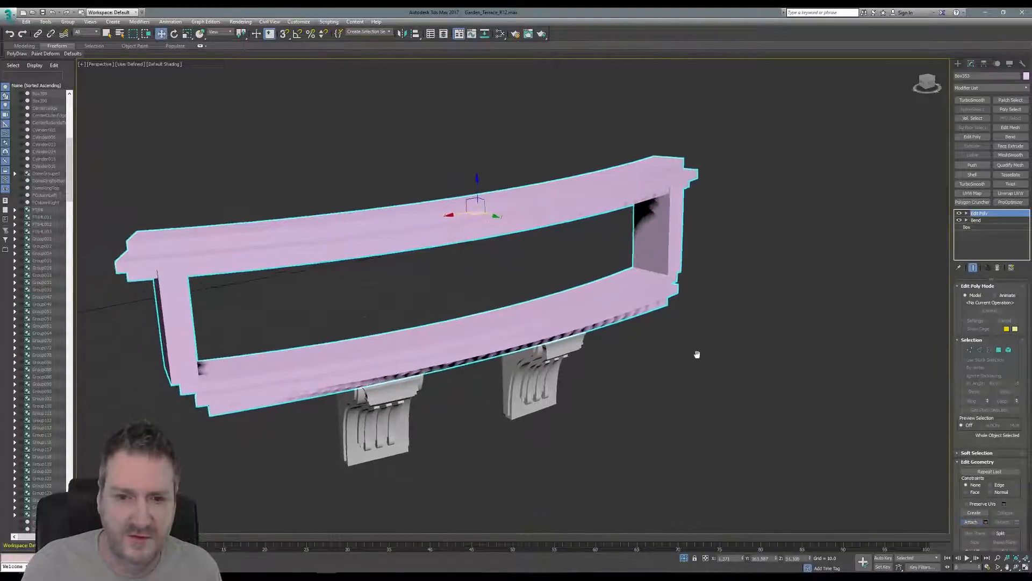
click(49, 23)
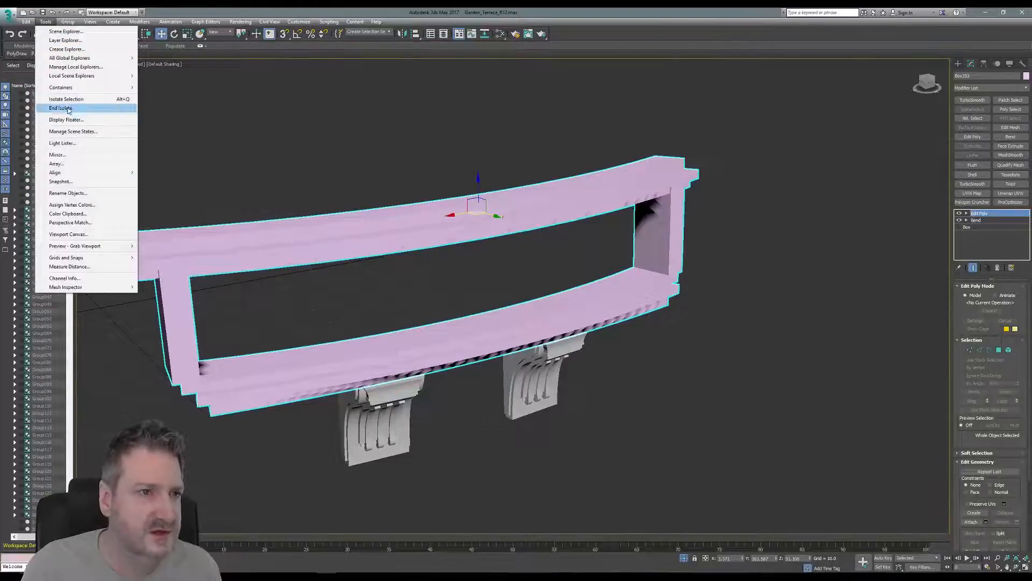
click(66, 99)
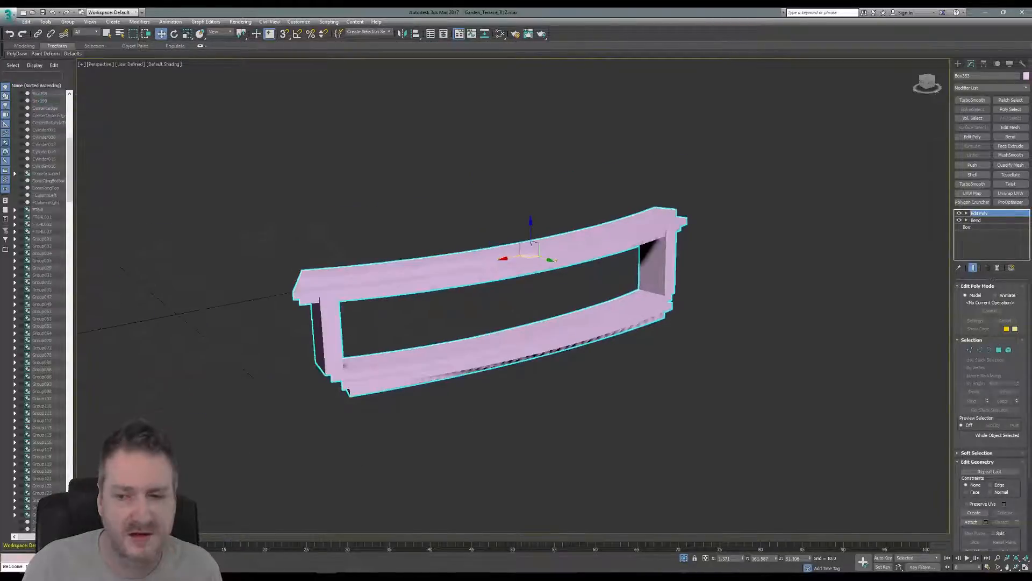
click(1020, 569)
drag(551, 369, 298, 189)
click(46, 21)
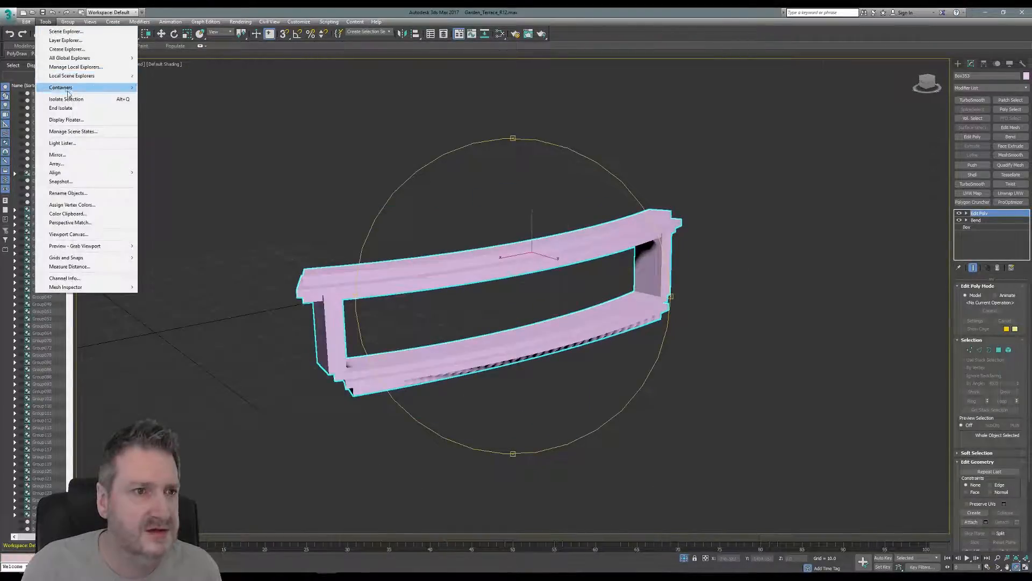
click(67, 108)
drag(467, 293, 517, 353)
scroll(518, 353, down, 3)
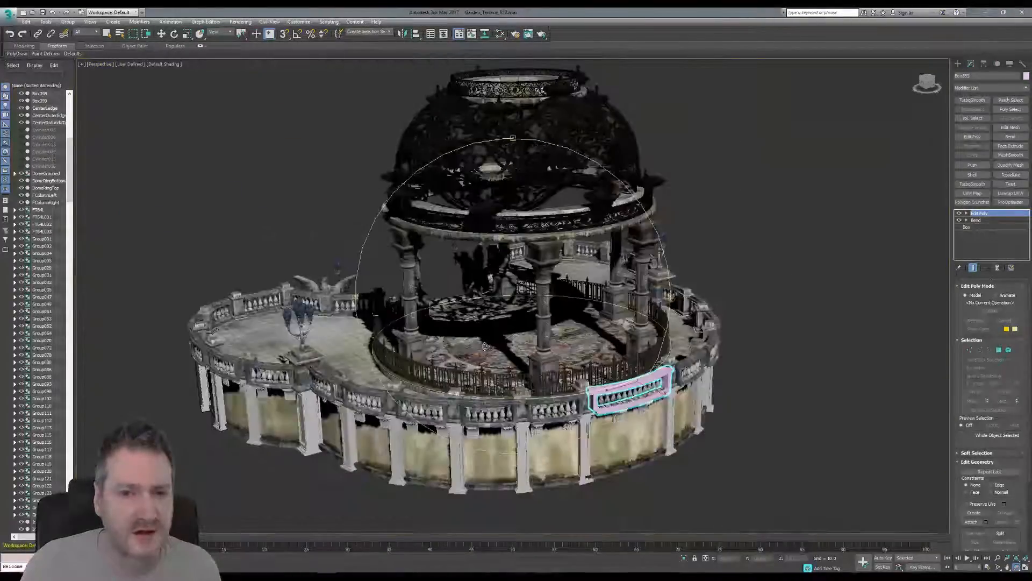
middle_drag(483, 346, 413, 347)
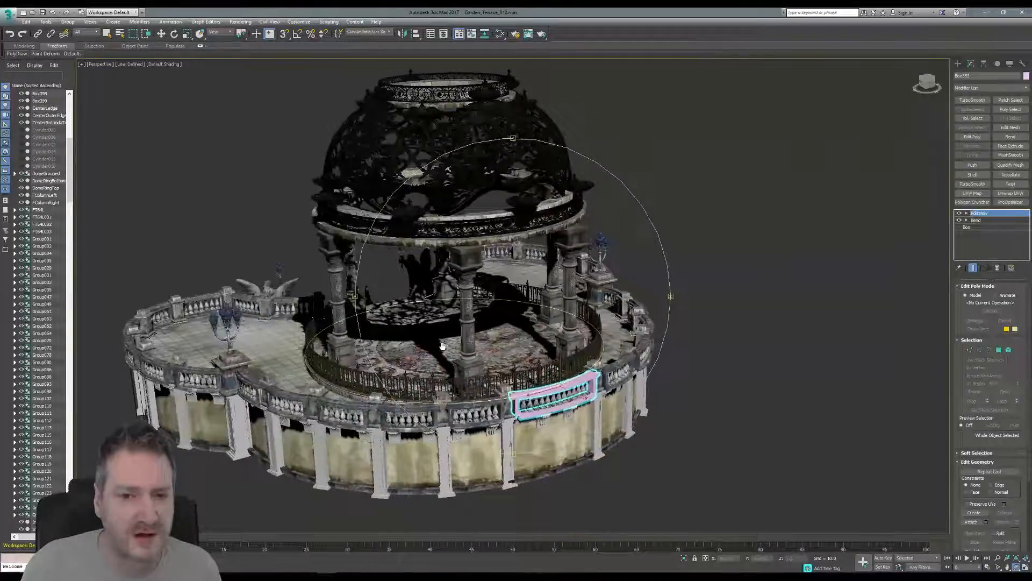
Step: Find the light grey stone material using bitmap Map #22 in the Slate Material Editor, assign it to the pink banister frame, and close the editor
click(107, 34)
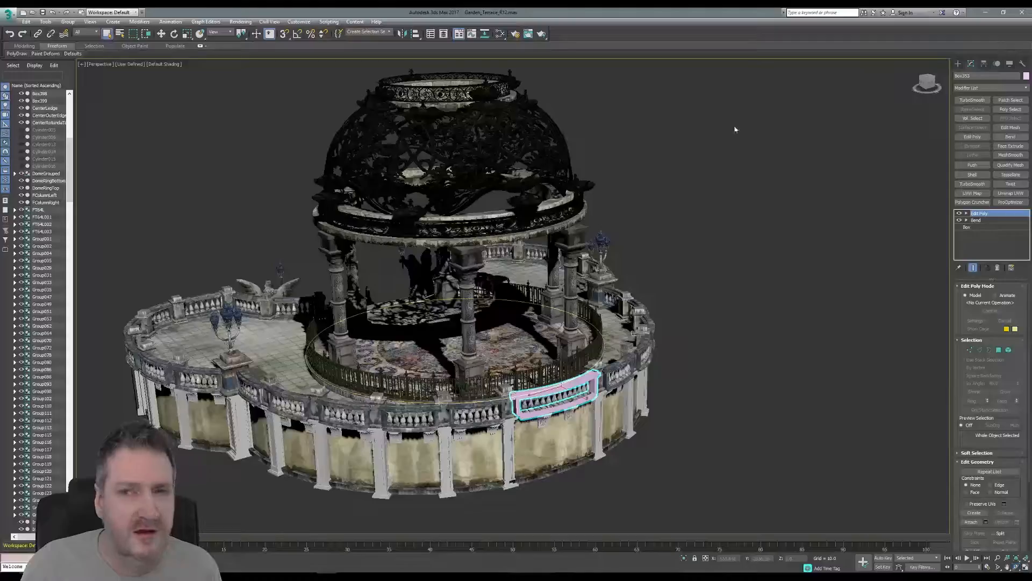
click(500, 34)
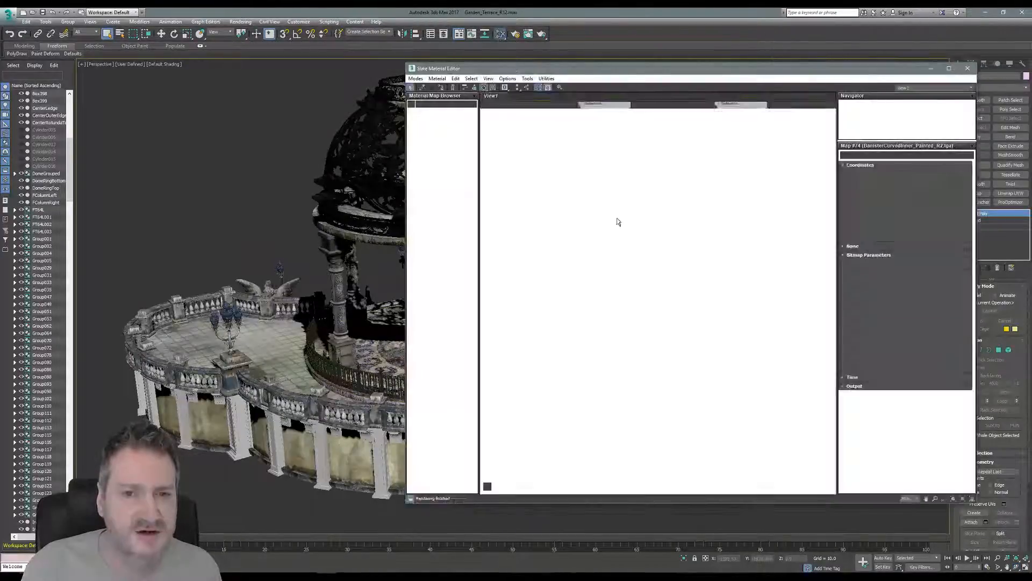
scroll(649, 337, down, 6)
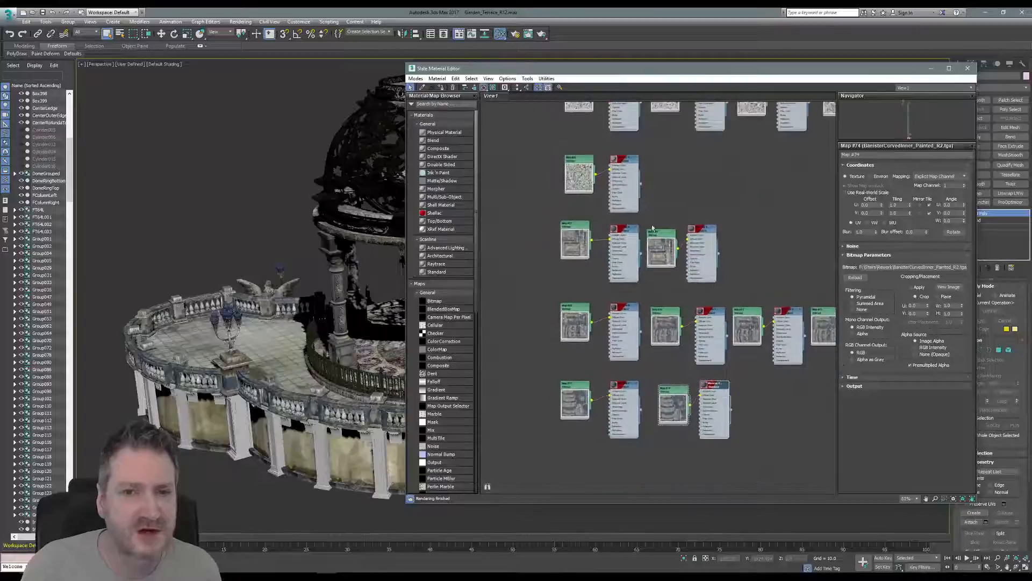
scroll(609, 271, down, 2)
middle_drag(638, 140, 643, 468)
middle_drag(643, 283, 643, 438)
middle_drag(657, 166, 652, 403)
middle_drag(634, 161, 634, 414)
middle_drag(636, 214, 639, 397)
middle_drag(655, 182, 643, 332)
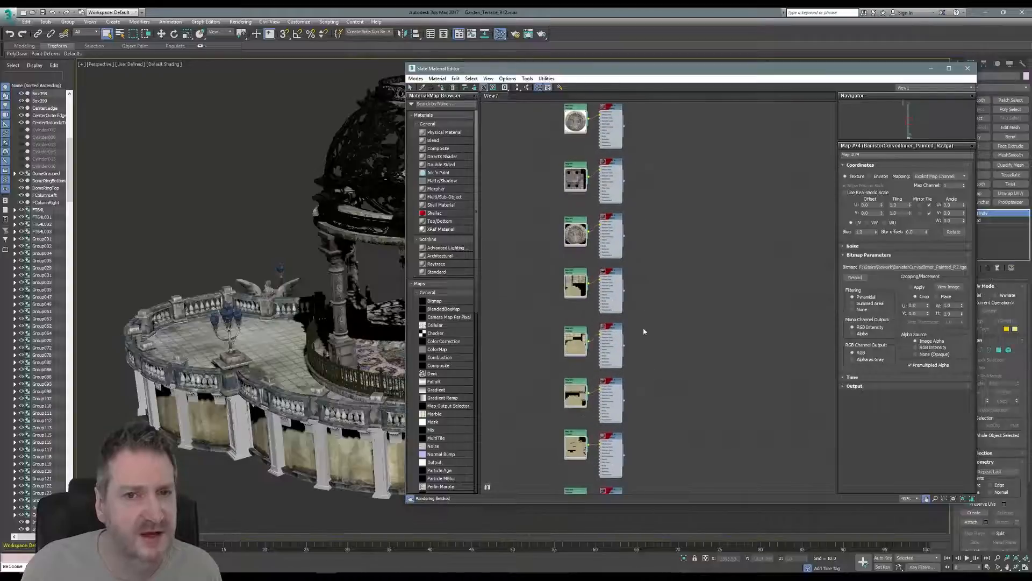
middle_drag(613, 175, 615, 334)
middle_drag(664, 193, 659, 443)
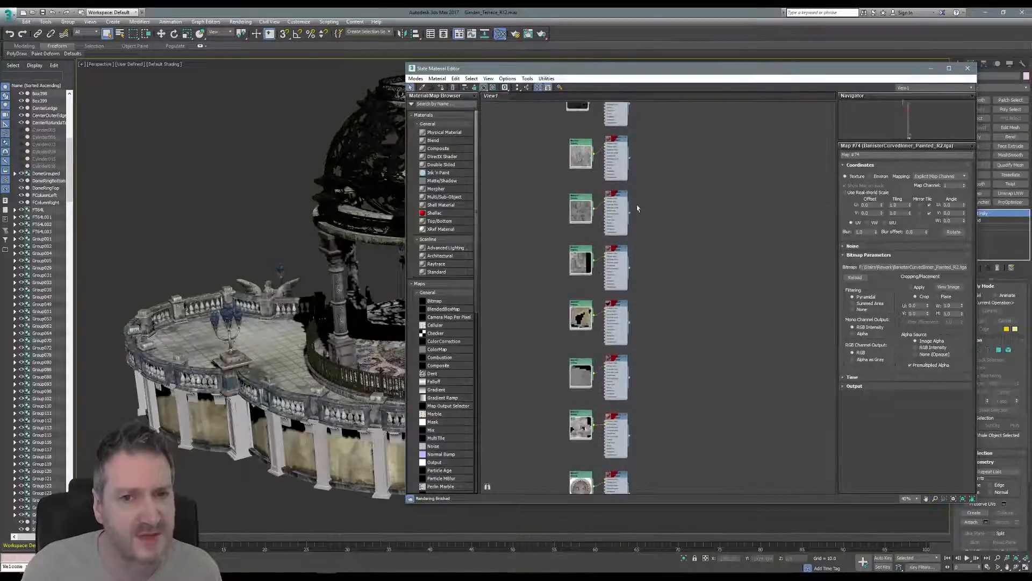
middle_drag(636, 208, 643, 312)
scroll(615, 264, up, 6)
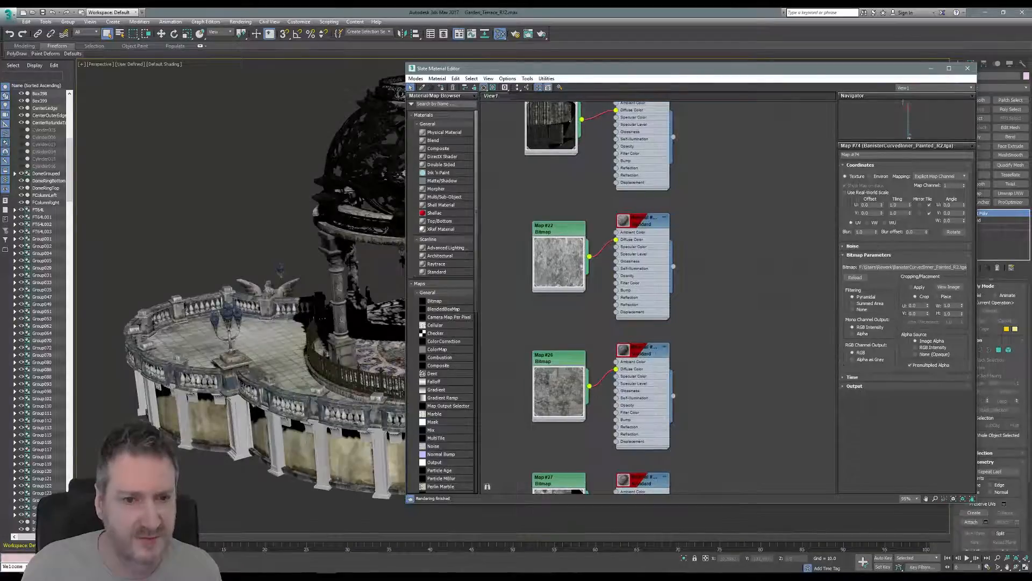
middle_drag(393, 210, 286, 192)
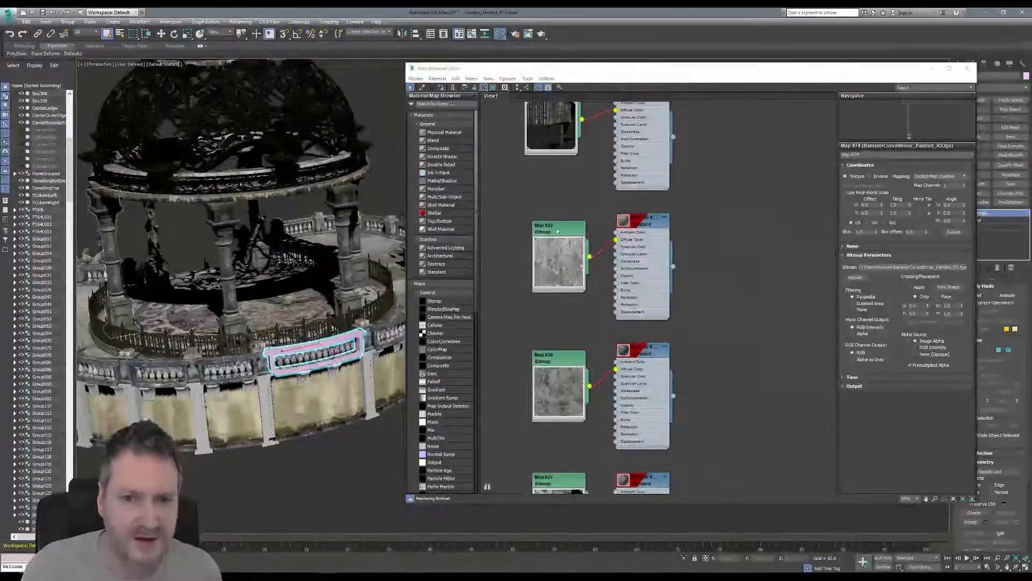
right_click(644, 221)
click(662, 234)
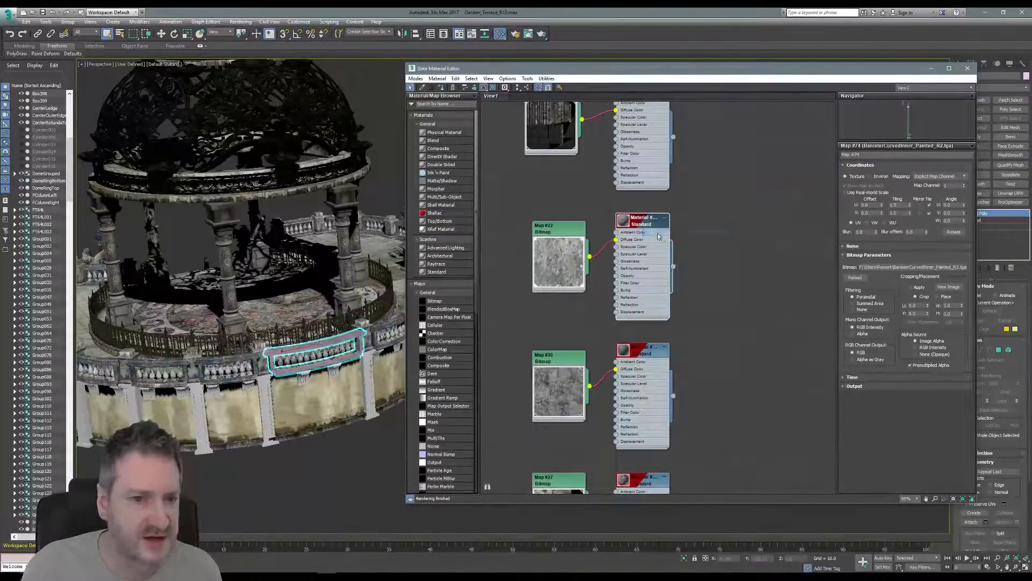
click(968, 68)
Step: Apply a UVW Map modifier with Box mapping to the selected banister frame and check the stone texture up close
click(971, 193)
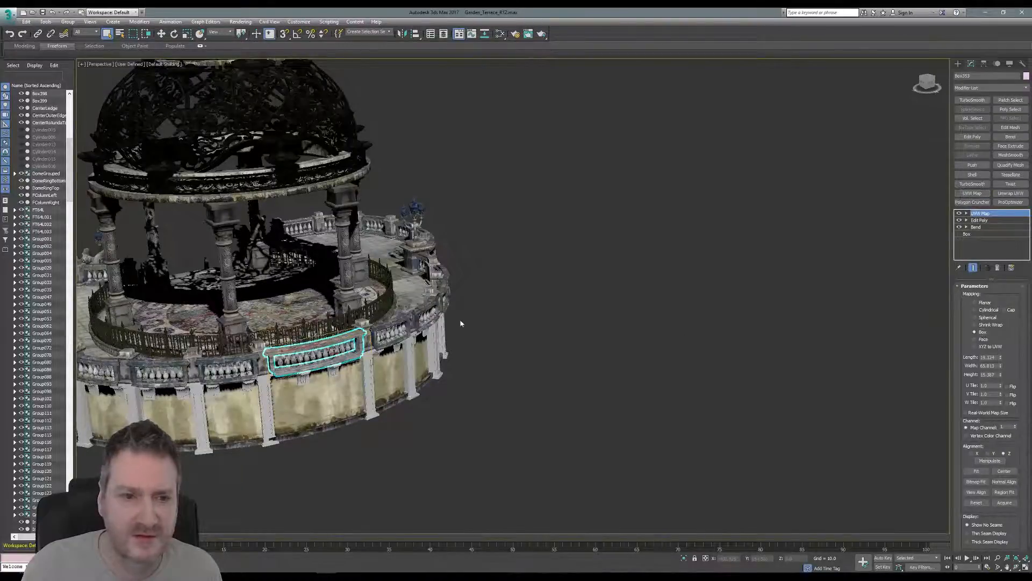
middle_drag(526, 288, 658, 253)
scroll(467, 304, up, 5)
scroll(467, 304, up, 3)
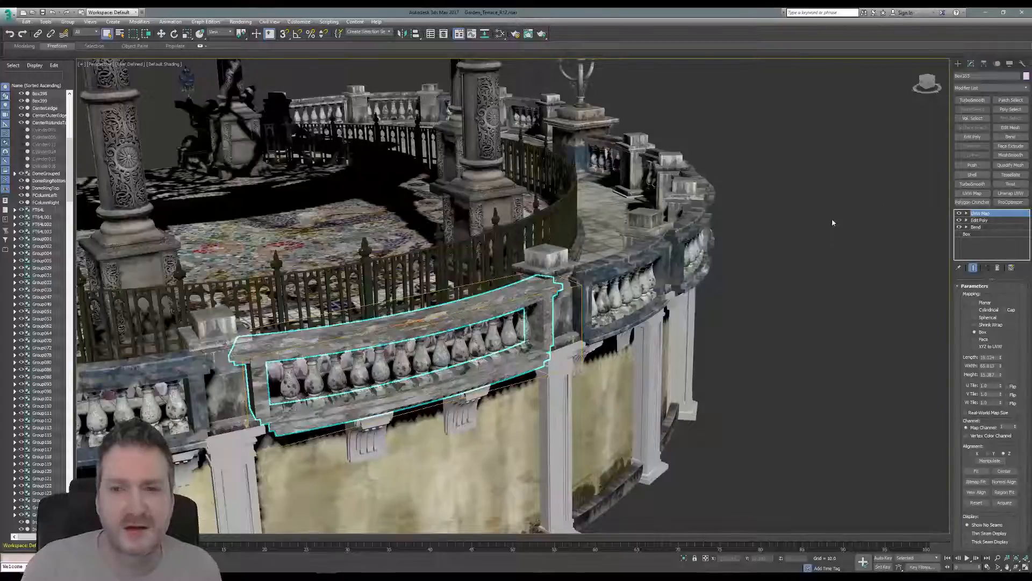
Step: Add an Unwrap UVW modifier to the banister frame and turn off the display of map seams and peel seams
click(1010, 193)
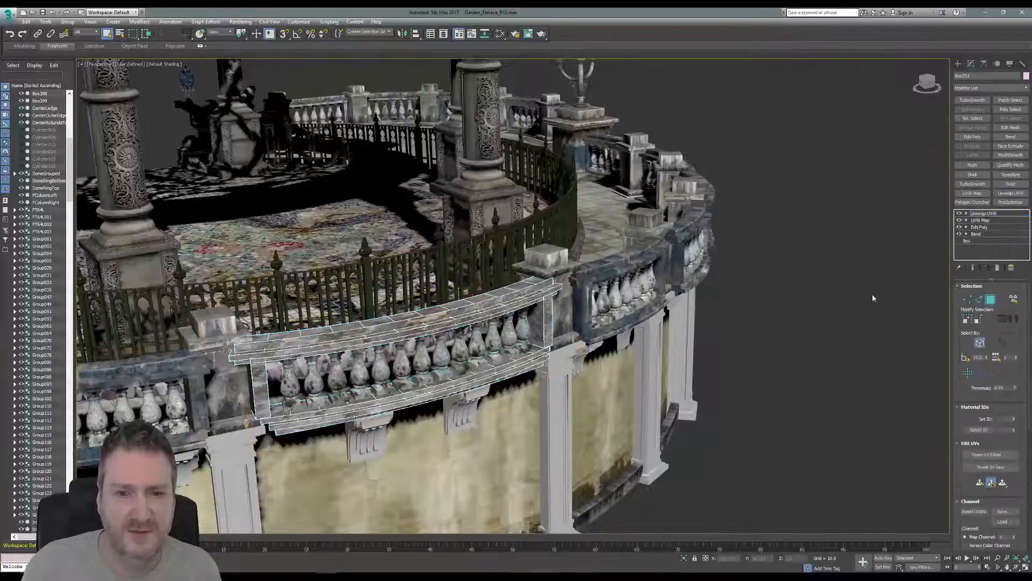
scroll(974, 398, down, 5)
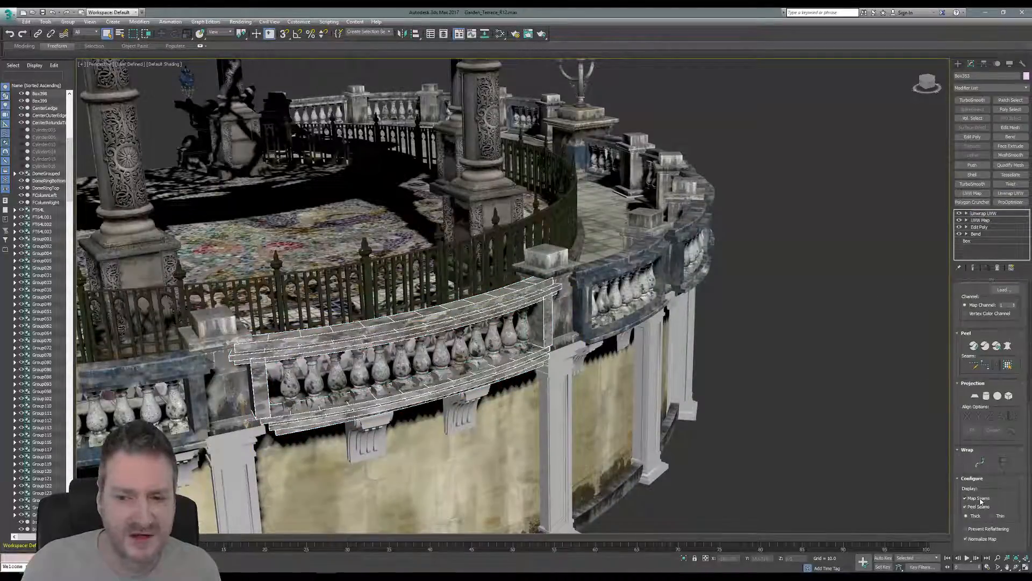
click(978, 499)
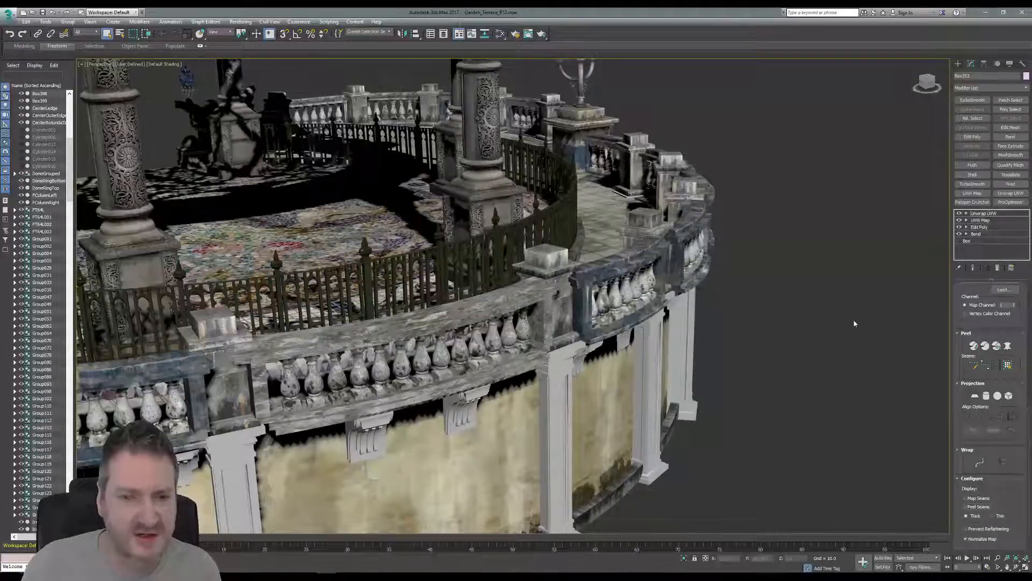
Step: Set the Unwrap UVW map channel to 2, move the current UVs to it, and open the UV editor
scroll(1004, 348, up, 1)
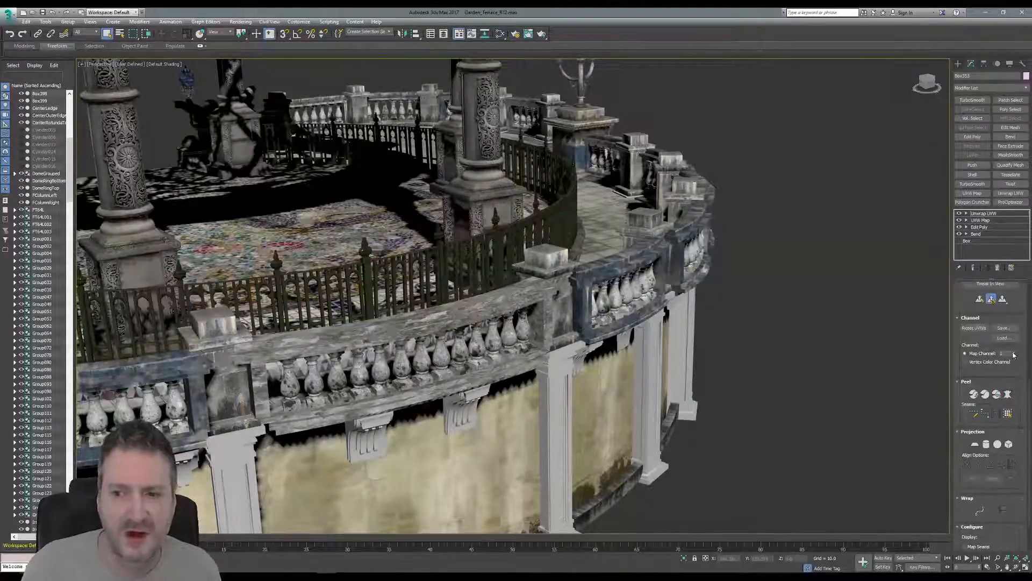
click(1014, 353)
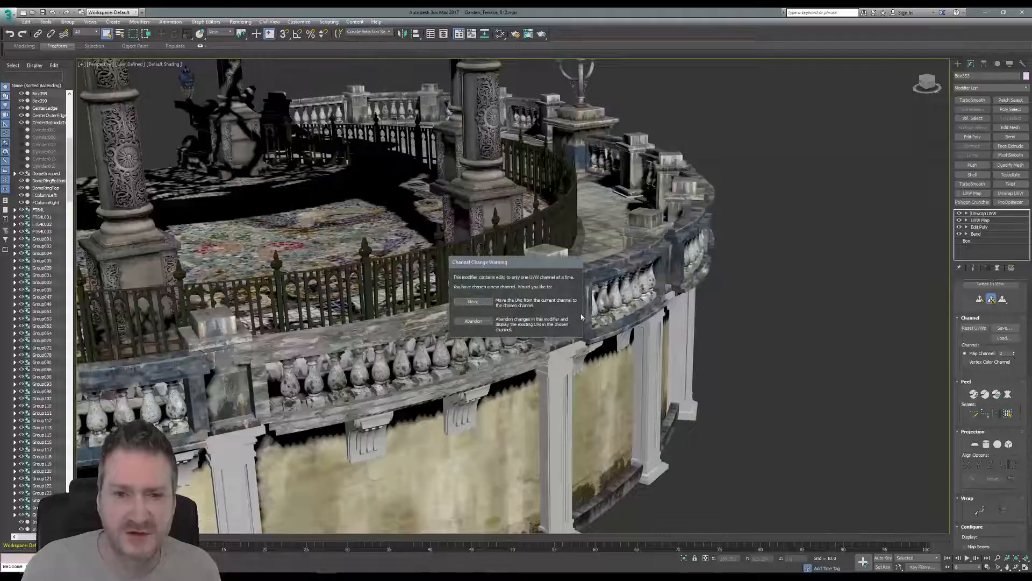
click(476, 303)
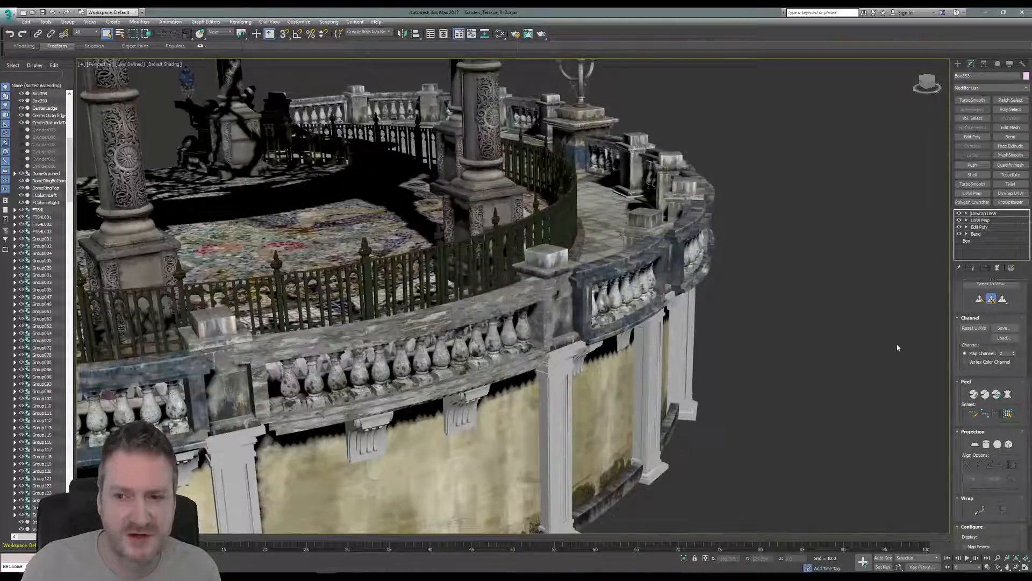
scroll(992, 350, up, 2)
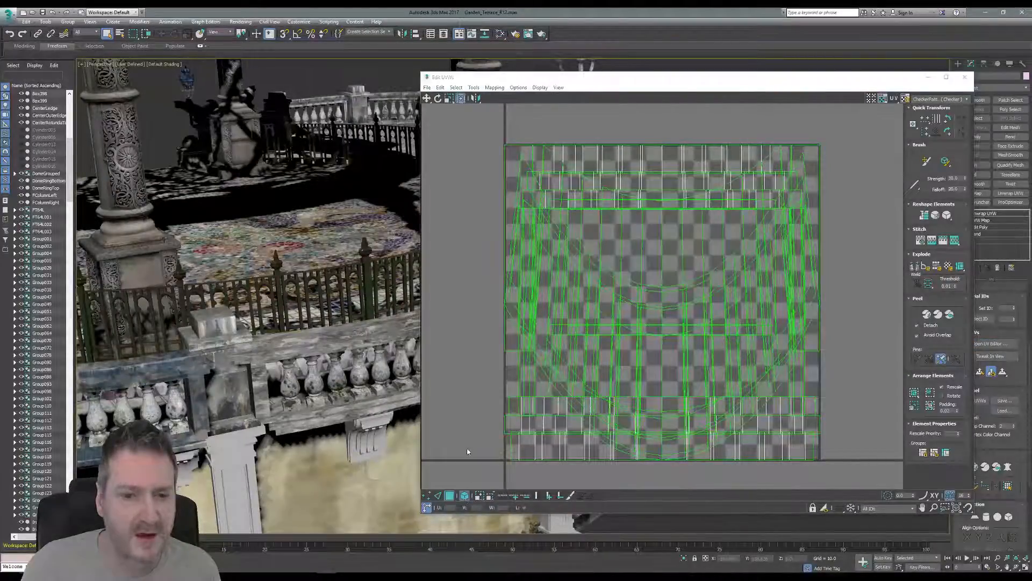
Step: Flatten-map all of the banister frame's UVs with the default settings, close the UV editor and leave polygon selection
scroll(524, 339, down, 2)
drag(480, 170, 786, 444)
click(494, 87)
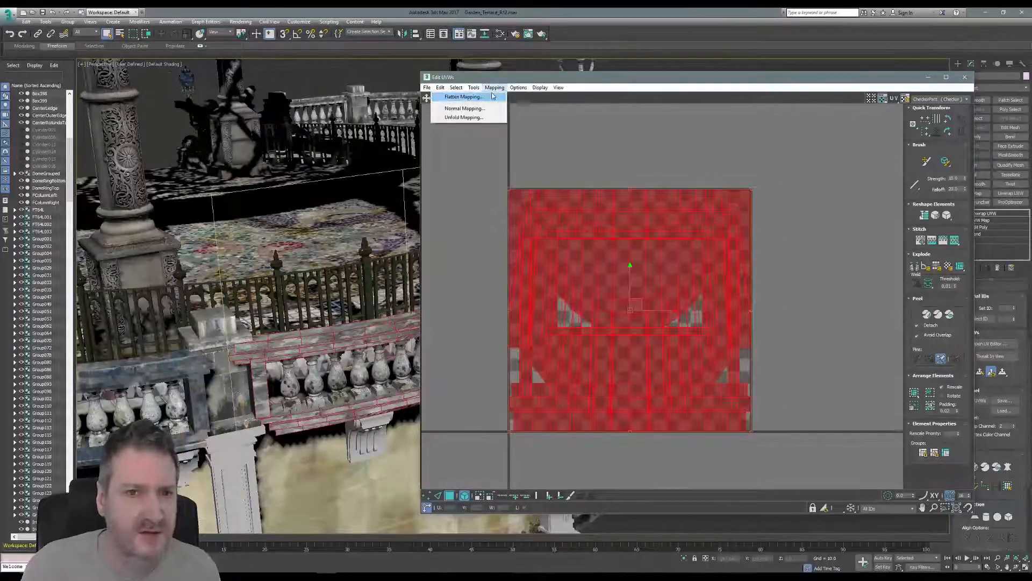
click(491, 96)
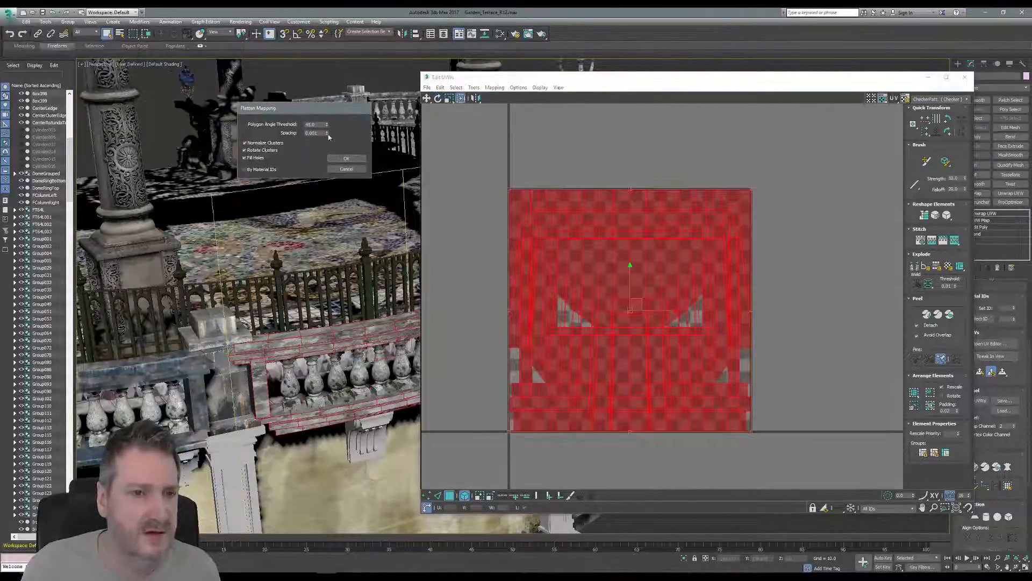
click(346, 158)
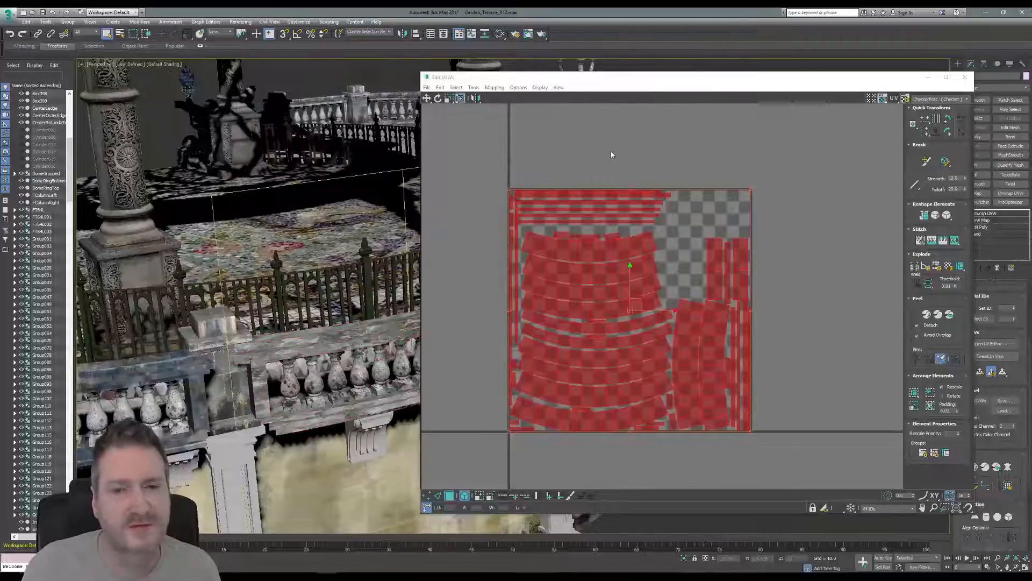
click(965, 77)
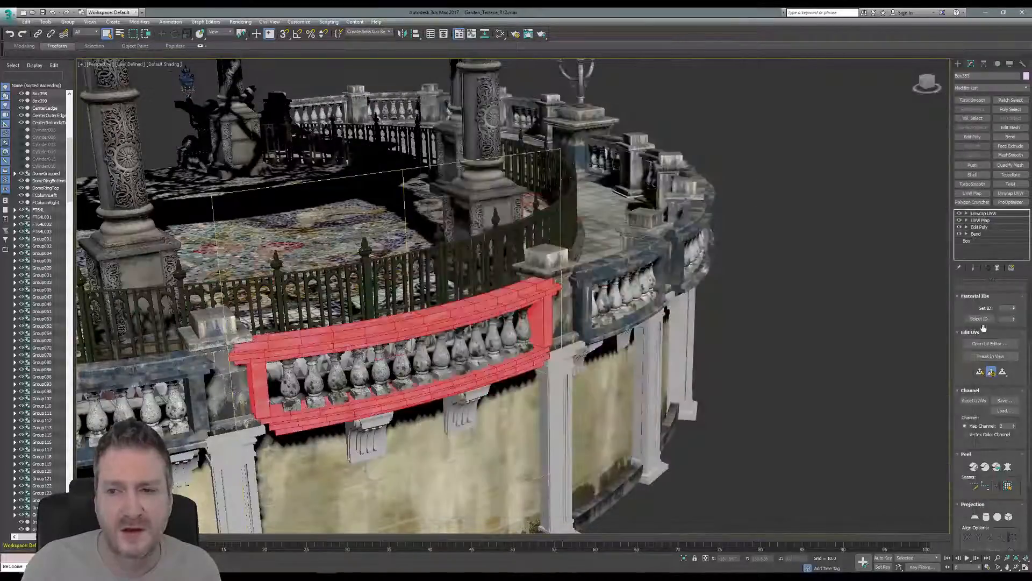
click(989, 214)
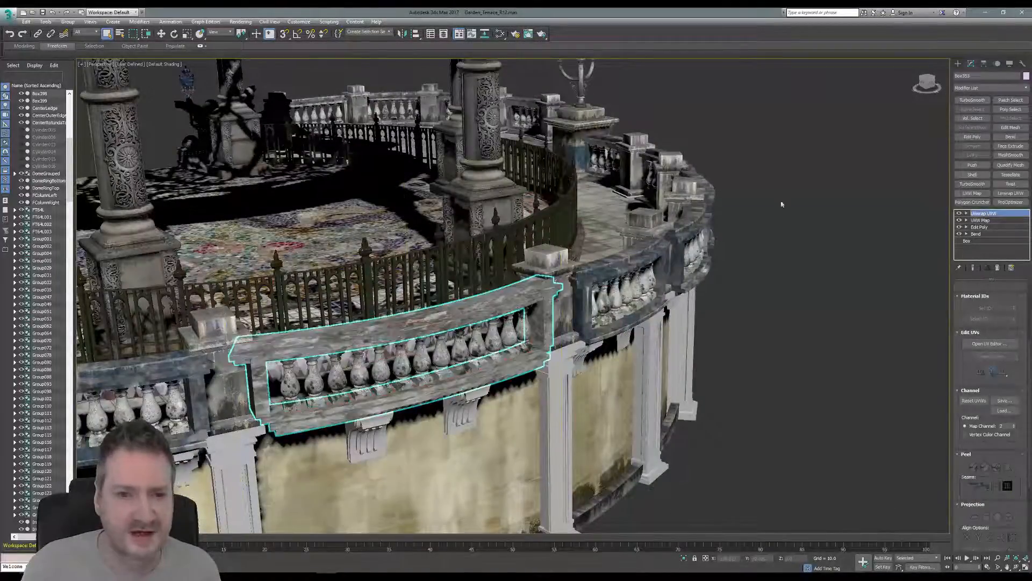
Step: Open Render To Texture for the banister frame and make it bake to existing map channel 2
alt+middle_drag(735, 177, 793, 166)
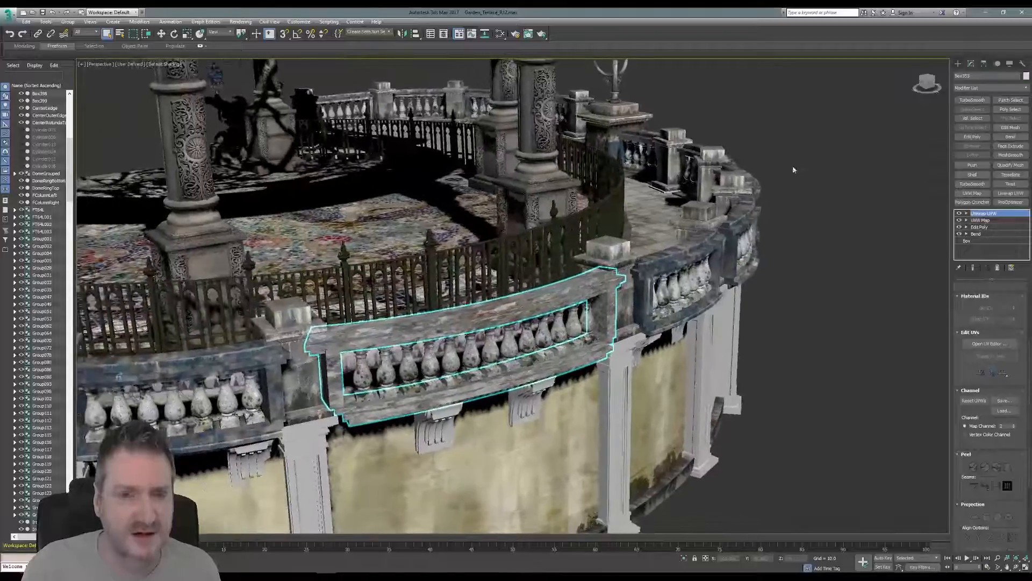
click(241, 21)
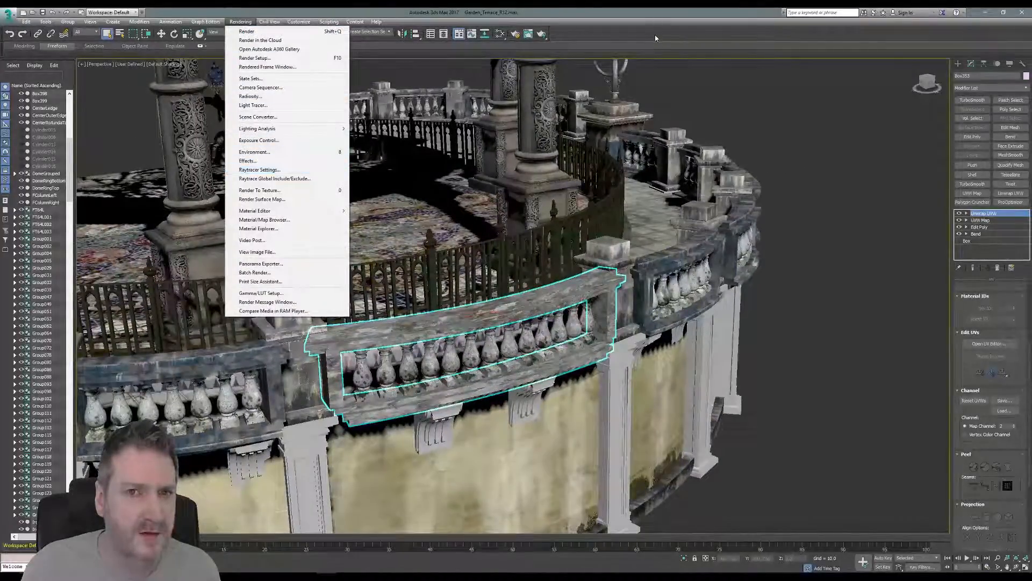
click(279, 193)
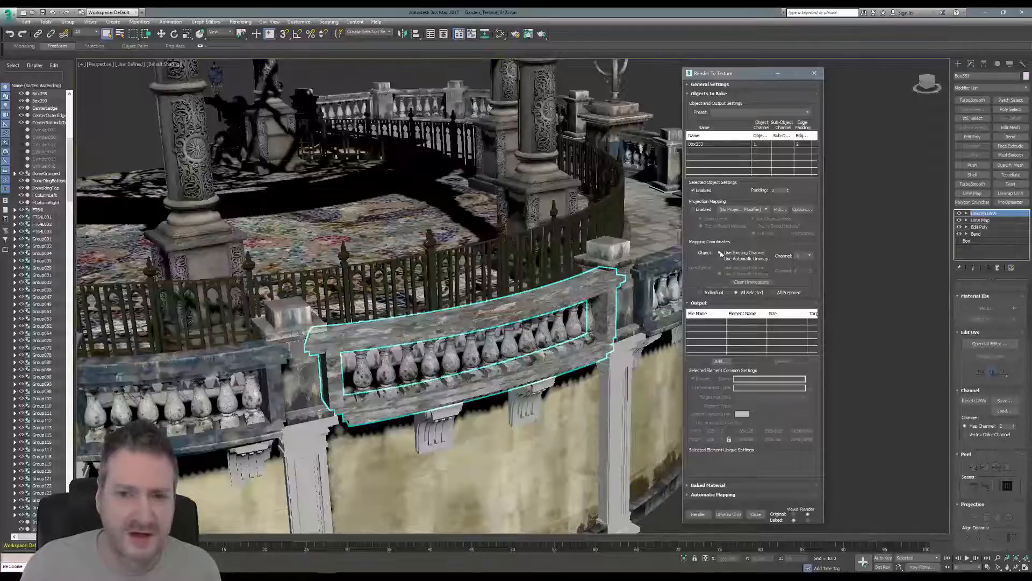
click(809, 257)
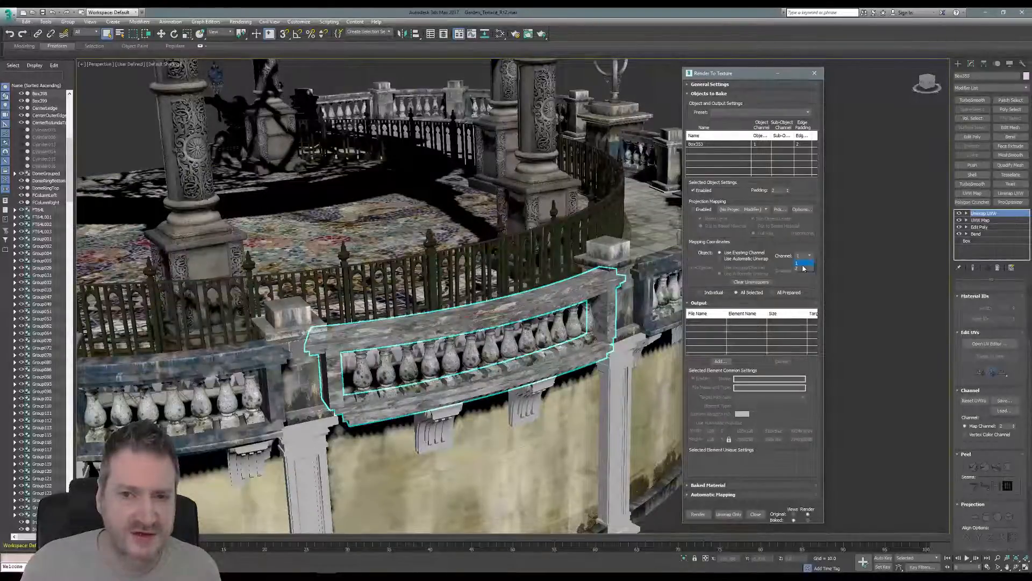
click(802, 268)
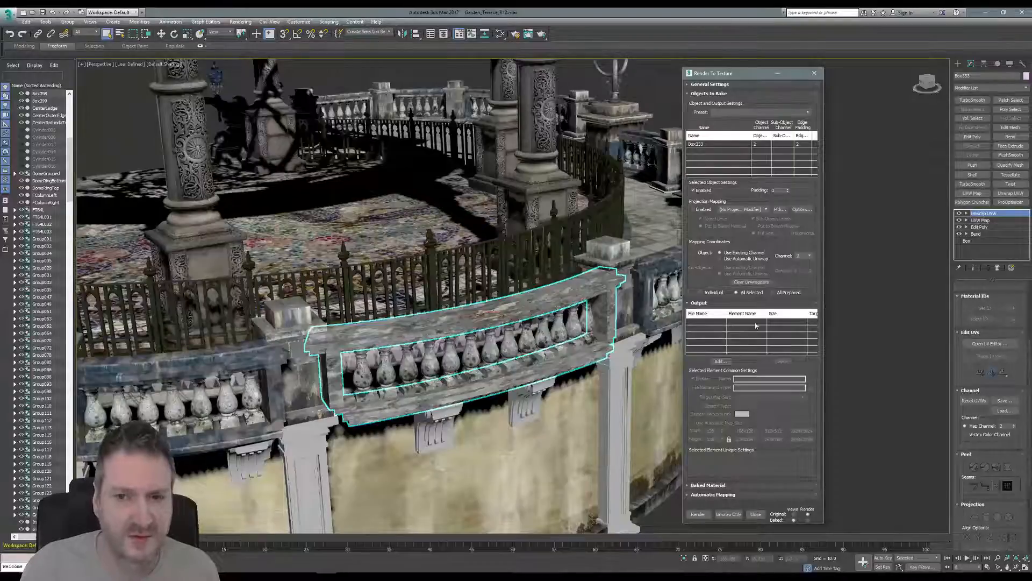
Step: Add a DiffuseMap output element to the bake and set its size to 2048 by 2048
click(720, 362)
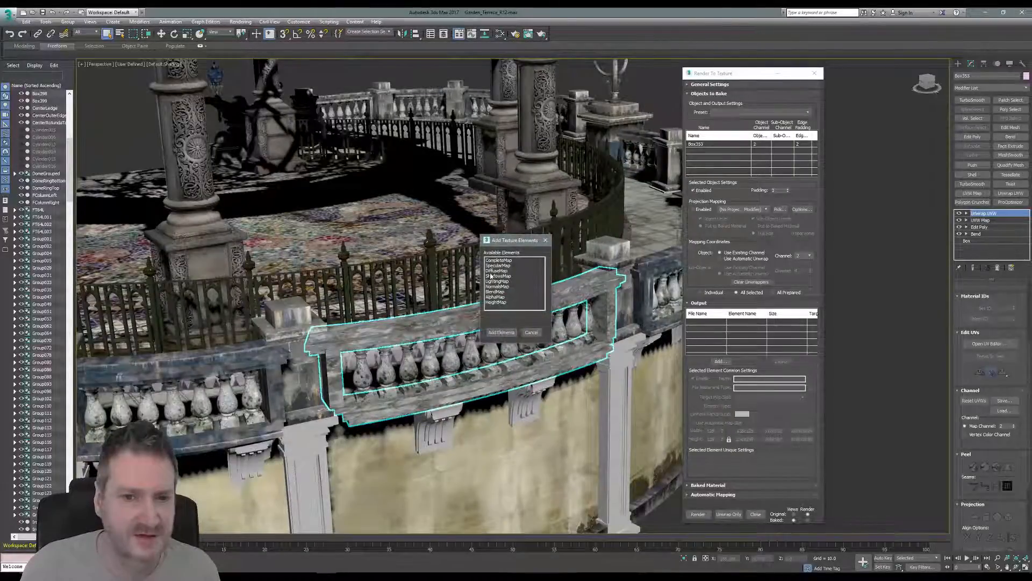
click(493, 270)
click(501, 333)
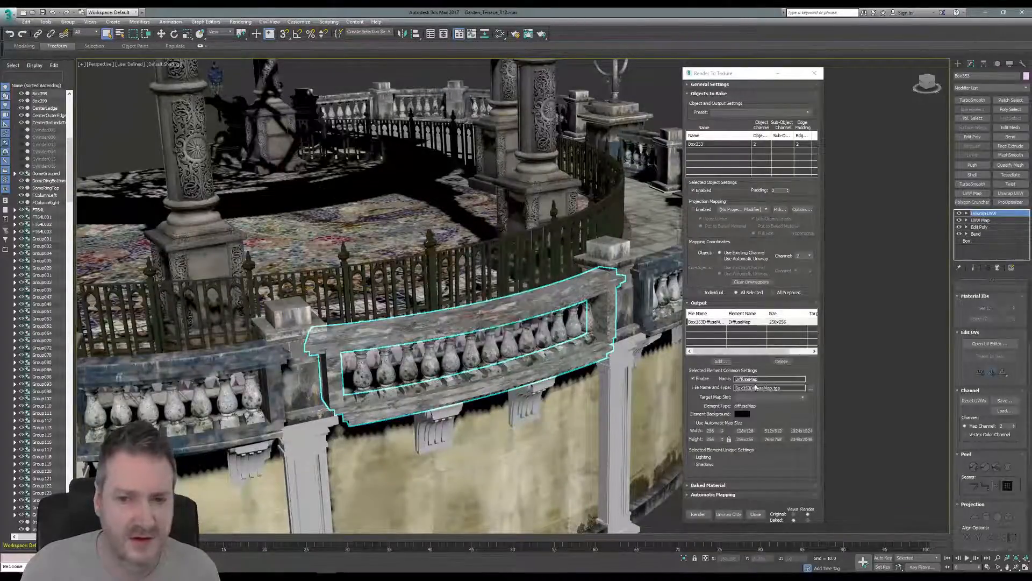
drag(717, 430, 695, 432)
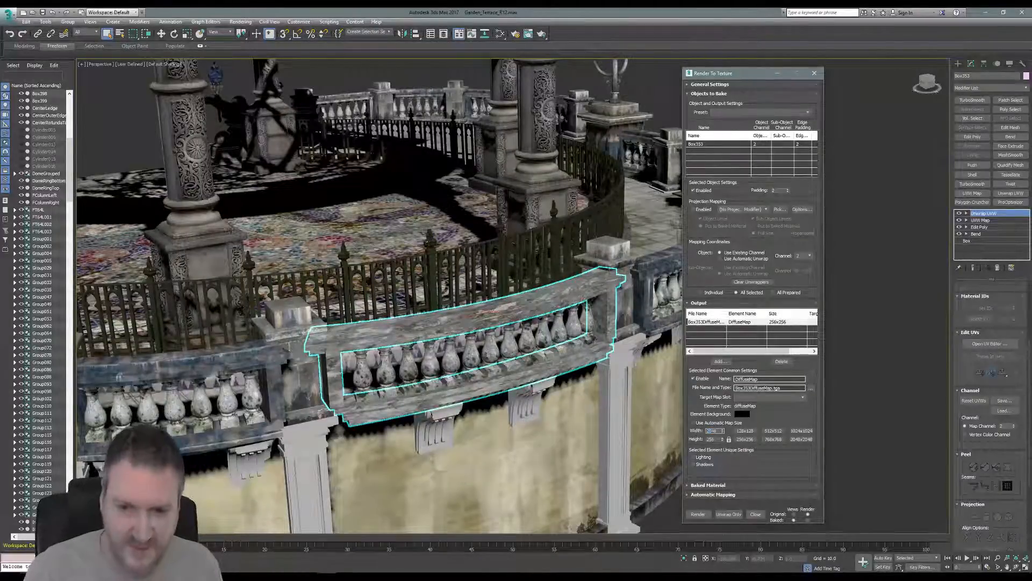
key(Tab)
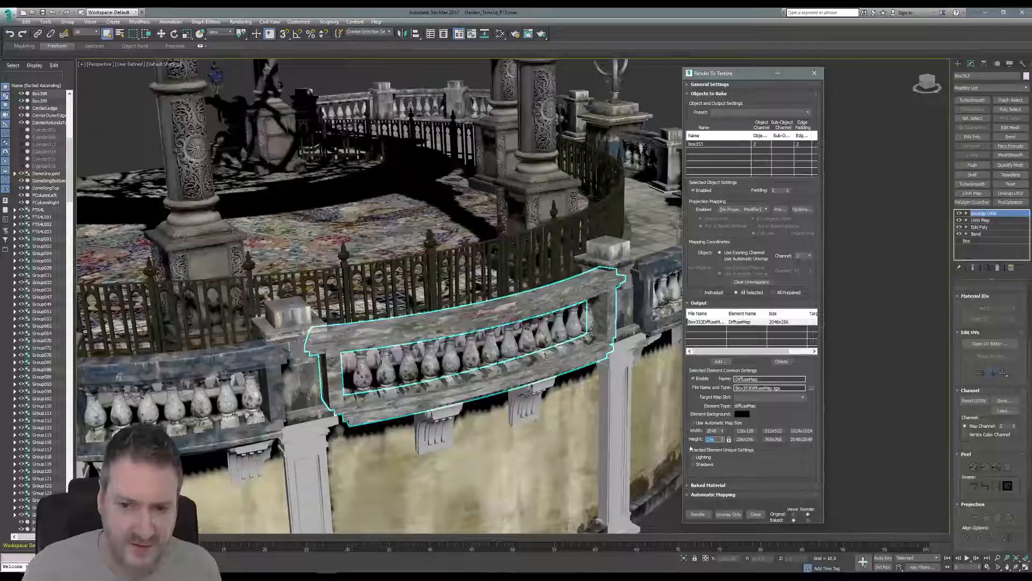
Step: Set the diffuse map's output file to a Targa image named BanisterLarge in the Rework folder, accepting the default Targa options
click(812, 390)
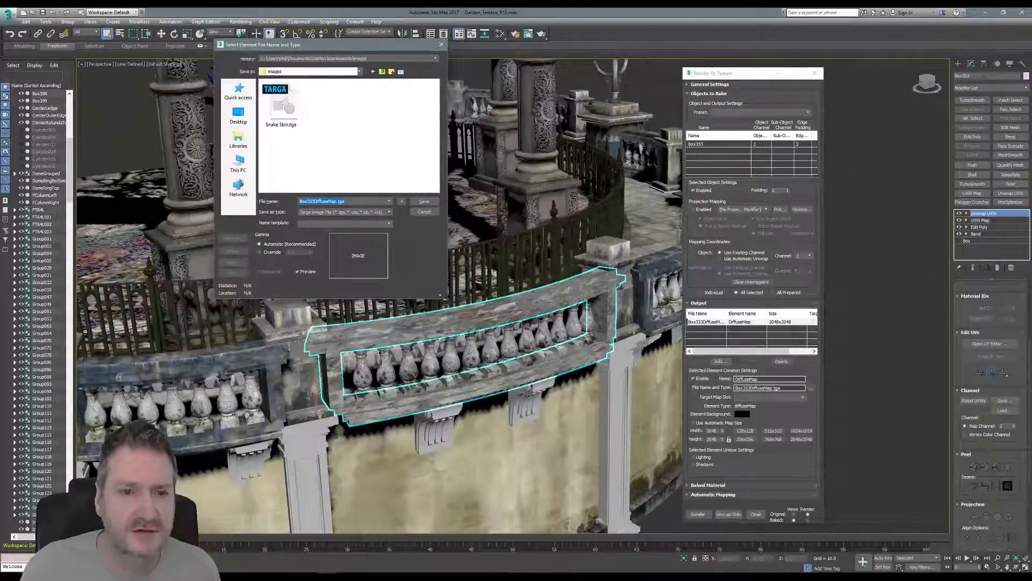
click(460, 309)
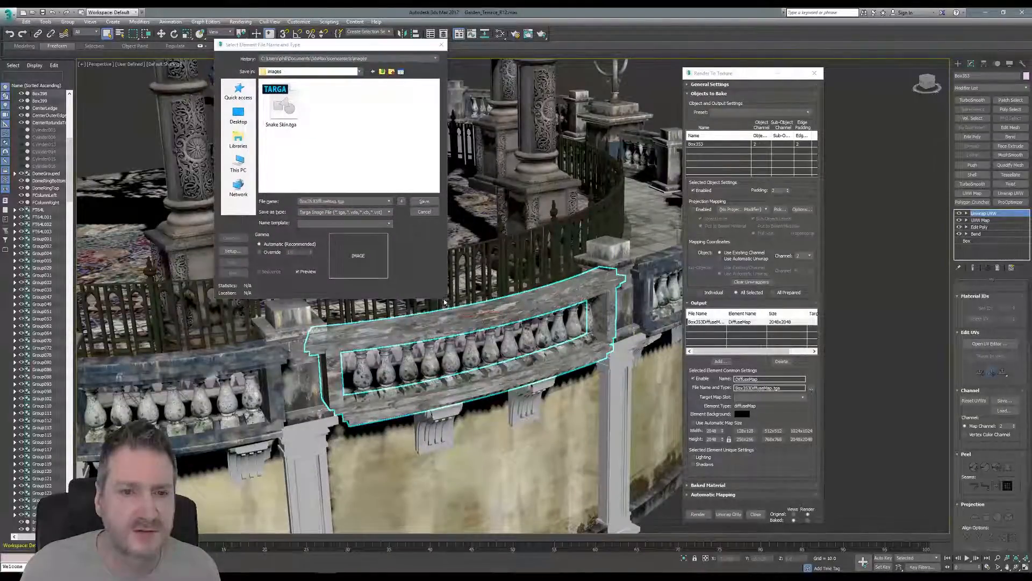
drag(446, 300, 831, 489)
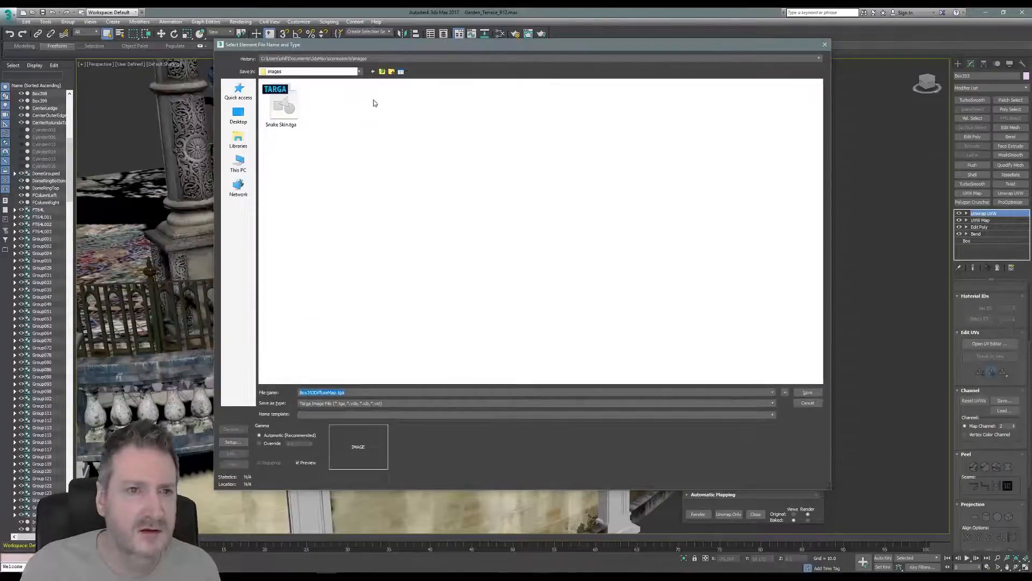
click(363, 56)
click(316, 73)
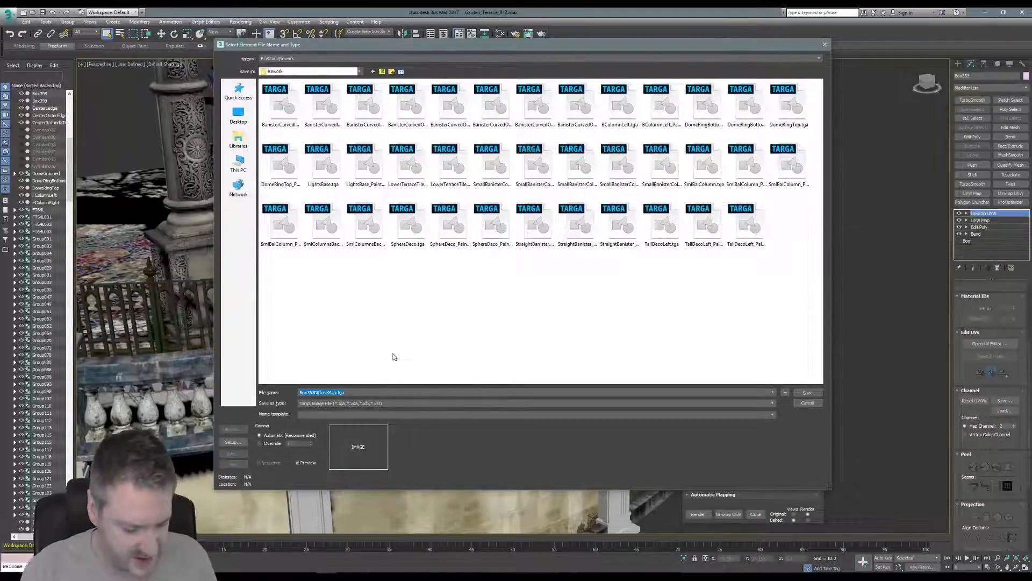
text(Banist)
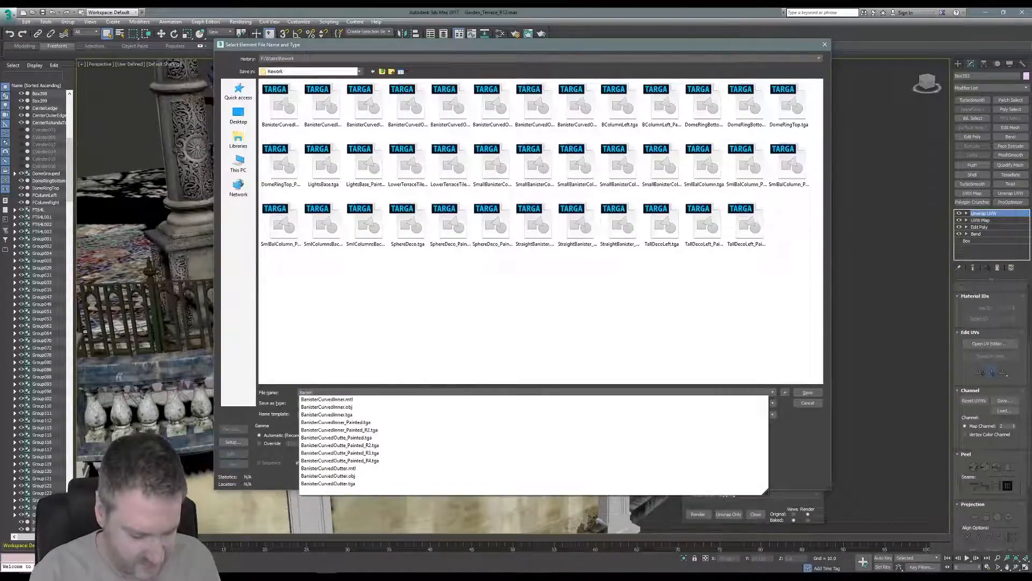
text(erLarge)
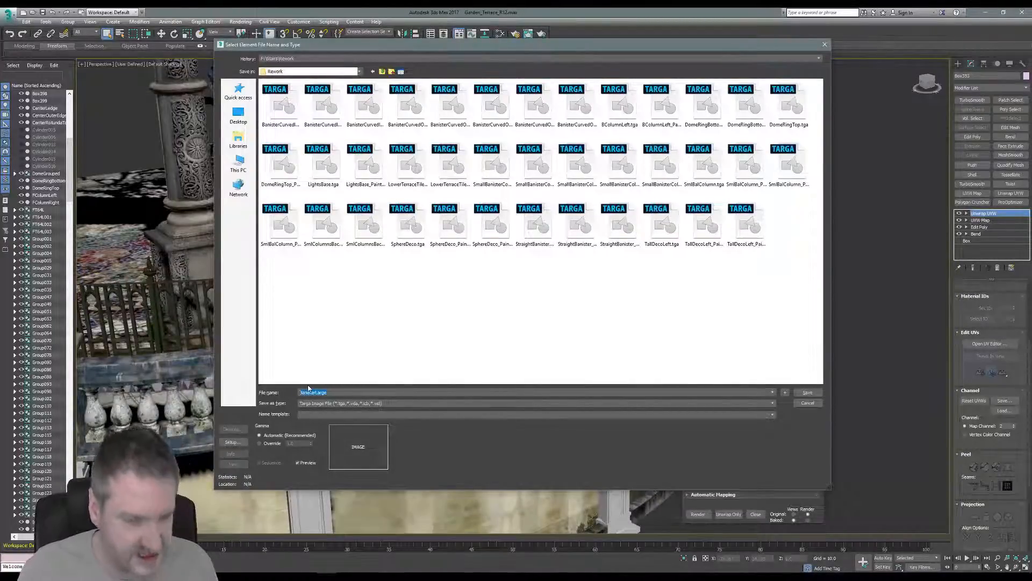
click(807, 392)
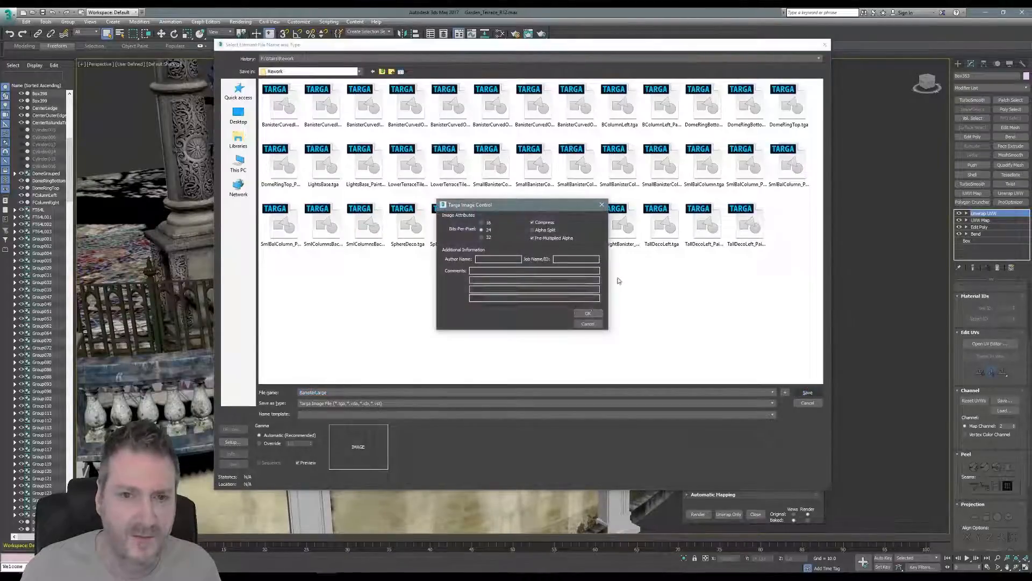
click(588, 313)
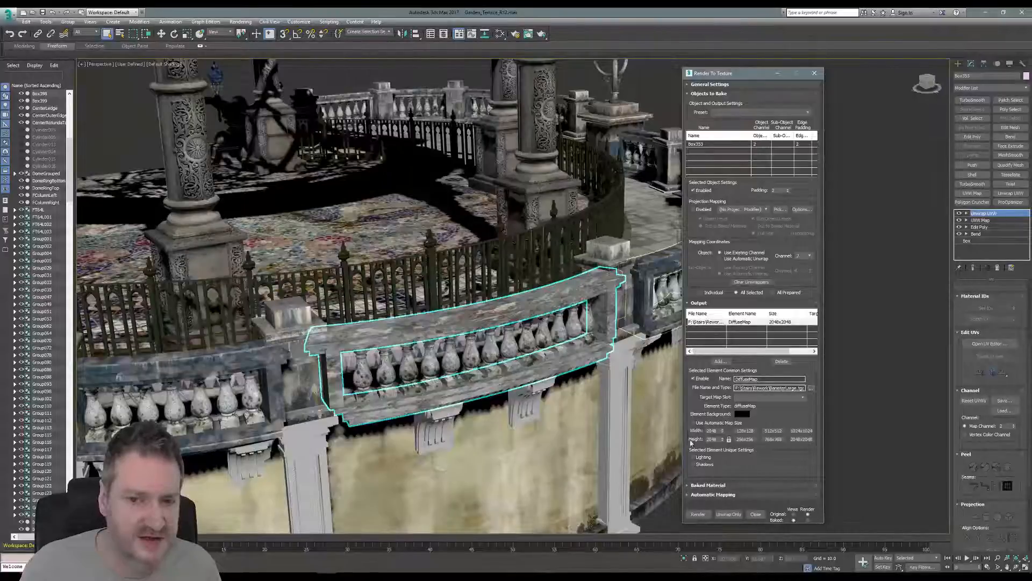
Step: Render the banister's diffuse map without a target map slot, then close the rendered image and the Render To Texture dialog
click(698, 515)
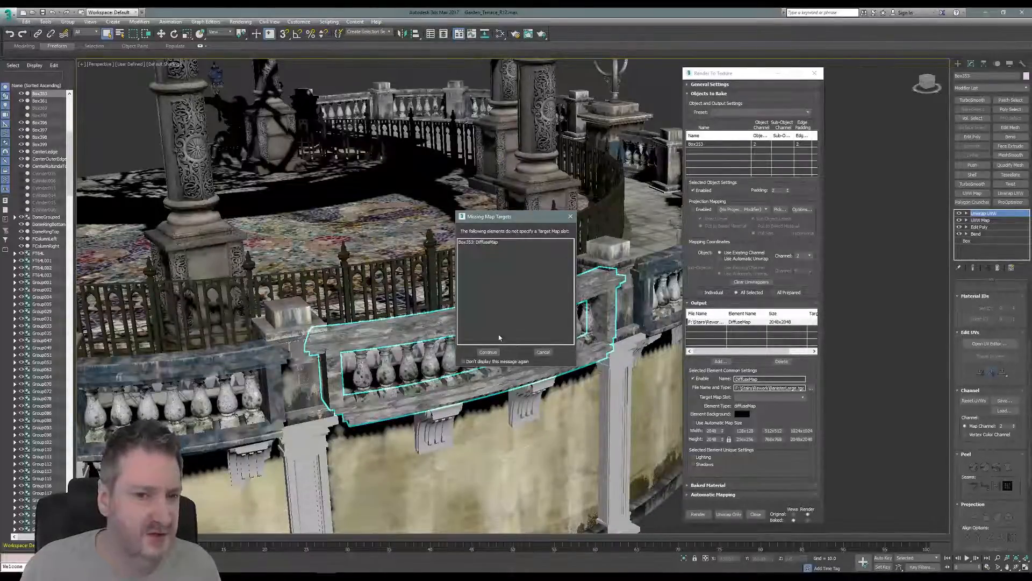
click(488, 352)
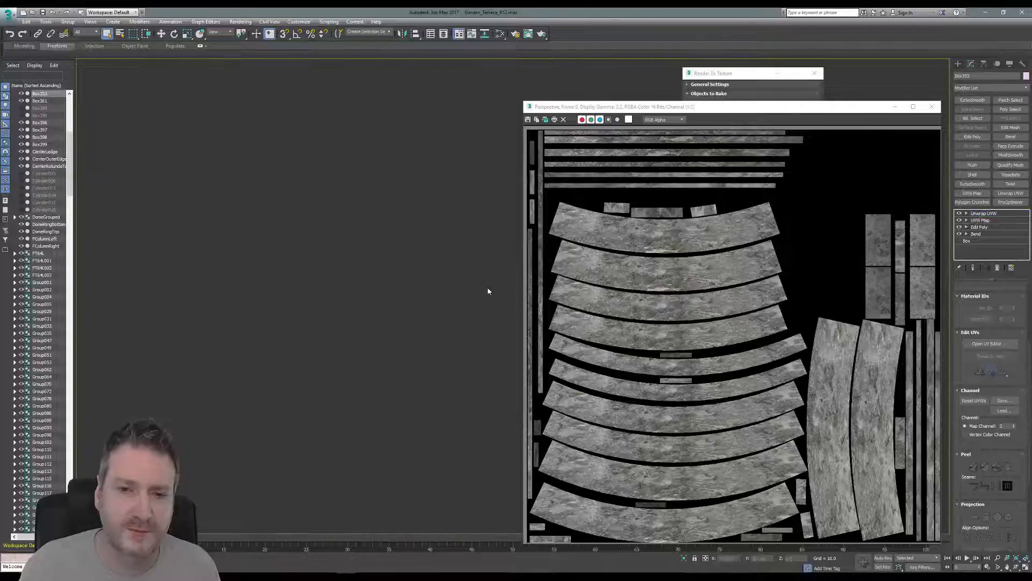
click(931, 106)
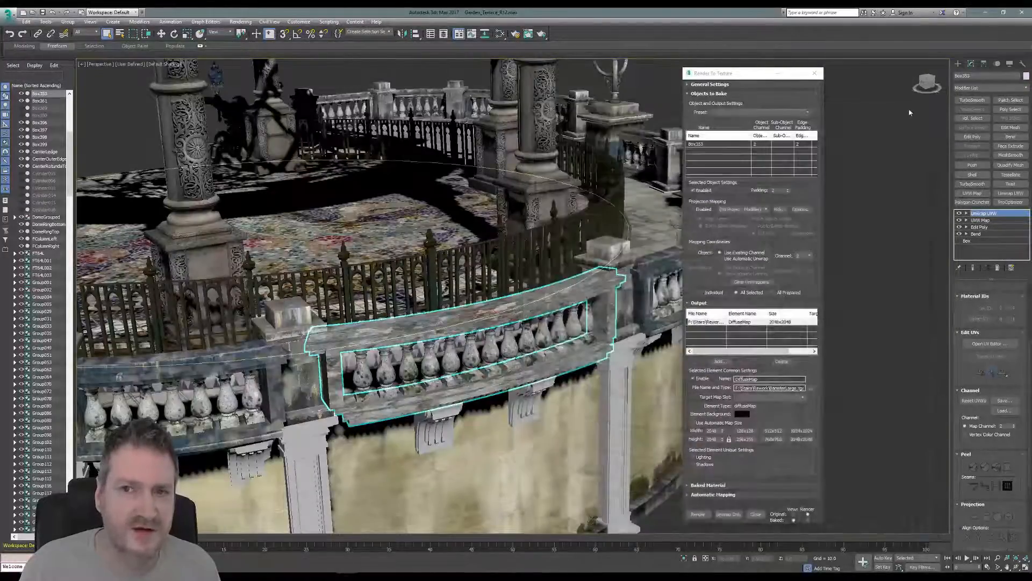
click(814, 73)
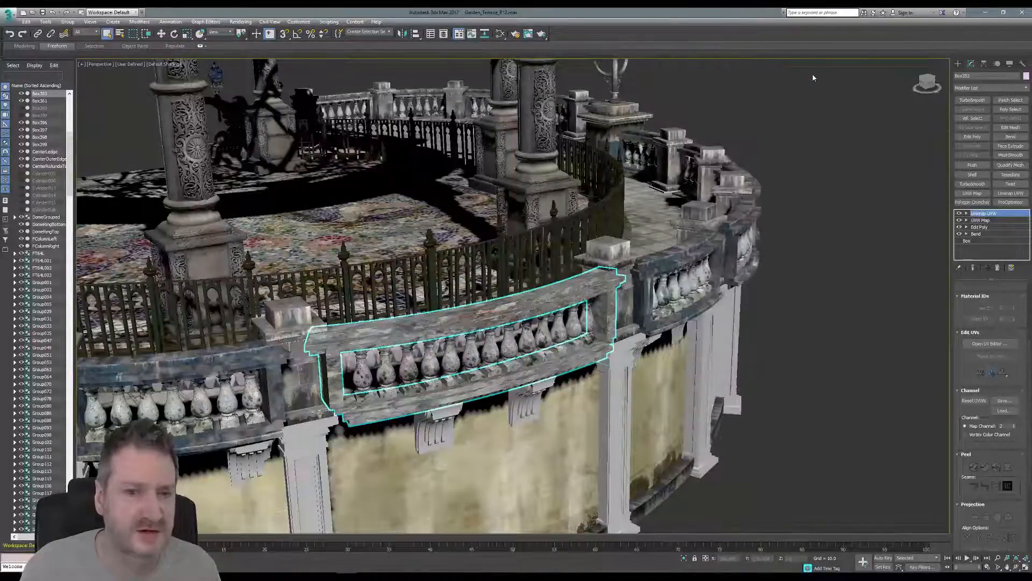
Step: Add a new Standard material below the last row of nodes in the Slate Material Editor
click(500, 34)
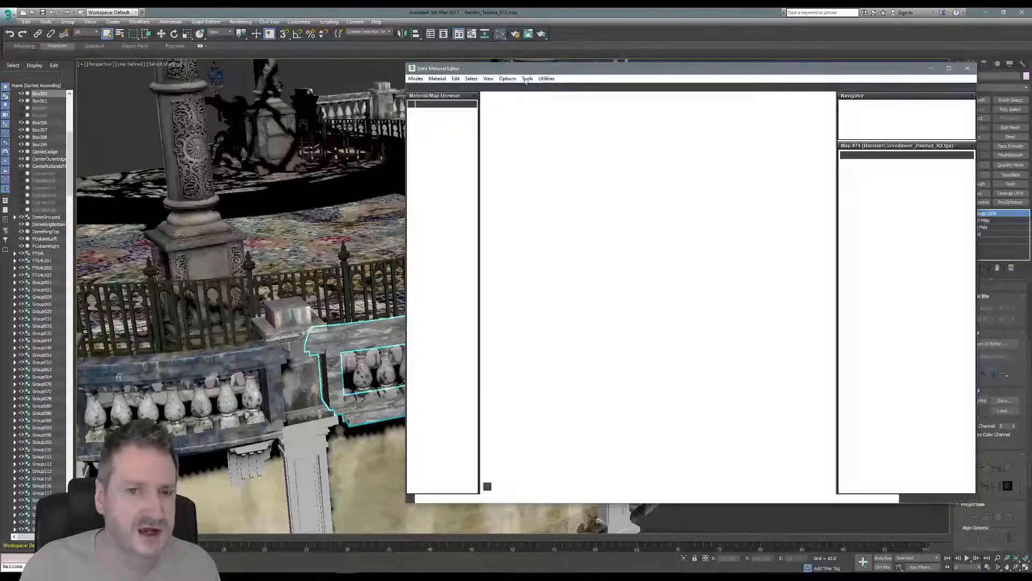
scroll(636, 340, down, 5)
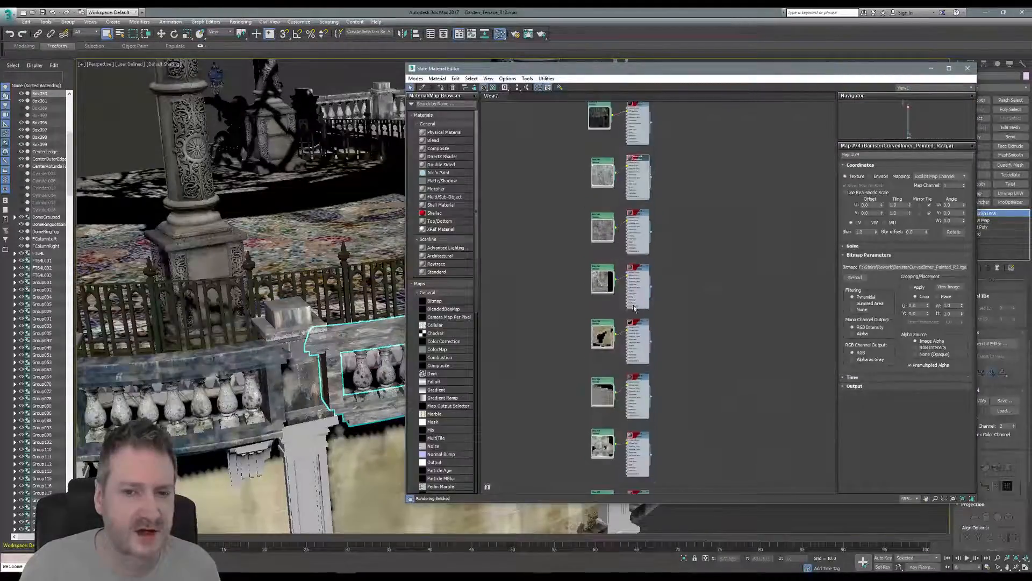
middle_drag(655, 427, 635, 183)
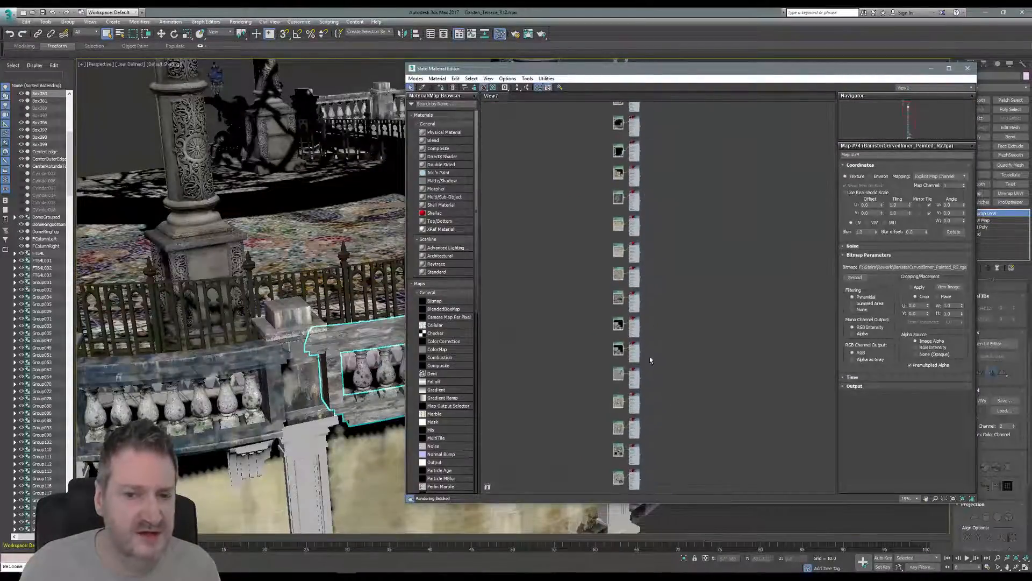
middle_drag(642, 403, 644, 185)
scroll(652, 281, up, 10)
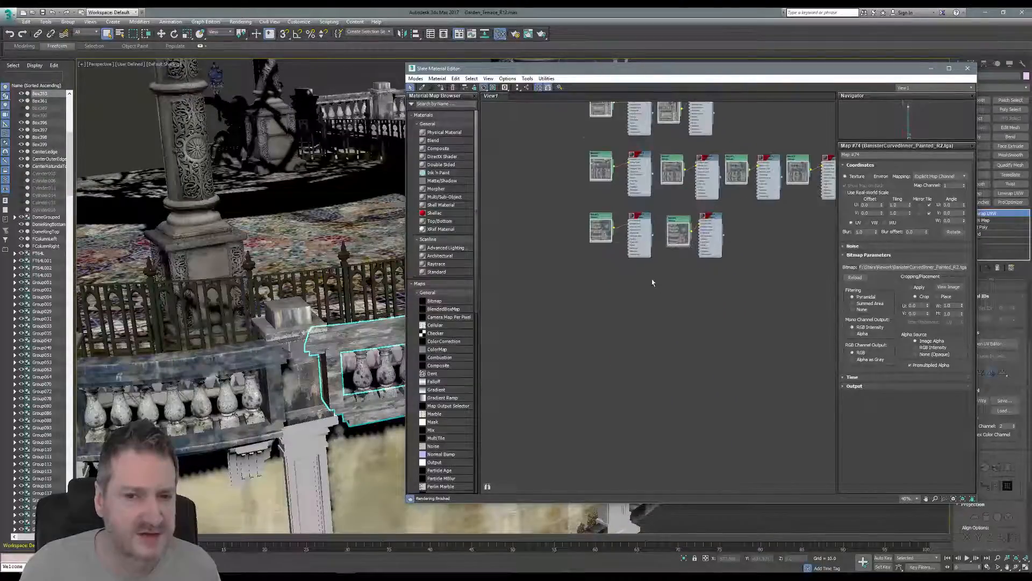
scroll(644, 264, up, 4)
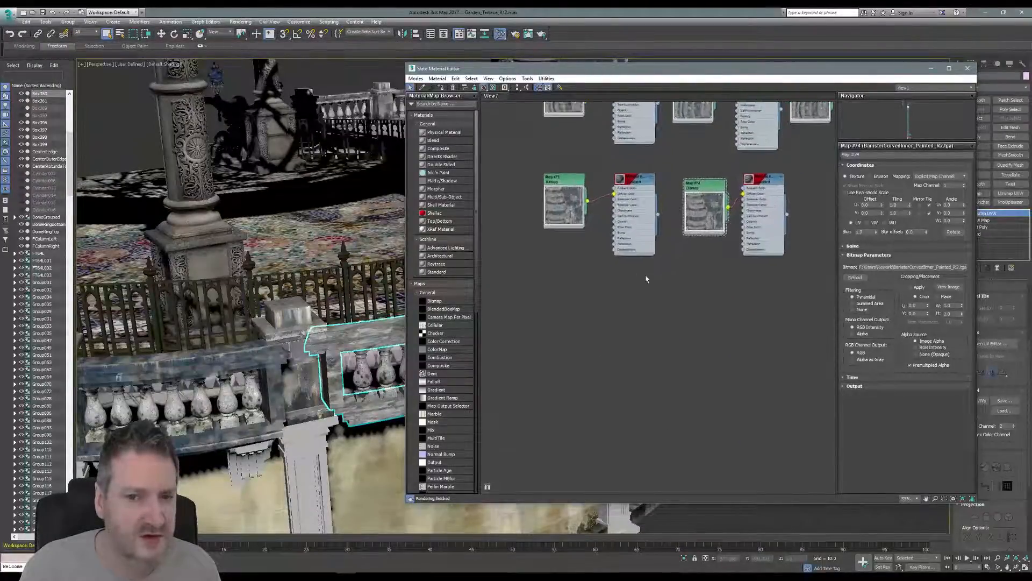
scroll(645, 271, up, 1)
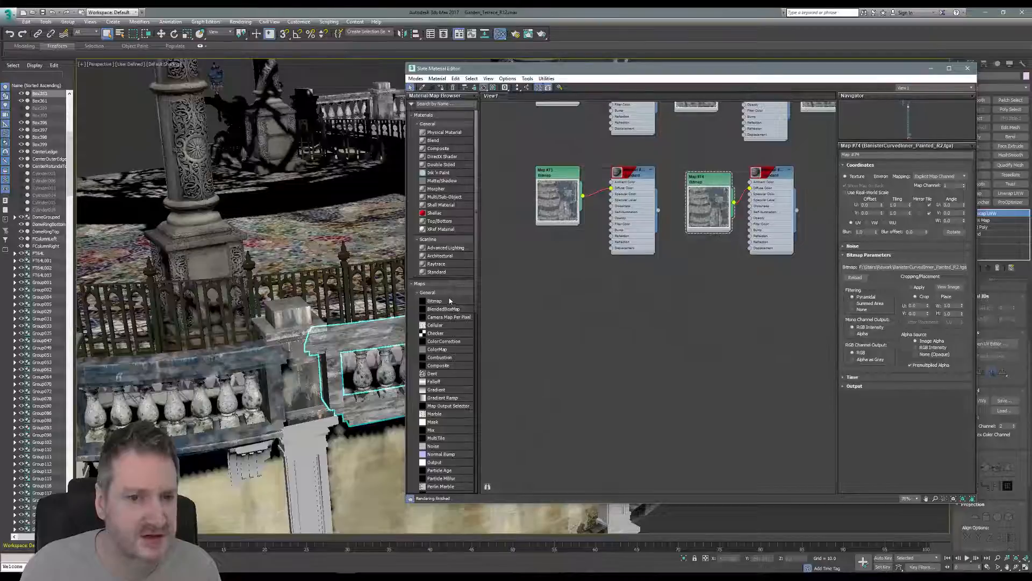
click(442, 273)
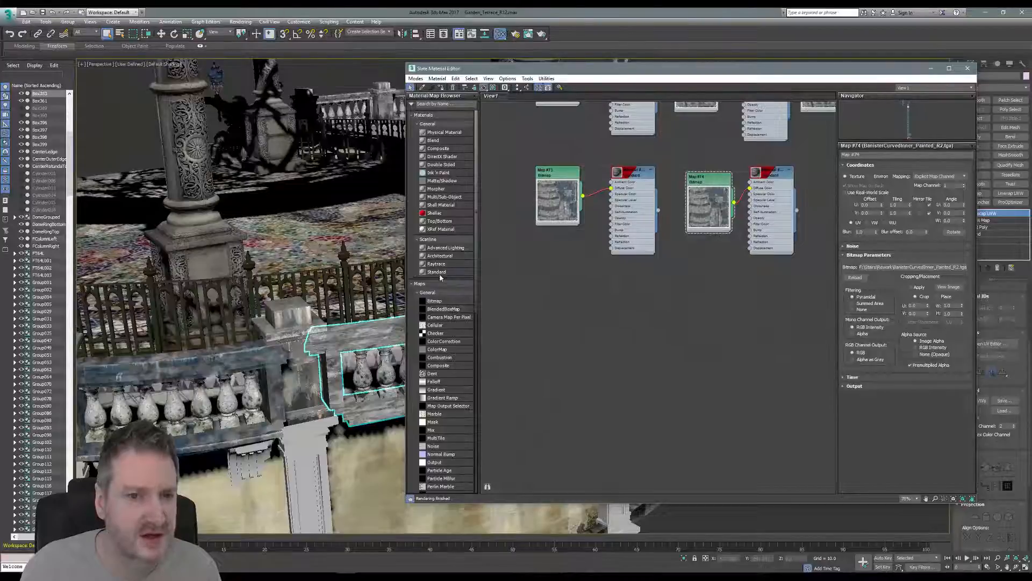
click(638, 301)
Step: Add a Bitmap map loading BanisterLarge.tga from the Rework folder and connect it to the new Standard material's Diffuse Color
click(435, 302)
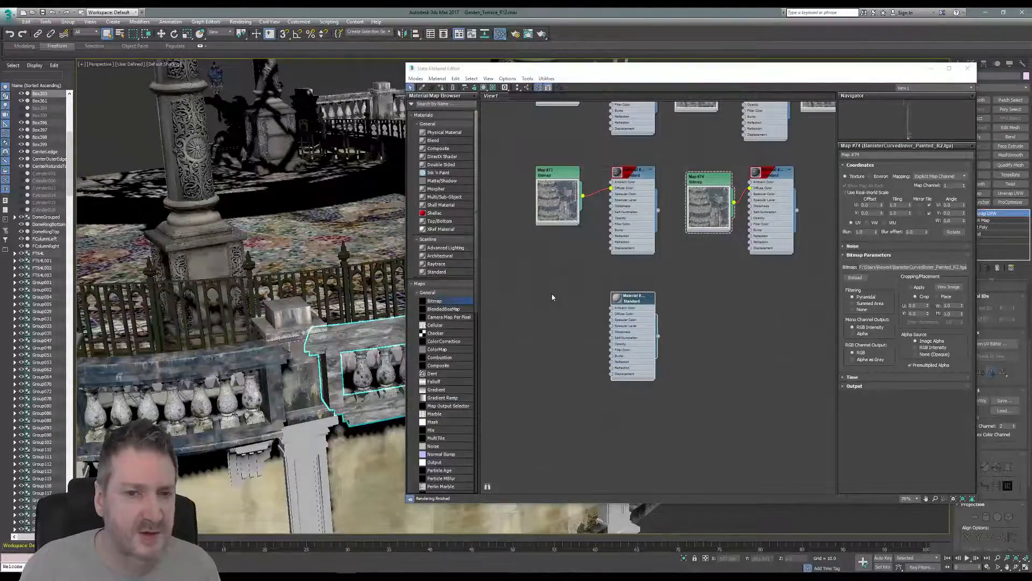
click(552, 295)
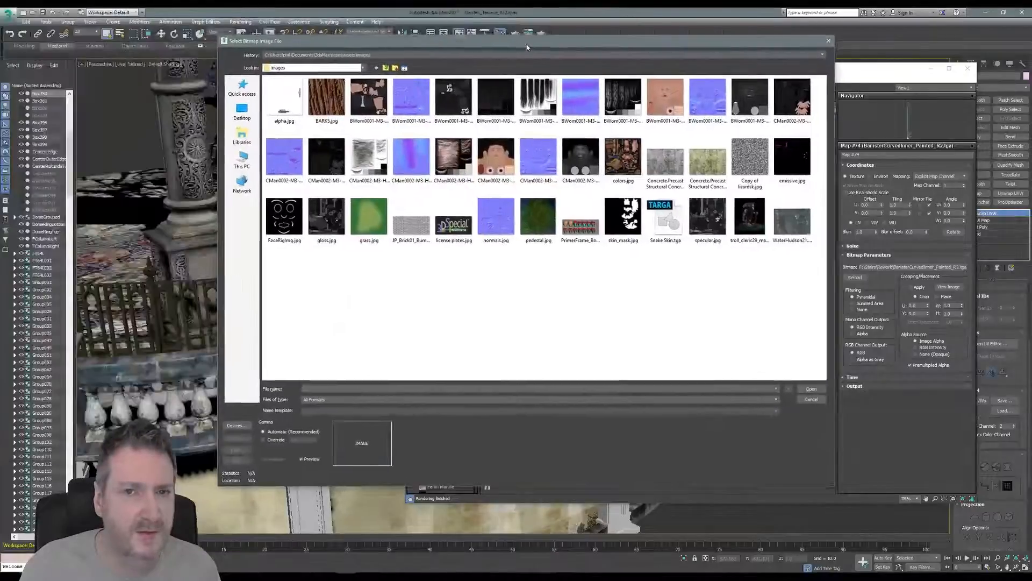
click(309, 54)
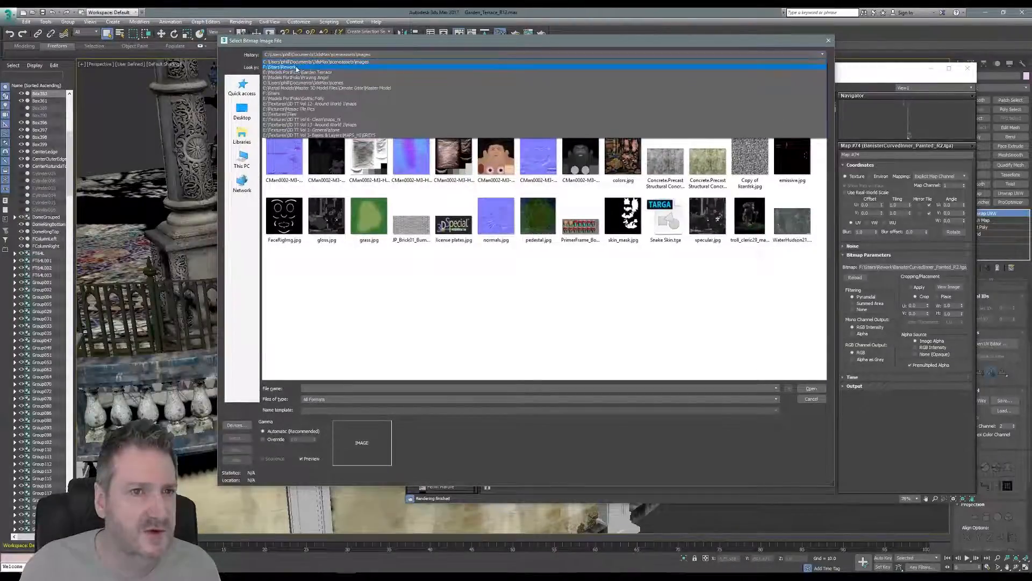
click(297, 67)
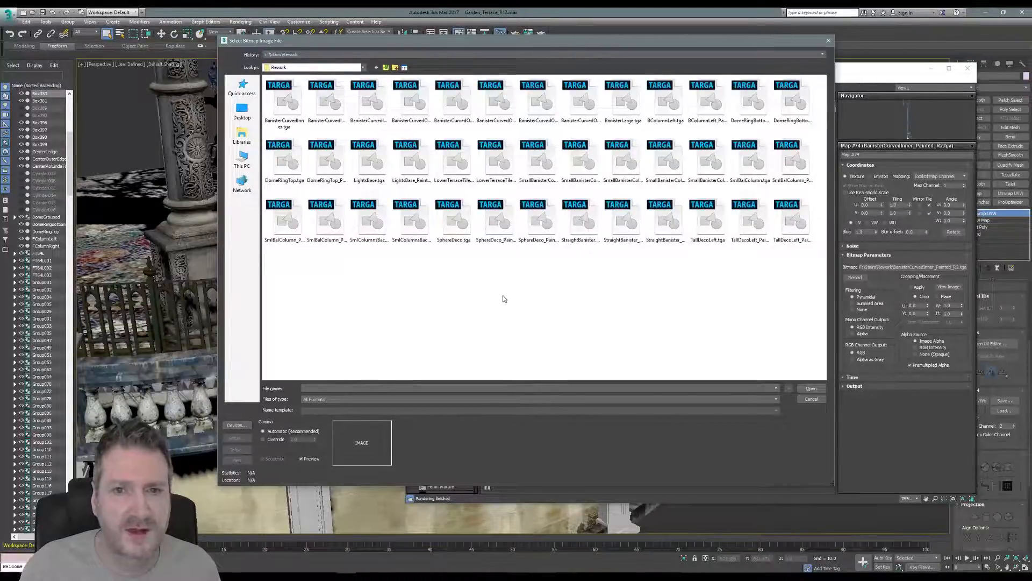
click(623, 102)
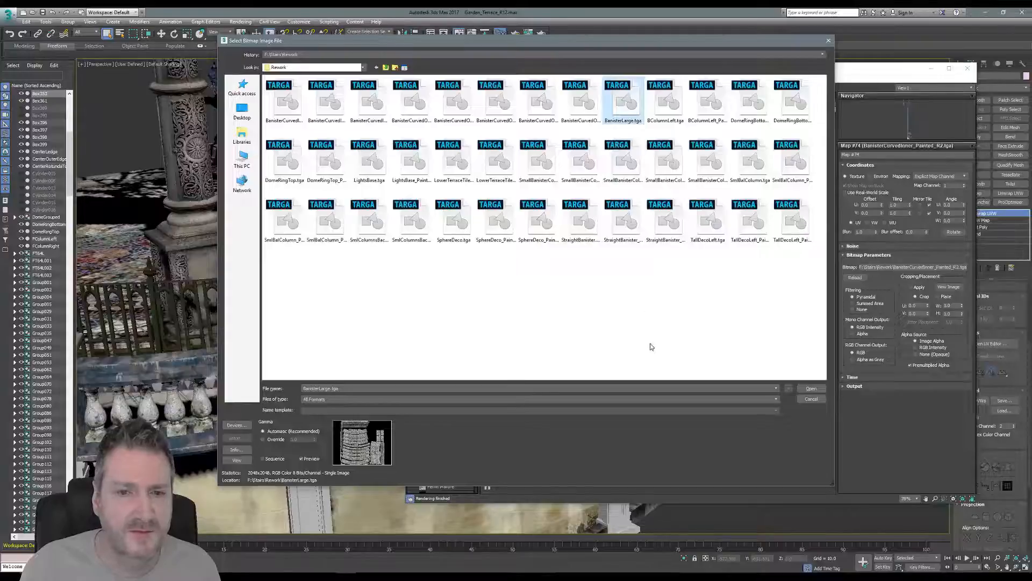
key(Return)
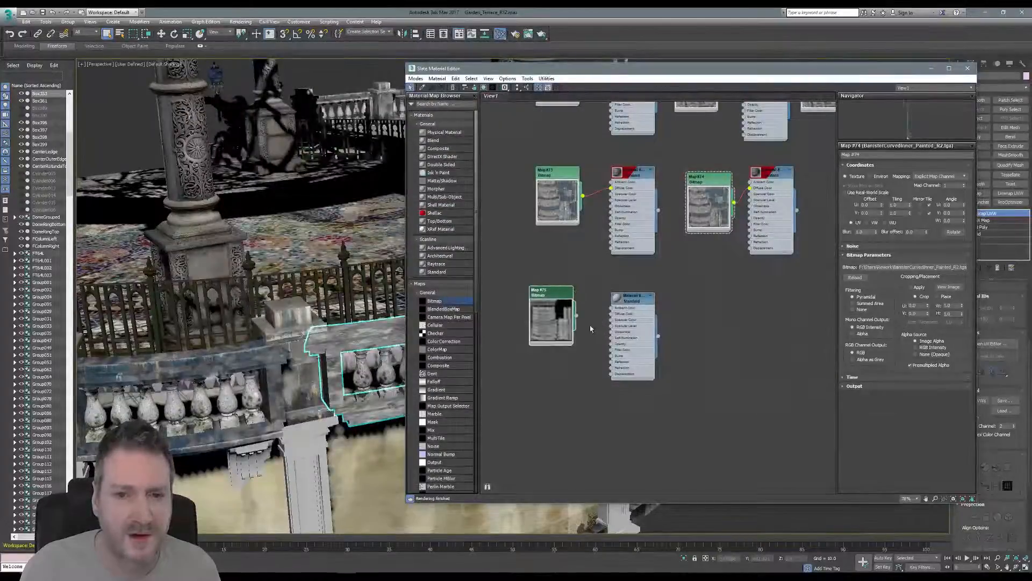
Step: Enable shaded and realistic viewport display for the new material, assign it to the selected banister, and close the Slate Material Editor
right_click(630, 301)
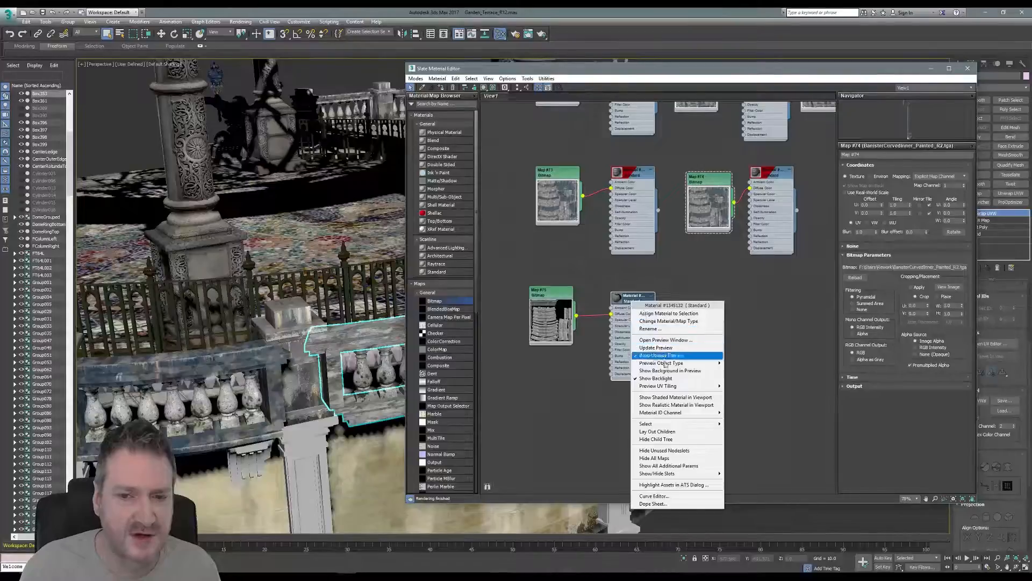
click(672, 397)
right_click(636, 302)
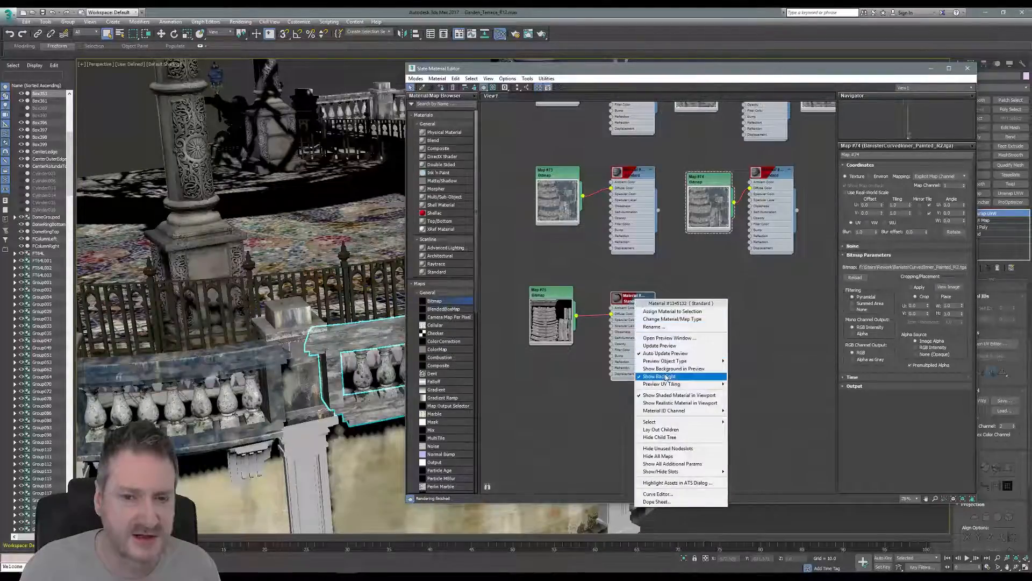
click(679, 403)
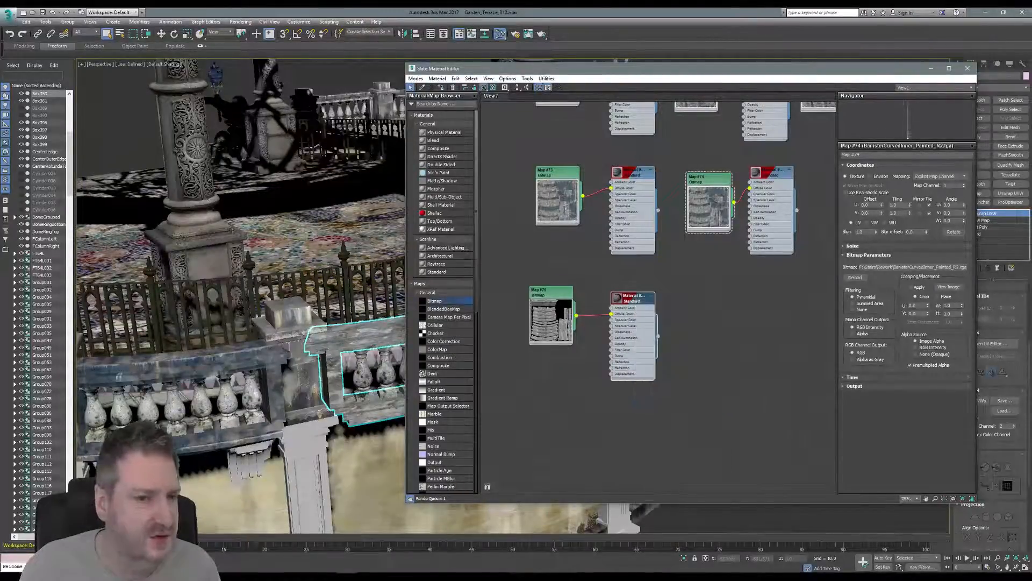
right_click(630, 313)
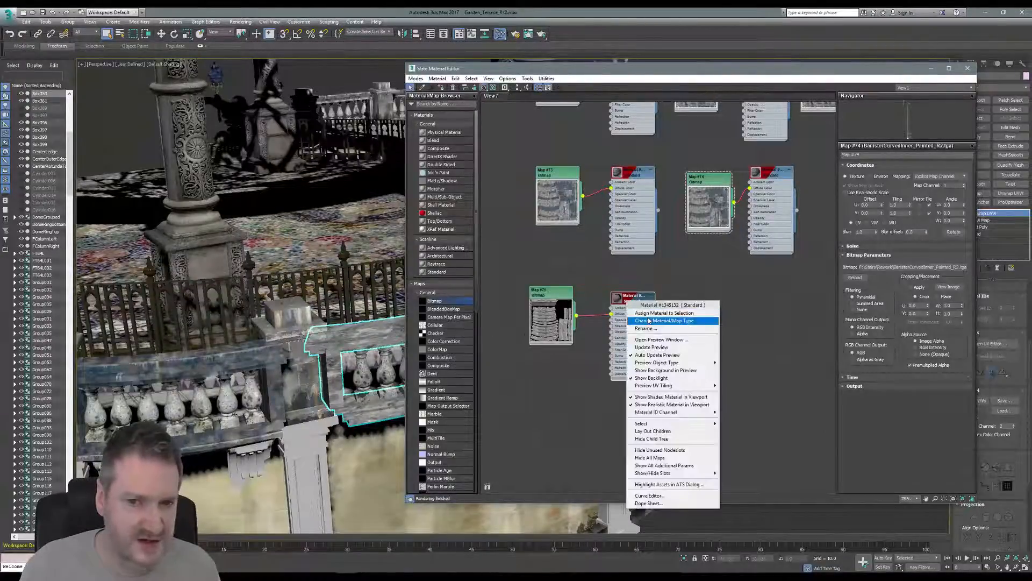
click(647, 313)
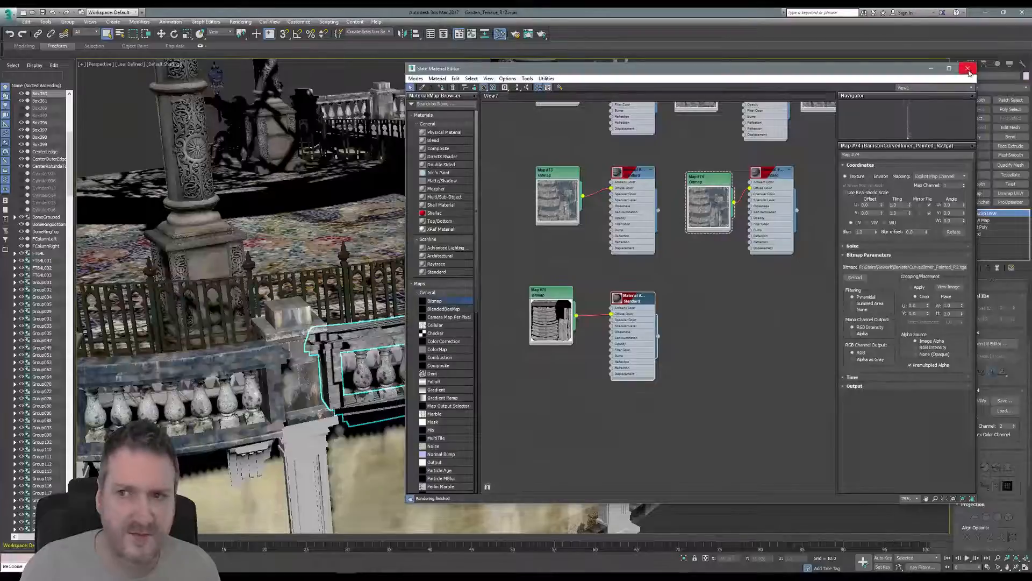
click(968, 69)
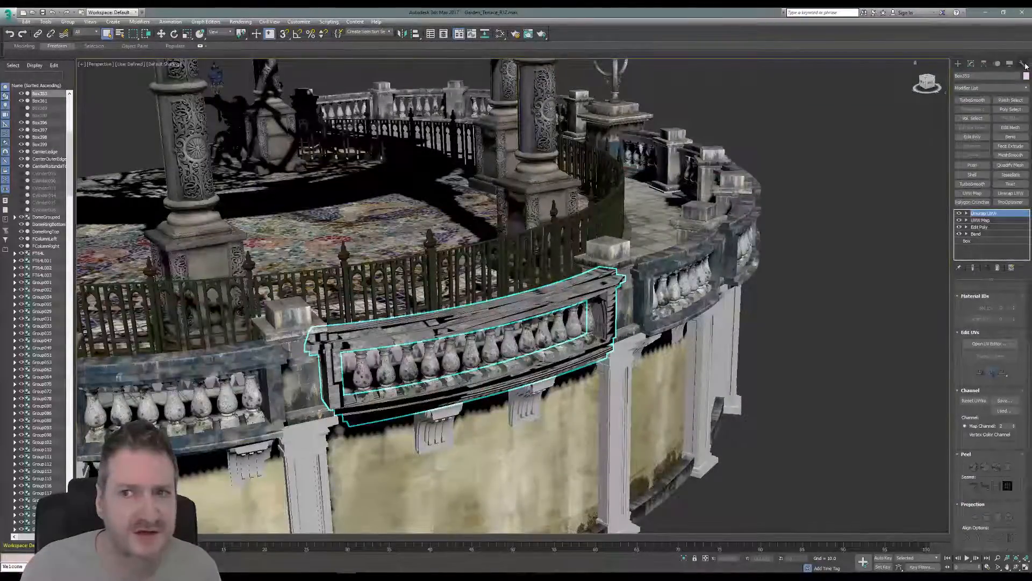
Step: Use Channel Info to copy the banister's map channel 2 and paste it onto map channel 1
click(1023, 63)
click(990, 253)
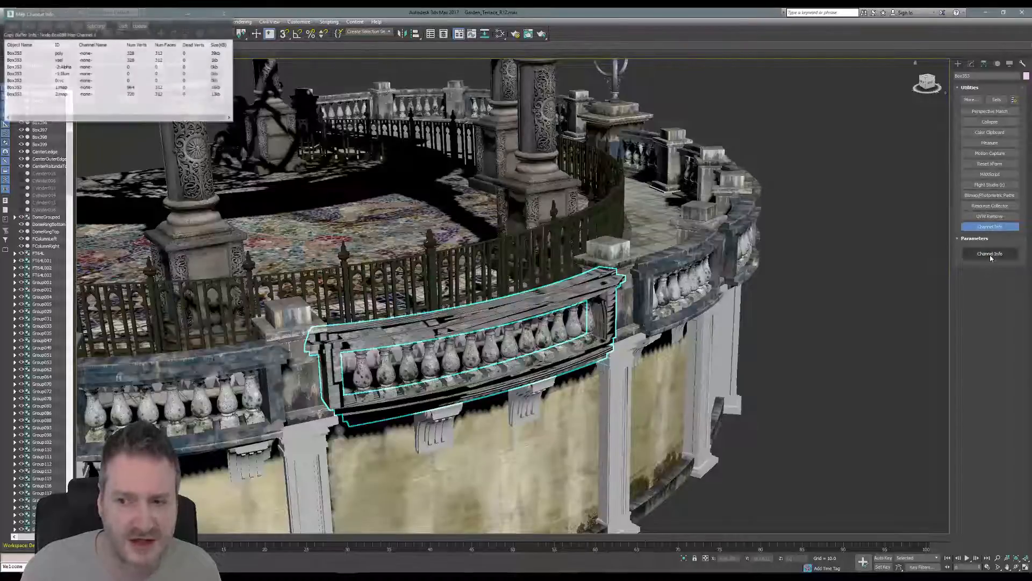
right_click(68, 96)
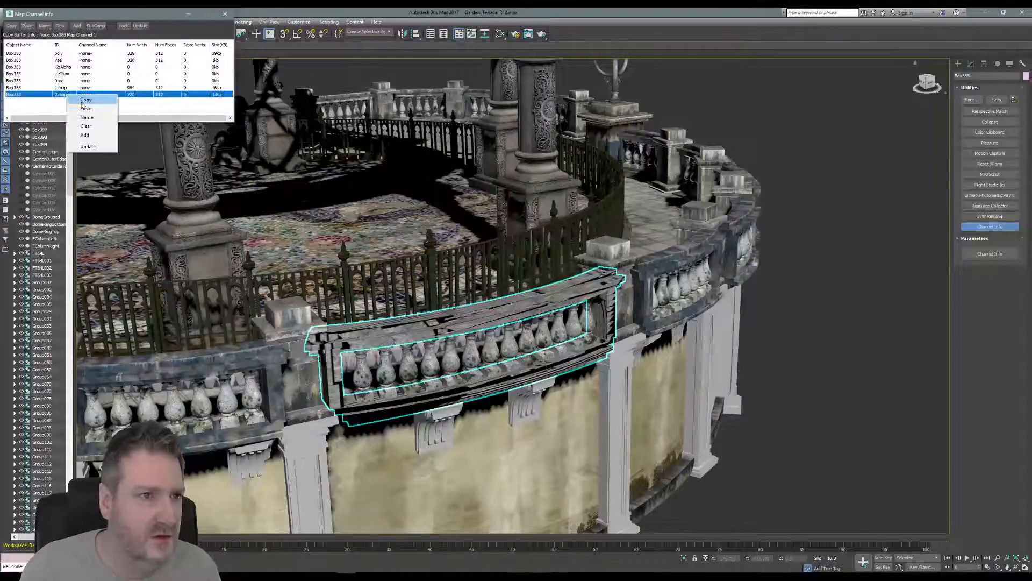
click(75, 99)
click(62, 87)
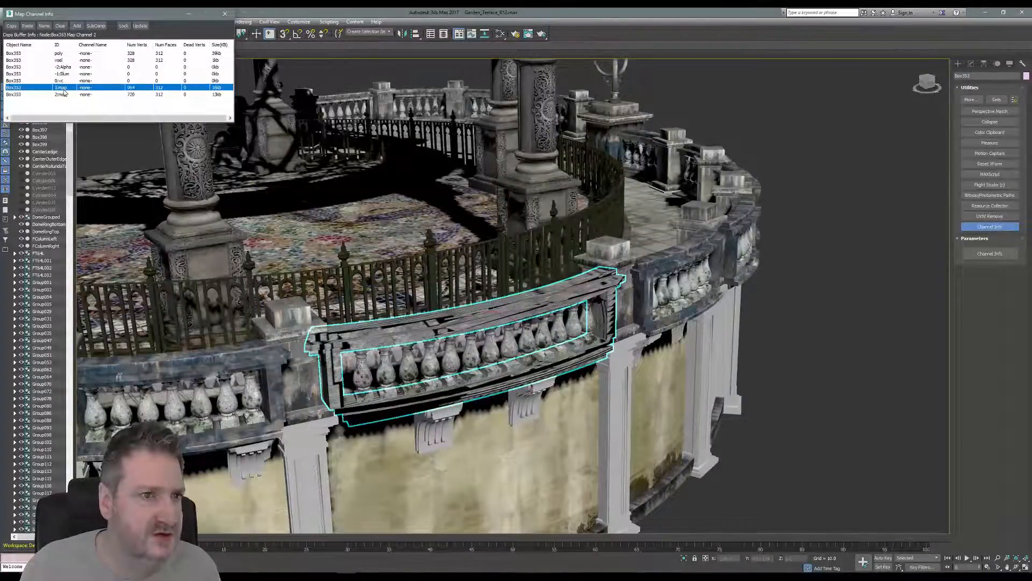
right_click(61, 87)
click(81, 99)
click(110, 27)
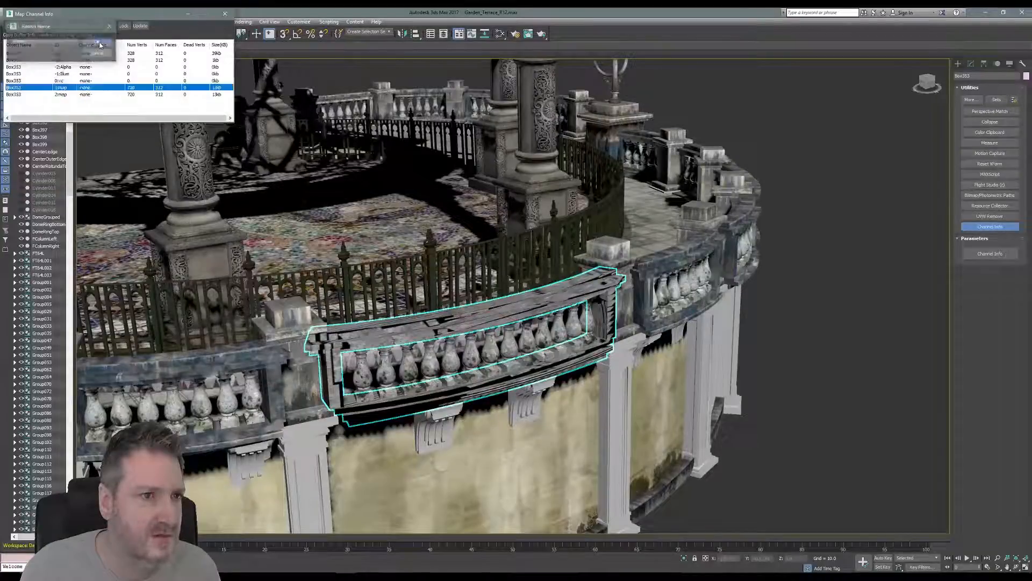
Step: Clear the banister's map channel 2 and close the Map Channel Info window
click(61, 95)
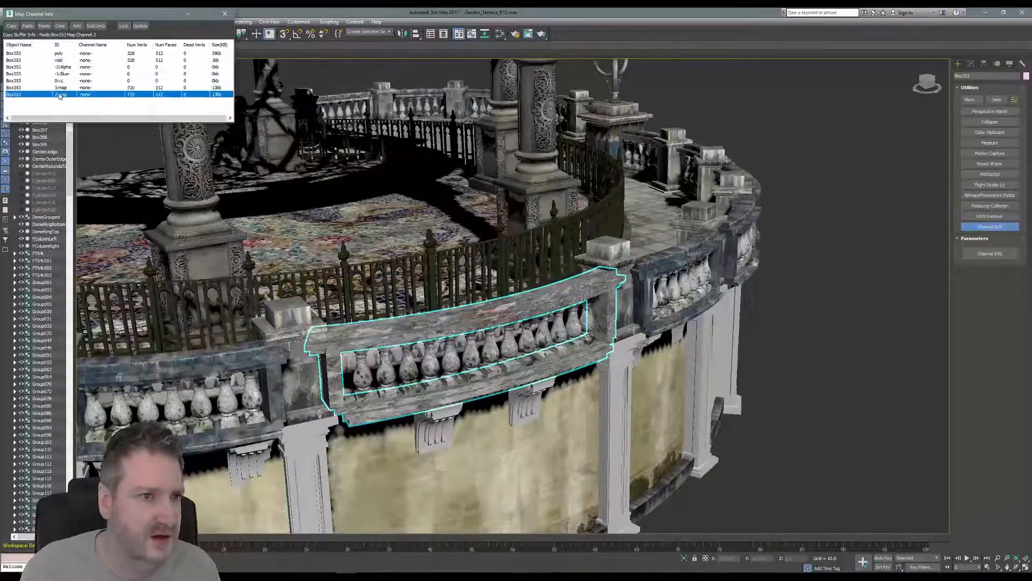
right_click(58, 94)
click(79, 125)
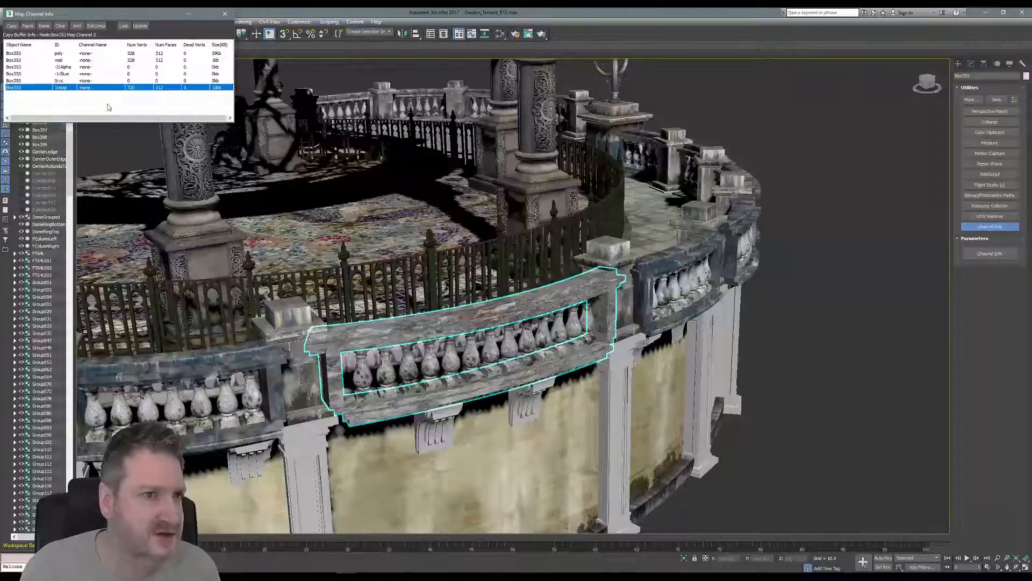
click(225, 14)
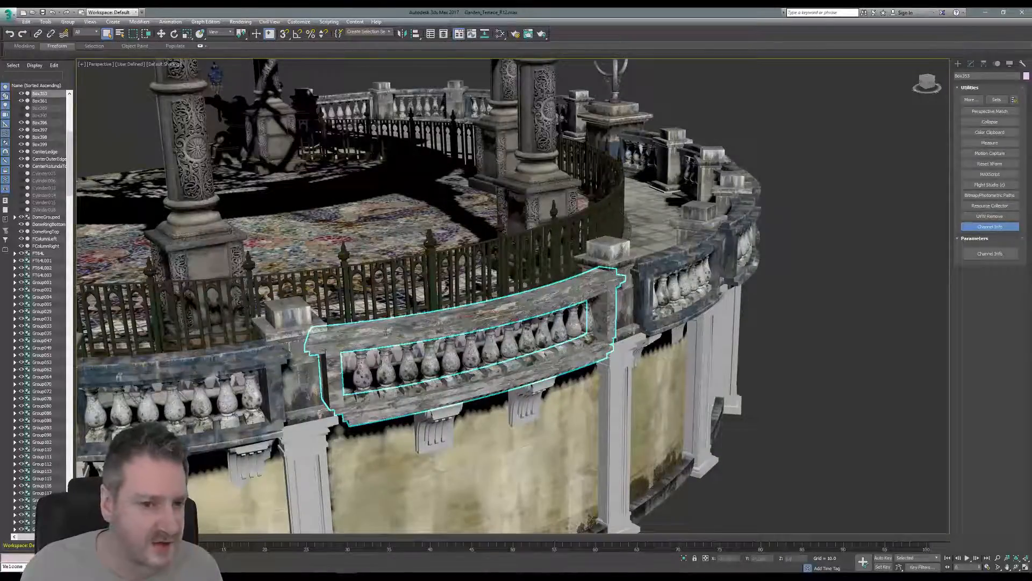
Step: Start an export of only the selected banister, choosing the Rework folder and the gw::OBJ-Exporter format
click(8, 16)
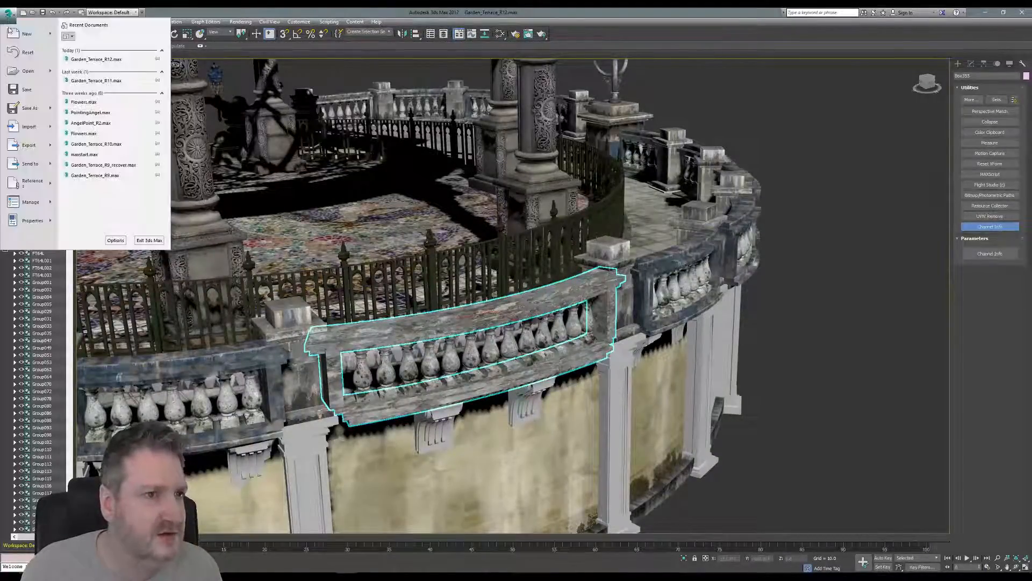
mouse_move(46, 147)
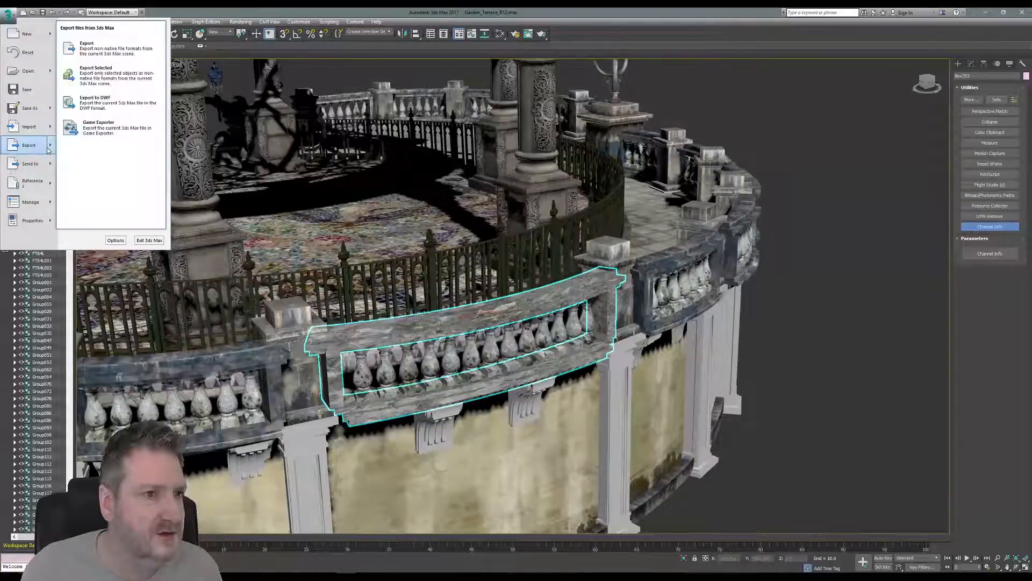
click(108, 77)
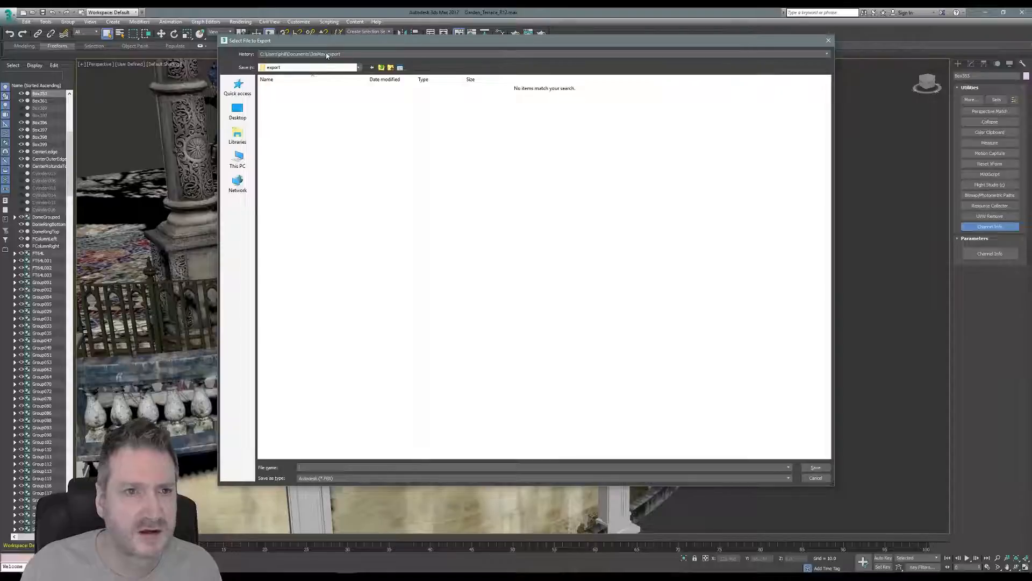
click(333, 54)
click(293, 64)
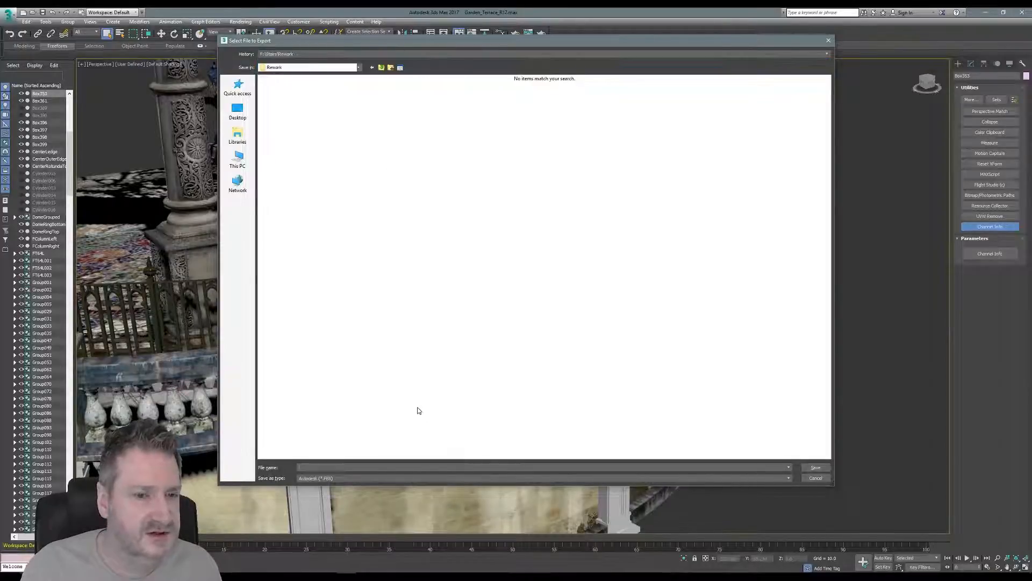
click(350, 478)
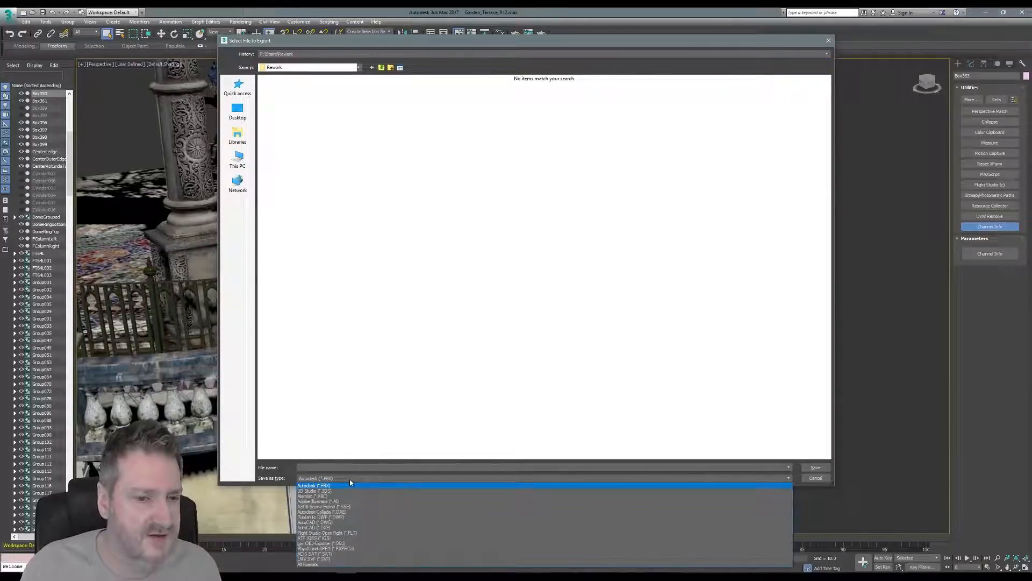
click(347, 543)
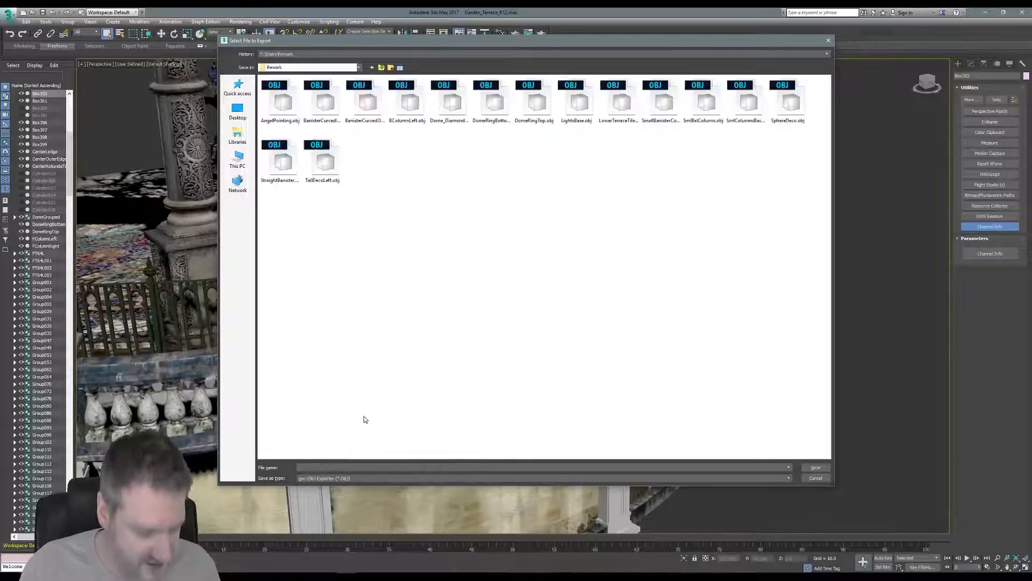
Step: Name the OBJ file BanisterLarge, export it with the existing options, and close the export summary
text(BanisterLarge)
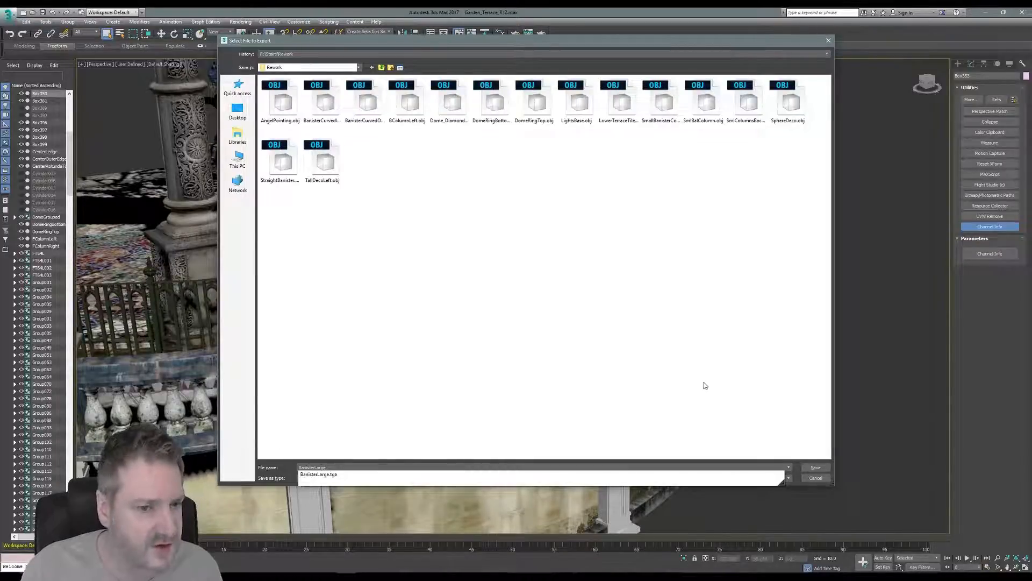
click(703, 384)
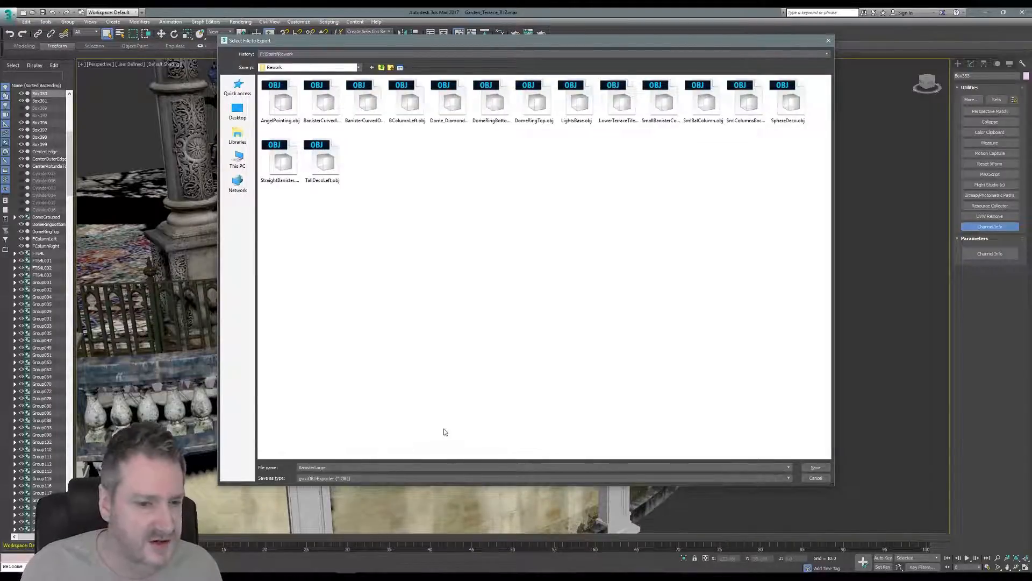
click(816, 468)
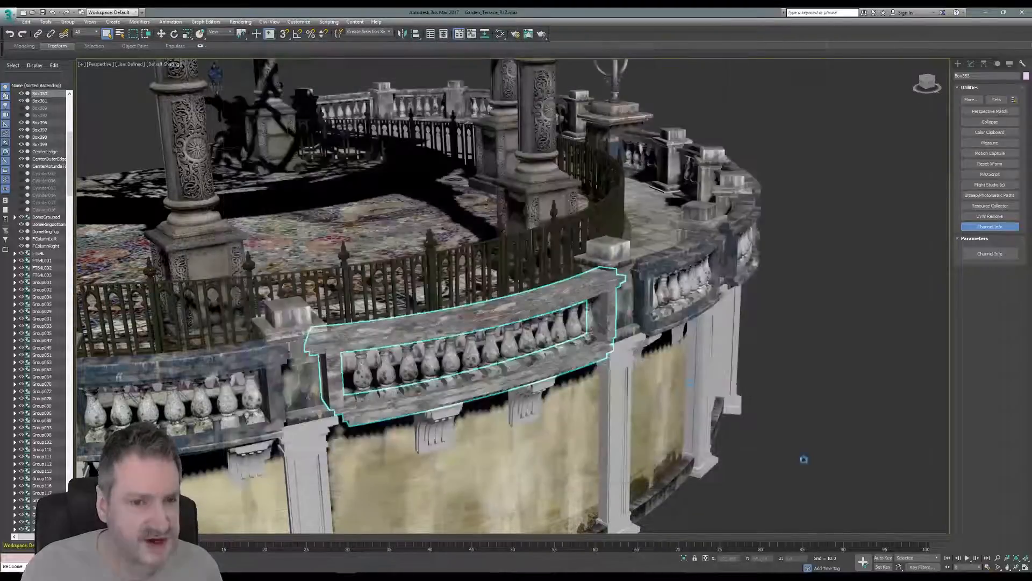
click(471, 358)
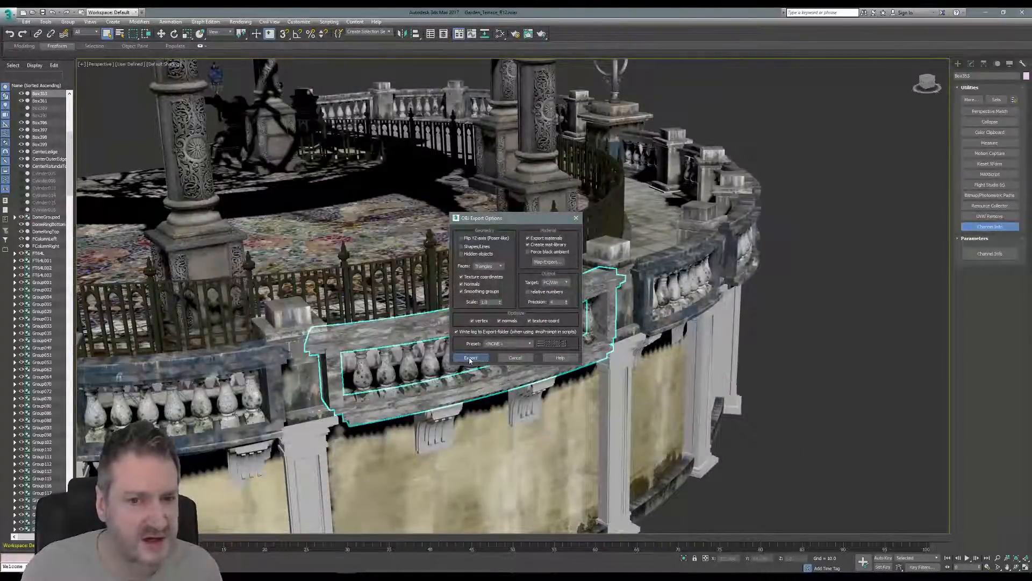
click(602, 359)
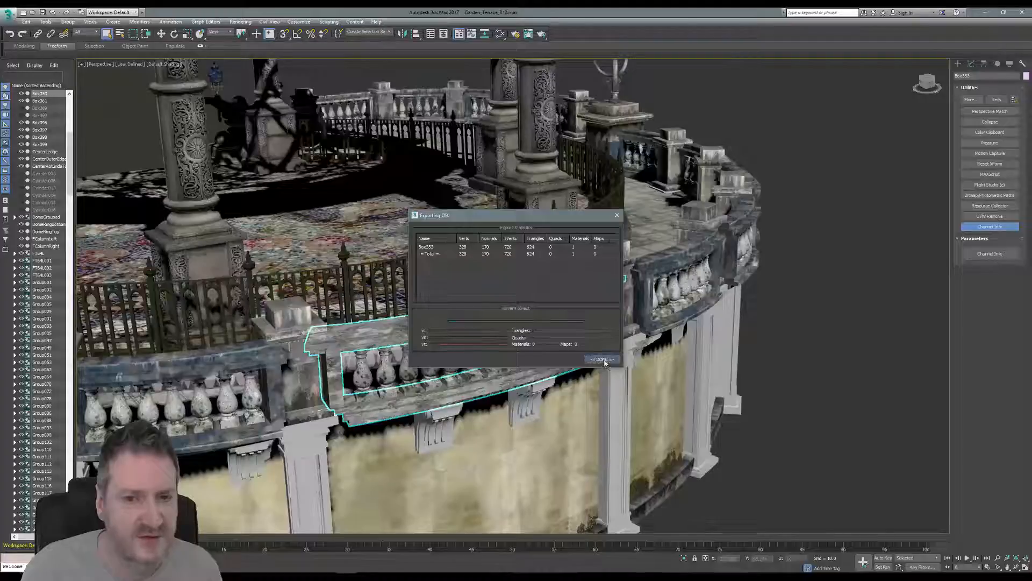
Step: Rename the banister object to BanisterLarge and deselect it
drag(972, 76, 948, 78)
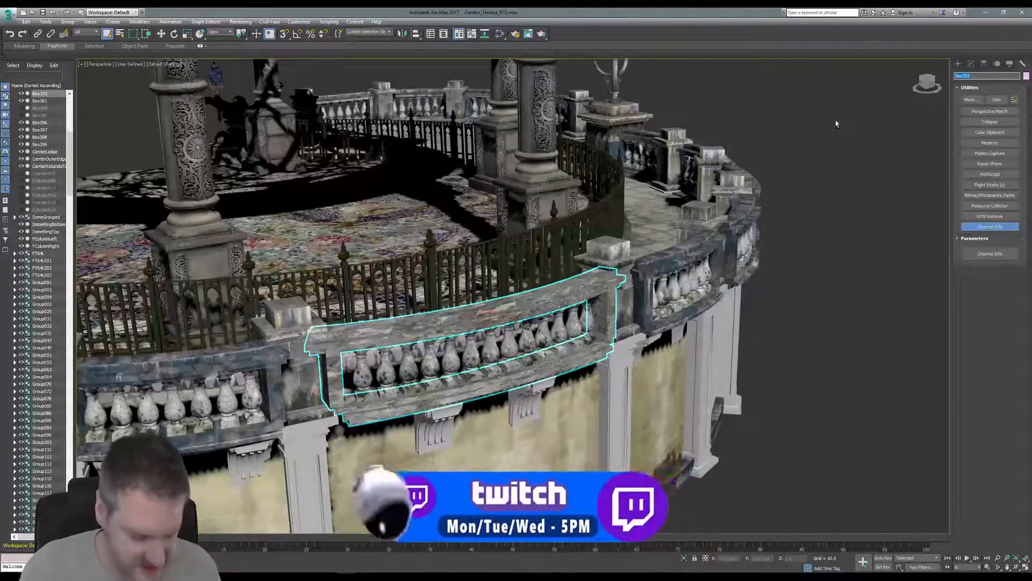
text(BanisterLarge)
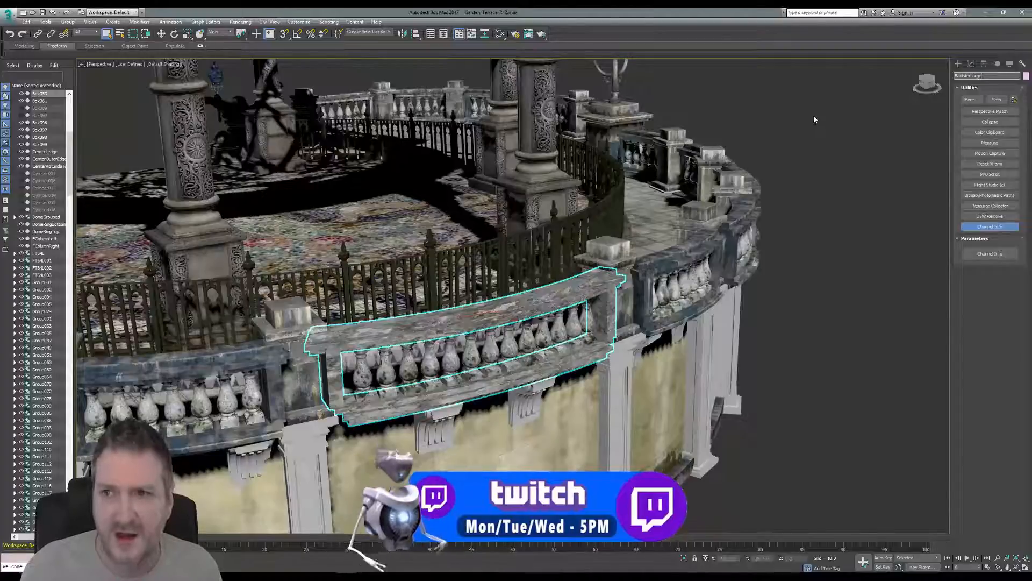
key(Return)
click(813, 142)
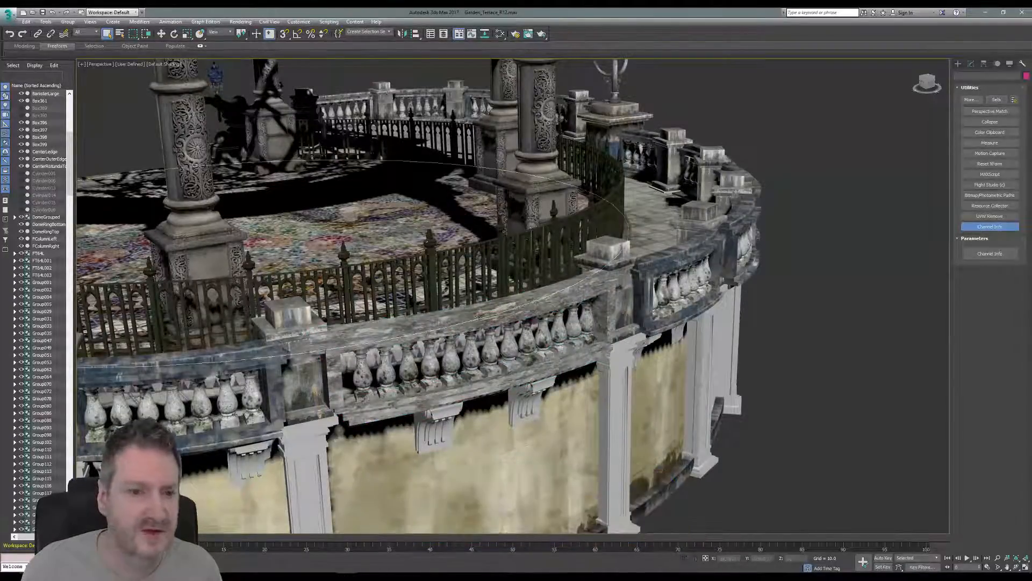
click(472, 321)
click(793, 142)
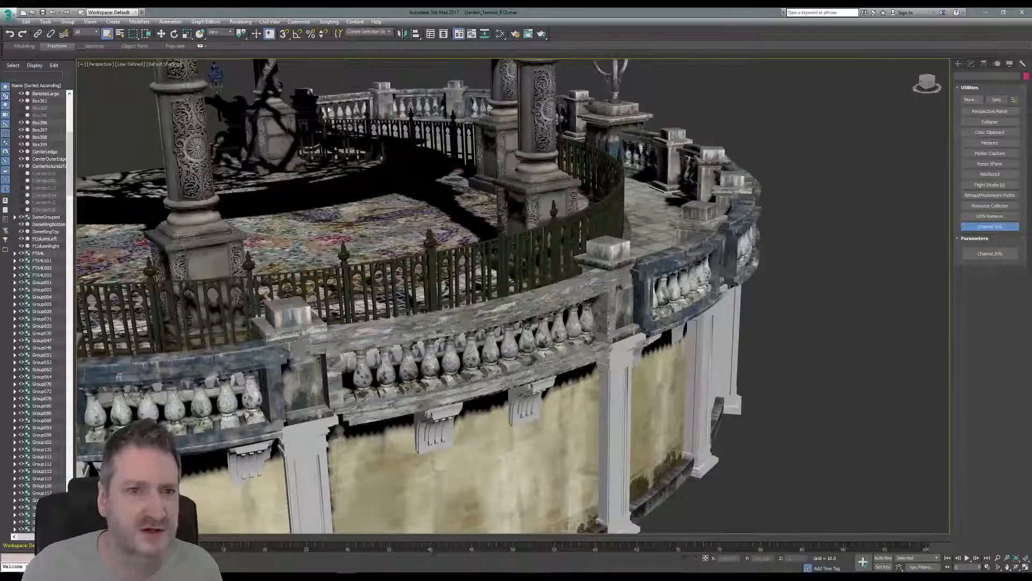
Step: Save the terrace scene and switch to Mari
click(7, 18)
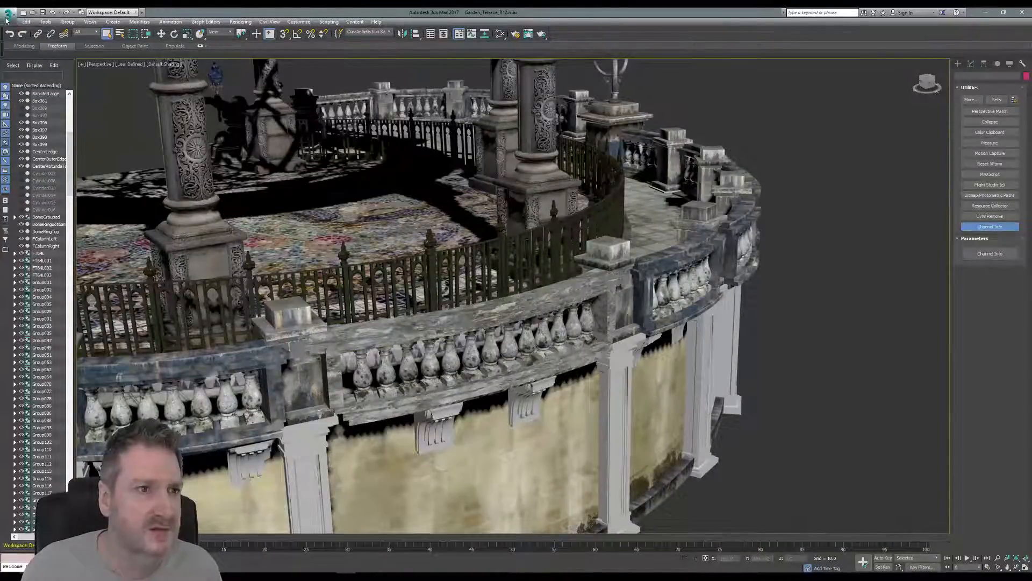
click(33, 90)
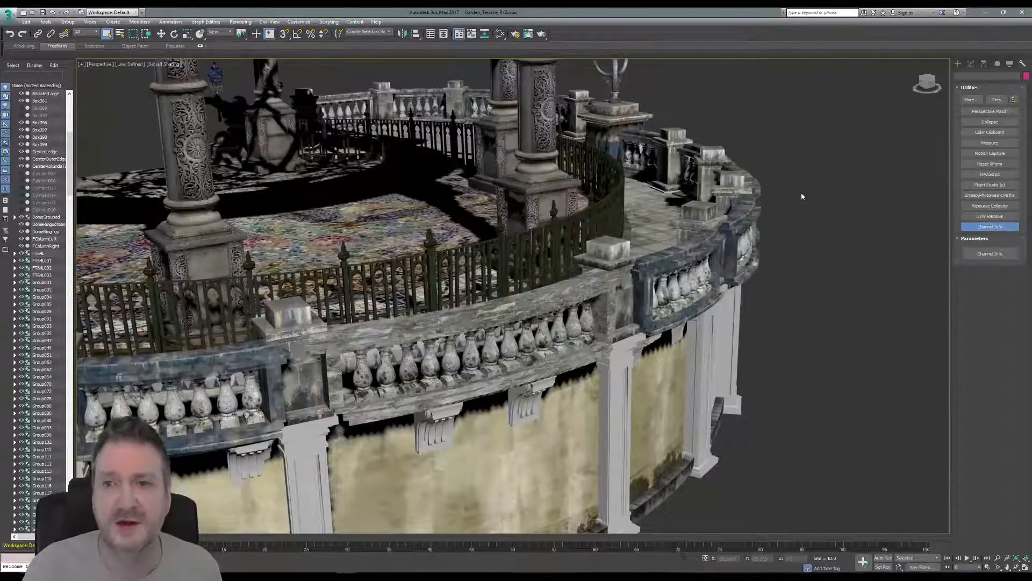
click(990, 13)
key(alt+Tab)
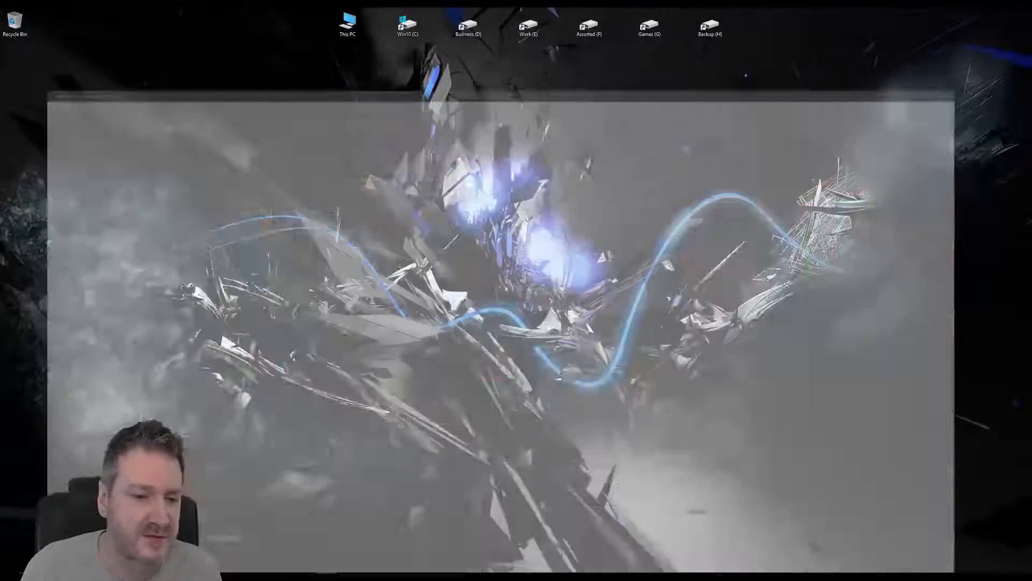
Step: Save the open BanisterCurvedInner project and start a new project named BanisterLarge
click(10, 25)
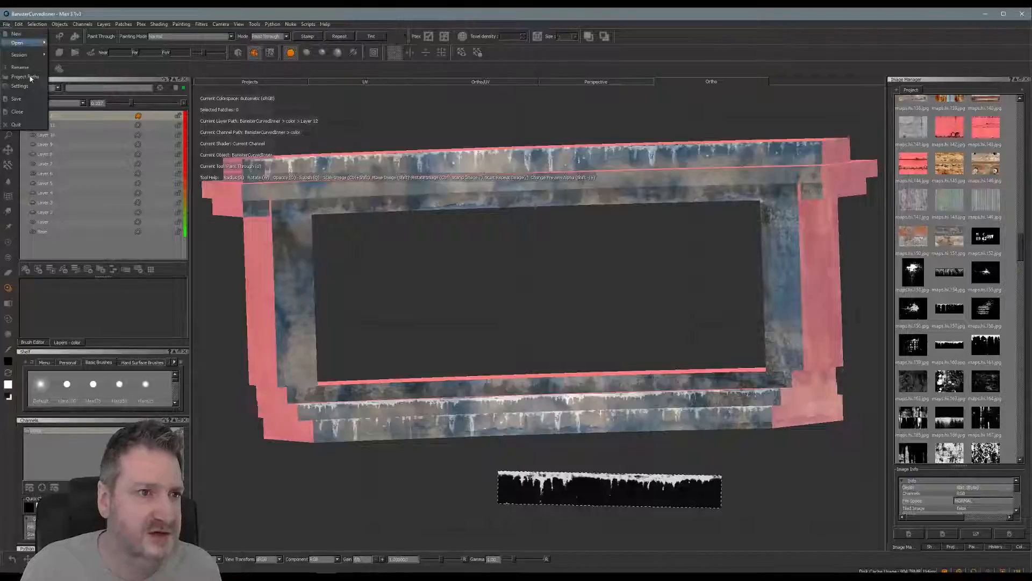
click(21, 99)
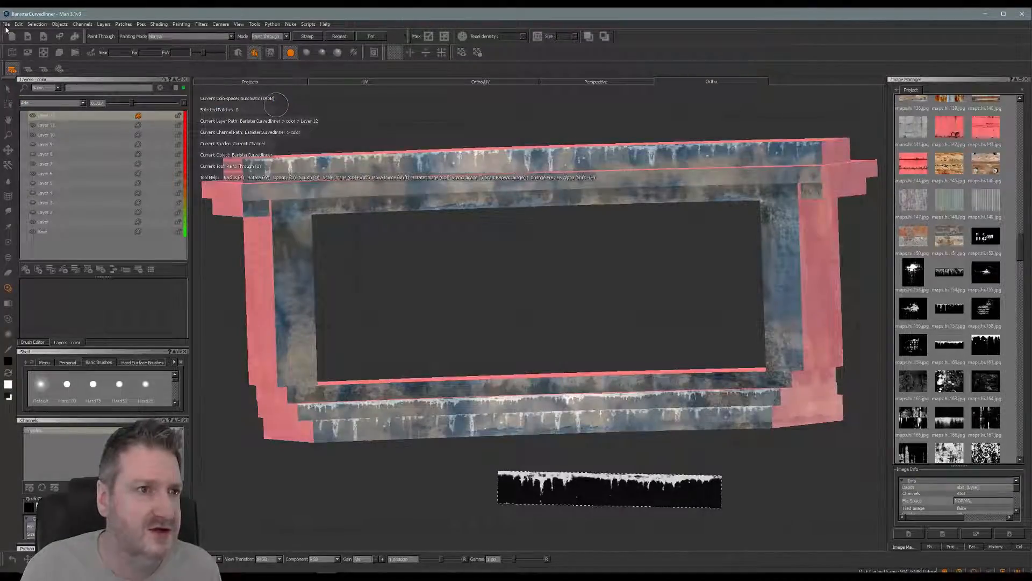
click(5, 26)
click(34, 40)
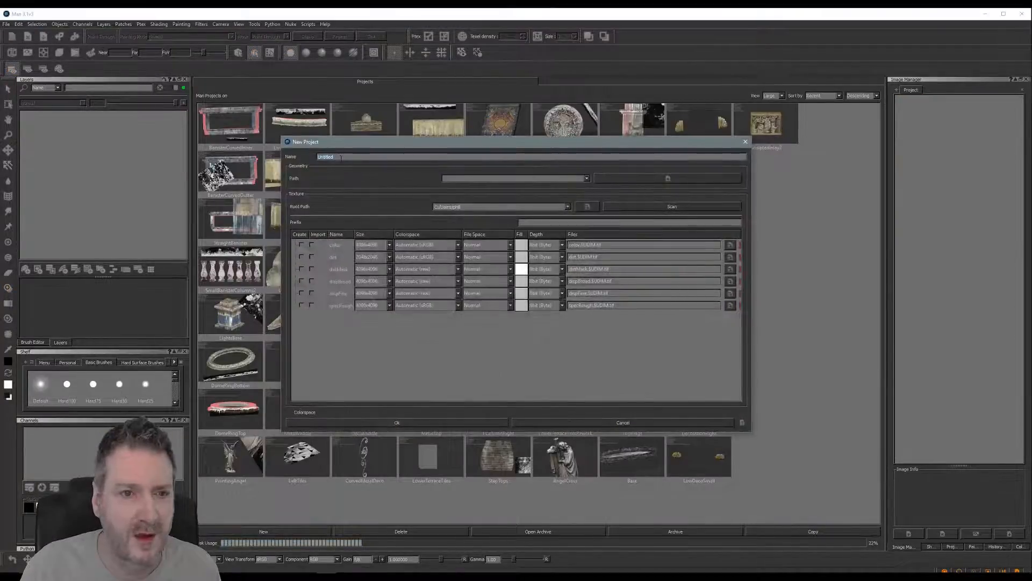
text(BanisterLarge)
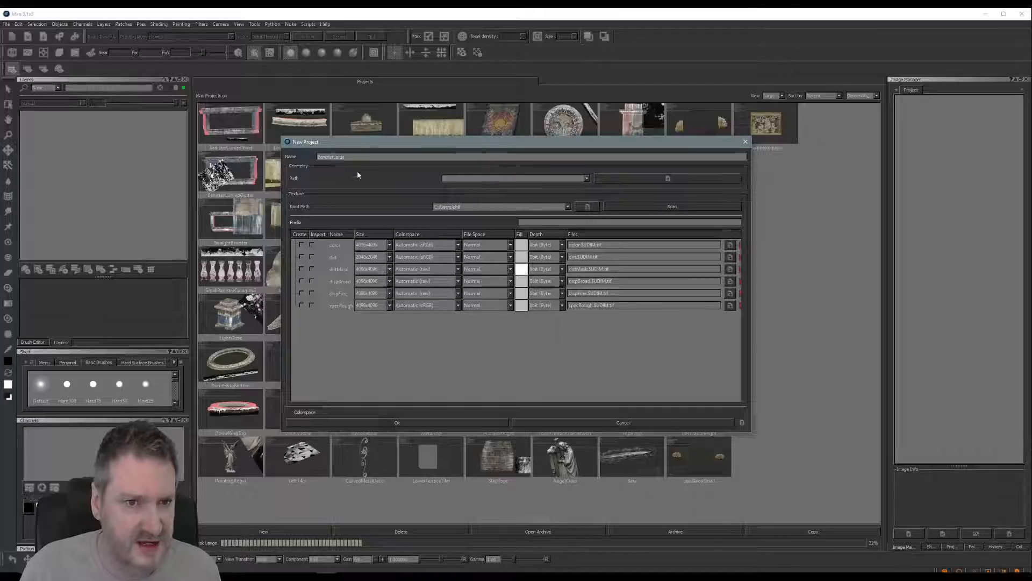
Step: Load BanisterLarge.obj from the F:/Stairs/Rework folder as the new project's geometry
click(644, 179)
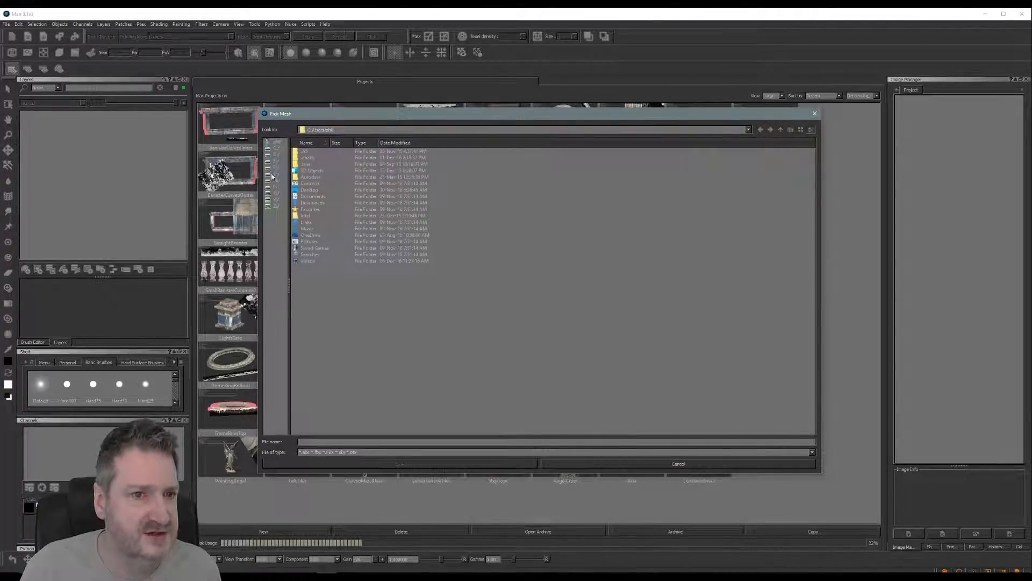
click(269, 169)
double_click(304, 171)
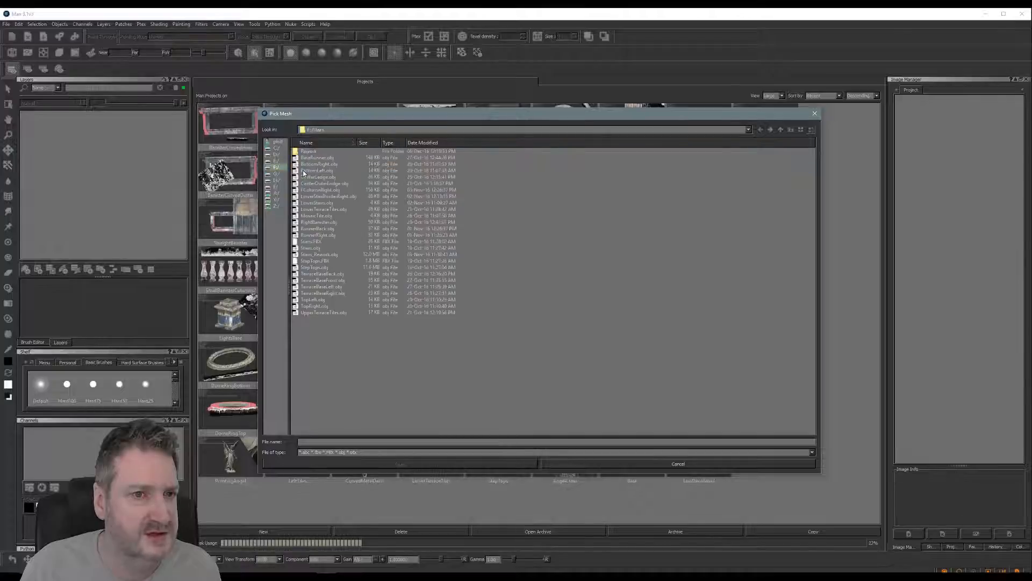
double_click(314, 151)
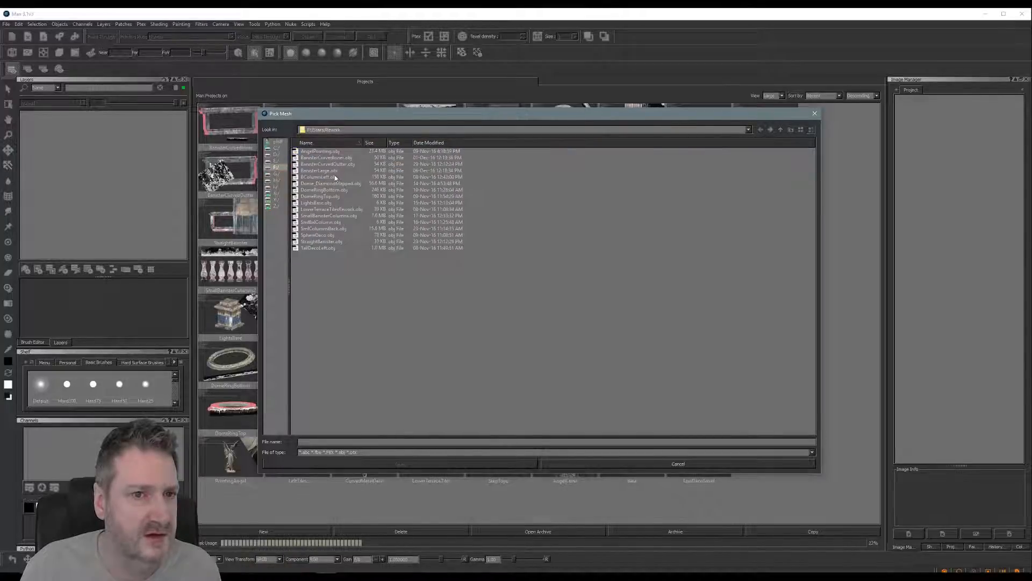
click(329, 171)
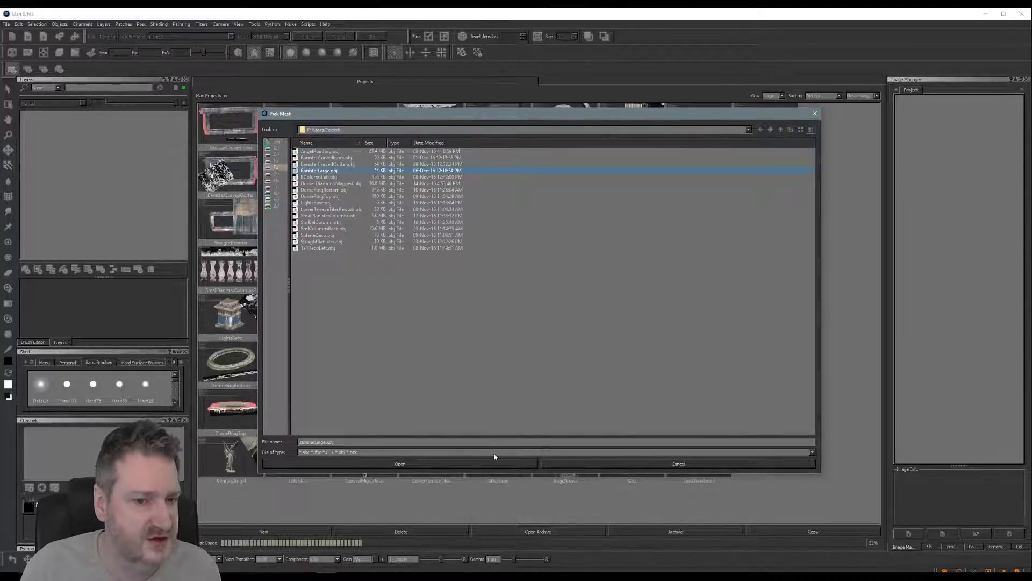
click(428, 465)
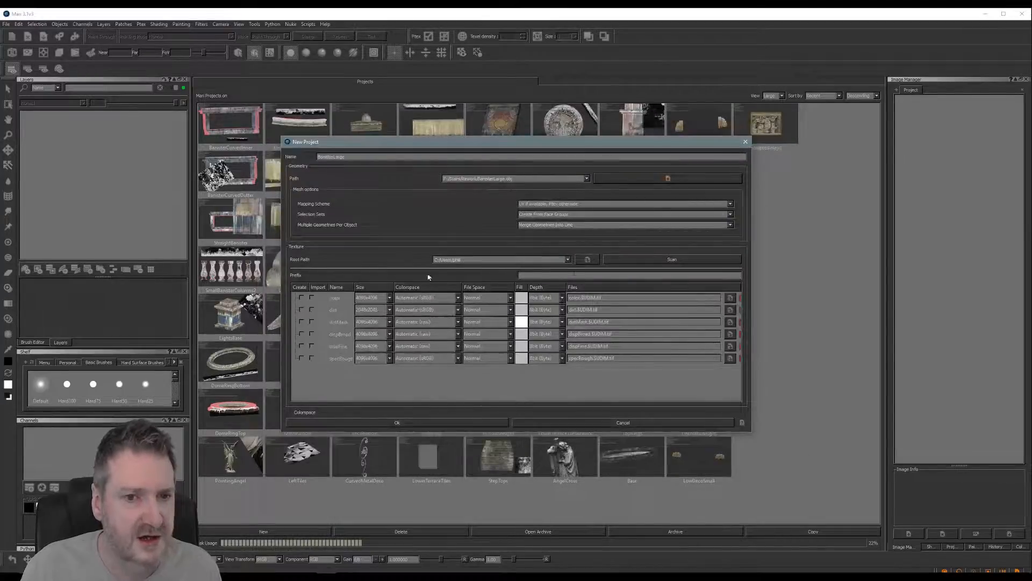
Step: Set the texture root path to E:/Temp, enable only the color channel at 2048x2048, and create the project
click(568, 259)
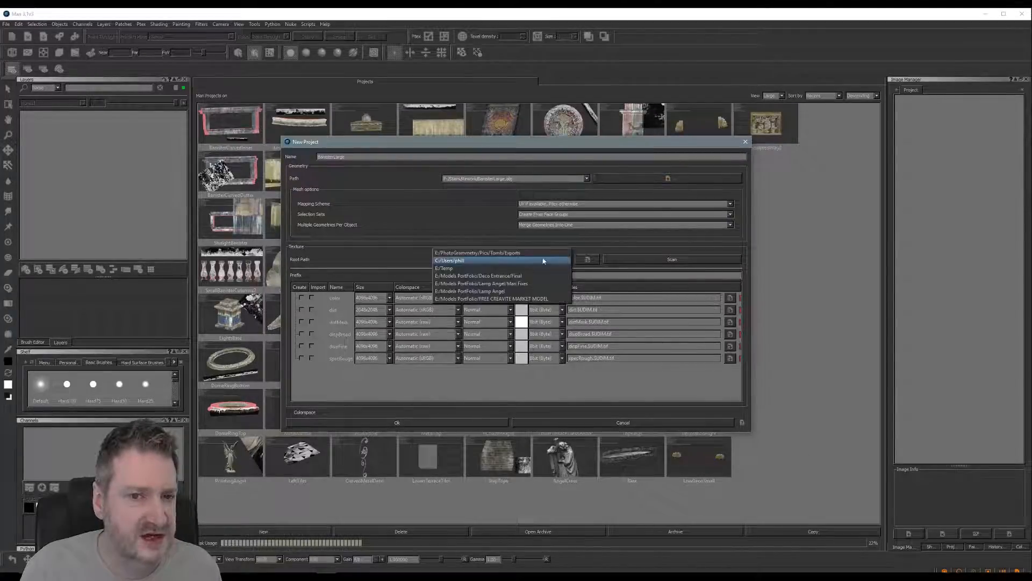
click(469, 270)
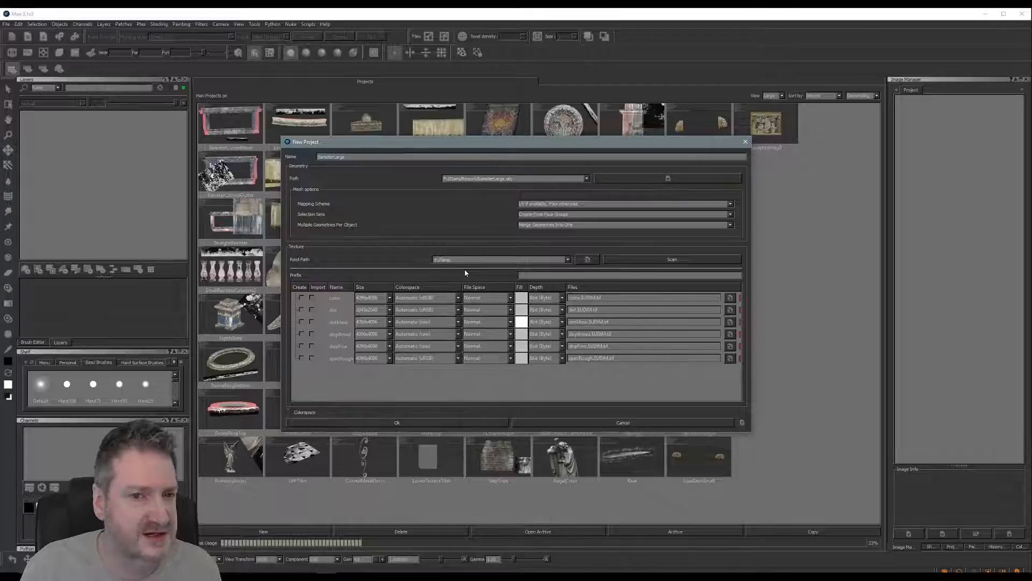
click(301, 297)
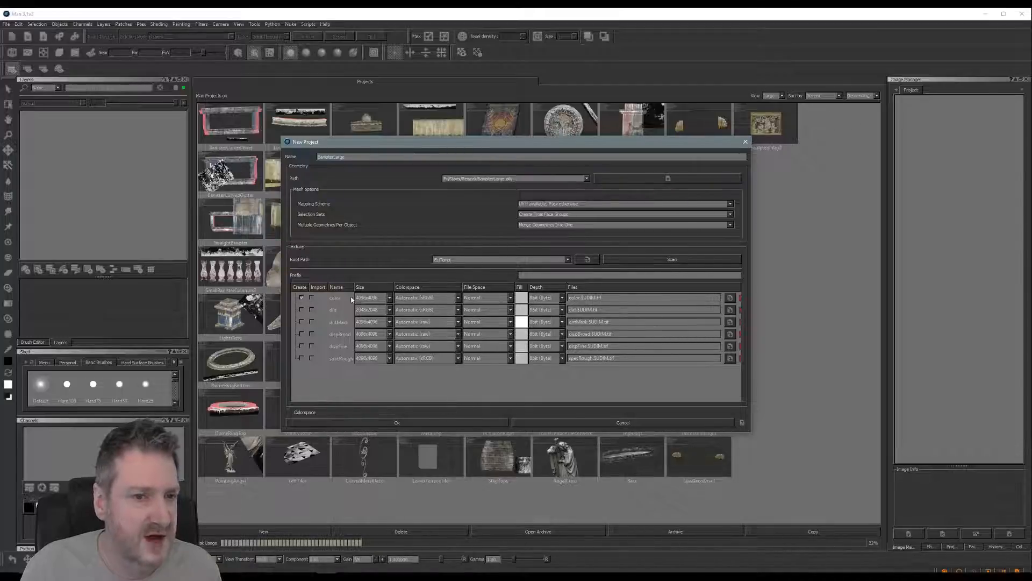
click(390, 298)
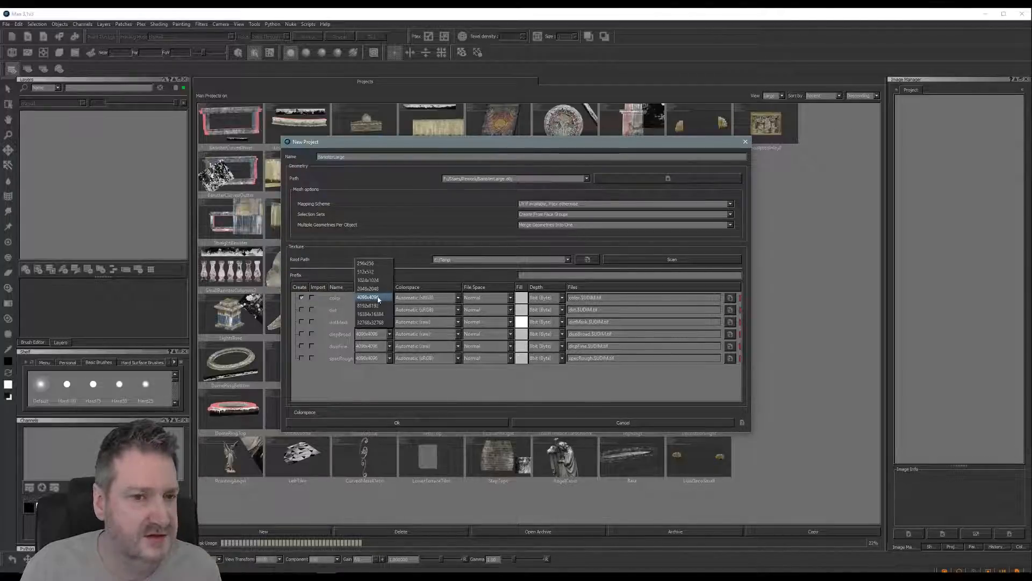
click(371, 286)
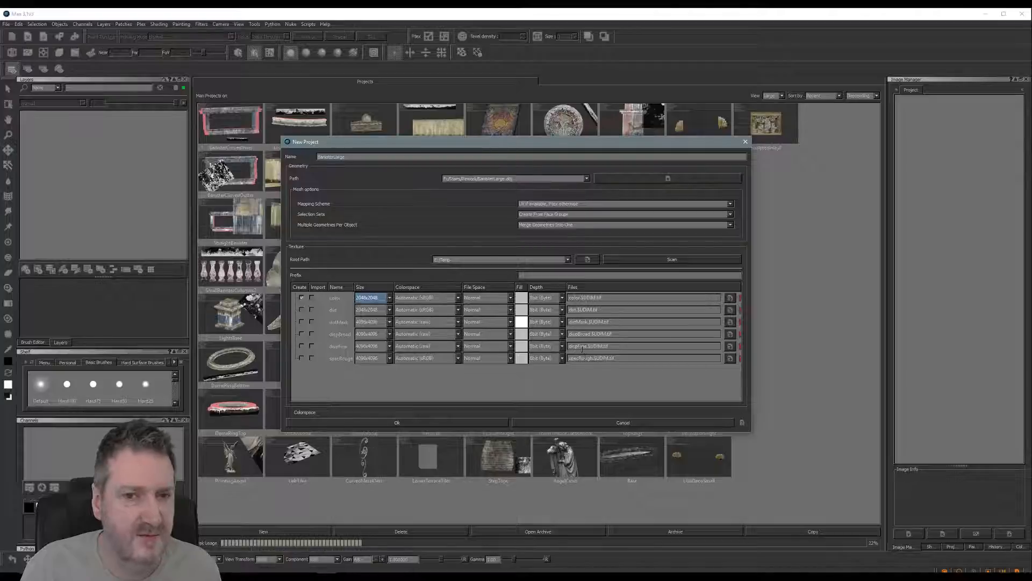
click(424, 424)
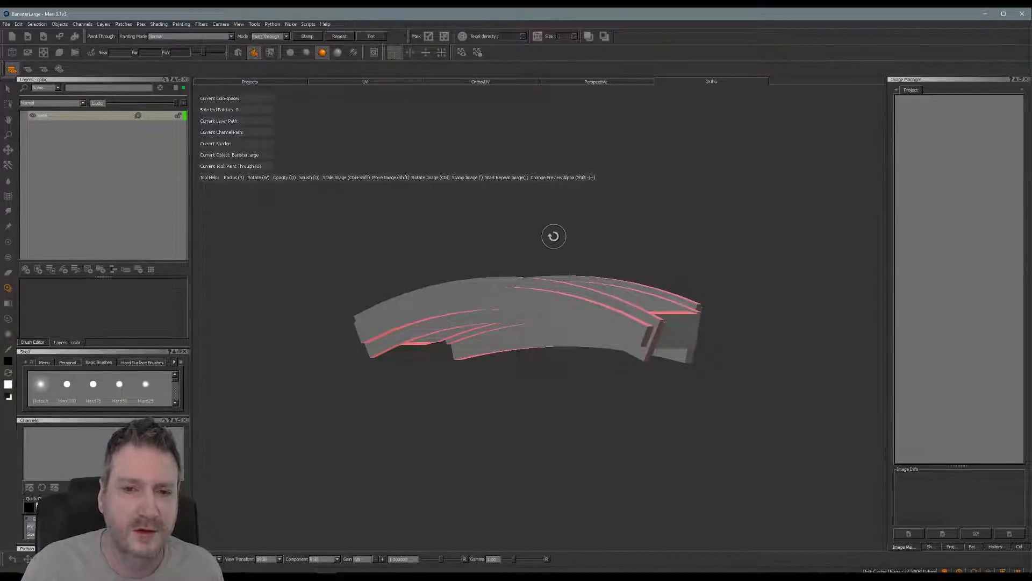
Step: Display the curved banister with flat lighting and view it from an angle
alt+drag(553, 235, 386, 149)
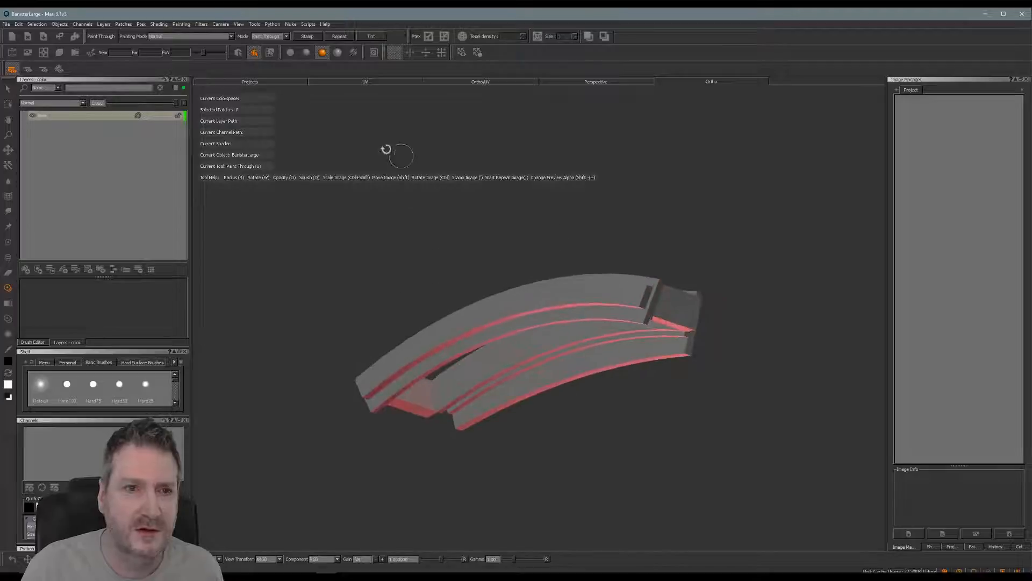
click(290, 52)
alt+drag(445, 272, 477, 264)
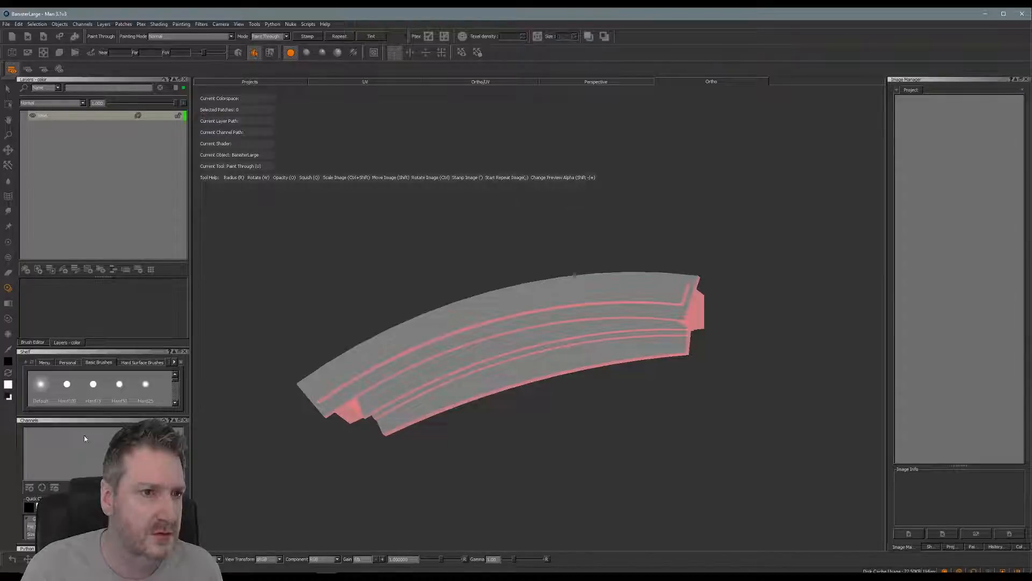
Step: Check the banister's UV layout and return to the ortho view of the model
right_click(81, 116)
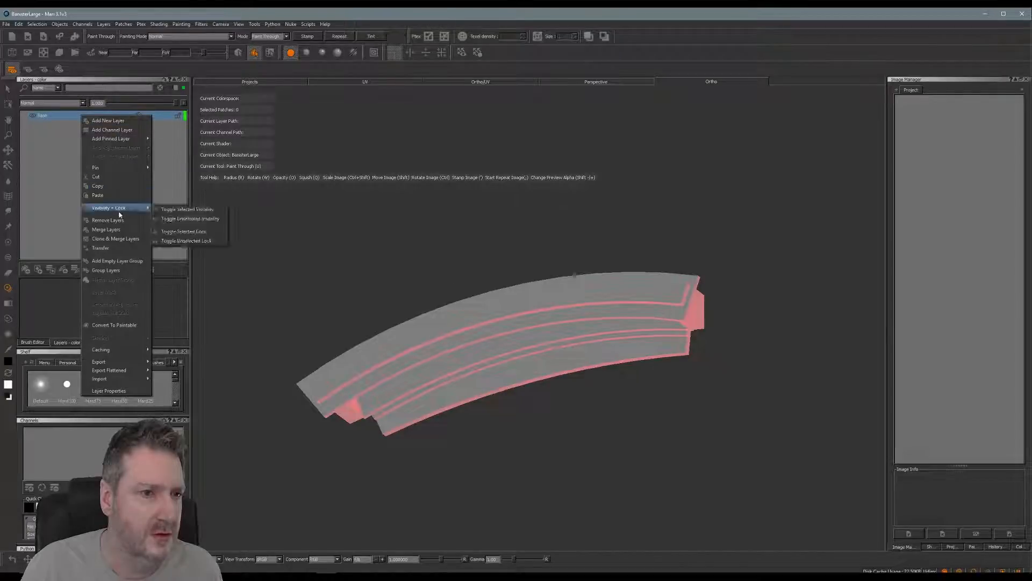
click(131, 270)
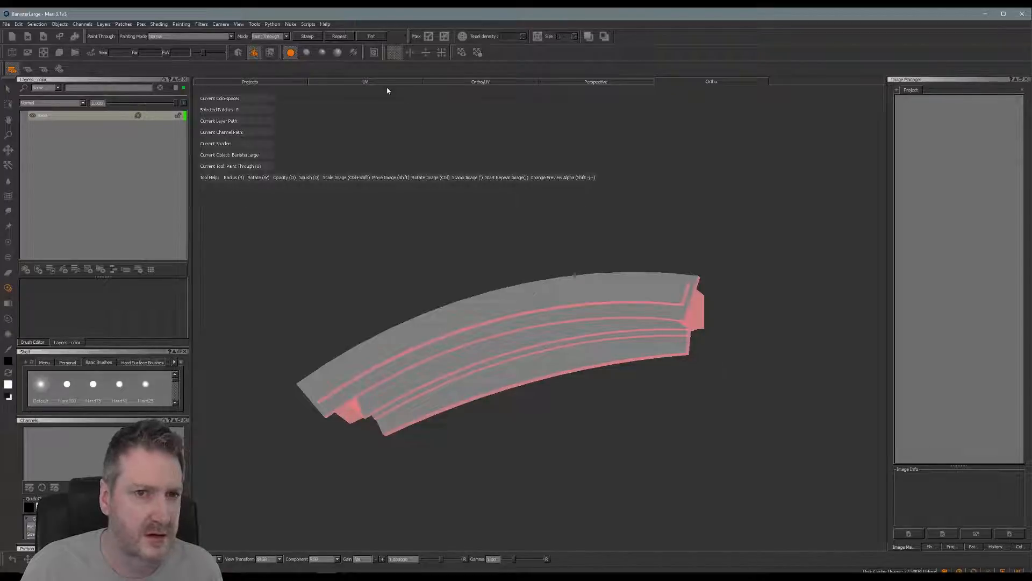
click(366, 82)
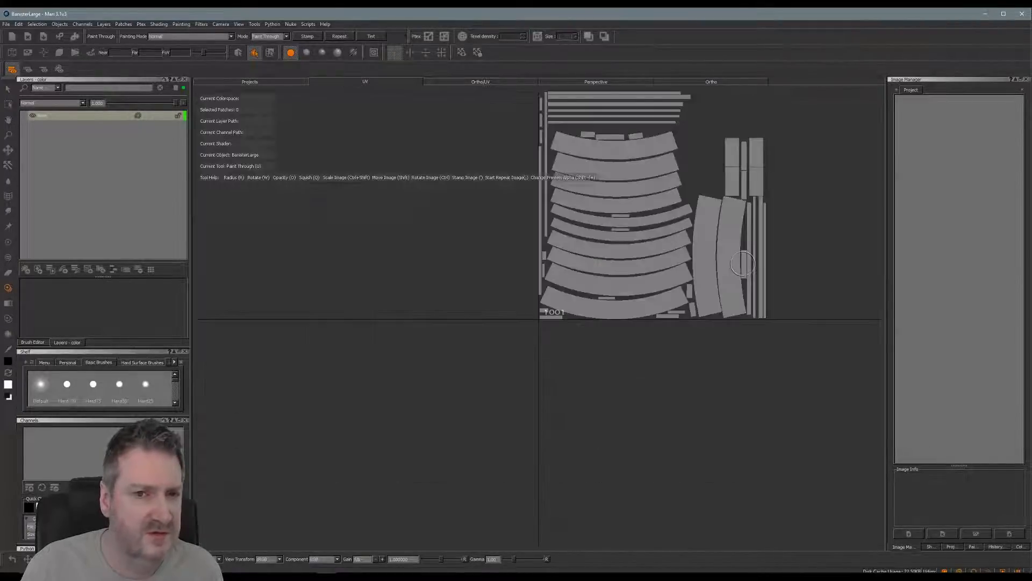
click(712, 83)
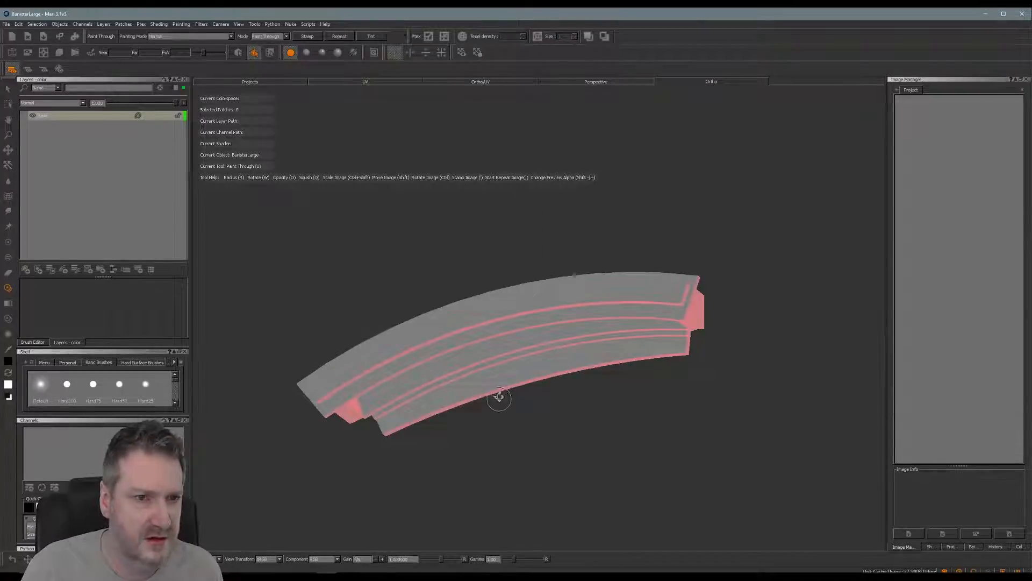
mouse_move(496, 396)
alt+mouse_down()
mouse_move(499, 357)
mouse_move(515, 366)
alt+mouse_up()
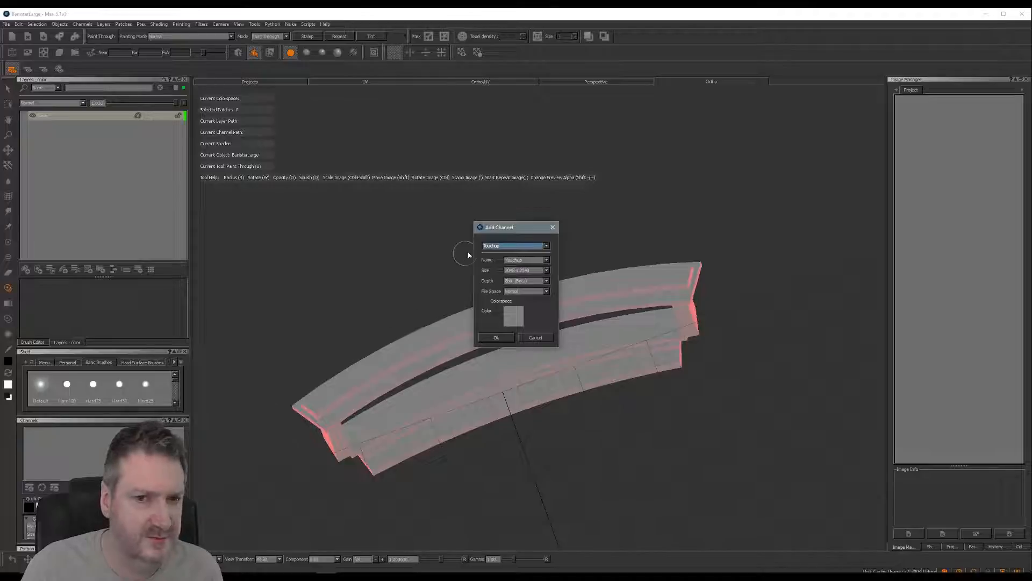
click(546, 246)
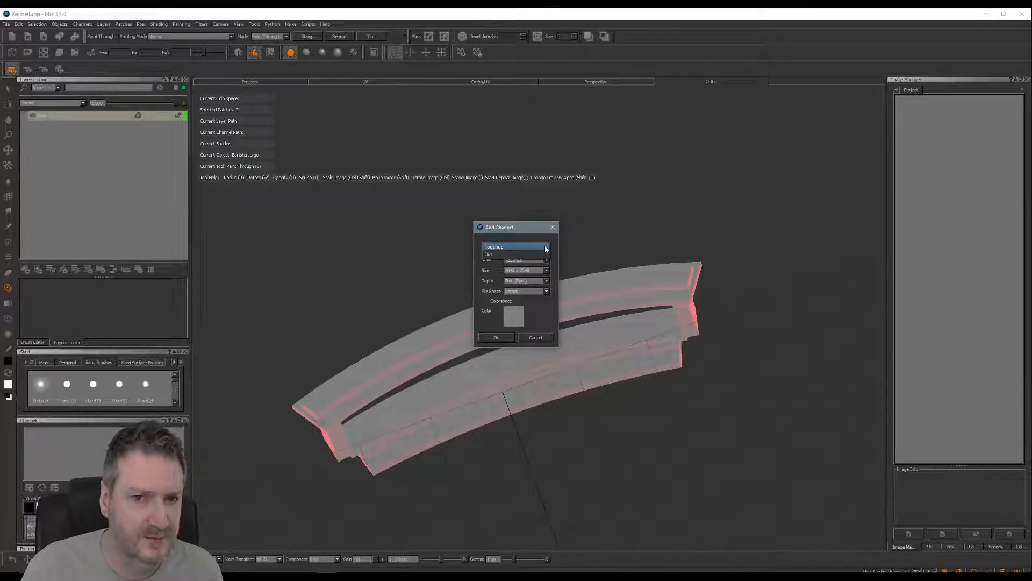
click(546, 247)
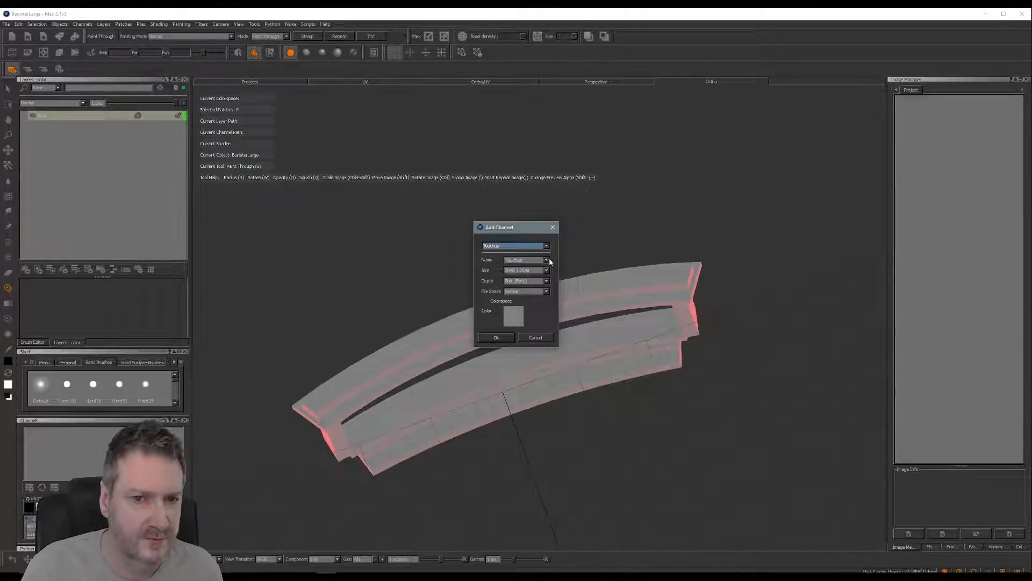
click(547, 260)
click(540, 308)
click(535, 338)
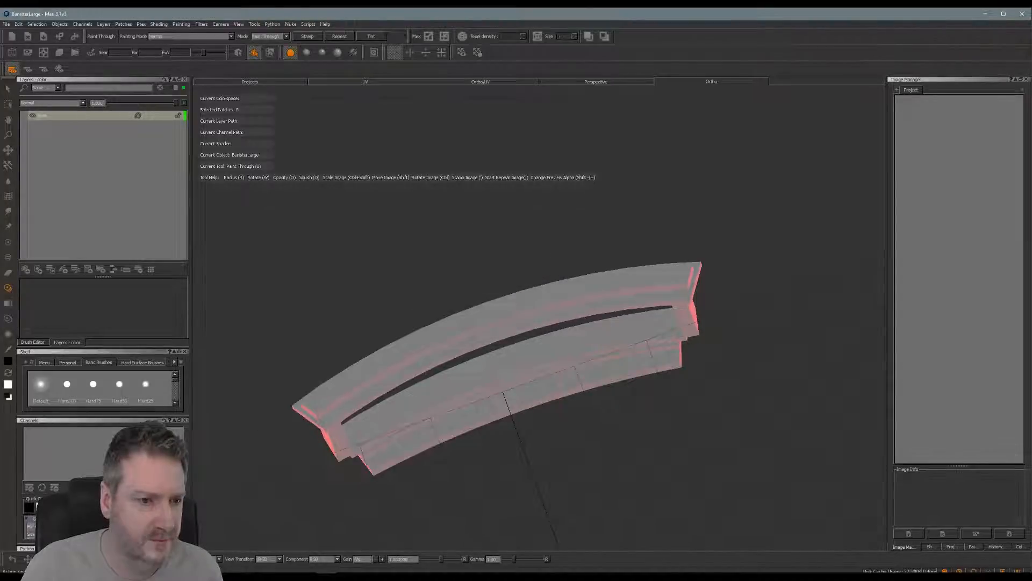
Step: Start importing an image into the banister's color channel and browse to the F:/Stairs/Rework folder
right_click(142, 432)
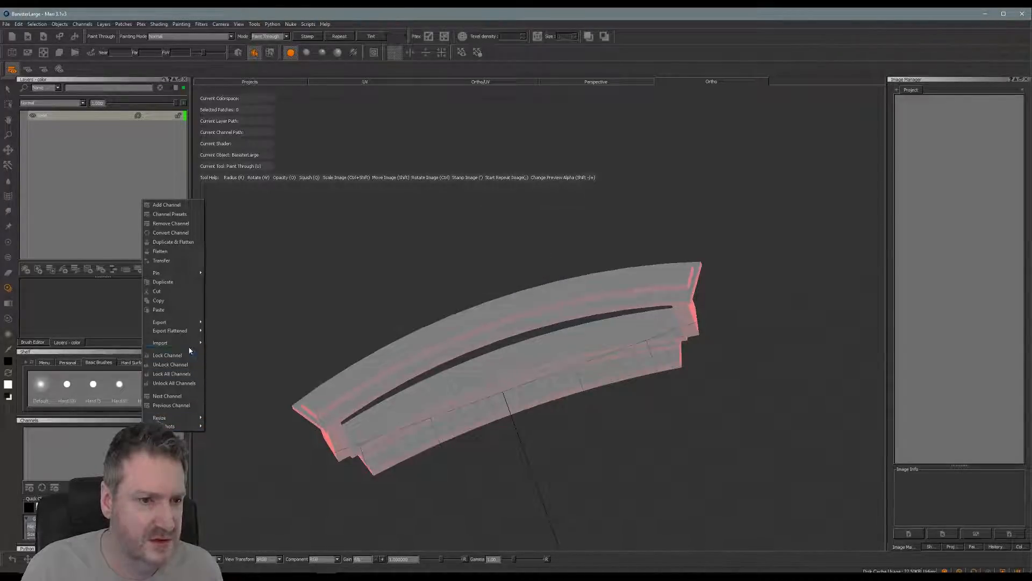
click(226, 348)
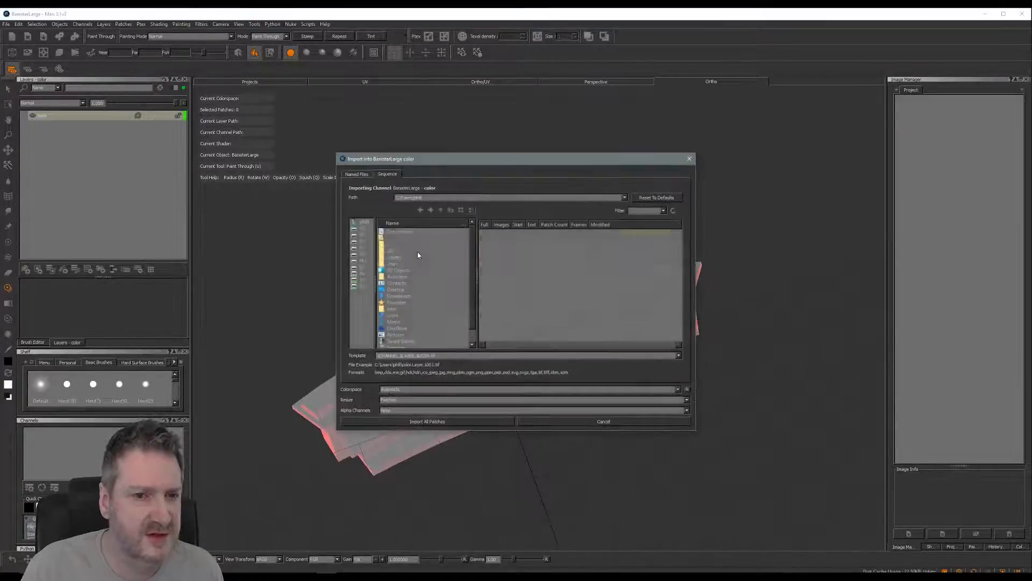
click(362, 248)
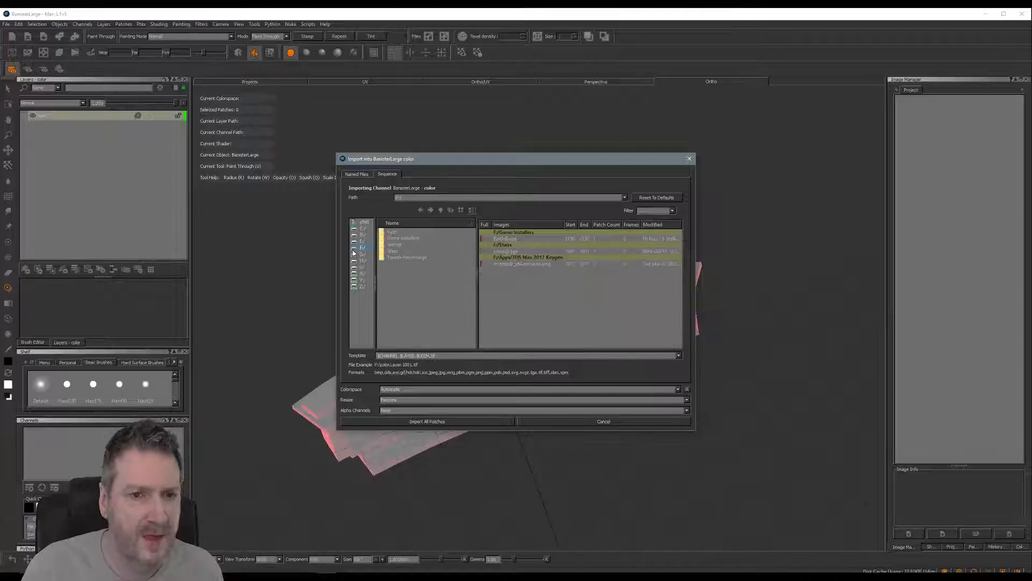
double_click(390, 252)
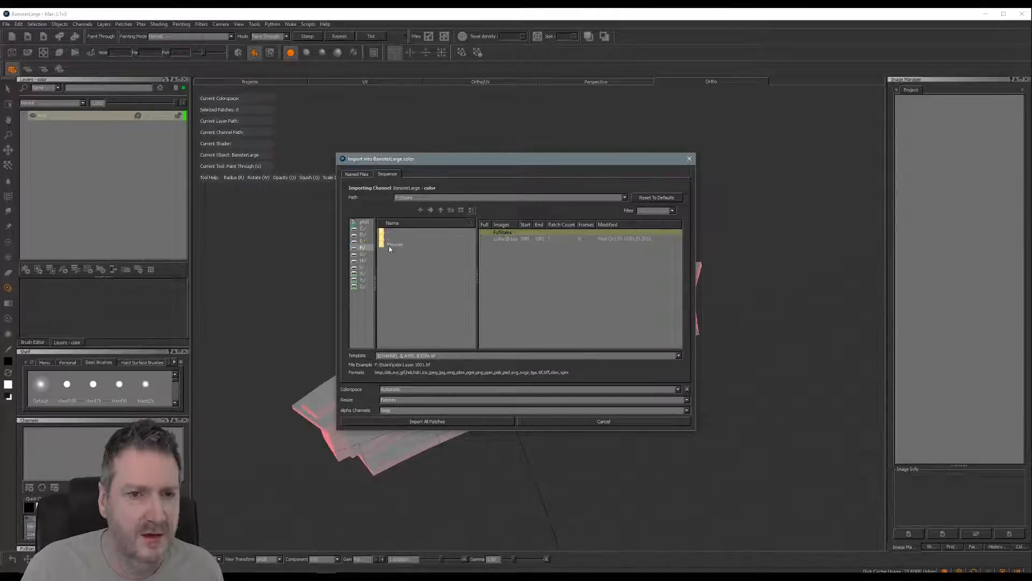
double_click(382, 244)
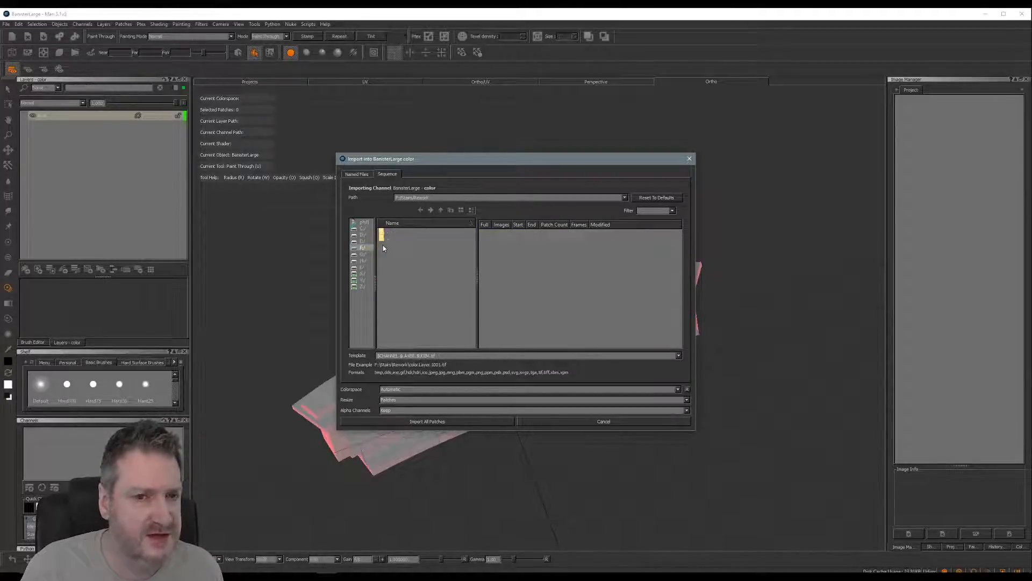
Step: Set the import template to * and import BanisterLarge.tga into the color channel for all patches
triple_click(443, 357)
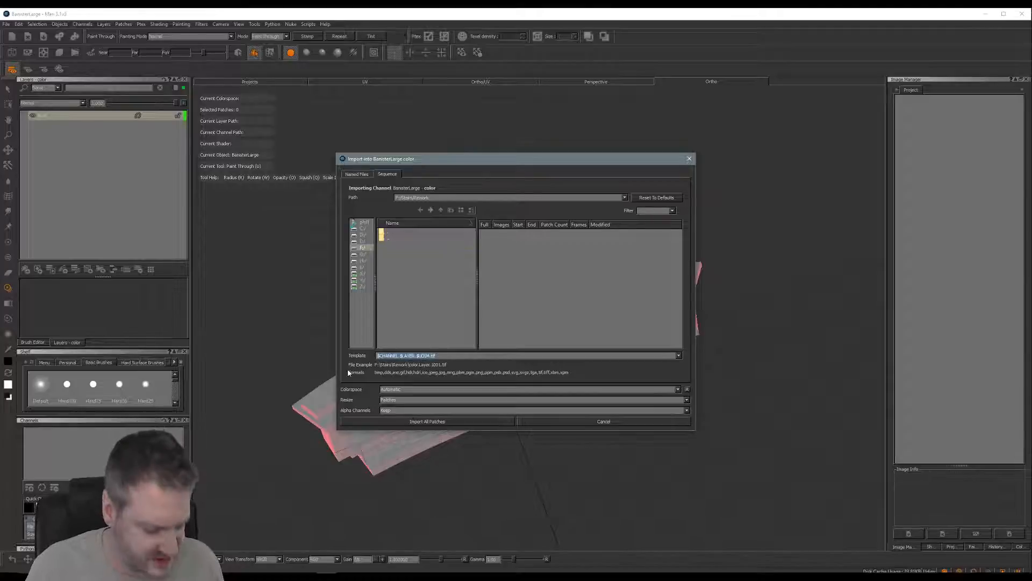
text(*)
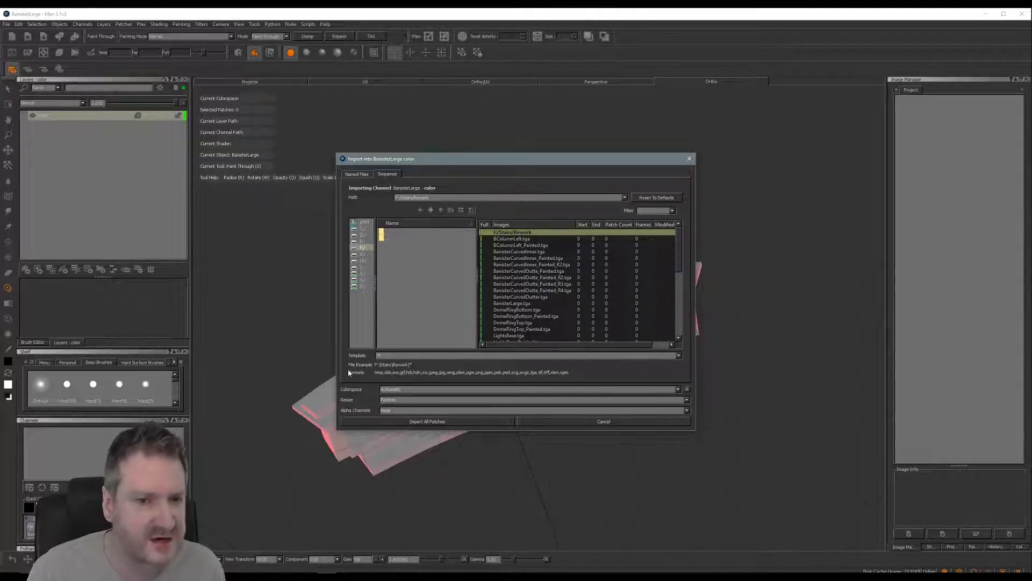
click(514, 303)
click(429, 422)
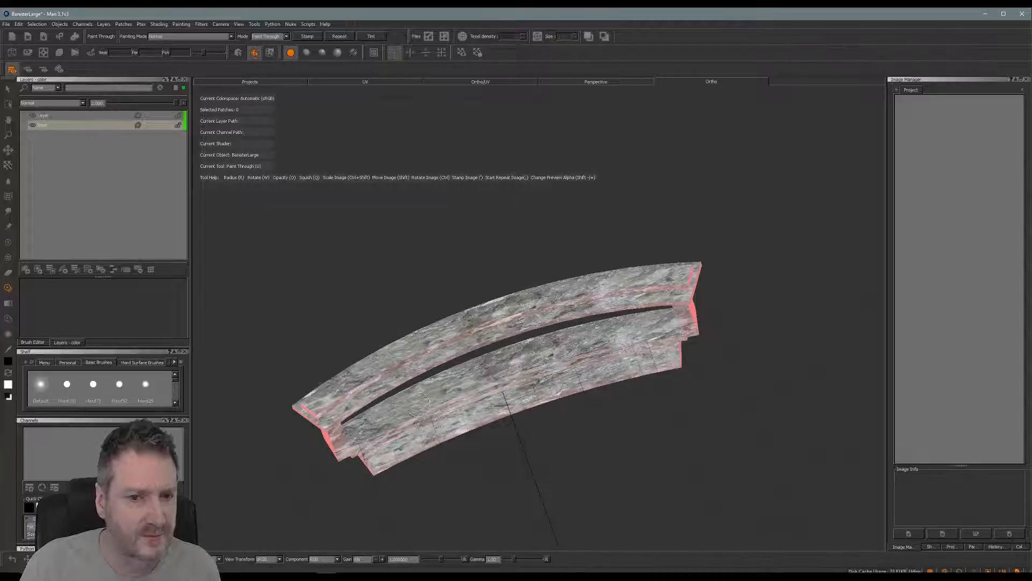
right_click(177, 432)
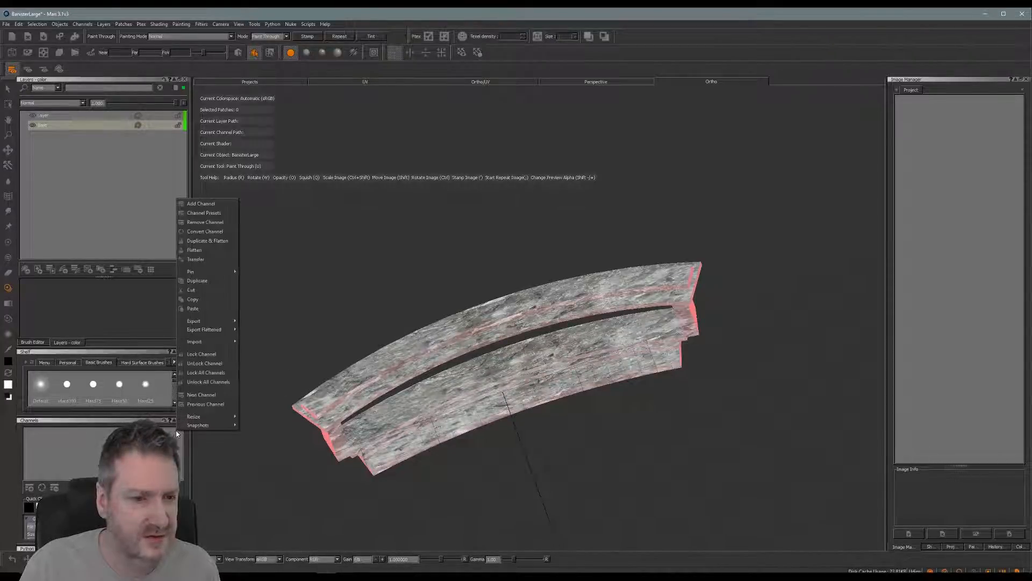
mouse_move(221, 333)
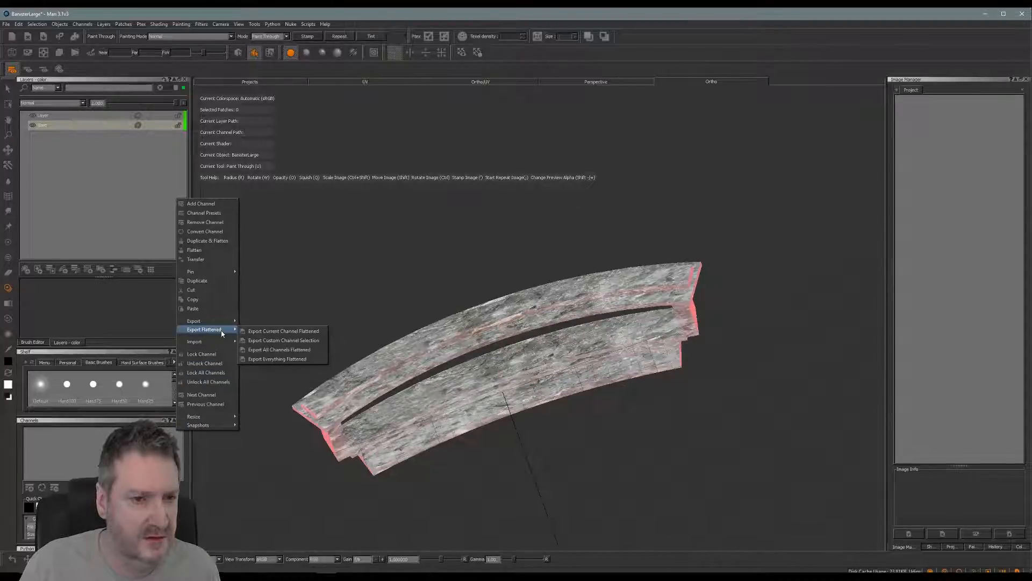
click(451, 277)
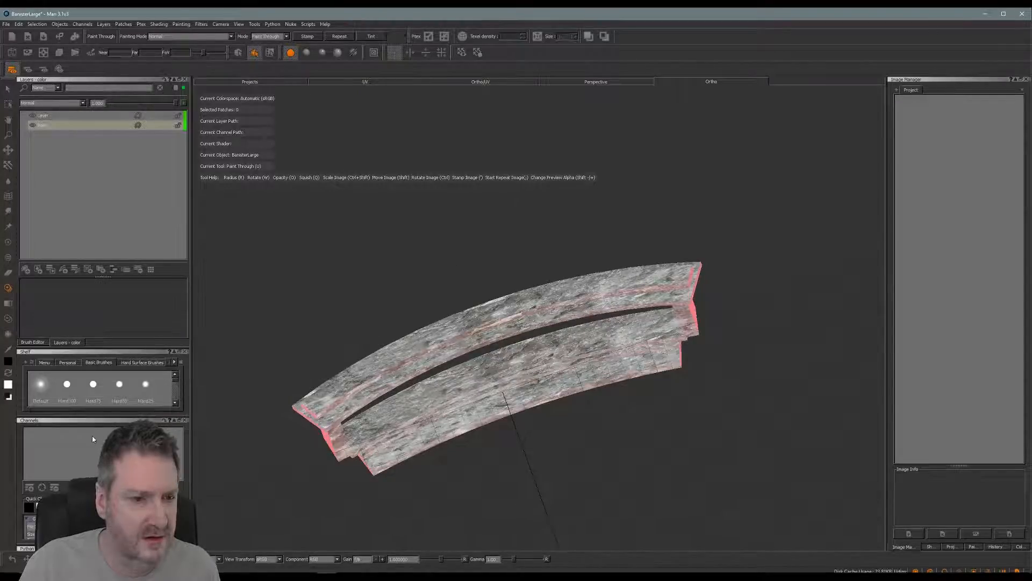
Step: Select the imported texture layer, activate the Paint Through tool, and view the banister from a different angle
click(67, 117)
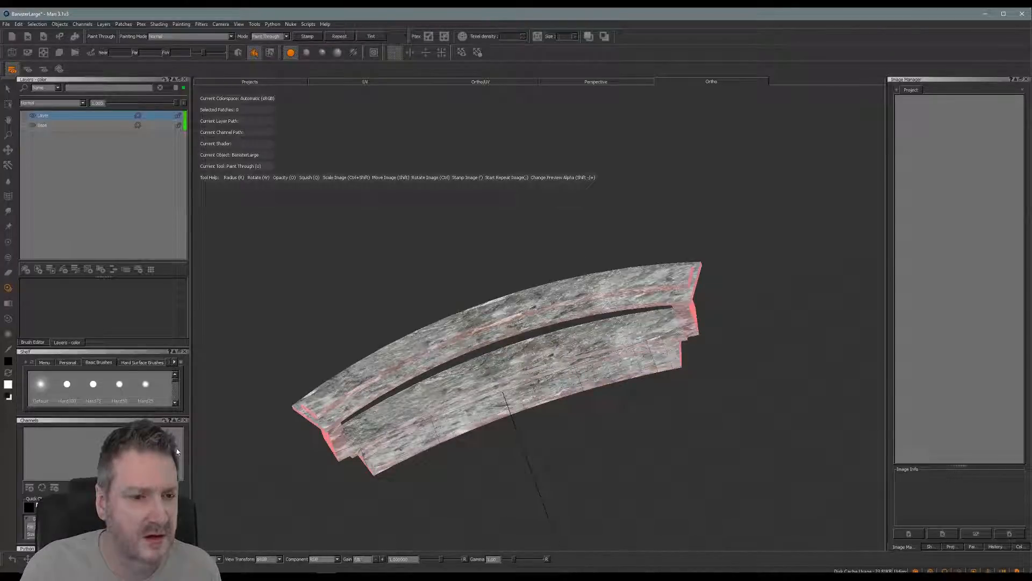
key(z)
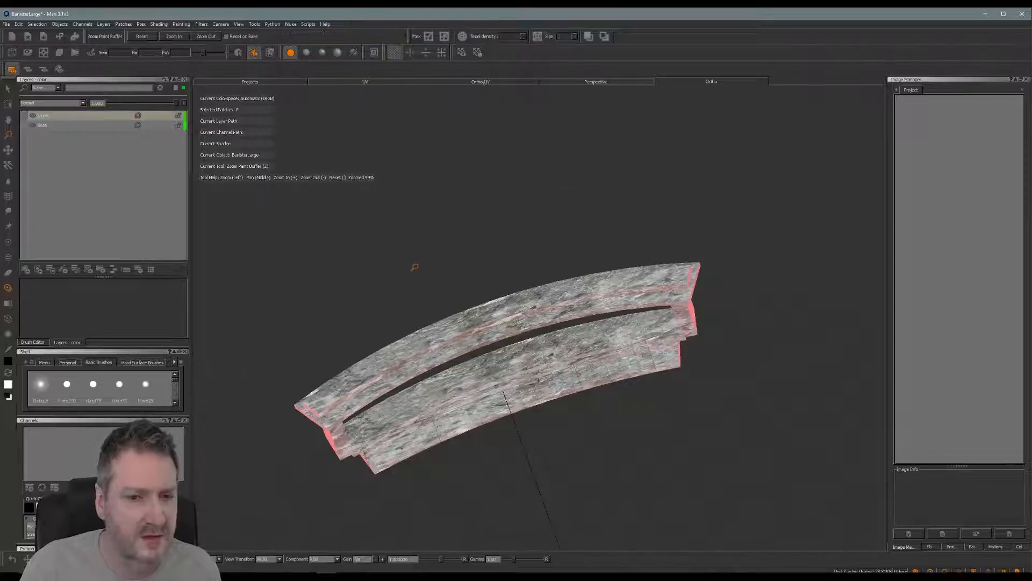
key(u)
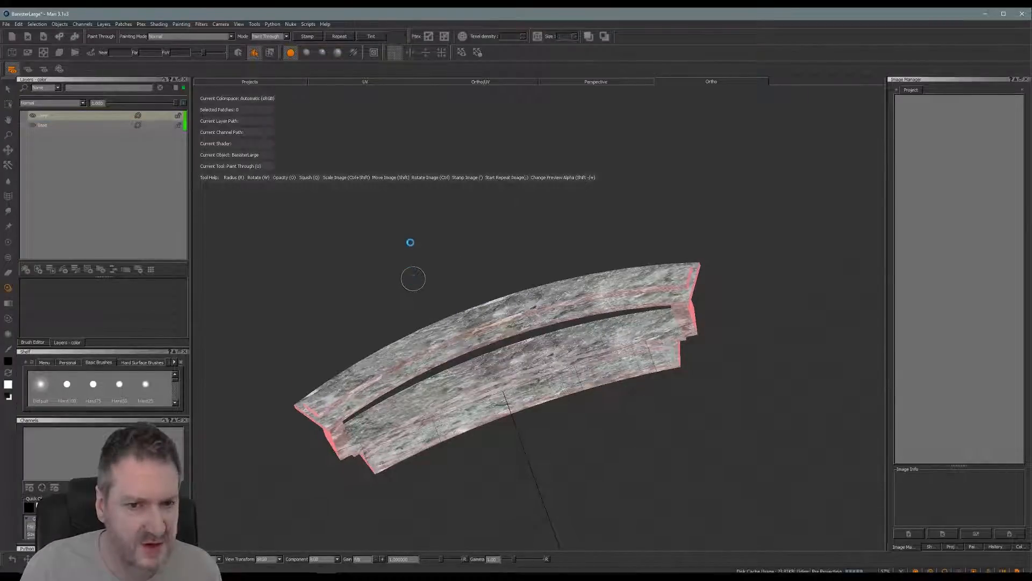
alt+drag(417, 269, 414, 267)
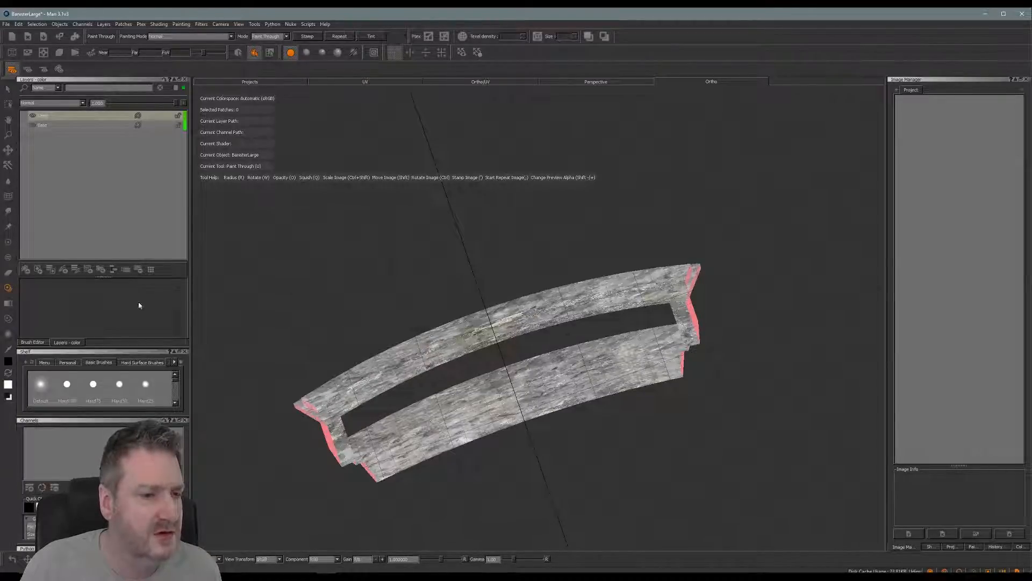
click(6, 24)
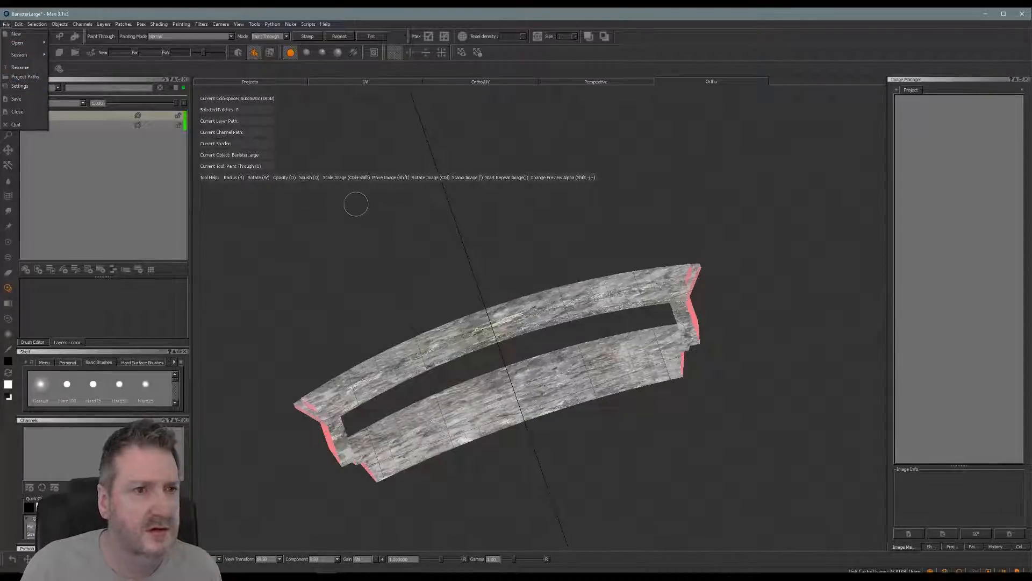
Step: Start a new project, discarding the changes to the open one, and name it BanisterLarge
click(15, 34)
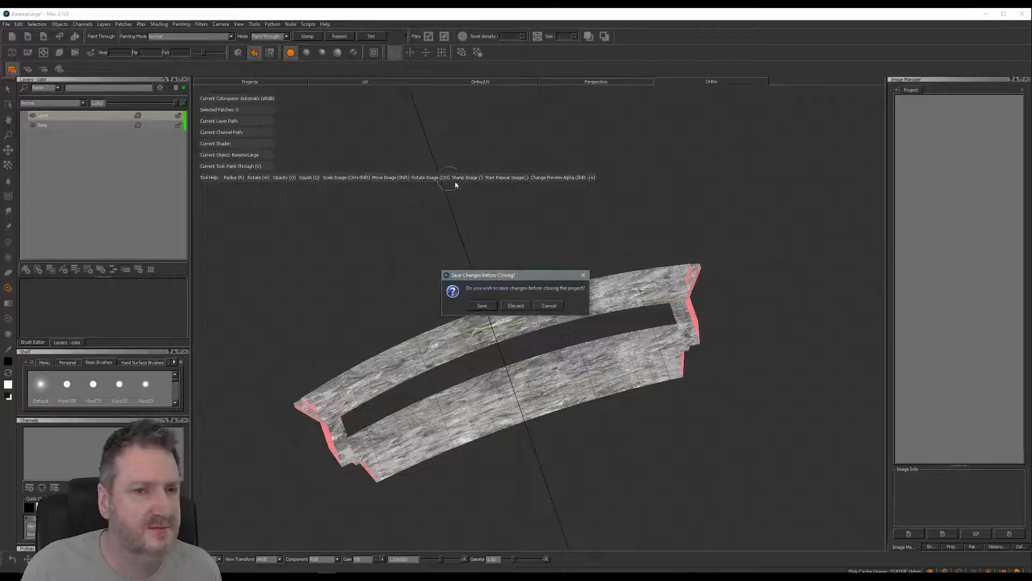
click(516, 306)
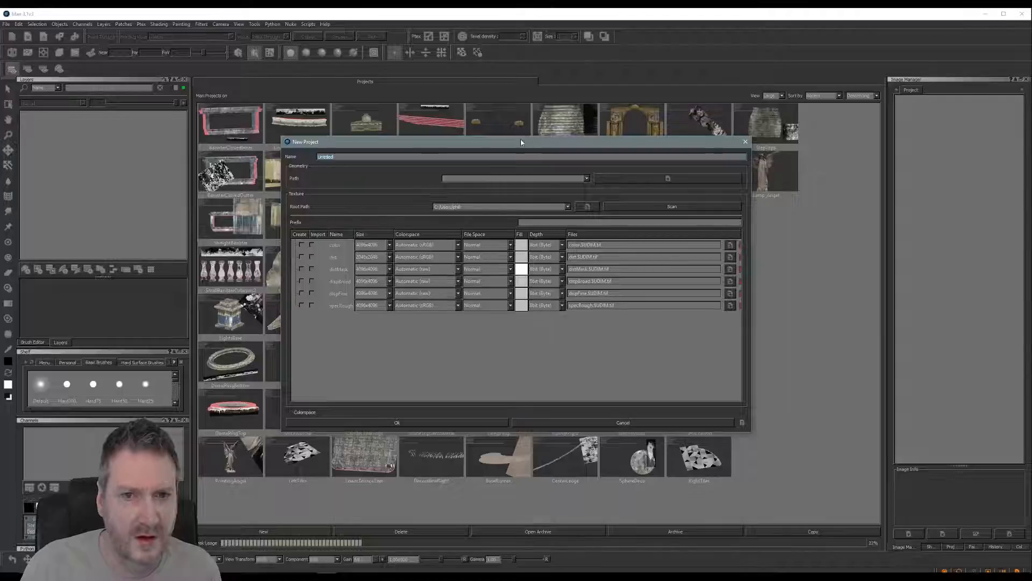
mouse_move(521, 141)
mouse_down()
mouse_move(570, 498)
mouse_move(523, 159)
mouse_up()
text(BanisterLarge)
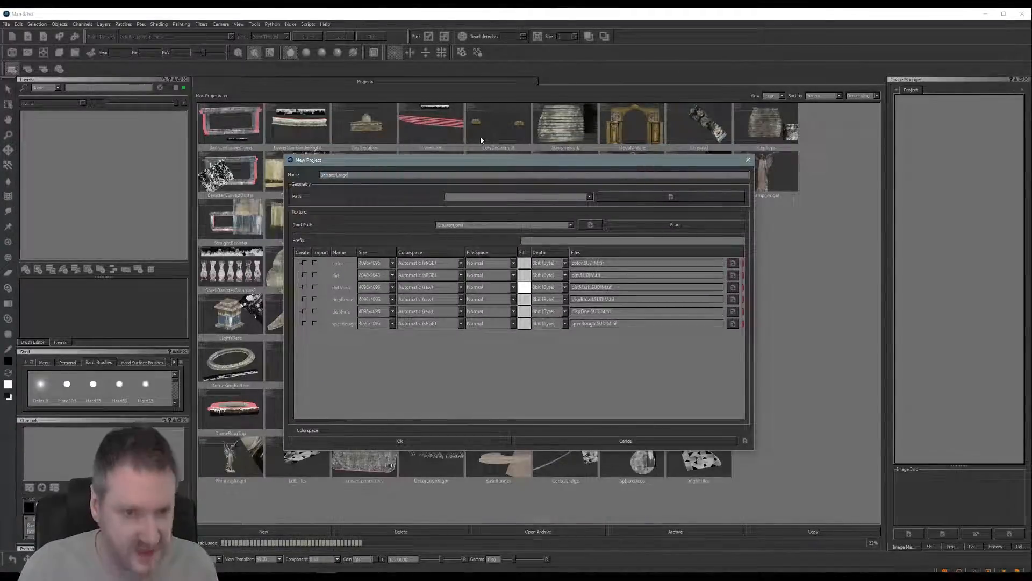
Step: Choose BanisterLarge.obj as the new project's geometry
click(648, 196)
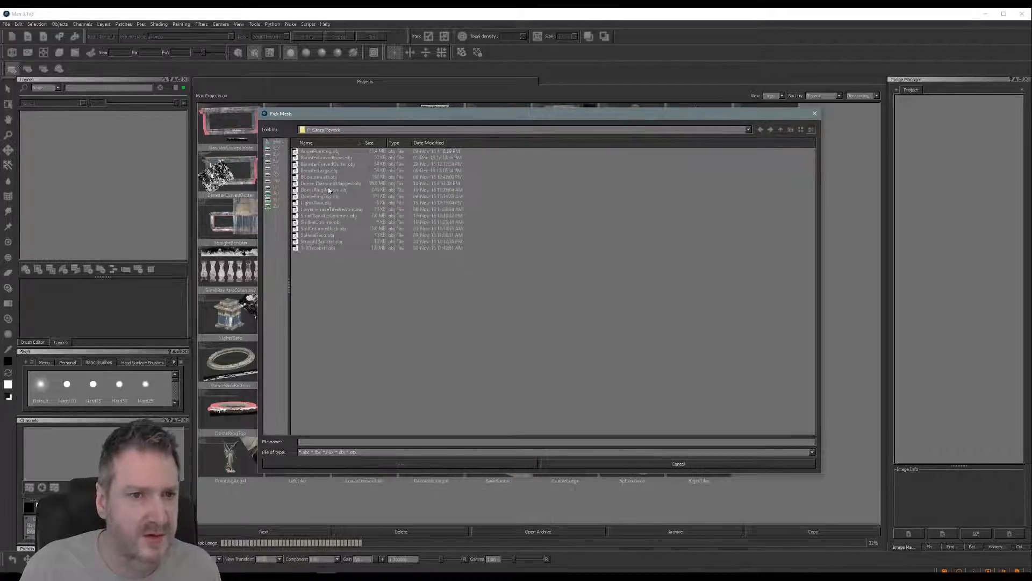
click(320, 171)
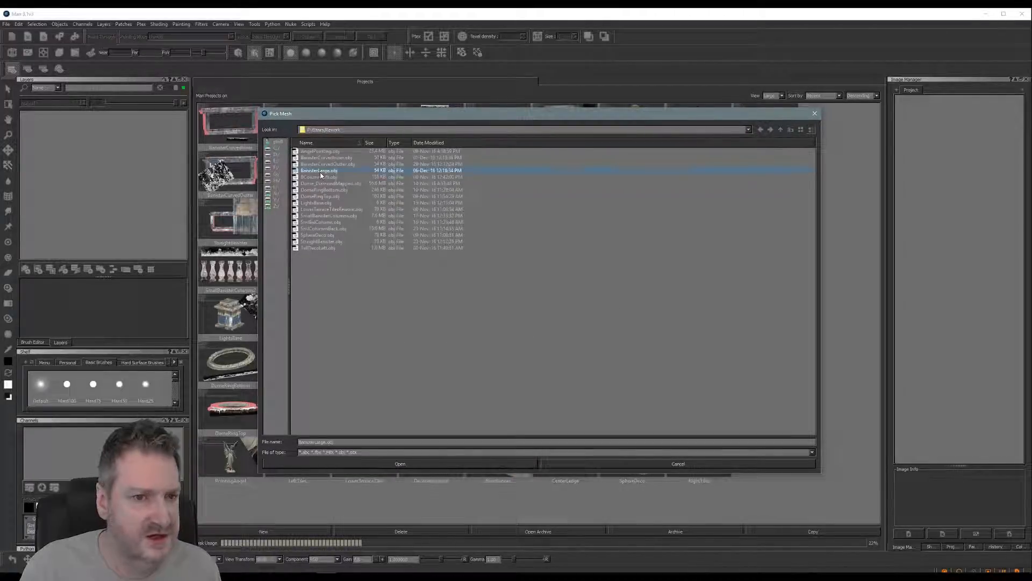
click(401, 464)
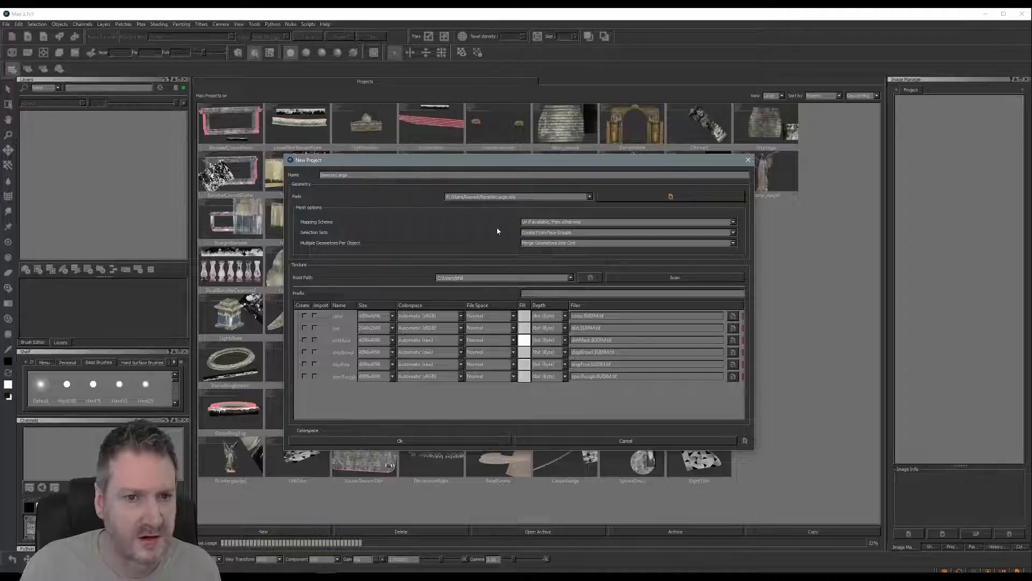
Step: Set the texture root path to E:/Temp, enable creation of the color channel at 2048x2048, and create the project
click(571, 277)
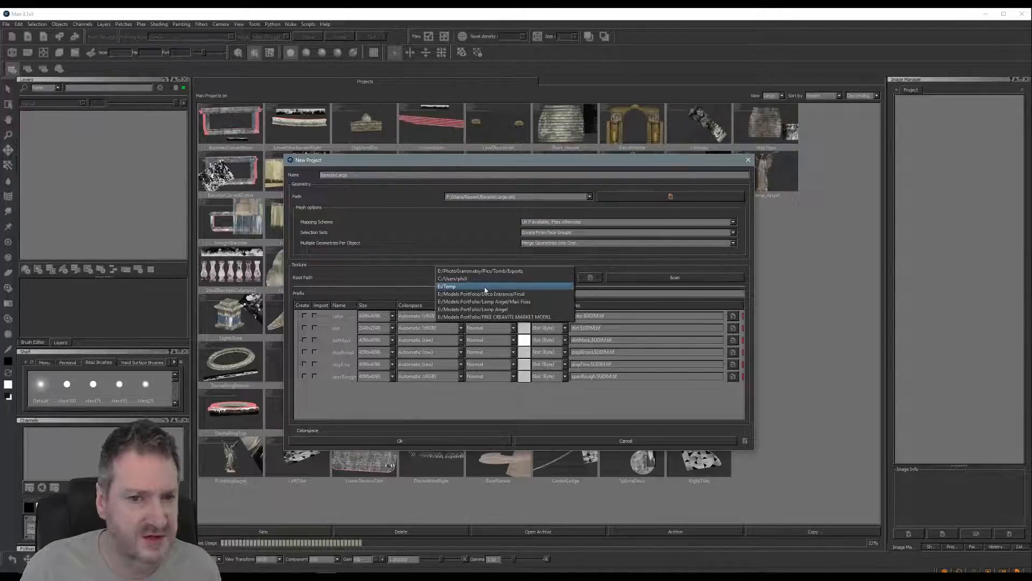
click(481, 291)
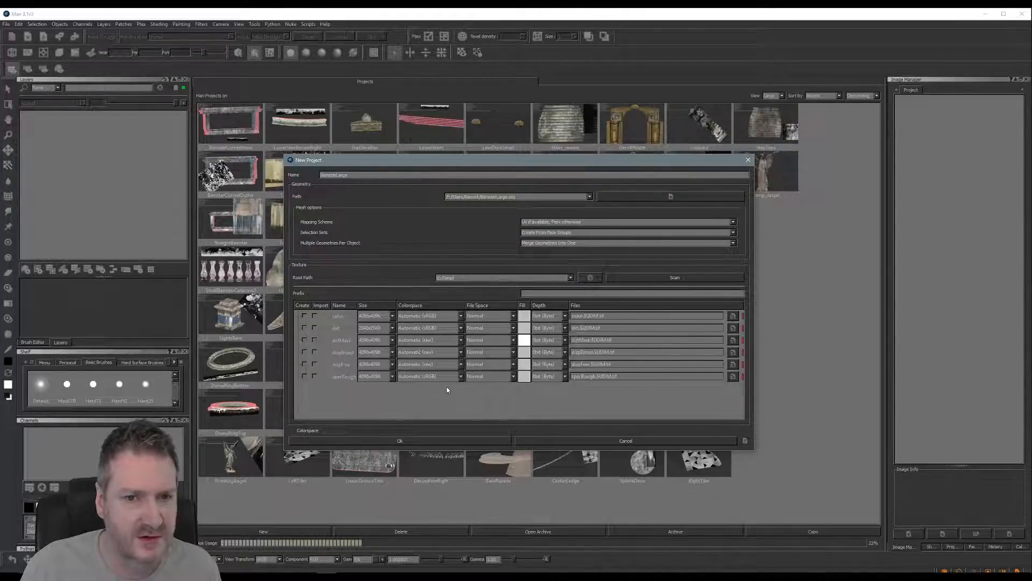
click(304, 315)
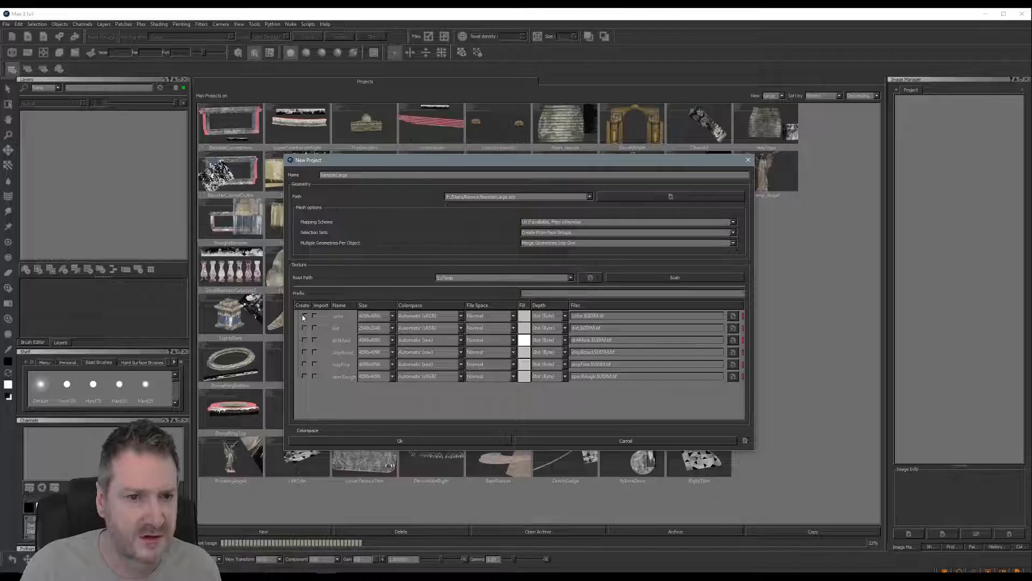
click(393, 316)
click(369, 311)
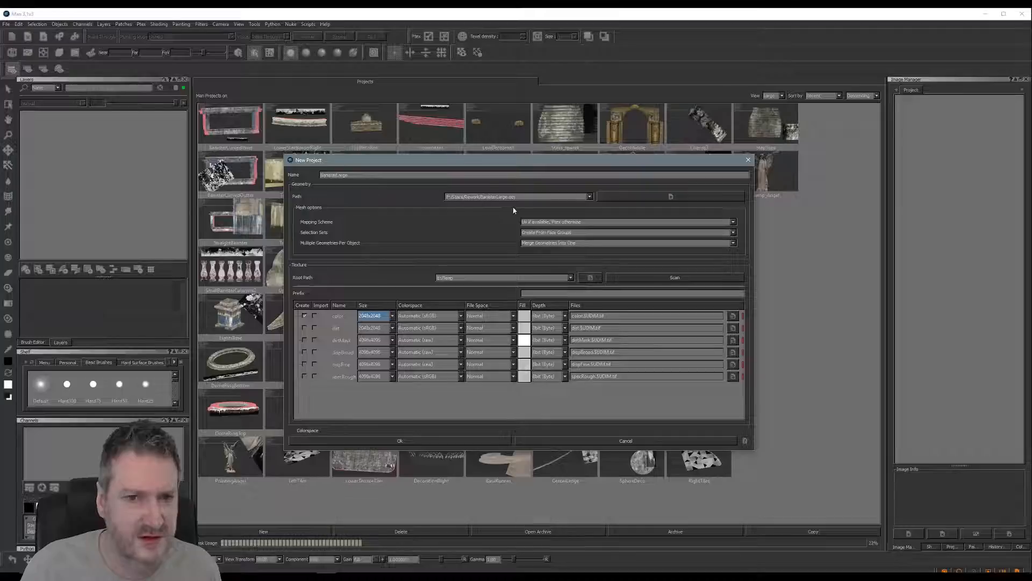
click(402, 441)
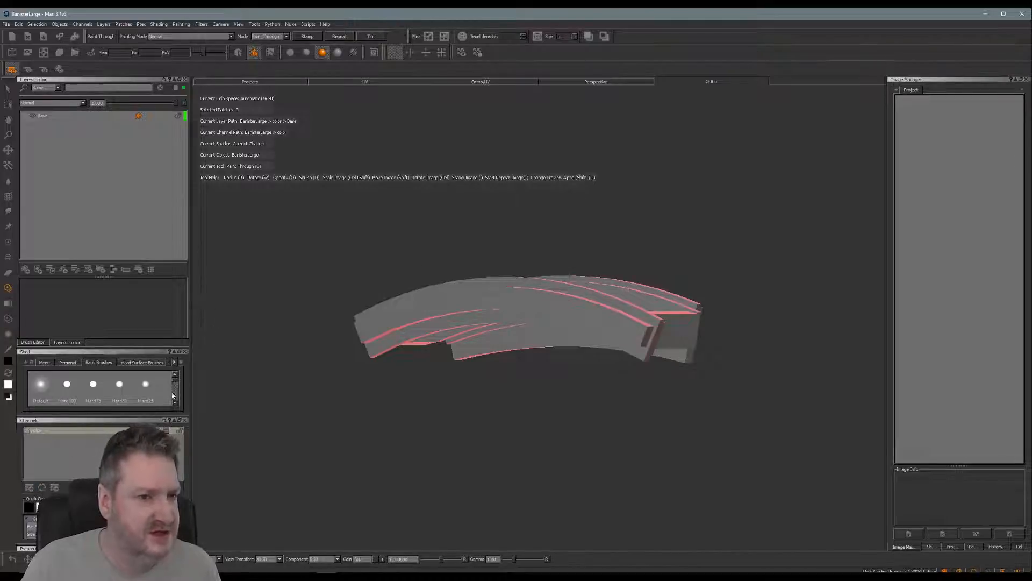
Step: Check the banister's UV layout, and switch the orthographic view to flat lighting
click(370, 82)
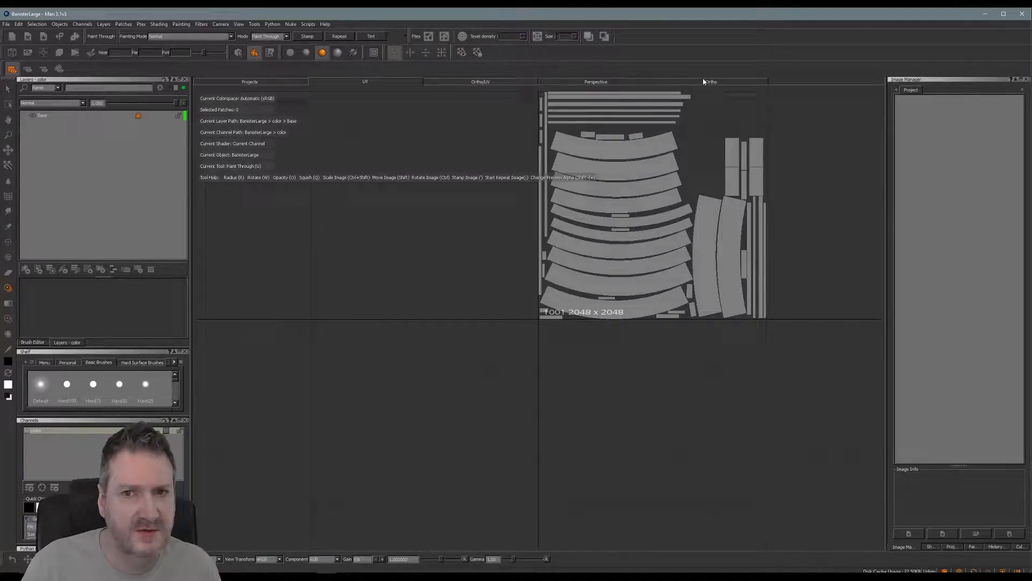
click(703, 81)
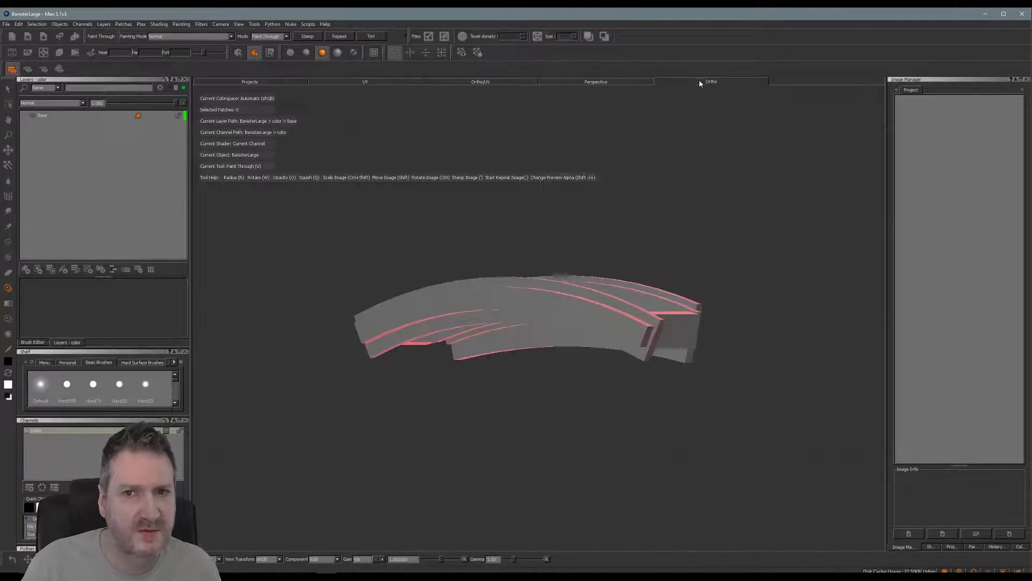
click(290, 52)
mouse_move(484, 247)
mouse_down()
mouse_move(496, 225)
mouse_move(457, 247)
mouse_up()
key(u)
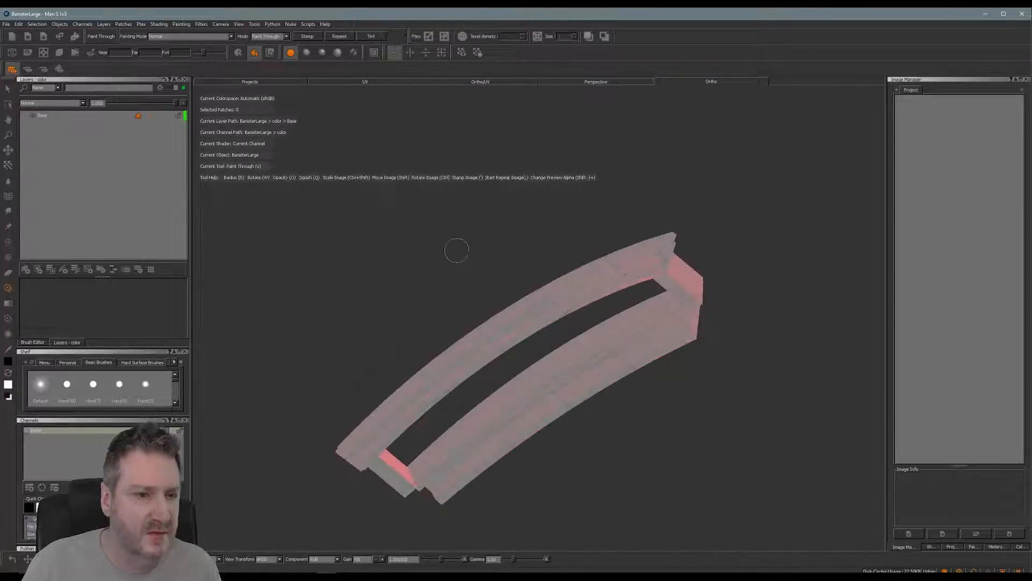
Step: Start an image import into the color channel and browse to the F:/Stairs/Rework folder
right_click(107, 432)
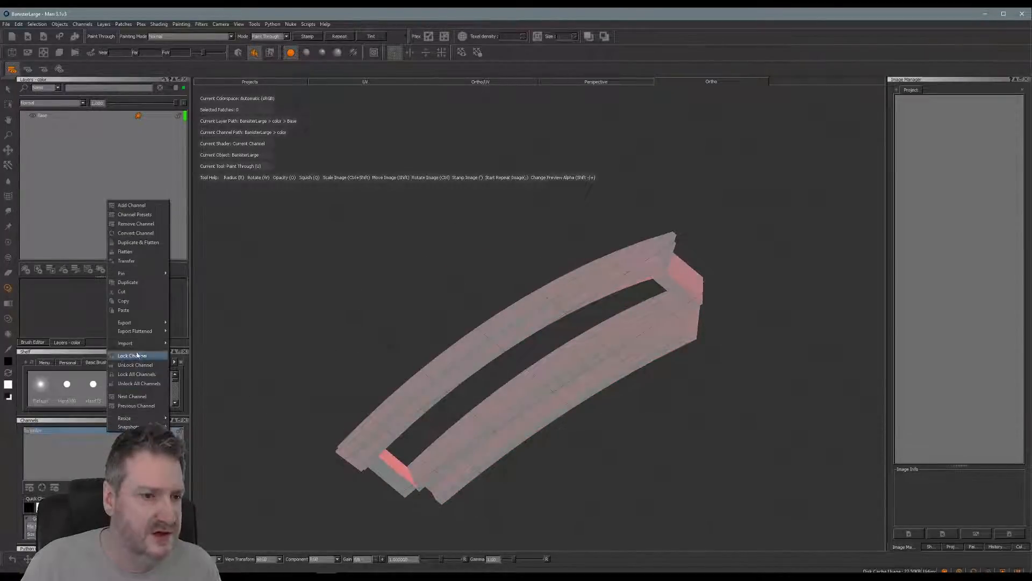
mouse_move(151, 343)
click(204, 346)
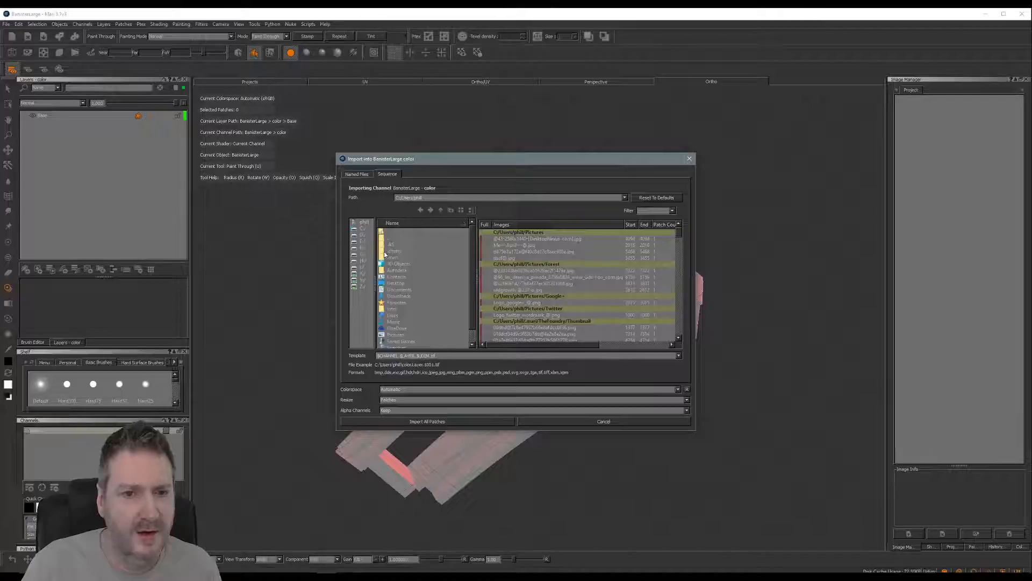
click(359, 247)
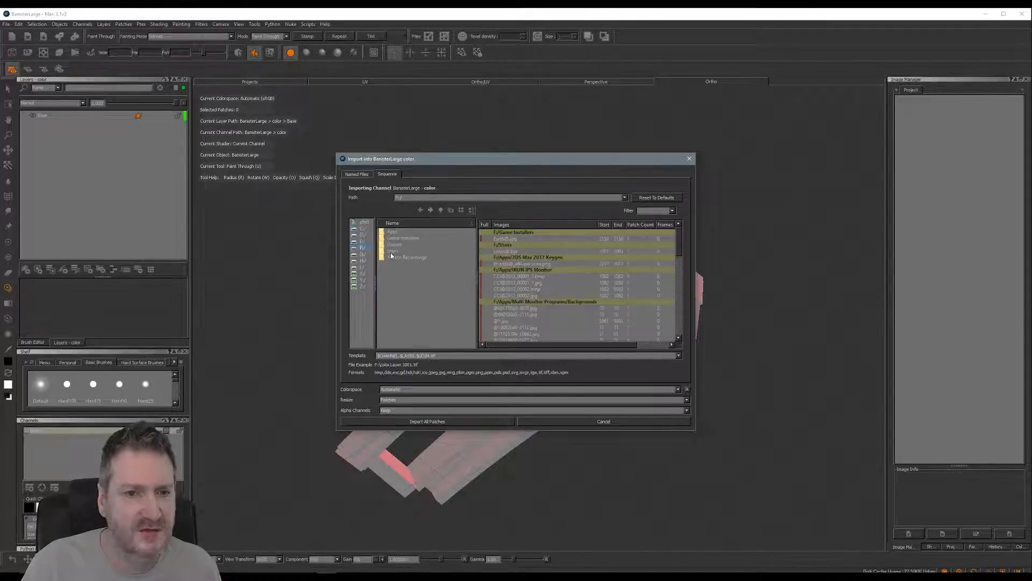
double_click(391, 251)
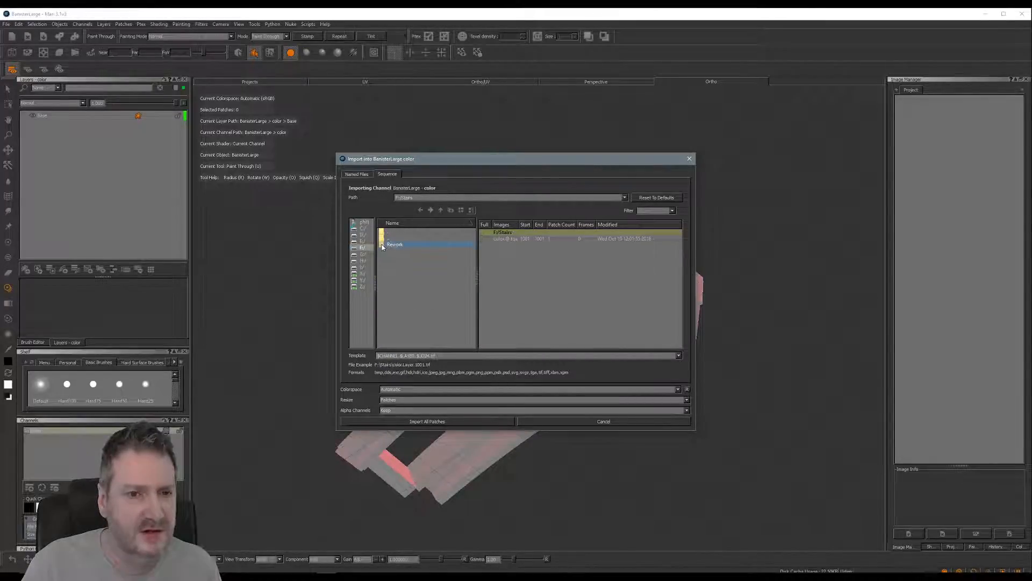
double_click(383, 246)
Step: Set the import template to * and import BanisterLarge.tga into all patches of the color channel
drag(439, 355, 349, 359)
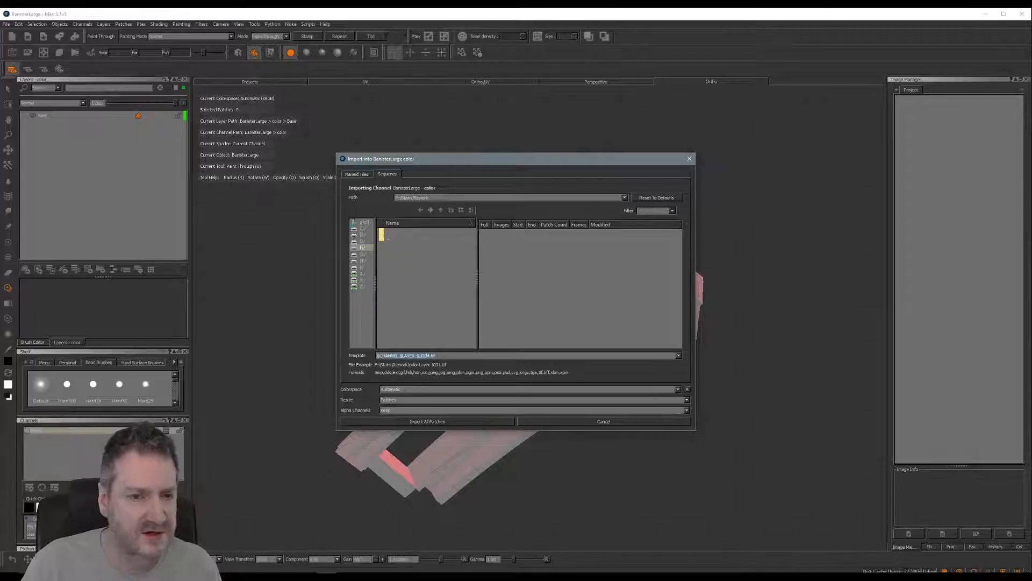
text(*)
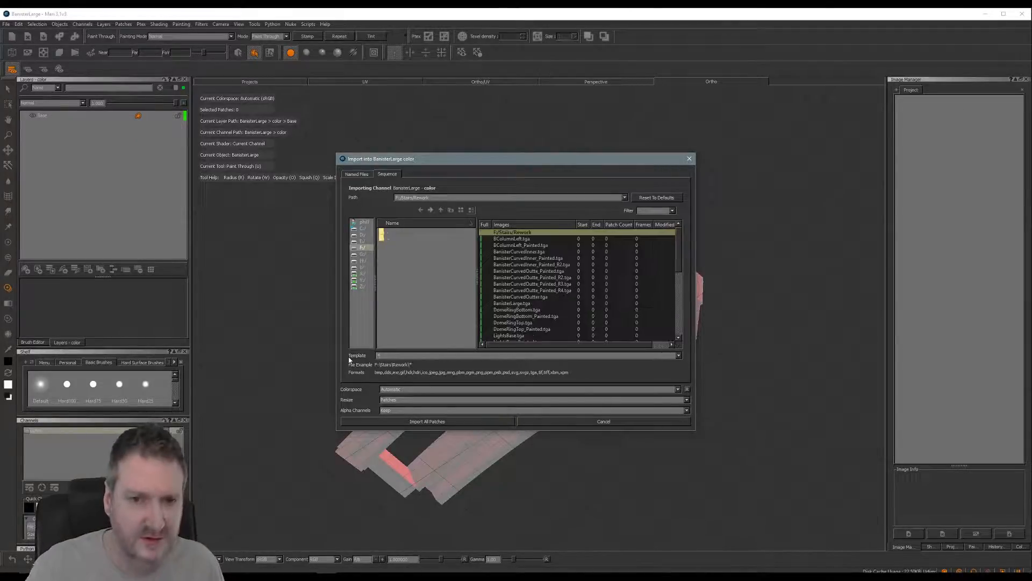
click(517, 304)
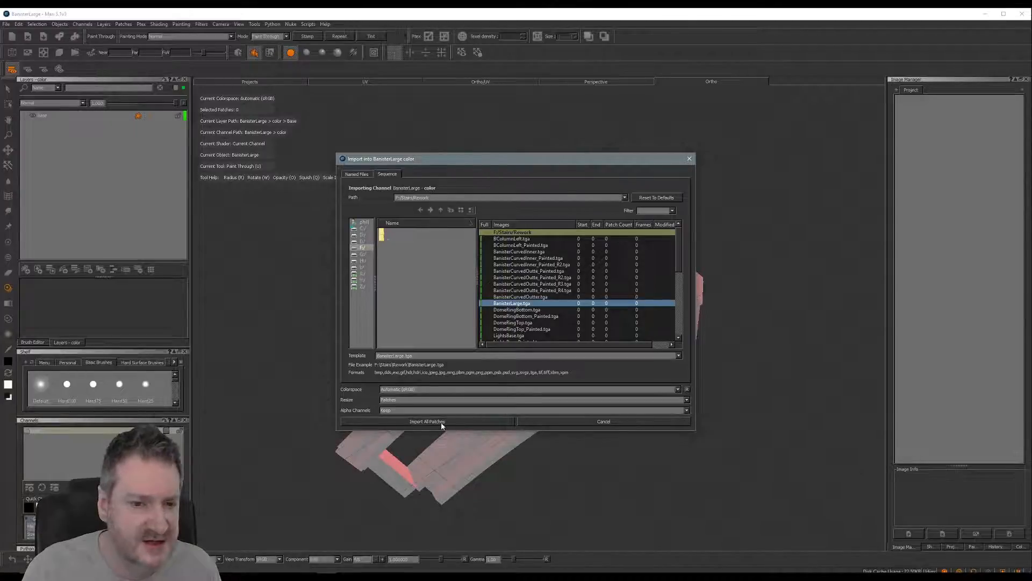
click(427, 421)
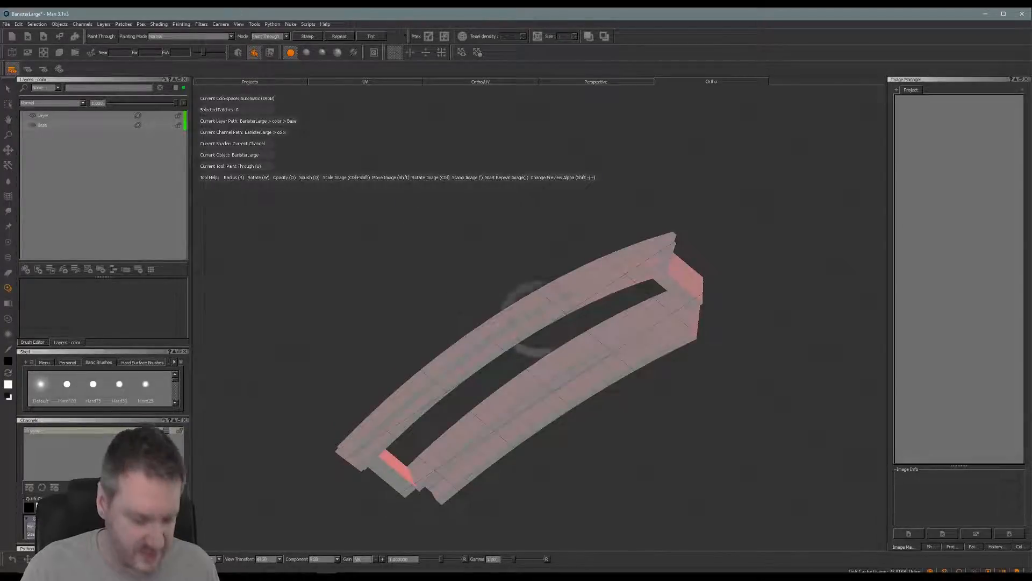
Step: Inspect the textured banister and turn off the projection masks in the projection settings
alt+drag(458, 340, 480, 342)
alt+drag(683, 285, 683, 312)
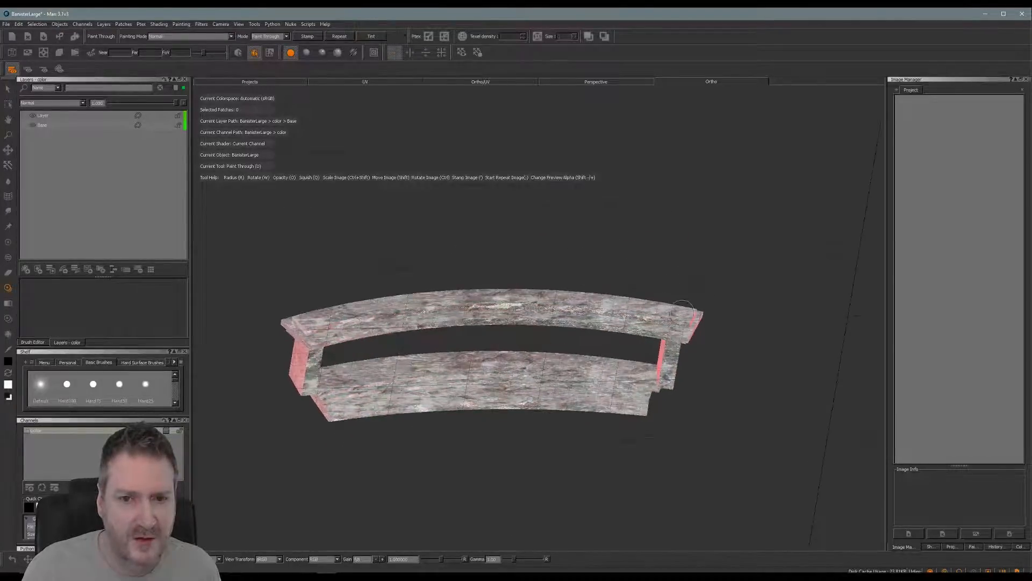
click(953, 546)
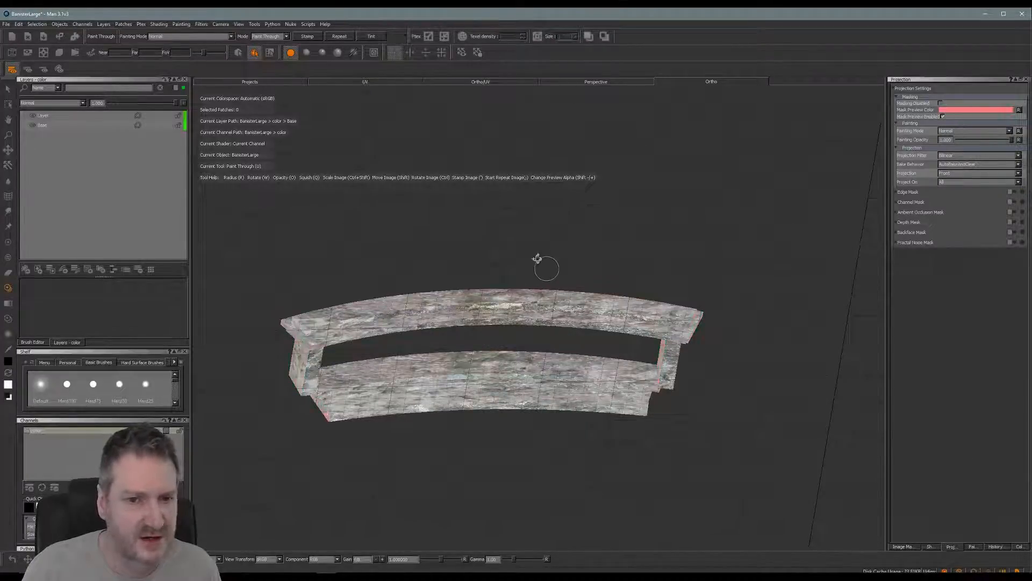
mouse_move(538, 258)
alt+mouse_down()
mouse_move(525, 242)
mouse_move(610, 231)
mouse_move(530, 260)
mouse_move(543, 290)
mouse_move(521, 253)
mouse_move(555, 267)
alt+mouse_up()
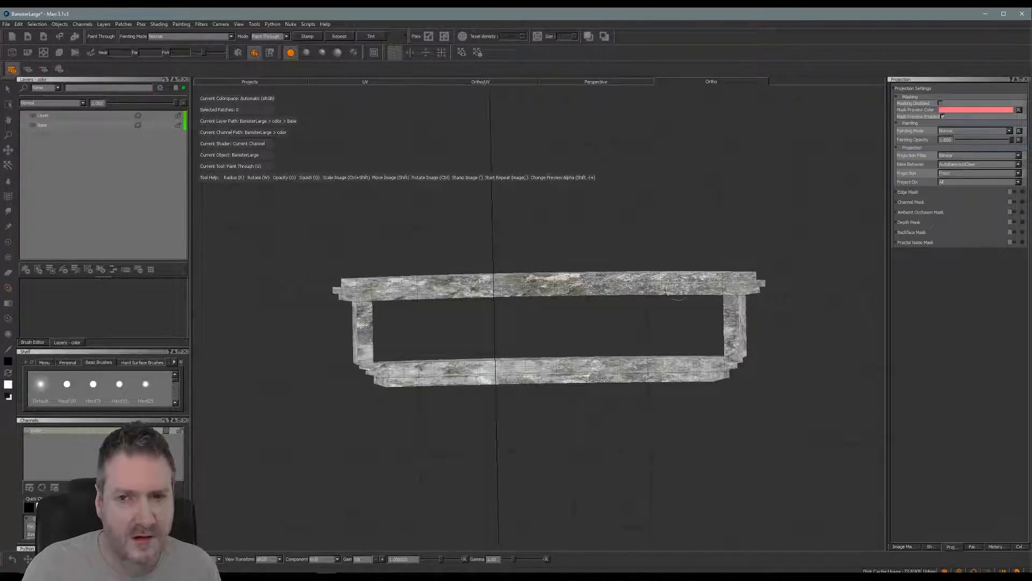
Step: Start opening images in the Image Manager and browse to the maps_hi folder of the Aged & Stressed set in E:/Textures
click(903, 546)
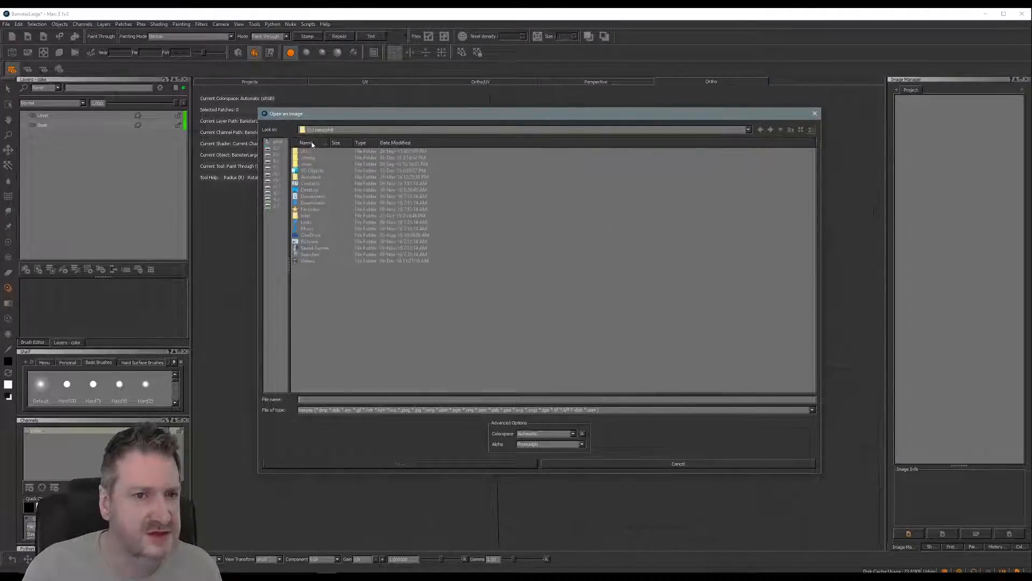
click(276, 161)
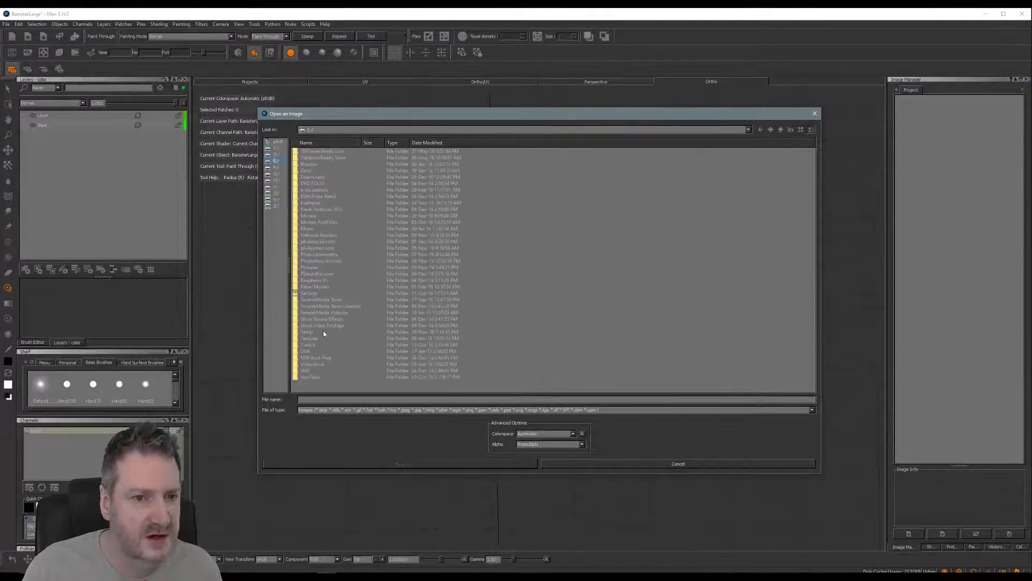
double_click(307, 338)
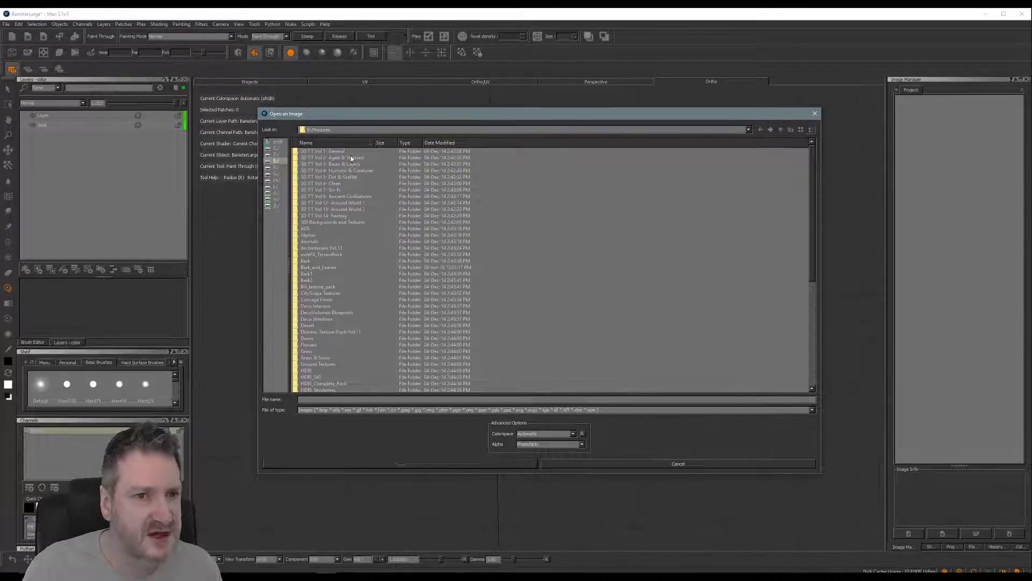
double_click(351, 158)
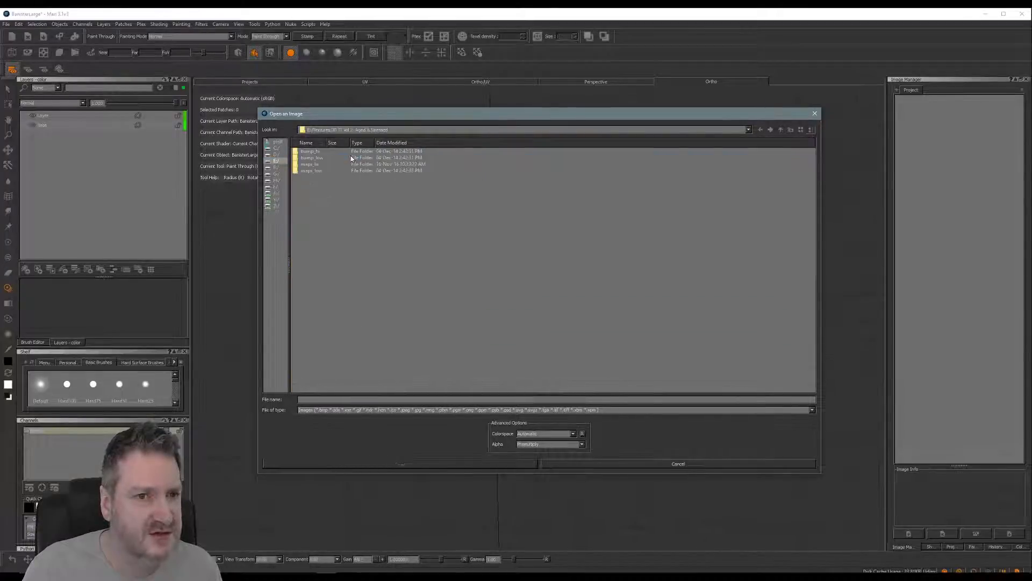
double_click(310, 164)
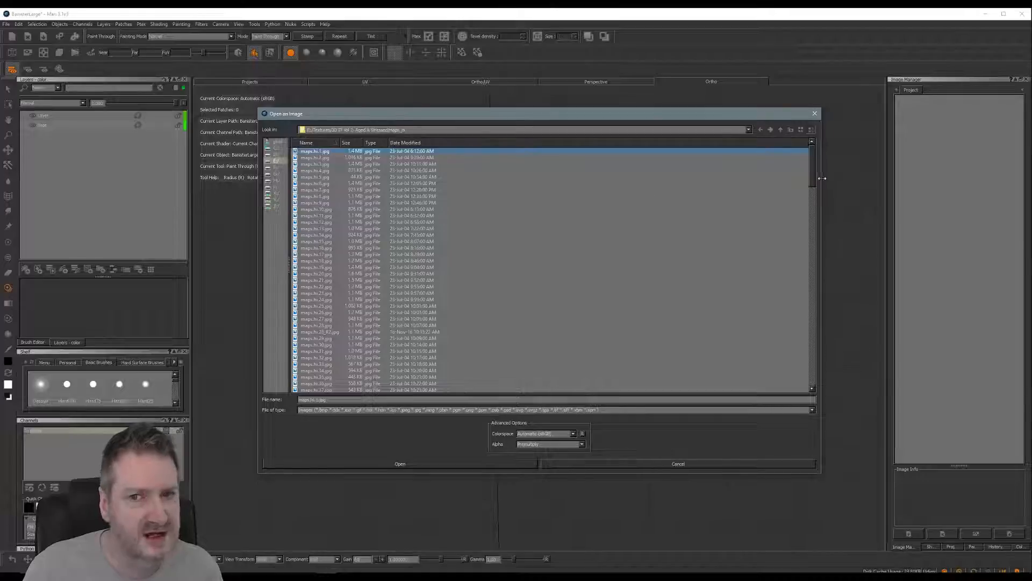
Step: Load every image in the maps_hi folder into the Image Manager
drag(814, 175, 814, 372)
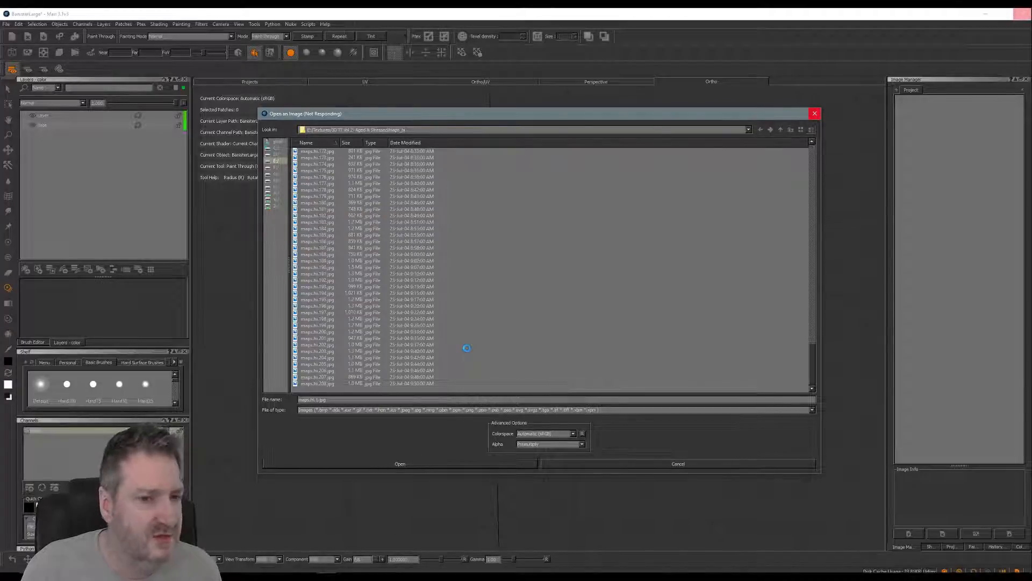
key(ctrl+a)
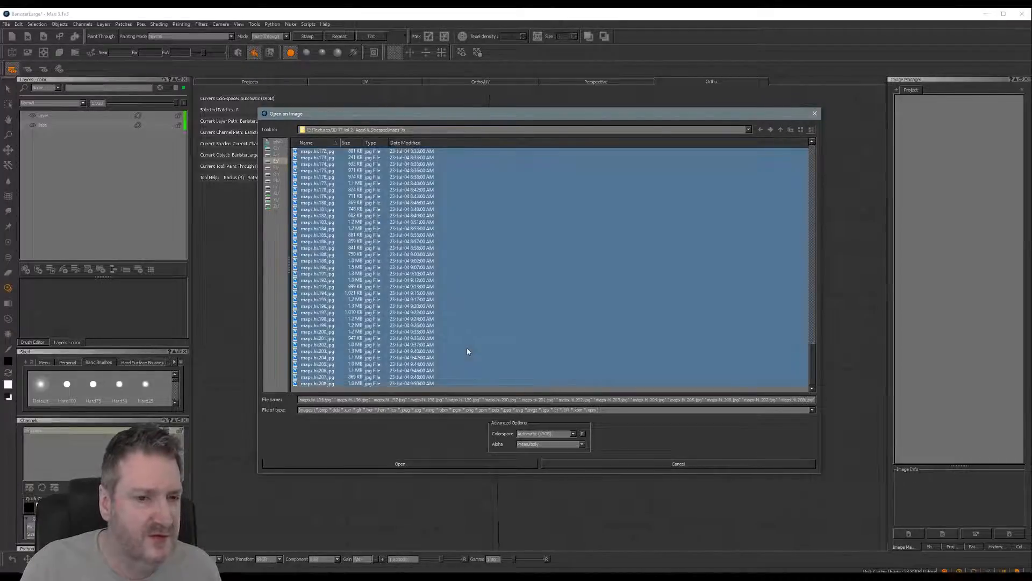
click(402, 463)
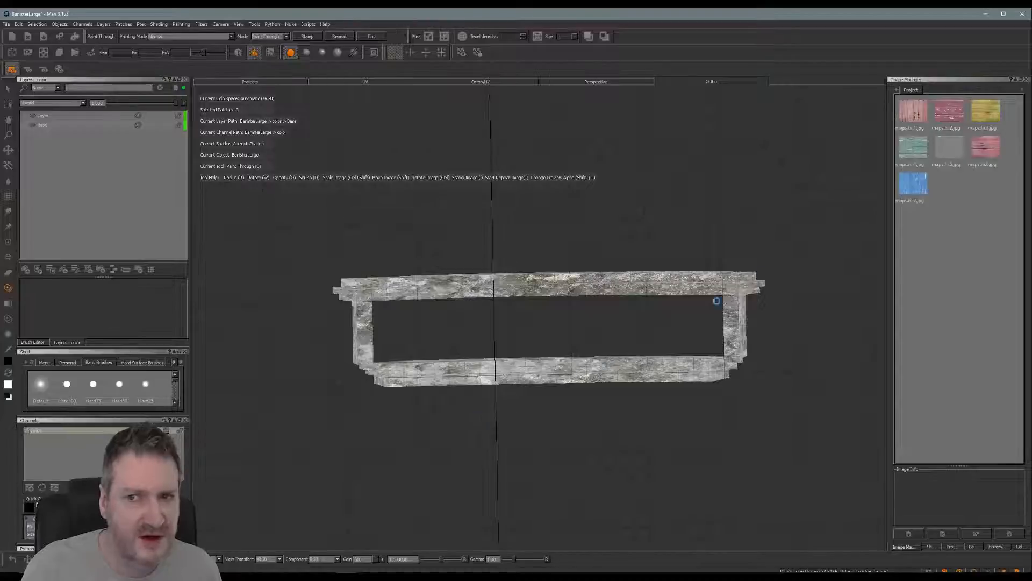
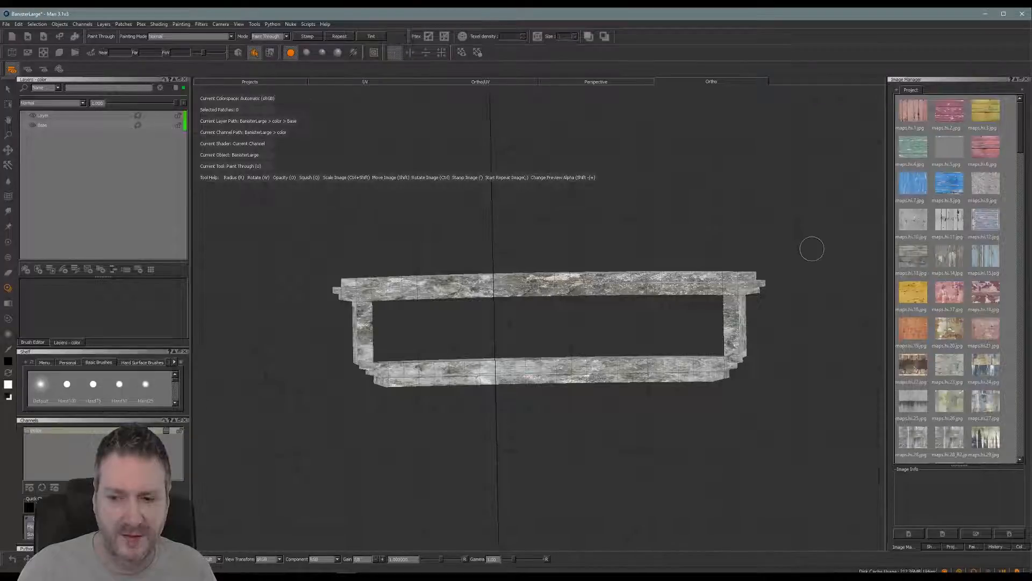
Step: Load every image from the maps_hi folder of the Dirt & Graffiti set into the Image Manager
click(909, 534)
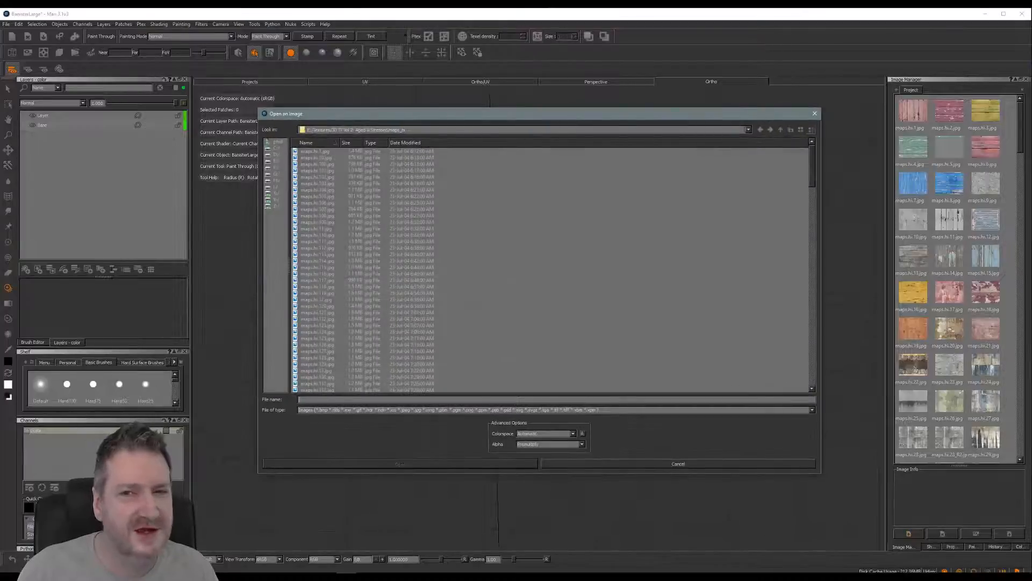
click(781, 129)
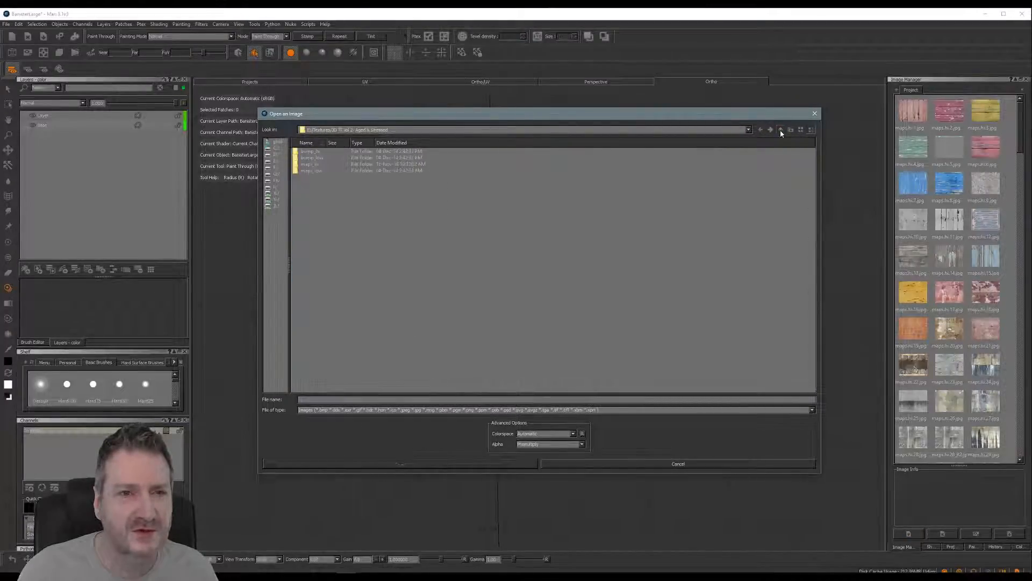
click(781, 129)
double_click(344, 176)
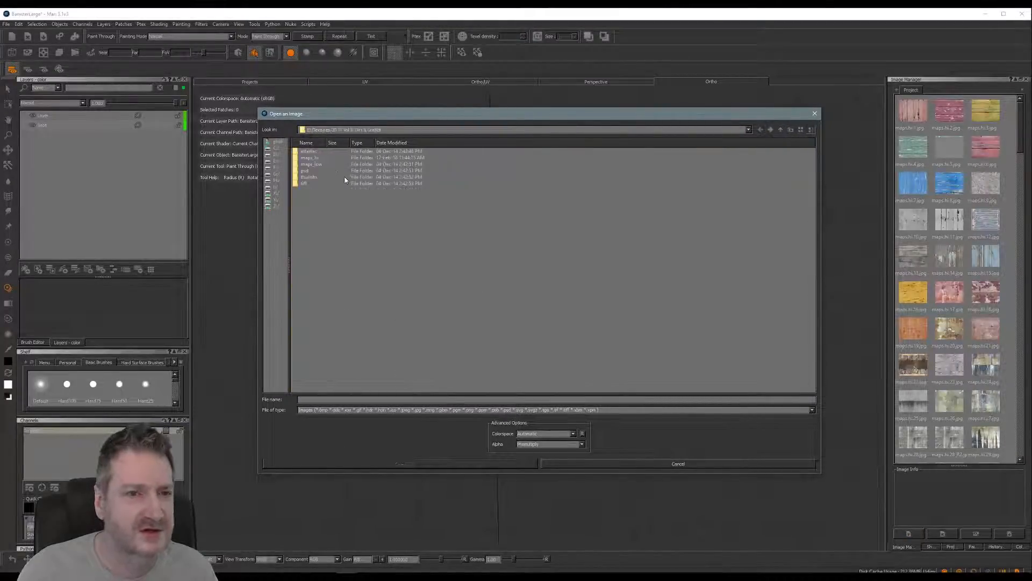
double_click(319, 158)
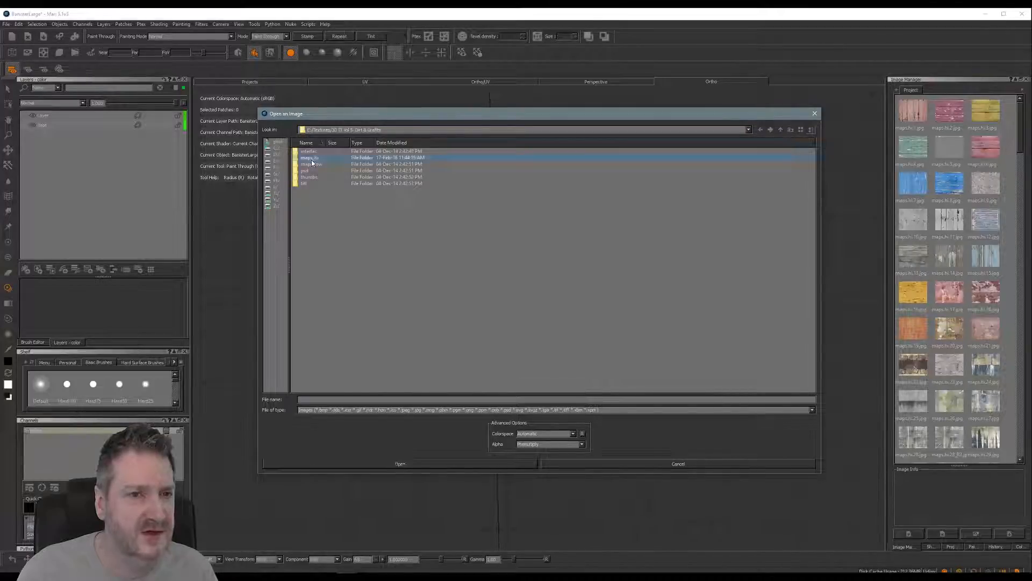
click(322, 153)
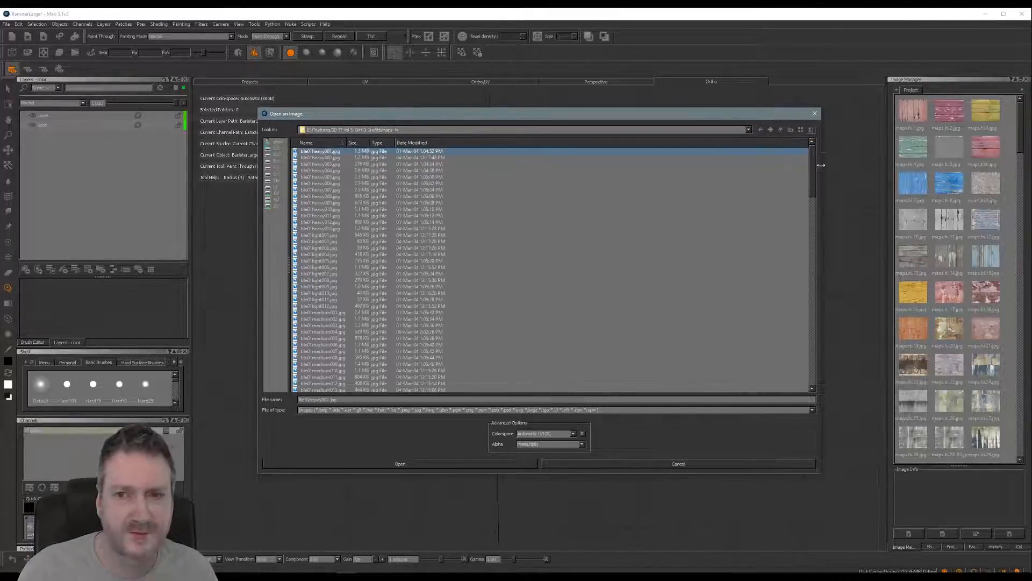
drag(812, 174, 815, 370)
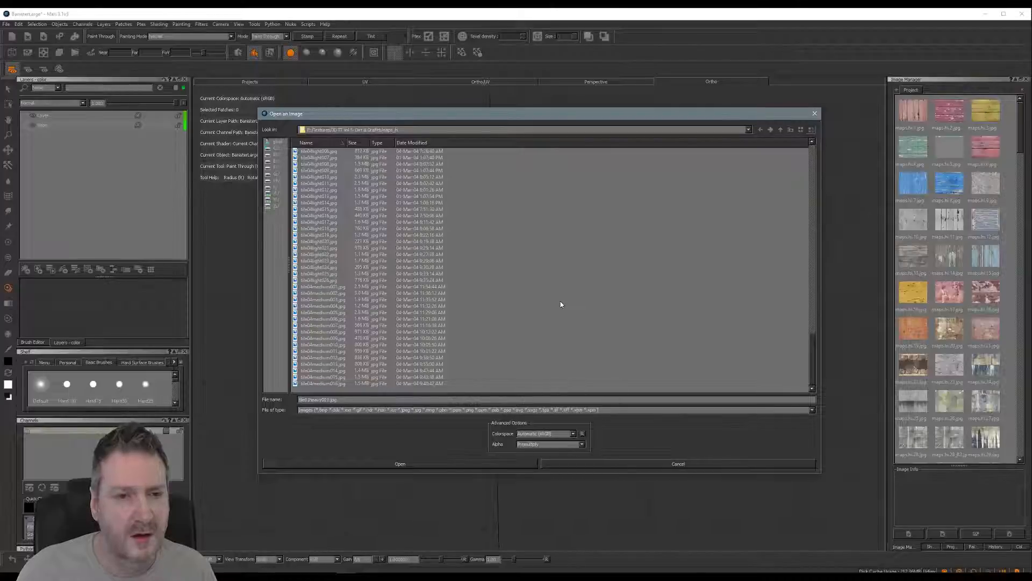
key(ctrl+a)
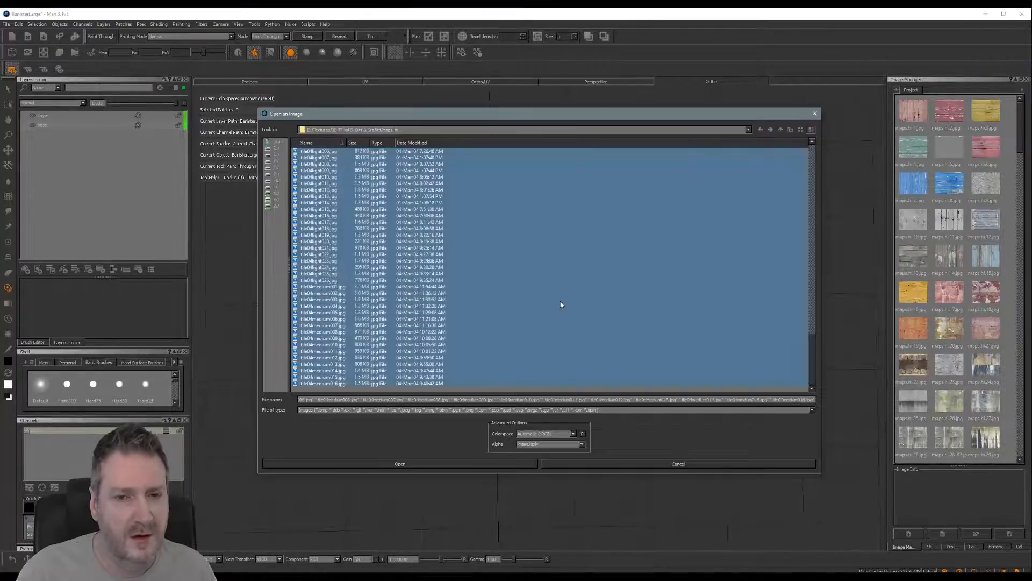
click(407, 465)
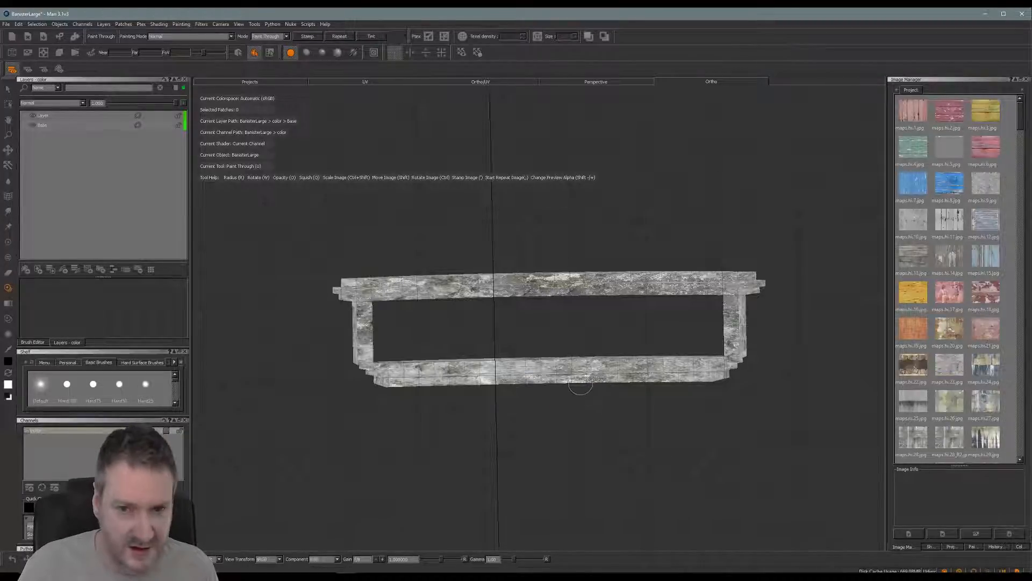
Step: Frame the banister frontally and add a new paint layer at the top of the color channel's layer stack
alt+drag(403, 323, 388, 312)
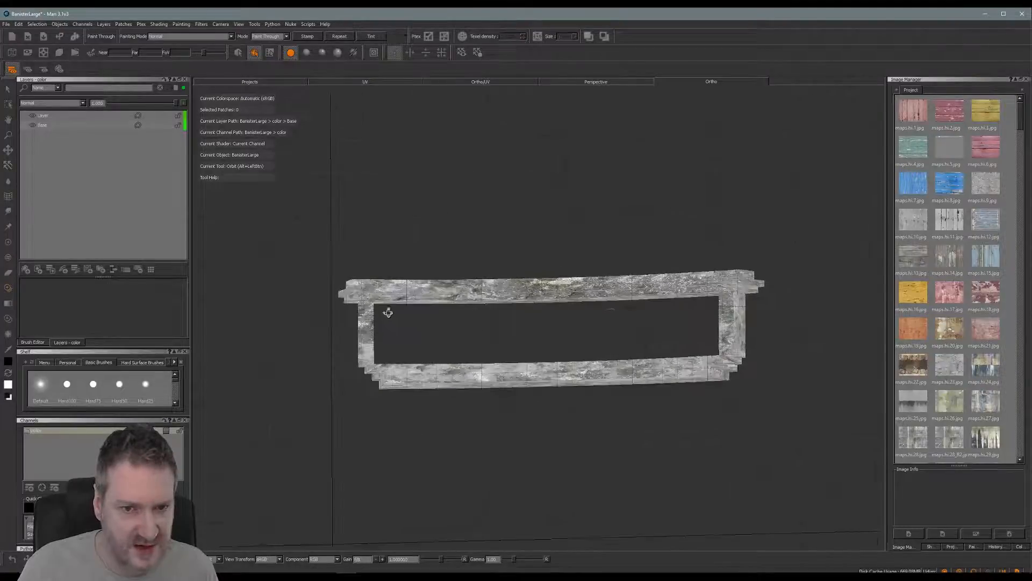
alt+drag(602, 327, 541, 342)
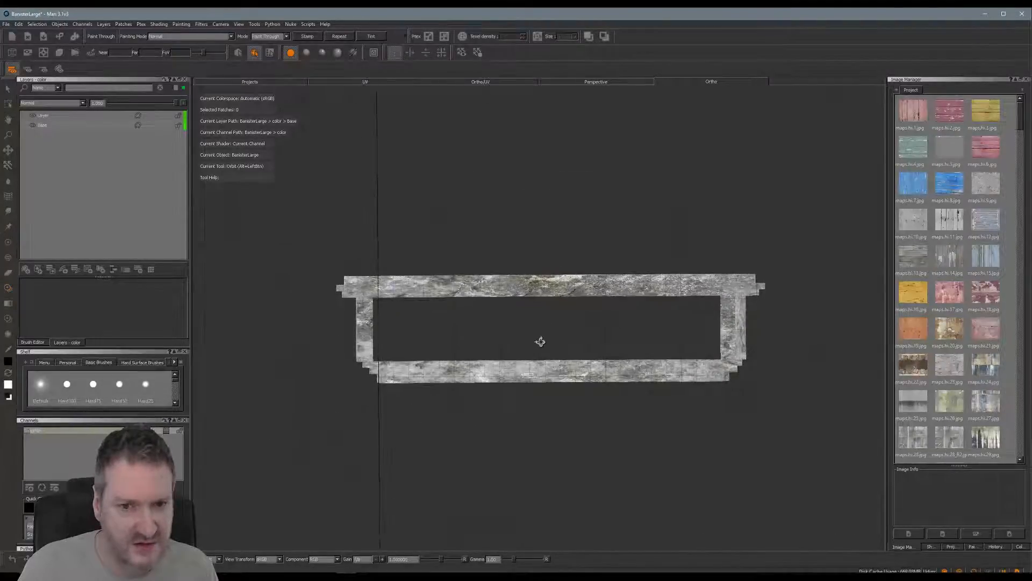
mouse_move(542, 341)
alt+right_down()
mouse_move(601, 338)
mouse_move(587, 341)
alt+right_up()
alt+drag(587, 341, 577, 345)
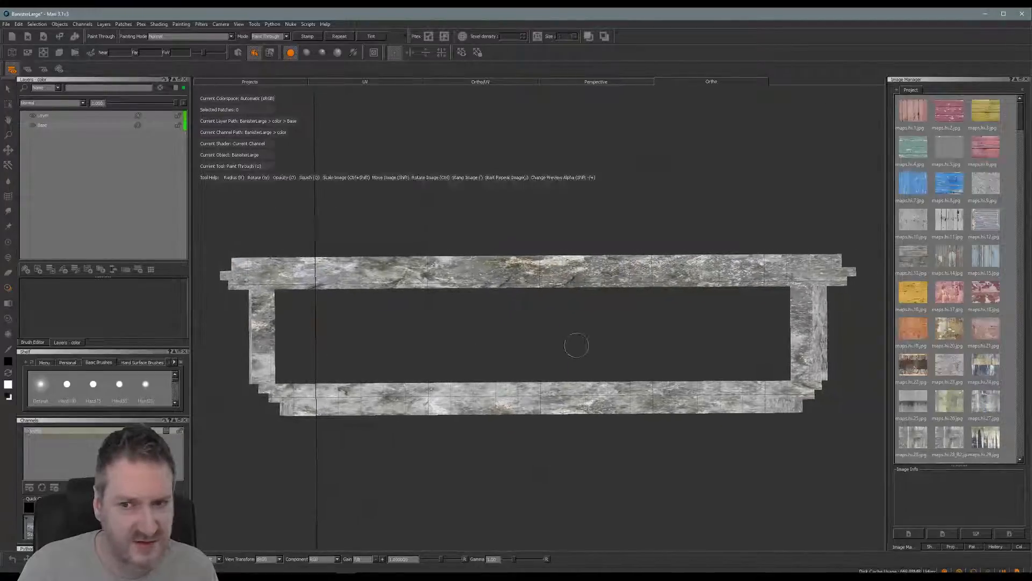
alt+right_drag(576, 345, 586, 348)
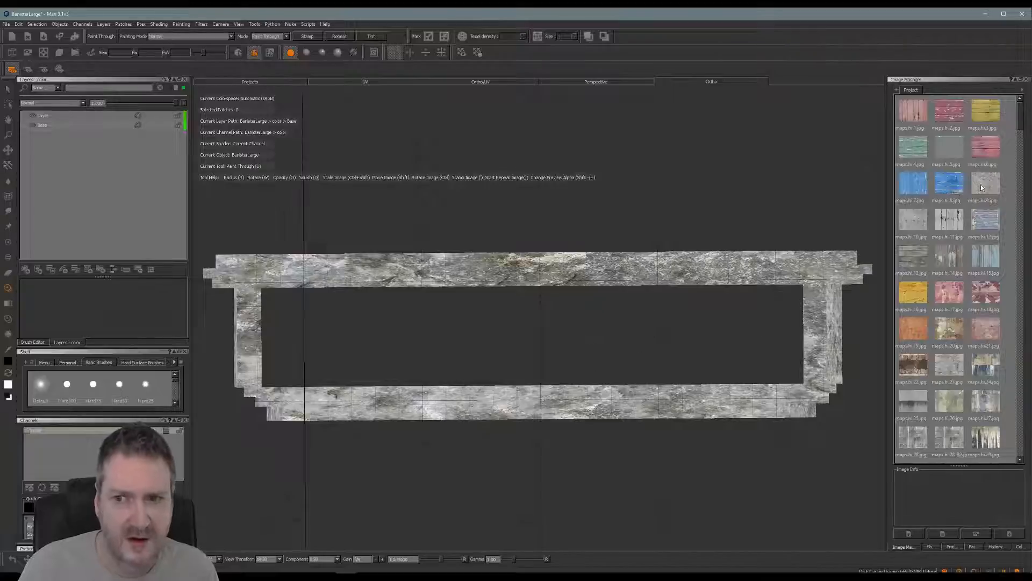
click(25, 269)
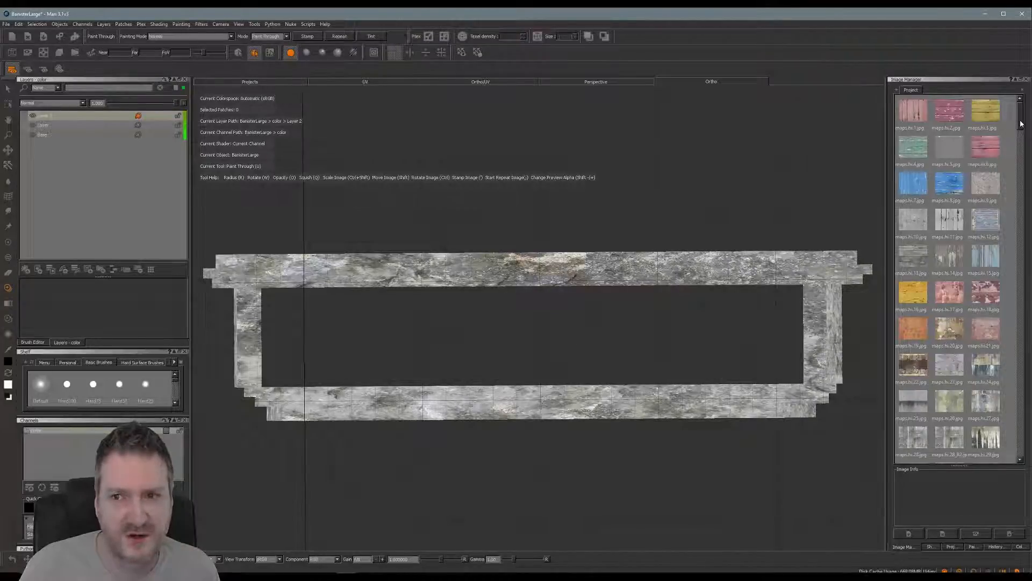
Step: Load maps.hi.24.jpg as the paint-through image, then level it and scale it down over the left half of the banister
scroll(1013, 156, down, 3)
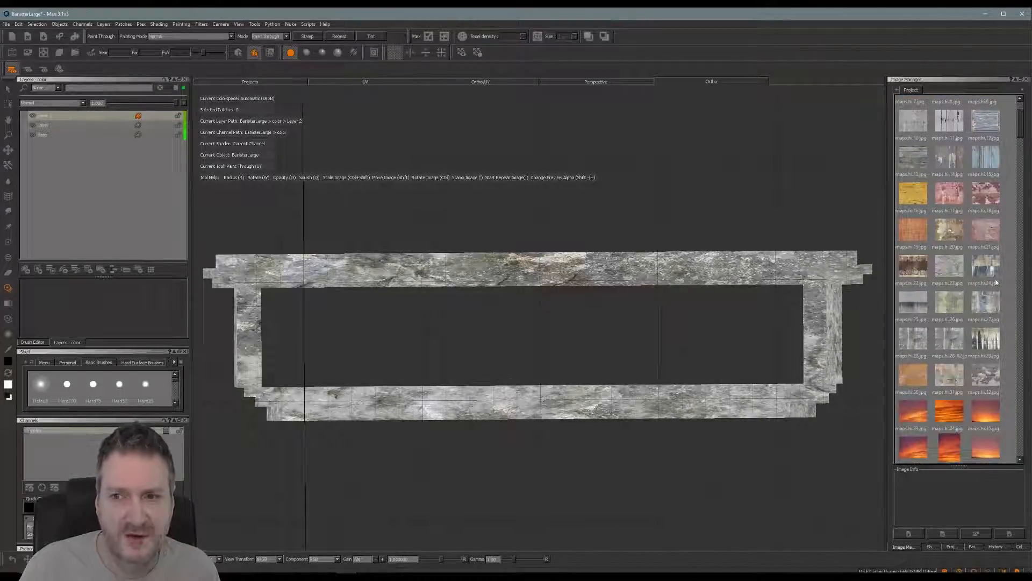
click(988, 269)
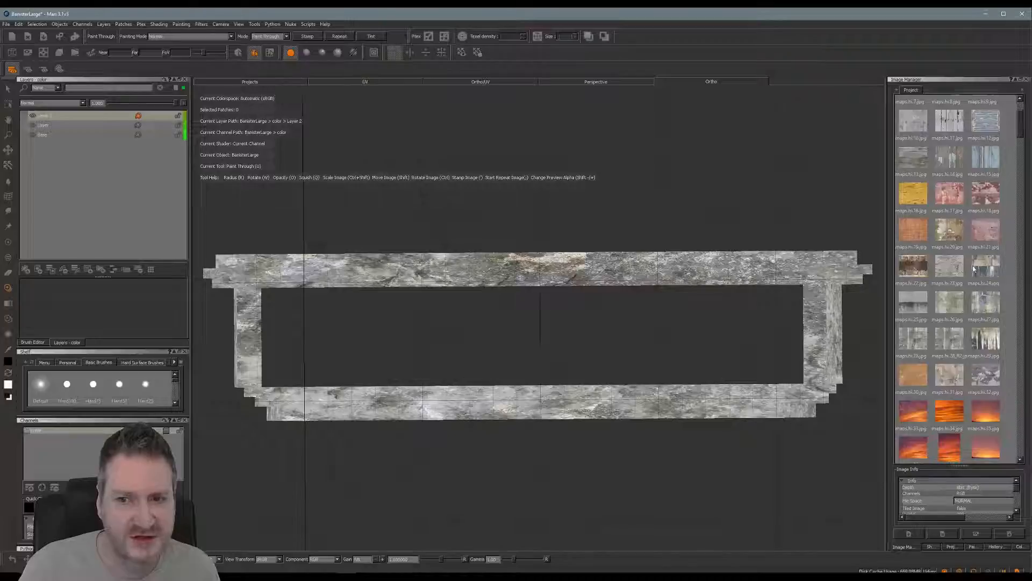
drag(973, 268, 452, 249)
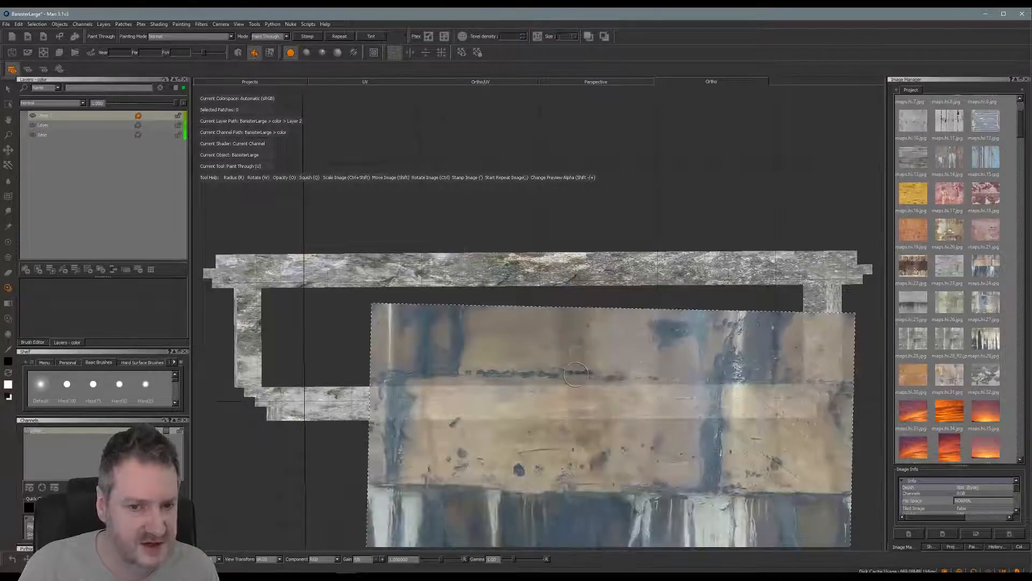
shift+drag(576, 381, 513, 261)
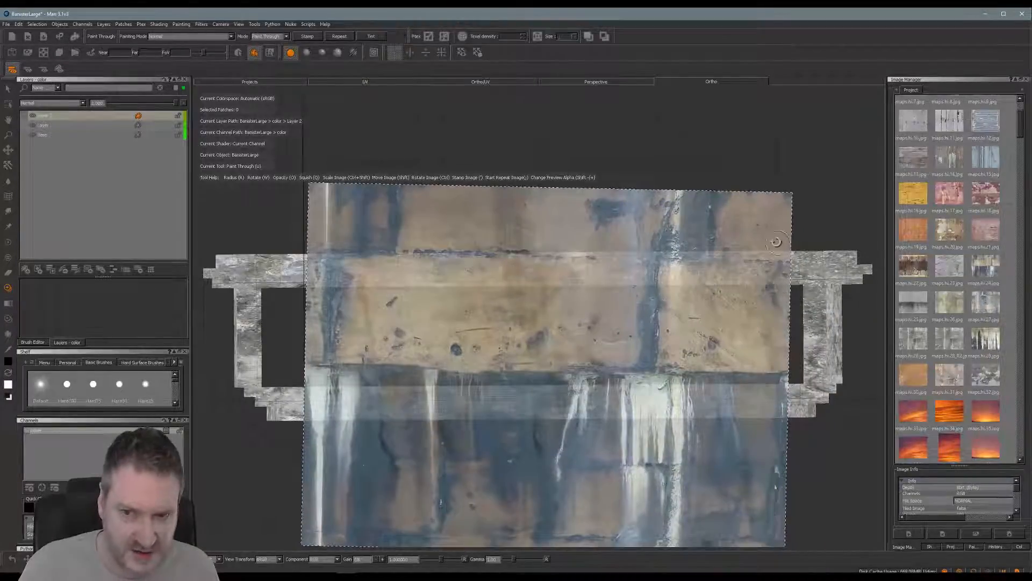
ctrl+drag(777, 241, 768, 229)
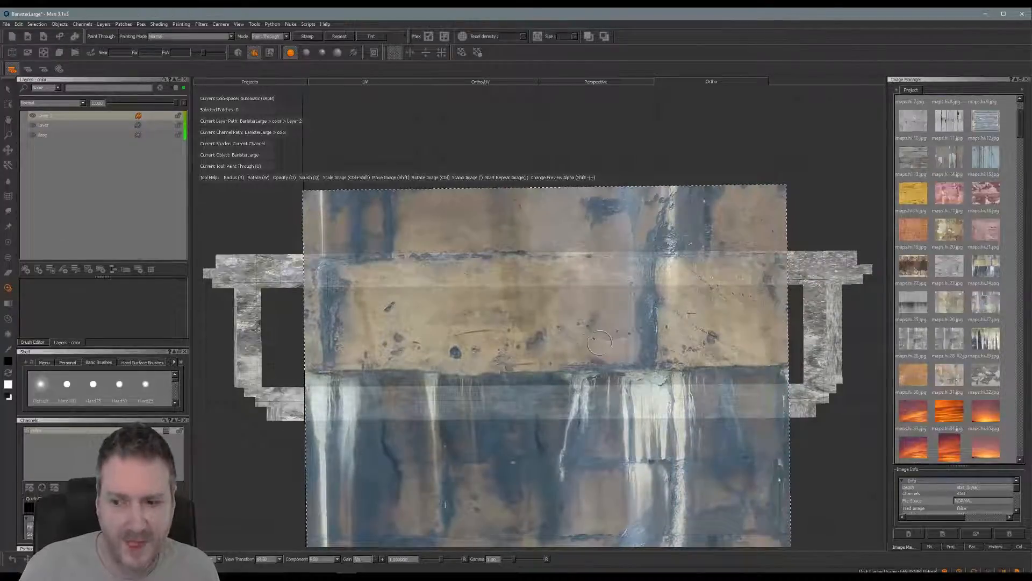
shift+drag(545, 349, 493, 282)
ctrl+shift+drag(572, 315, 463, 338)
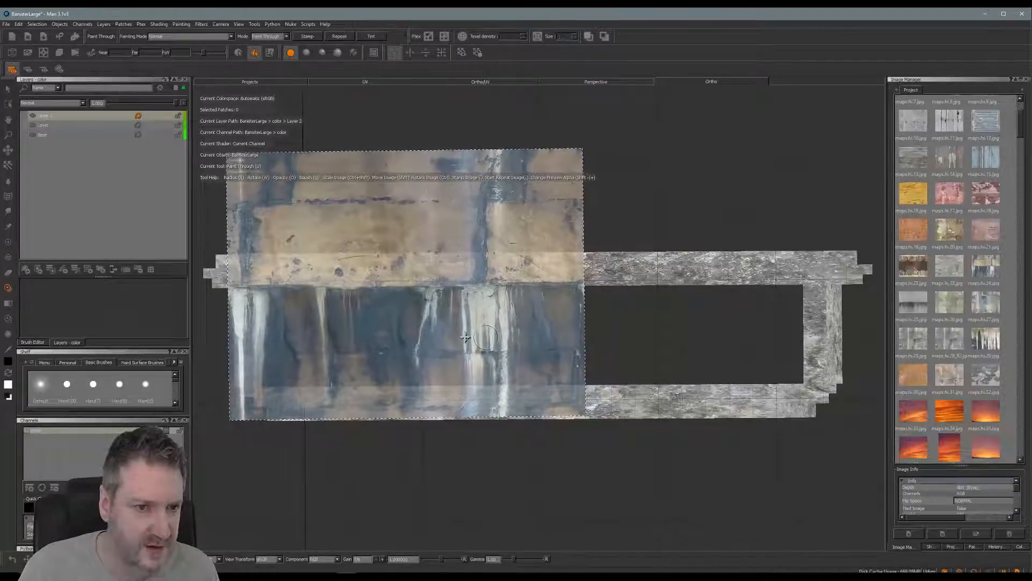
Step: Paint the image's lower blue area onto the left post, the whole lower rail and the right post, shifting the image across for the right half
mouse_move(257, 305)
mouse_down()
mouse_move(239, 291)
mouse_move(226, 303)
mouse_move(221, 393)
mouse_up()
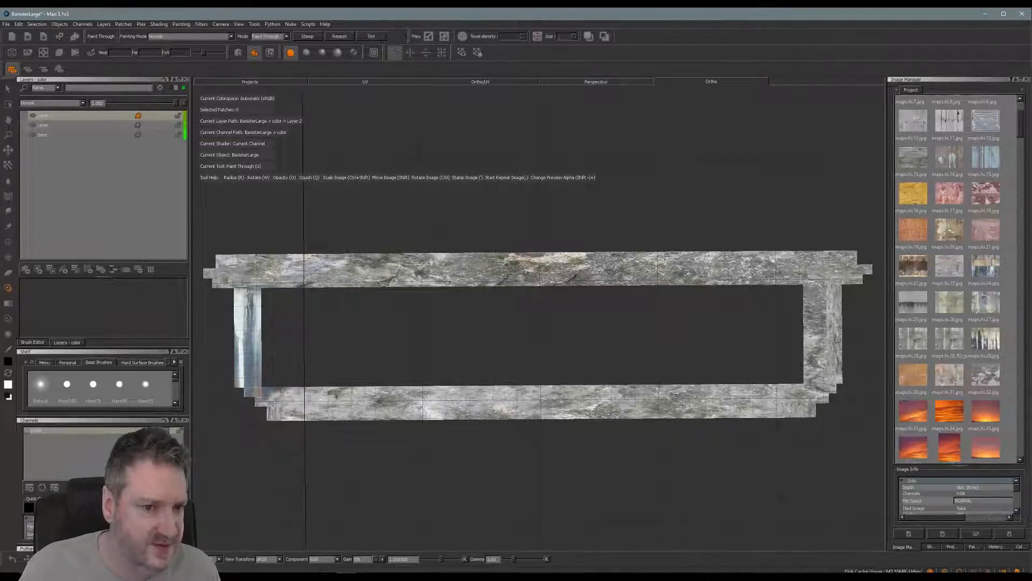
mouse_move(269, 388)
mouse_down()
mouse_move(303, 395)
mouse_move(277, 407)
mouse_move(285, 416)
mouse_move(409, 398)
mouse_move(511, 398)
mouse_move(570, 412)
mouse_move(584, 403)
mouse_move(581, 390)
mouse_up()
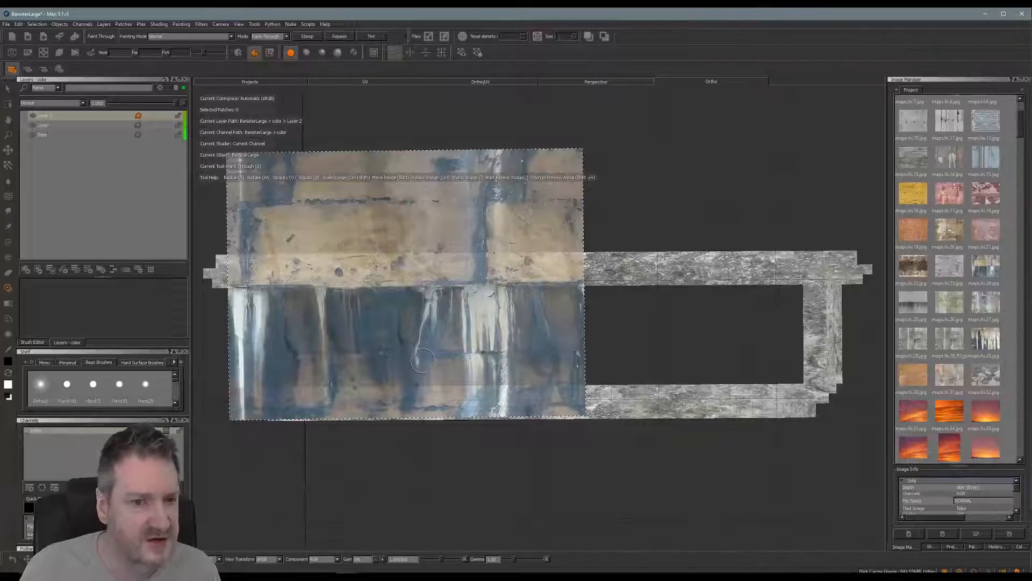
shift+drag(380, 338, 657, 340)
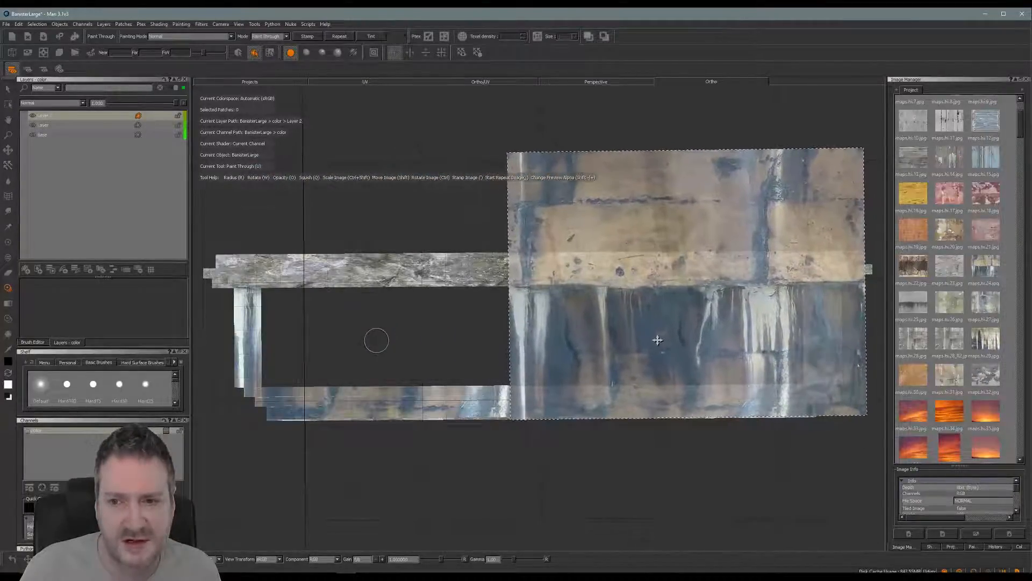
mouse_move(828, 285)
mouse_down()
mouse_move(839, 288)
mouse_move(812, 286)
mouse_move(822, 308)
mouse_move(823, 360)
mouse_move(808, 368)
mouse_move(822, 382)
mouse_move(812, 403)
mouse_move(688, 409)
mouse_move(777, 393)
mouse_move(586, 392)
mouse_move(645, 411)
mouse_move(593, 418)
mouse_up()
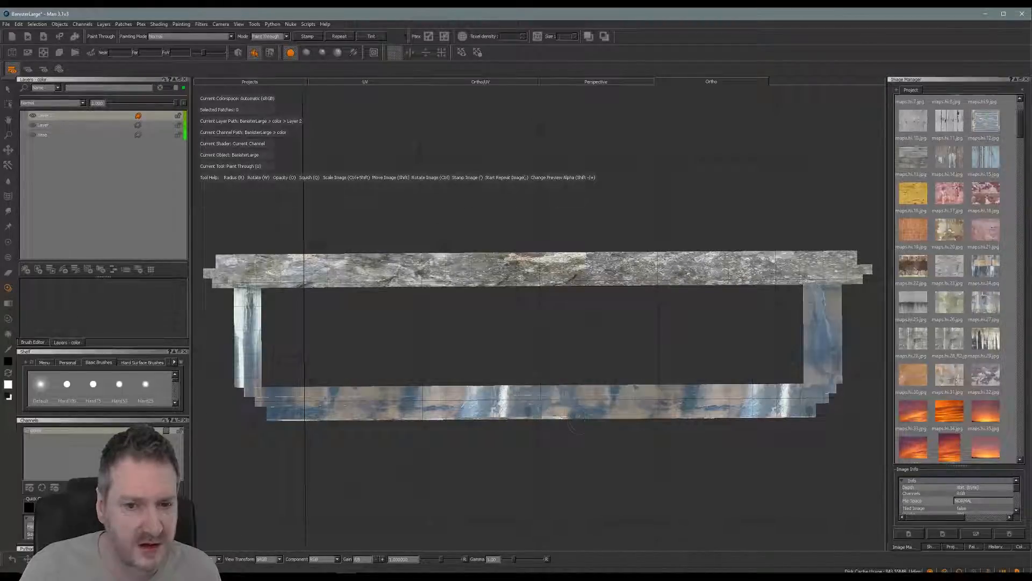
drag(579, 422, 620, 430)
key(b)
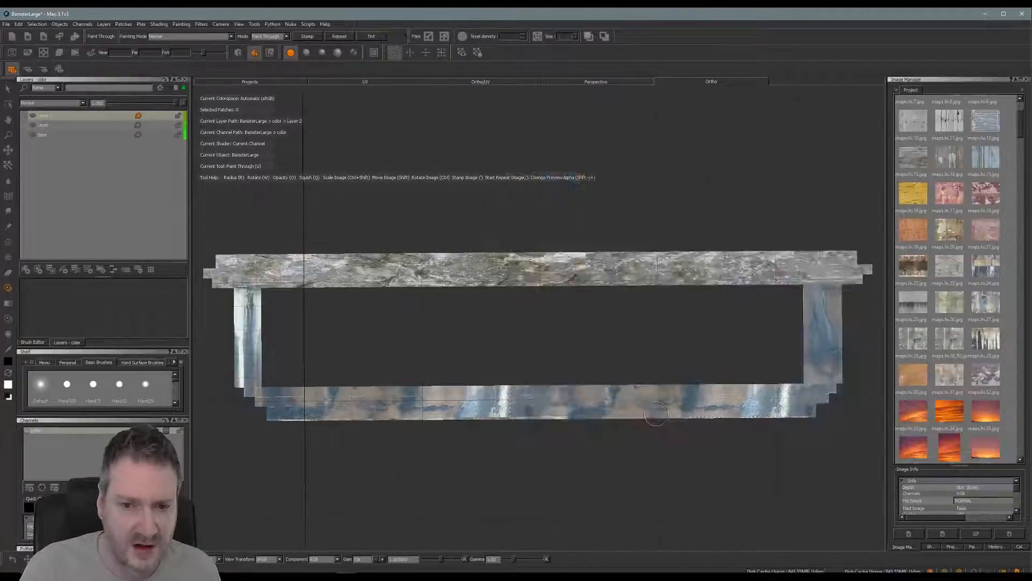
Step: Try projecting the image once more over the left half of the lower rail and undo it
shift+drag(733, 338, 456, 343)
shift+drag(453, 342, 451, 343)
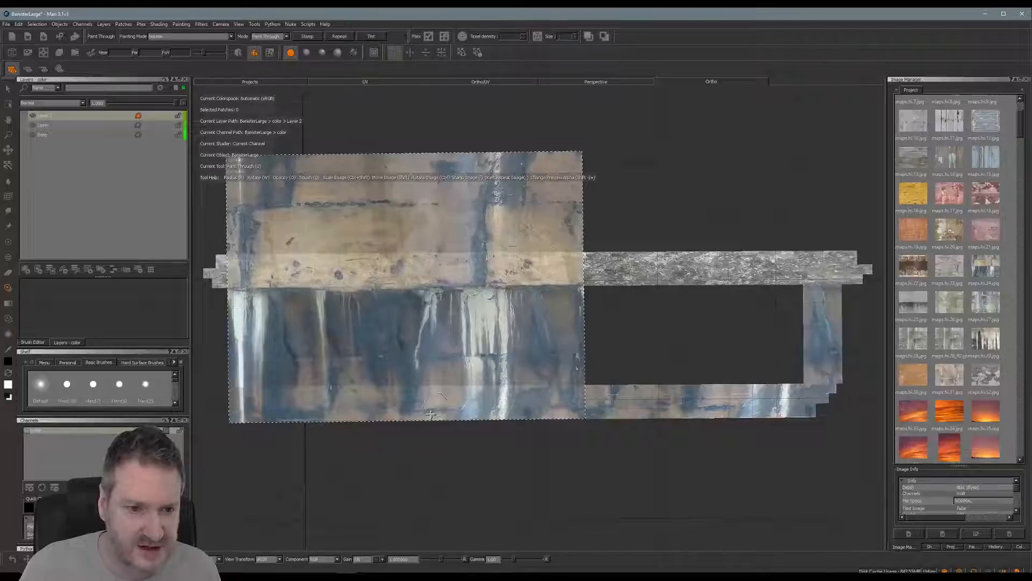
key(apostrophe)
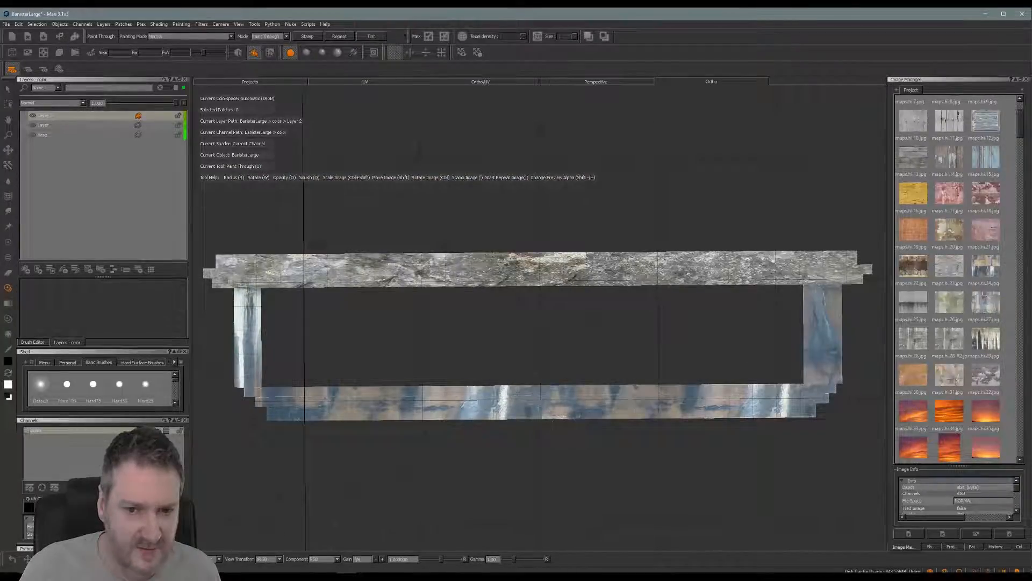
key(ctrl+z)
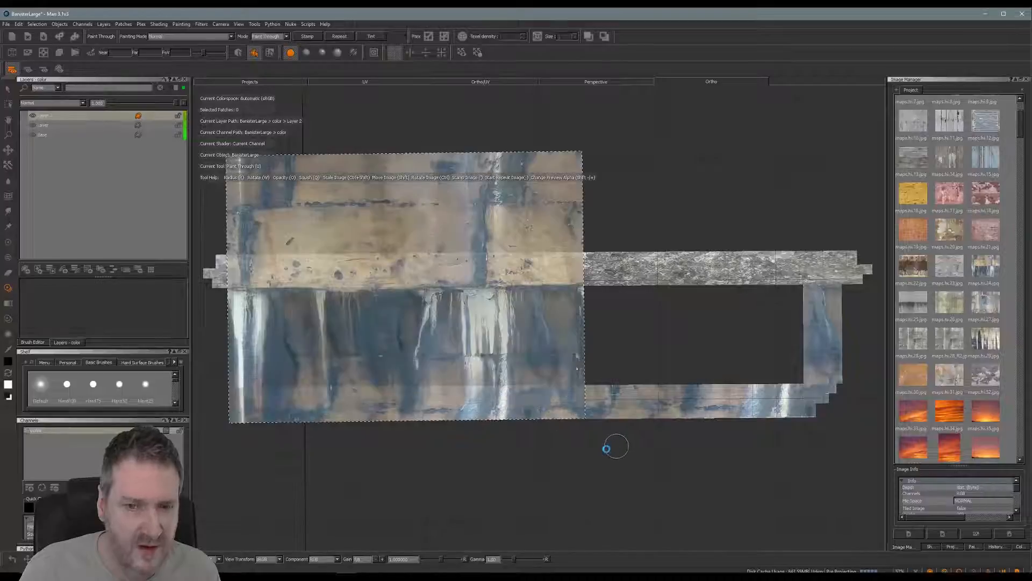
key(ctrl+z)
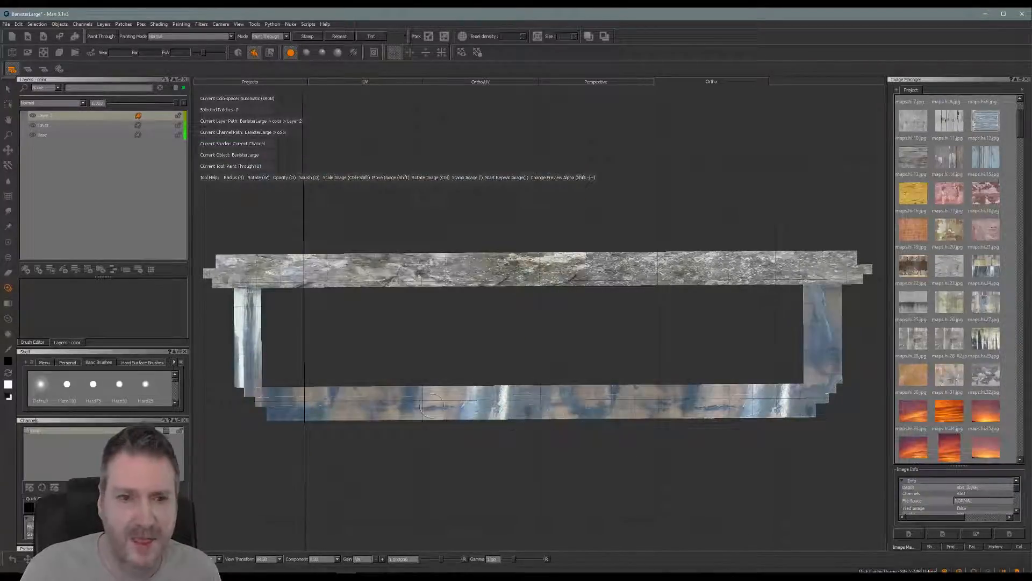
Step: Paint the image's blue streaked area along the full upper rail, covering the left half first and then the right half
mouse_move(356, 340)
shift+mouse_down()
mouse_move(382, 274)
mouse_move(298, 261)
shift+mouse_up()
mouse_move(209, 256)
mouse_down()
mouse_move(228, 282)
mouse_move(282, 268)
mouse_move(267, 258)
mouse_move(344, 277)
mouse_move(376, 257)
mouse_move(455, 280)
mouse_move(495, 266)
mouse_move(524, 284)
mouse_up()
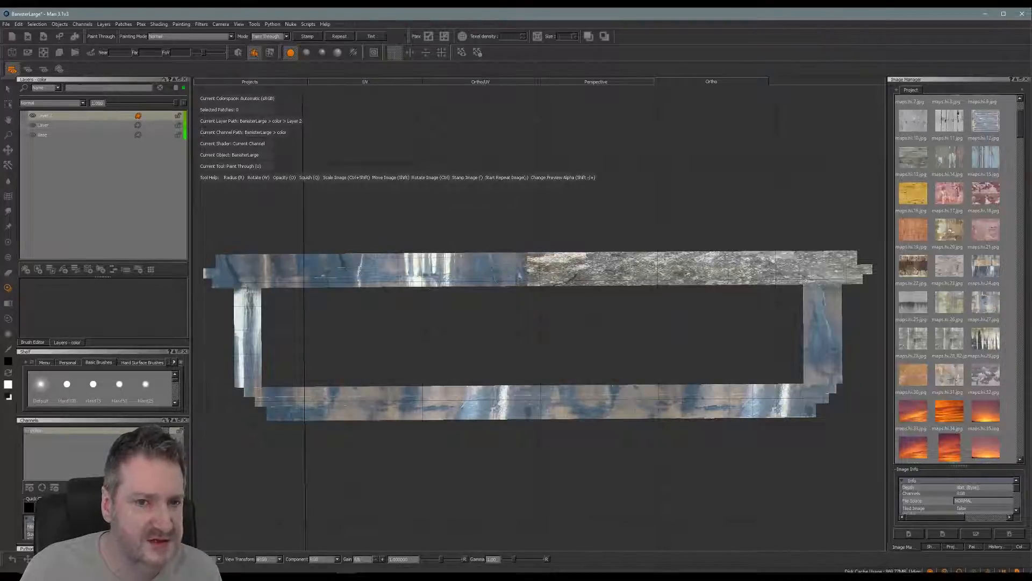
mouse_move(409, 276)
shift+mouse_down()
mouse_move(786, 279)
mouse_move(842, 261)
mouse_move(865, 268)
mouse_move(596, 257)
shift+mouse_up()
drag(699, 271, 768, 275)
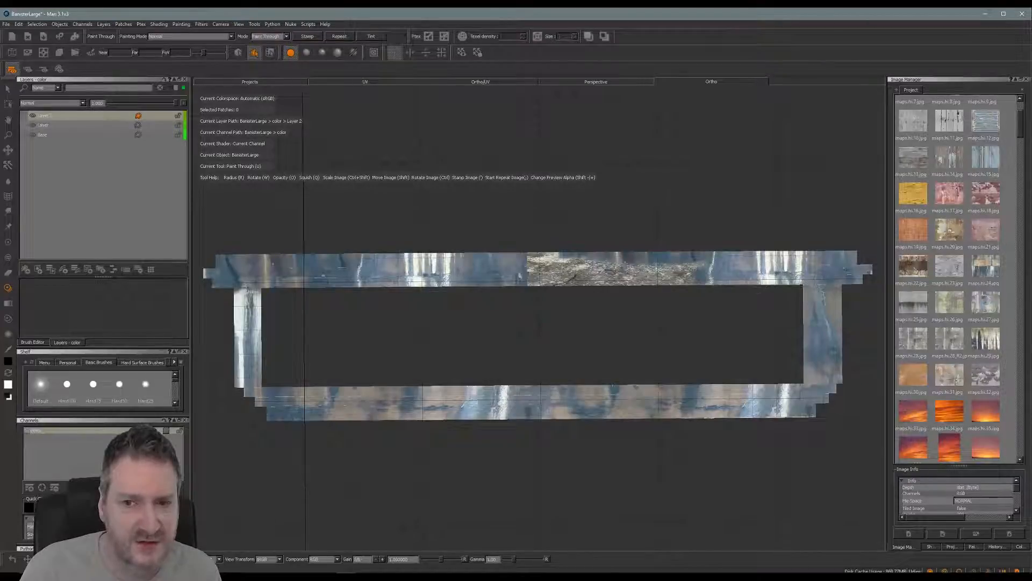
mouse_move(696, 273)
mouse_down()
mouse_move(565, 277)
mouse_move(579, 262)
mouse_up()
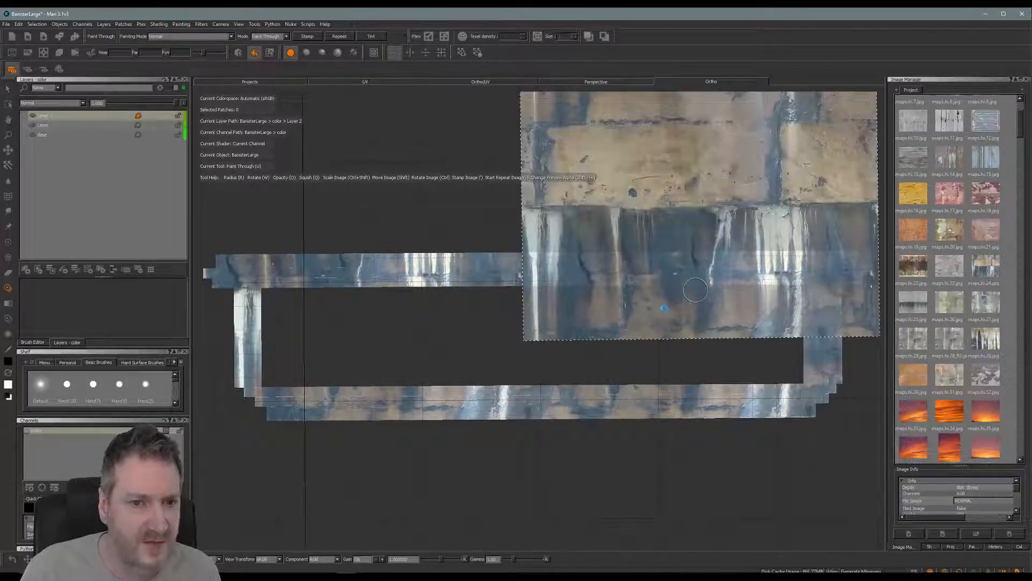
Step: Shift the image over the upper rail and paint over the bright streak and repeats around its middle
mouse_move(700, 282)
shift+mouse_down()
mouse_move(665, 218)
mouse_move(614, 169)
shift+mouse_up()
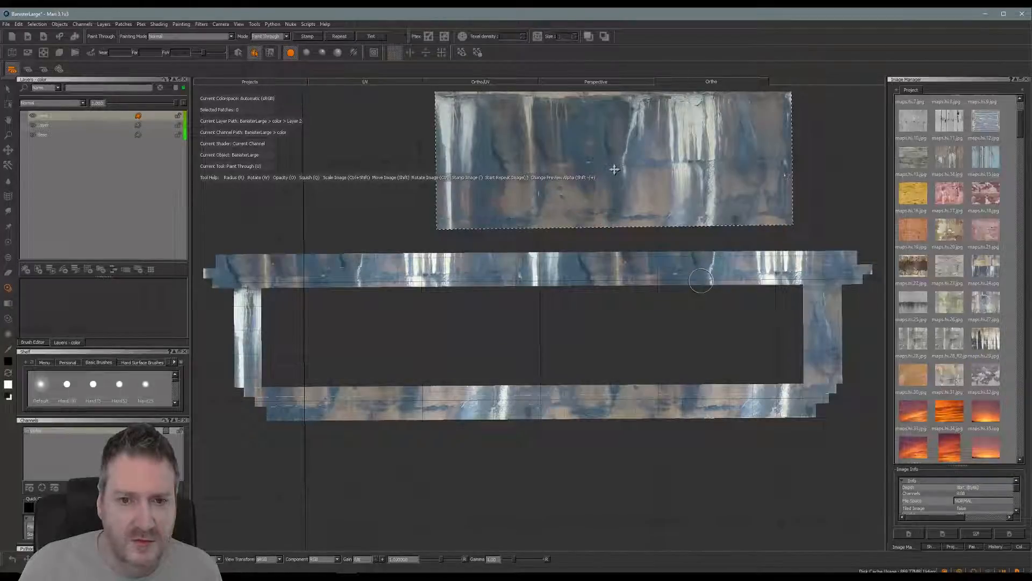
mouse_move(614, 169)
shift+mouse_down()
mouse_move(576, 177)
mouse_move(574, 312)
mouse_move(548, 257)
mouse_move(554, 270)
shift+mouse_up()
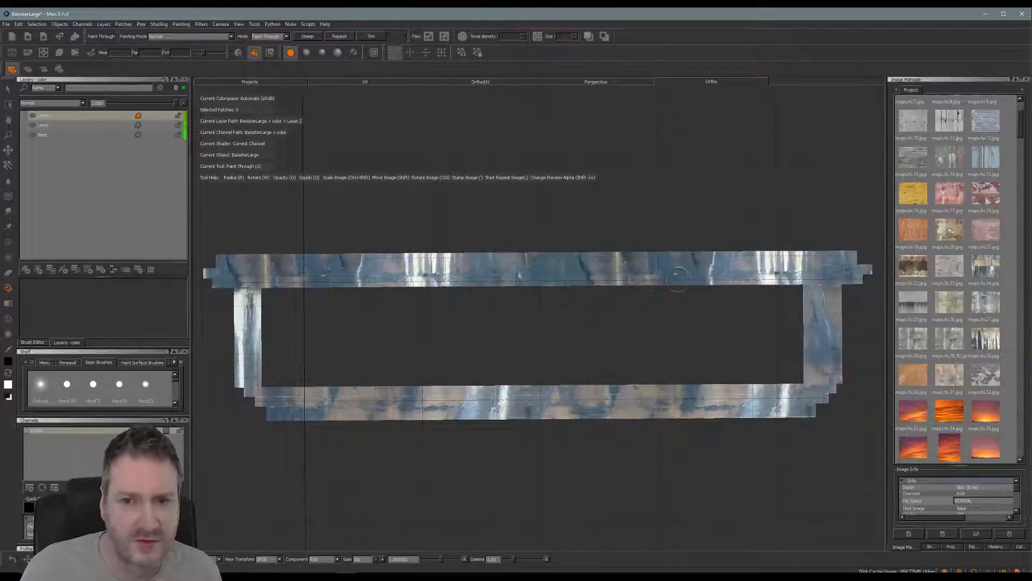
shift+drag(556, 307, 466, 258)
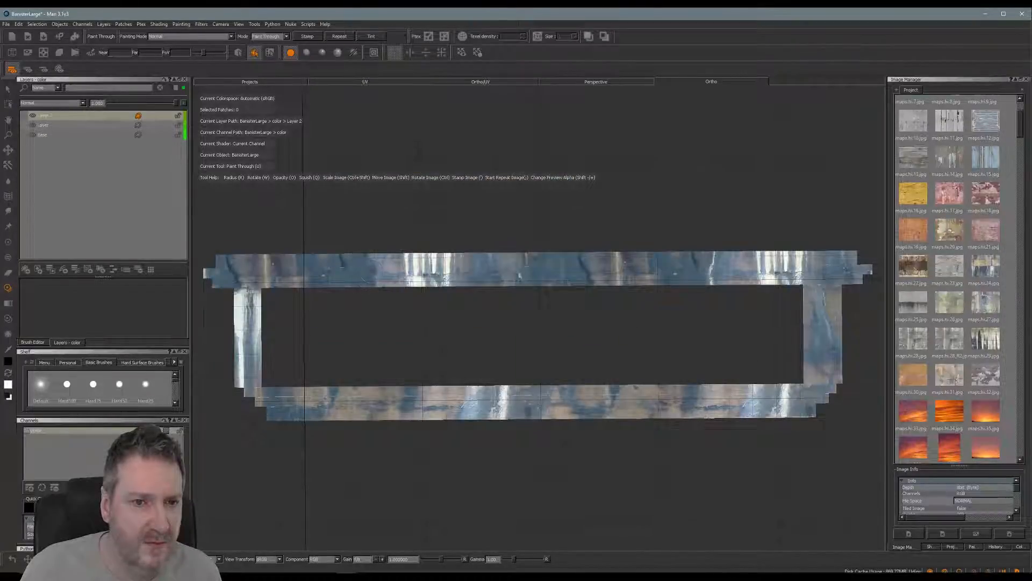
key(b)
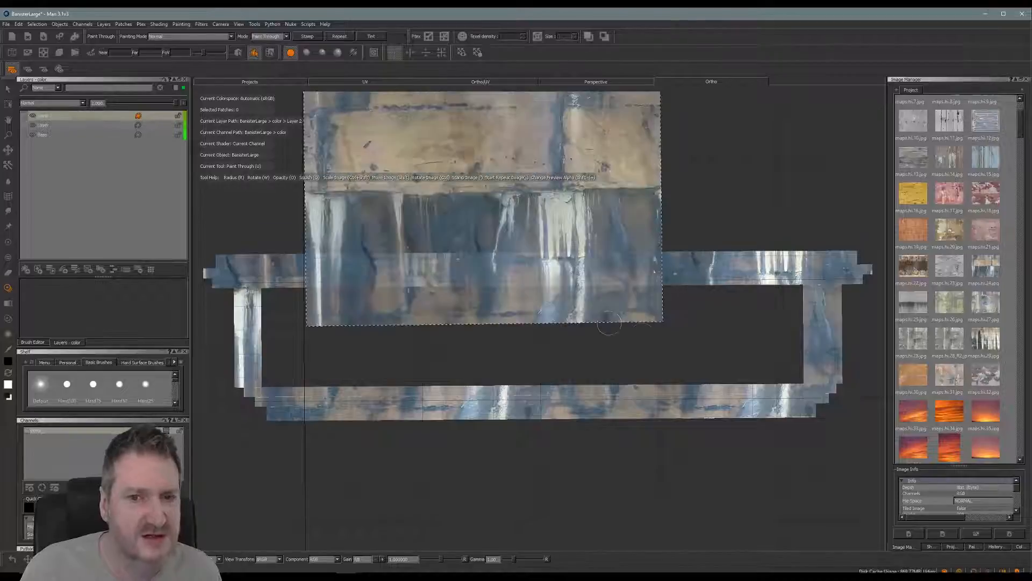
Step: Shift the image along the upper rail and paint over repeats near its left end and just right of its middle
mouse_move(559, 280)
shift+mouse_down()
mouse_move(478, 228)
mouse_move(561, 212)
mouse_move(439, 259)
shift+mouse_up()
drag(235, 268, 228, 267)
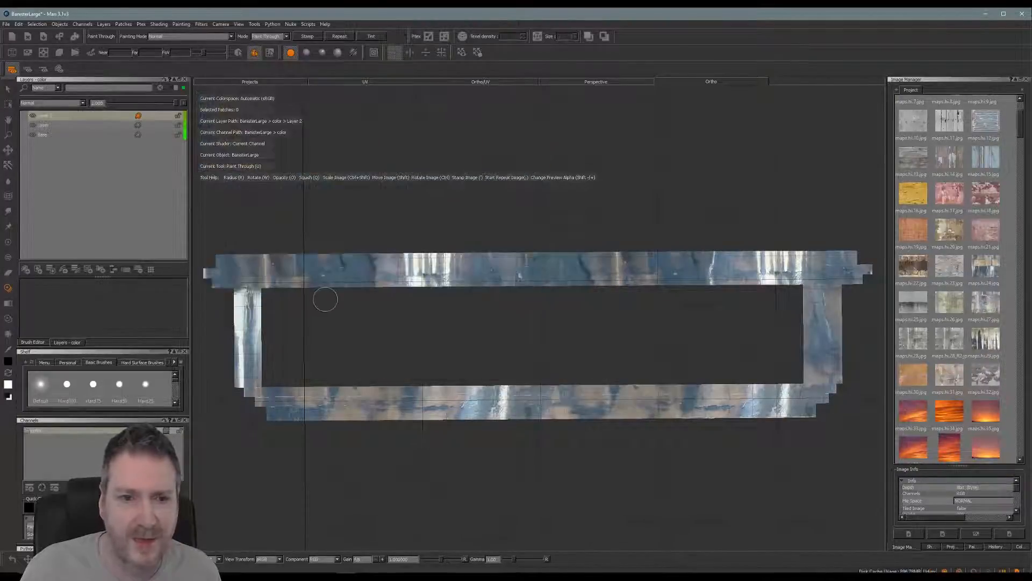
mouse_move(418, 256)
shift+mouse_down()
mouse_move(615, 177)
mouse_move(639, 234)
mouse_move(777, 273)
mouse_move(767, 264)
shift+mouse_up()
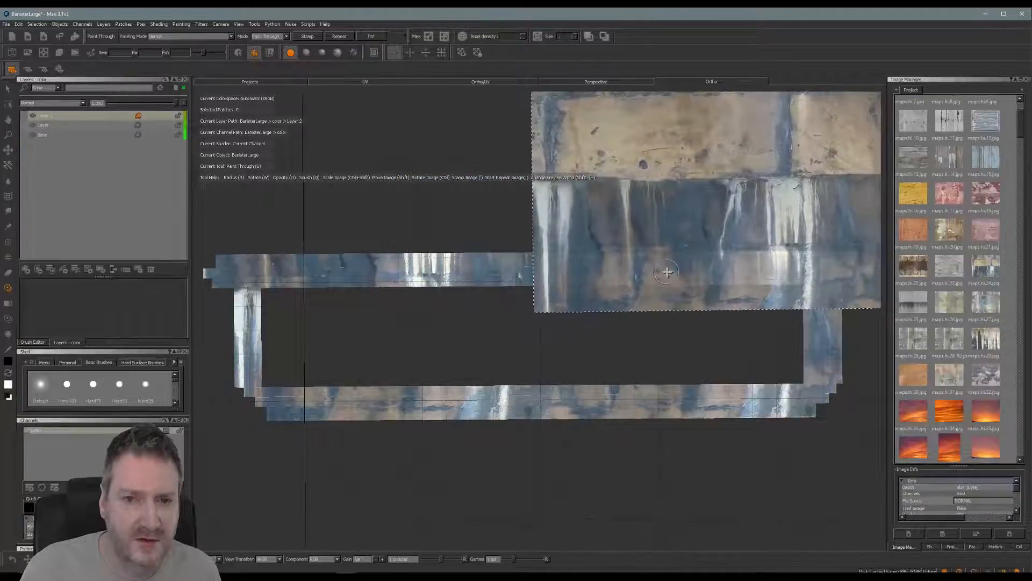
drag(583, 257, 626, 328)
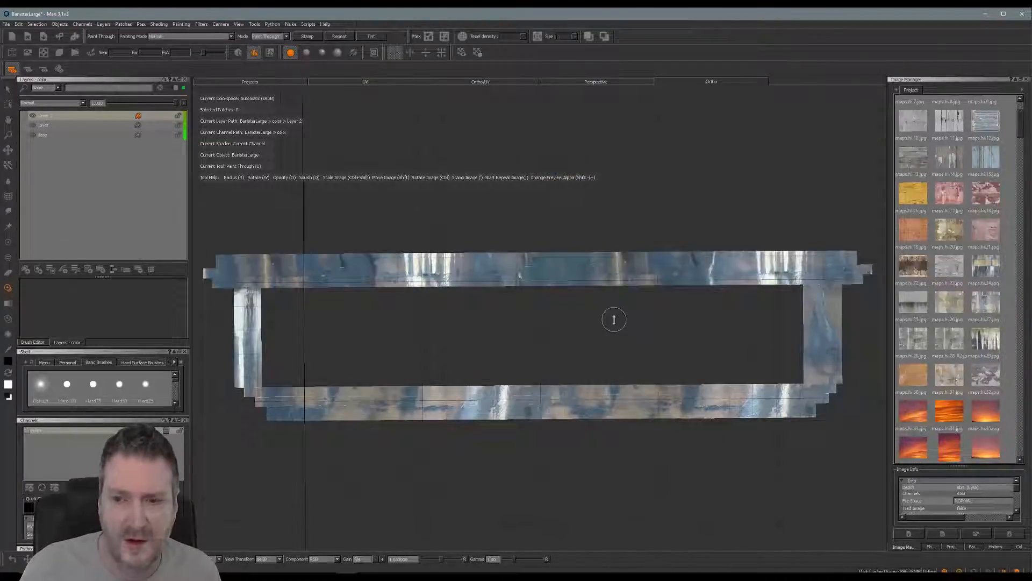
Step: Touch up the upper rail between its left end and bright streaks, then shift the image across and paint a patch in its right half
mouse_move(613, 317)
alt+middle_down()
mouse_move(579, 314)
mouse_move(595, 311)
alt+middle_up()
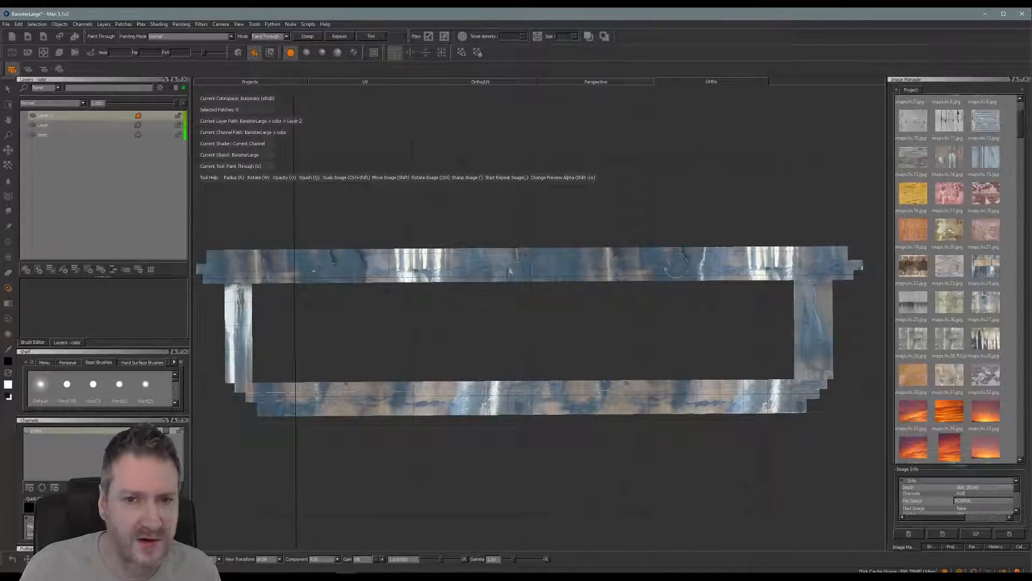
alt+middle_drag(348, 302, 357, 305)
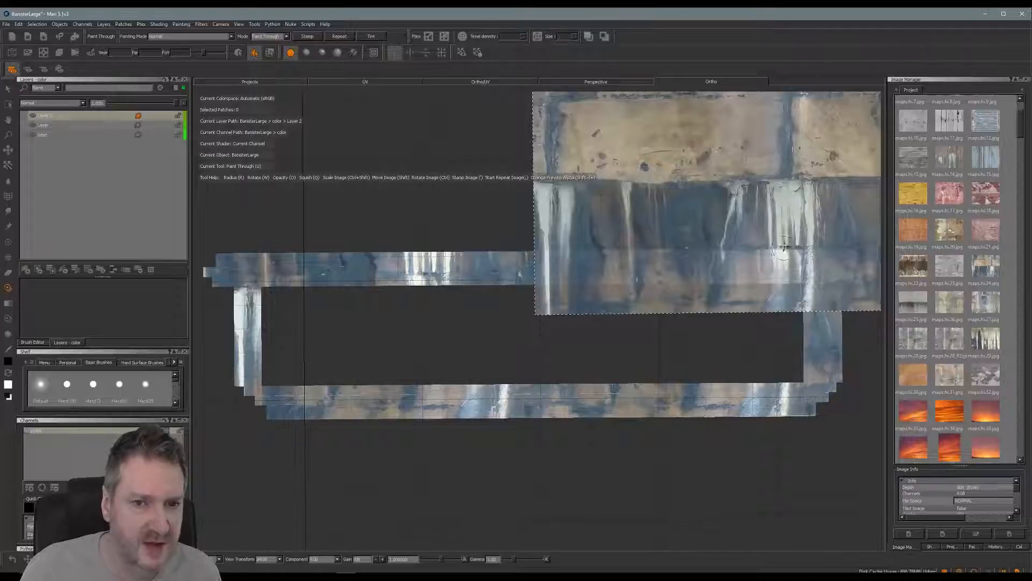
shift+drag(783, 246, 473, 242)
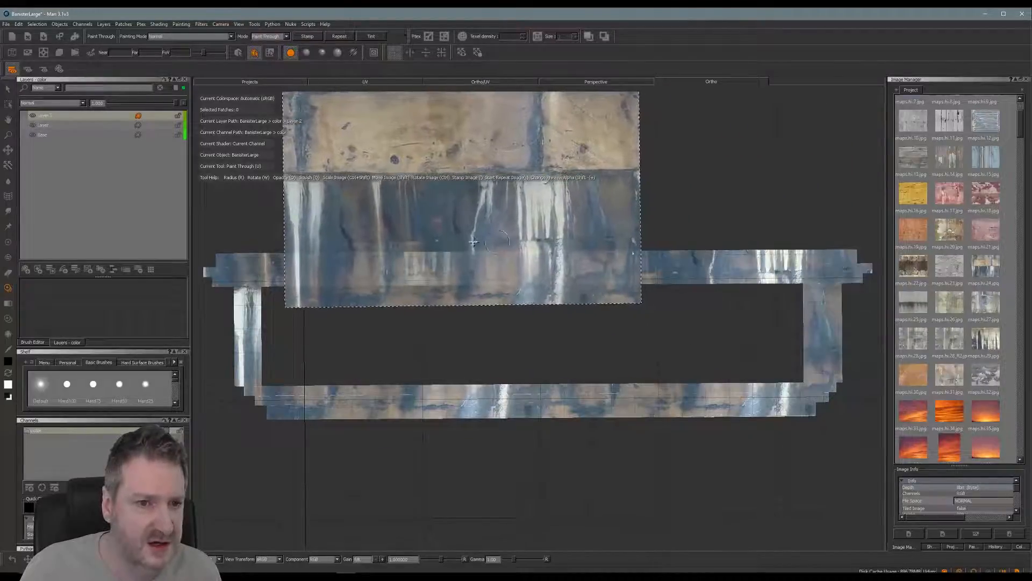
shift+drag(443, 275, 447, 275)
mouse_move(336, 271)
mouse_down()
mouse_move(337, 255)
mouse_move(354, 265)
mouse_move(325, 278)
mouse_up()
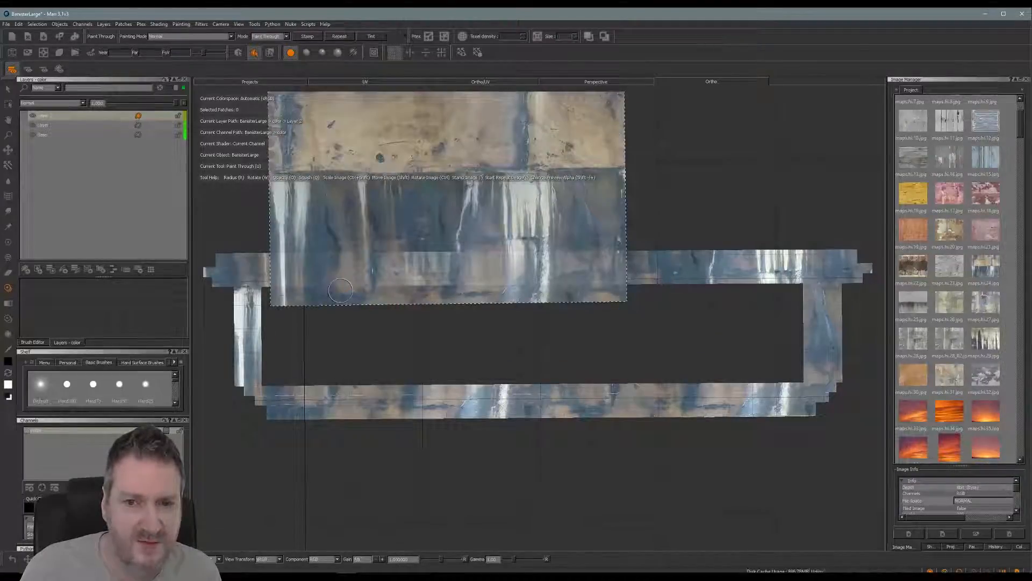
alt+drag(670, 282, 680, 273)
shift+drag(531, 260, 800, 262)
mouse_move(715, 251)
shift+mouse_down()
mouse_move(784, 212)
mouse_move(801, 253)
shift+mouse_up()
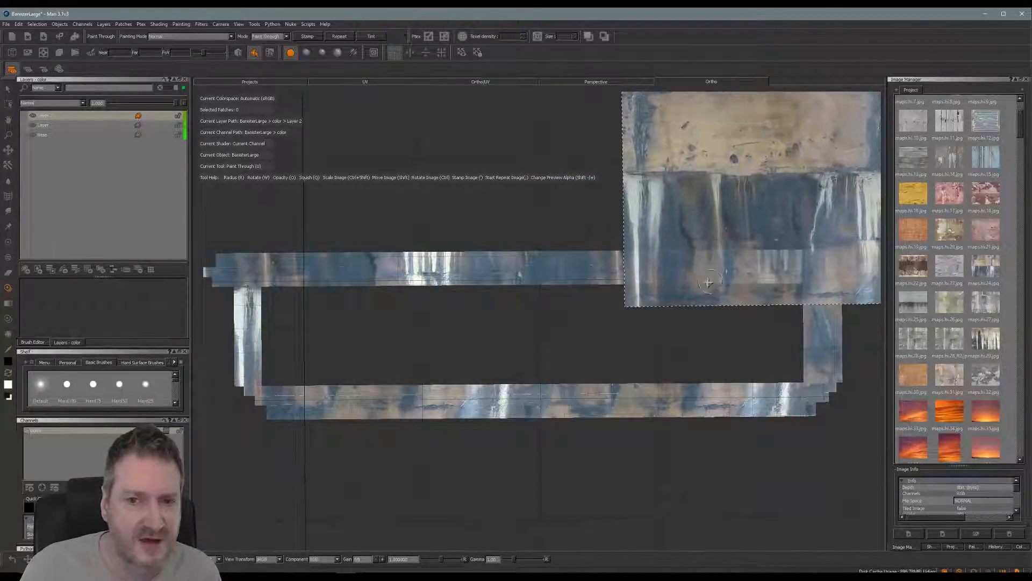
click(673, 272)
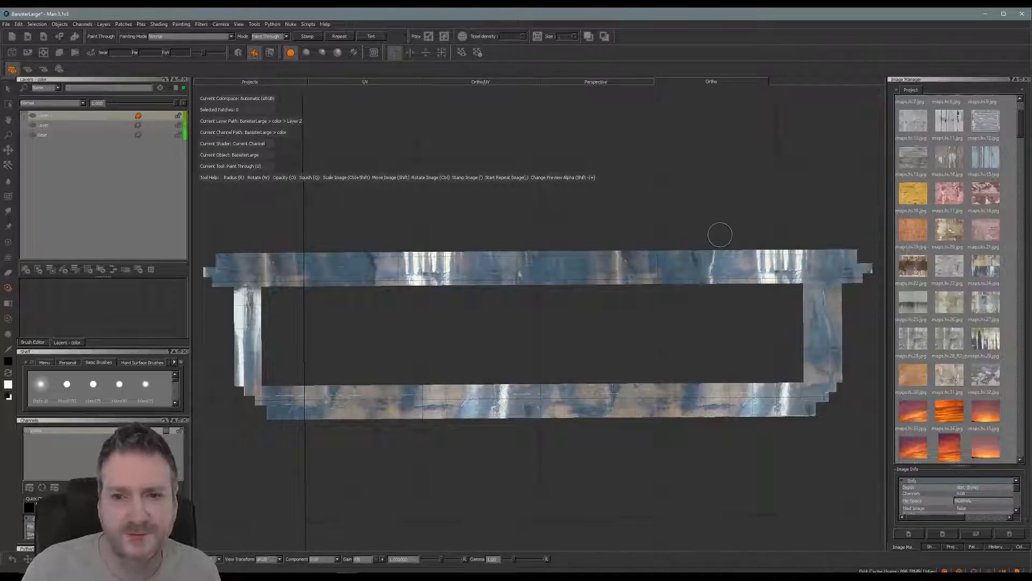
Step: Move the image's blue and tan area over the bright streaks left of the upper rail's middle, paint over them and bake the paint
alt+middle_drag(716, 225, 695, 224)
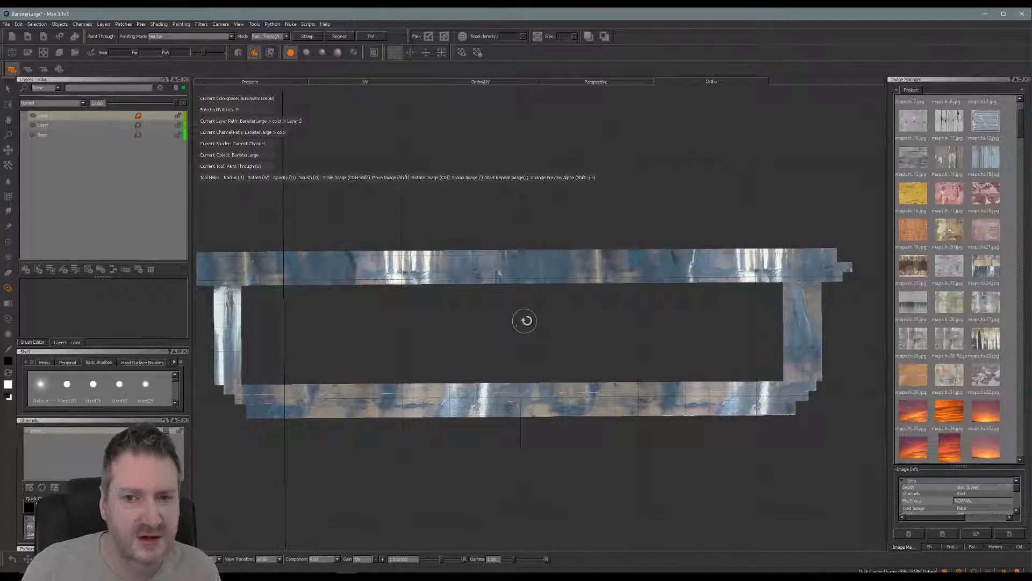
middle_drag(571, 316, 615, 325)
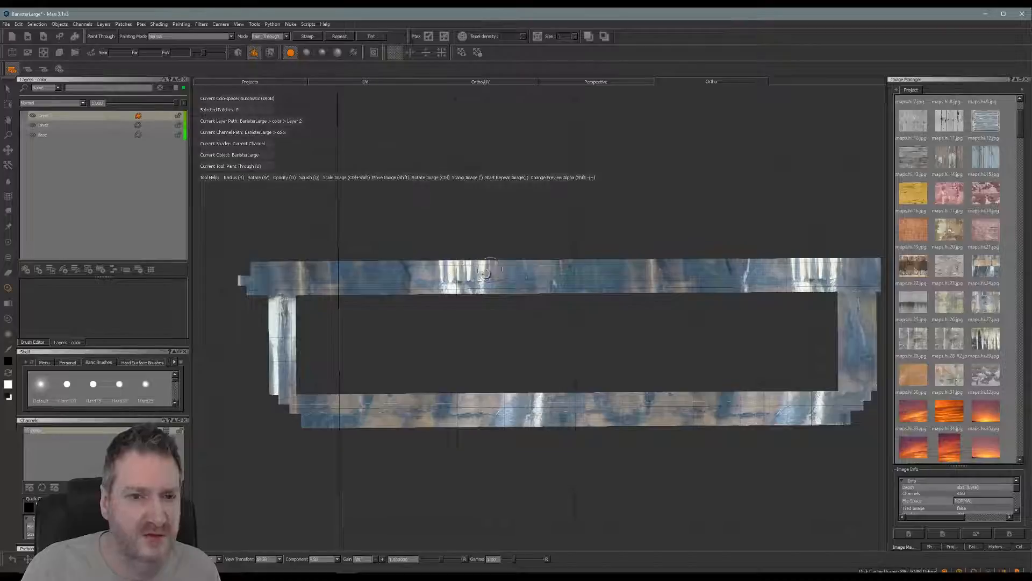
mouse_move(778, 248)
shift+mouse_down()
mouse_move(647, 181)
mouse_move(414, 215)
mouse_move(392, 230)
mouse_move(406, 240)
shift+mouse_up()
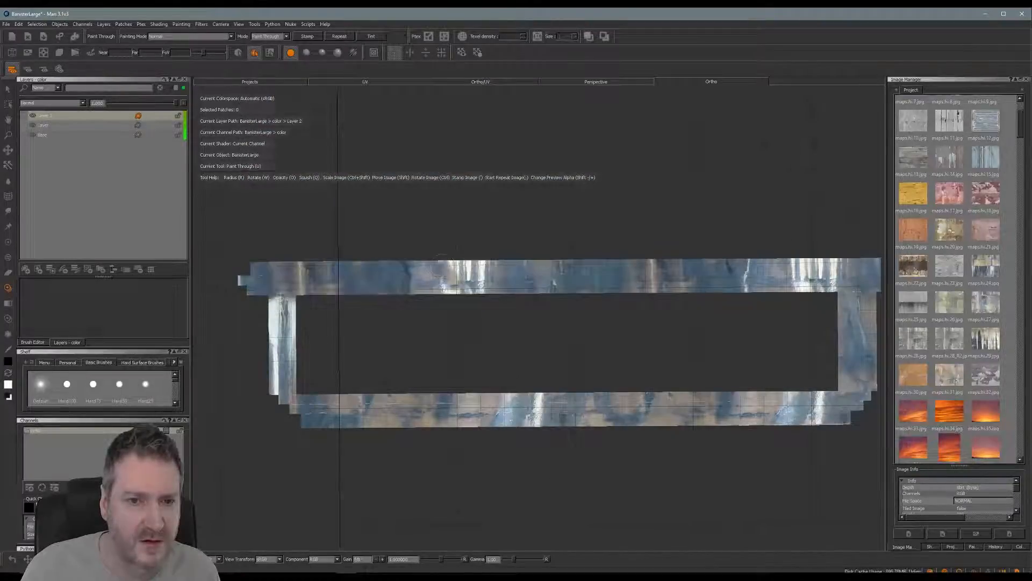
drag(460, 266, 483, 266)
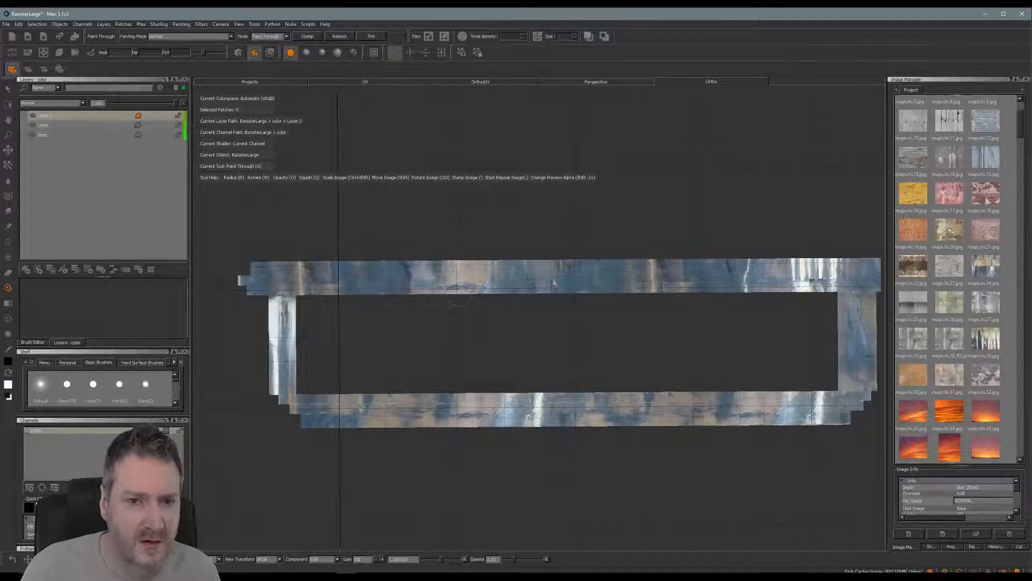
key(b)
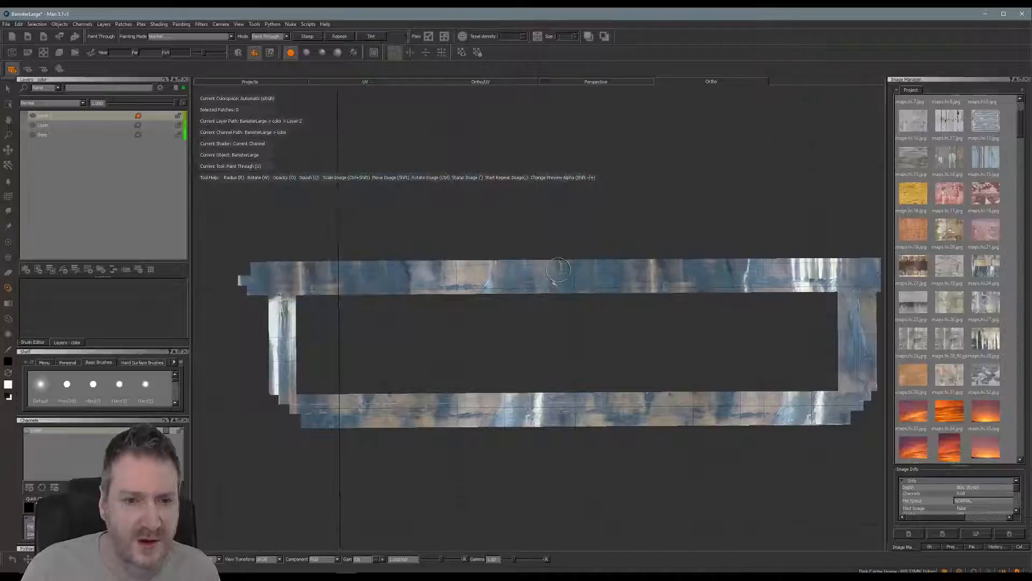
Step: Shift the image down over the lower rail and paint out the bright streak near its right end
middle_drag(500, 238, 538, 213)
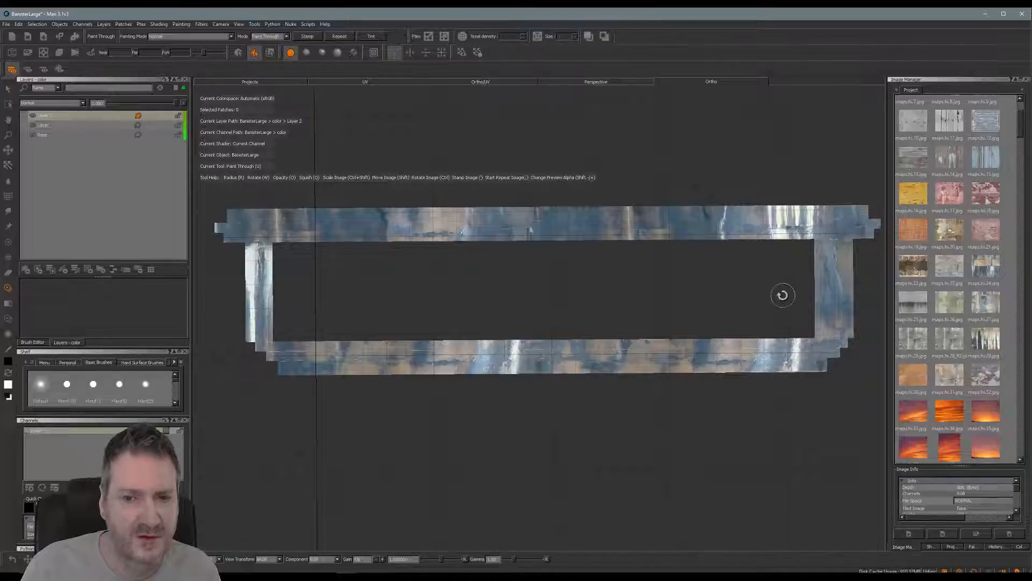
mouse_move(782, 295)
middle_down()
mouse_move(611, 284)
mouse_move(581, 292)
mouse_move(594, 299)
middle_up()
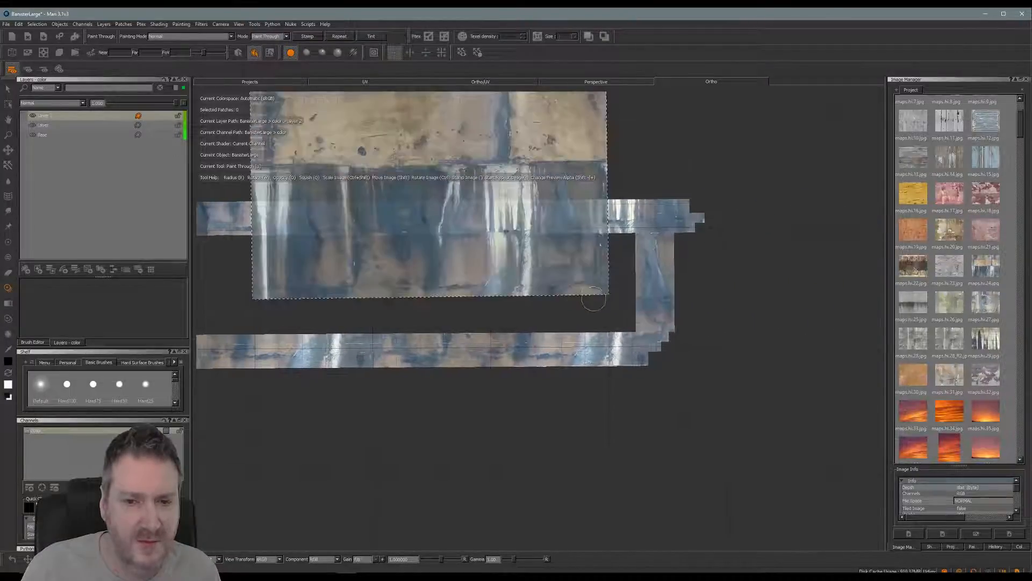
mouse_move(532, 247)
shift+mouse_down()
mouse_move(518, 263)
mouse_move(530, 292)
mouse_move(561, 320)
shift+mouse_up()
drag(604, 360, 584, 338)
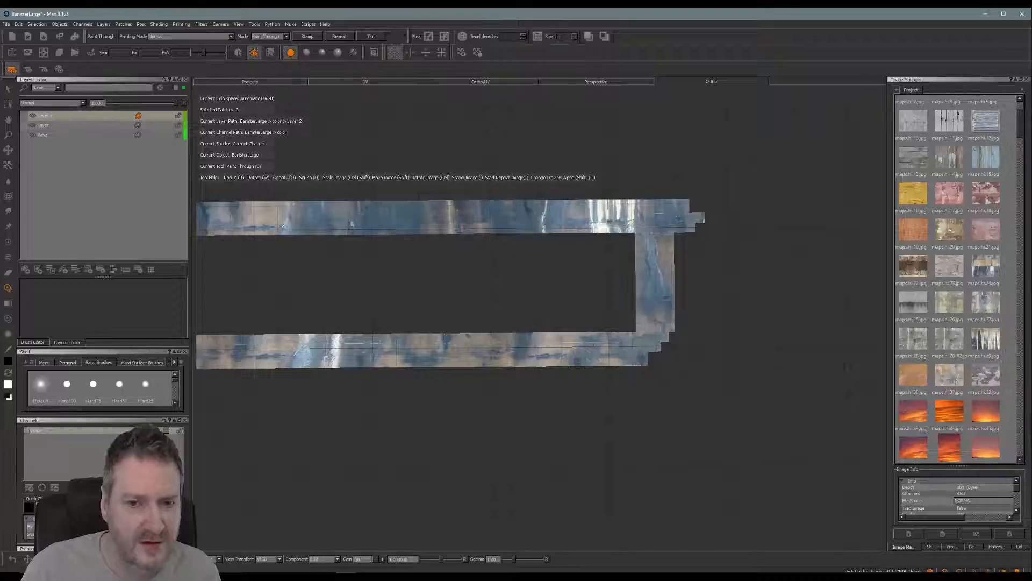
drag(597, 324, 591, 329)
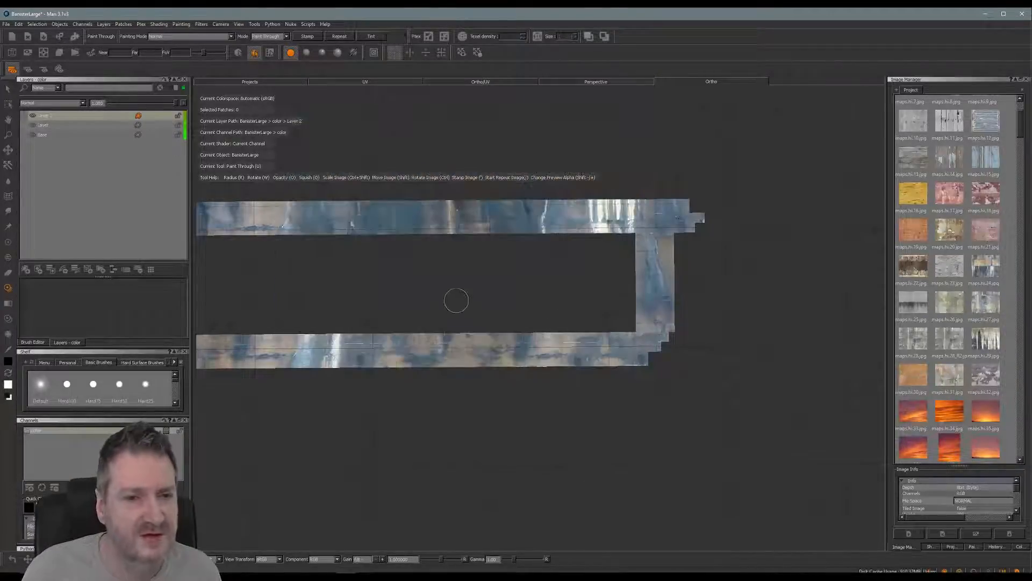
Step: On the banister's unpainted opposite face, paint the image's blue streaked area through onto the left post and the left half of the lower rail
alt+middle_drag(455, 290, 638, 307)
mouse_move(565, 301)
alt+mouse_down()
mouse_move(564, 320)
mouse_move(574, 308)
mouse_move(551, 304)
alt+mouse_up()
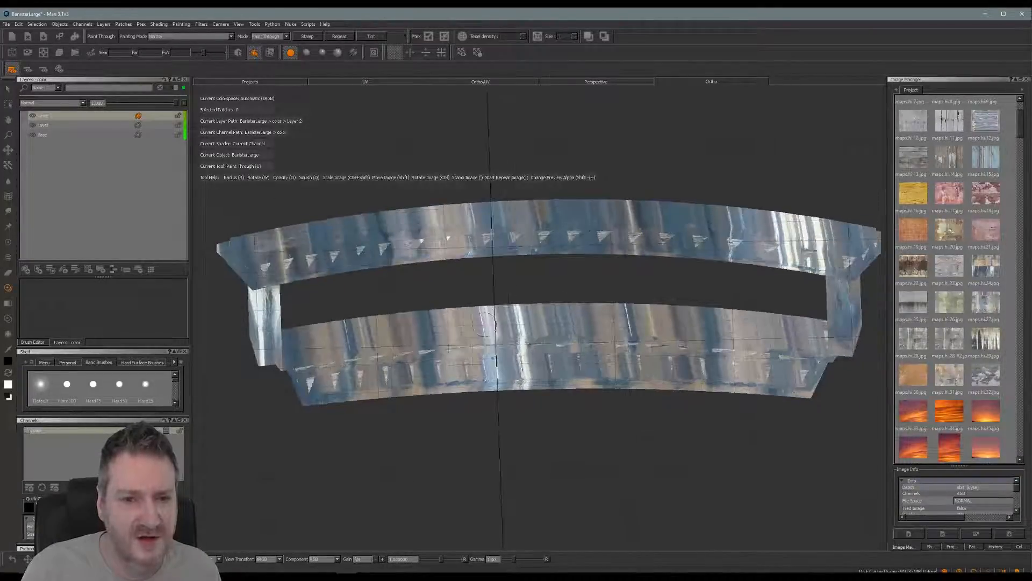
mouse_move(483, 323)
alt+mouse_down()
mouse_move(521, 260)
mouse_move(407, 326)
alt+mouse_up()
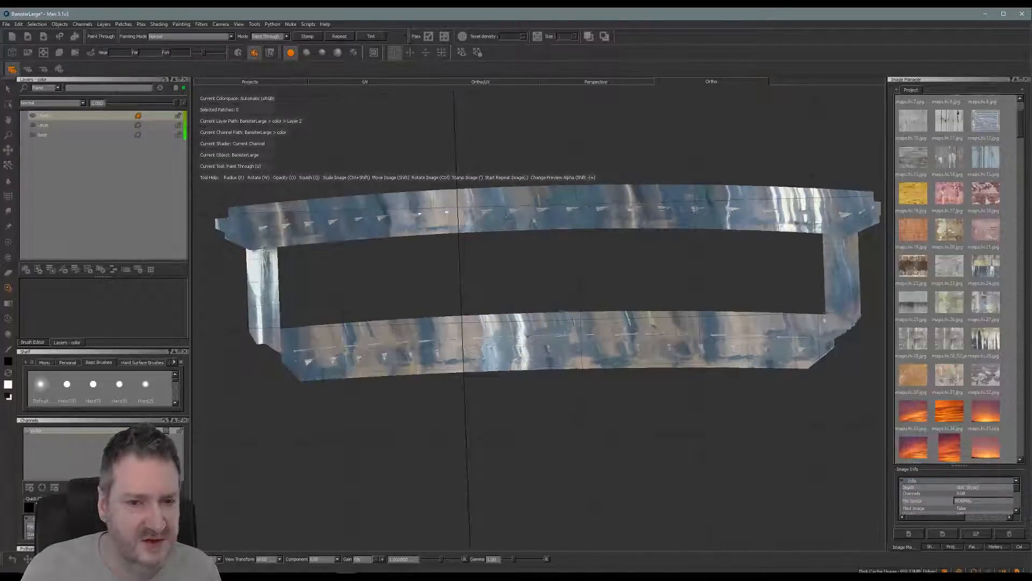
alt+drag(506, 297, 686, 285)
alt+middle_drag(533, 296, 553, 334)
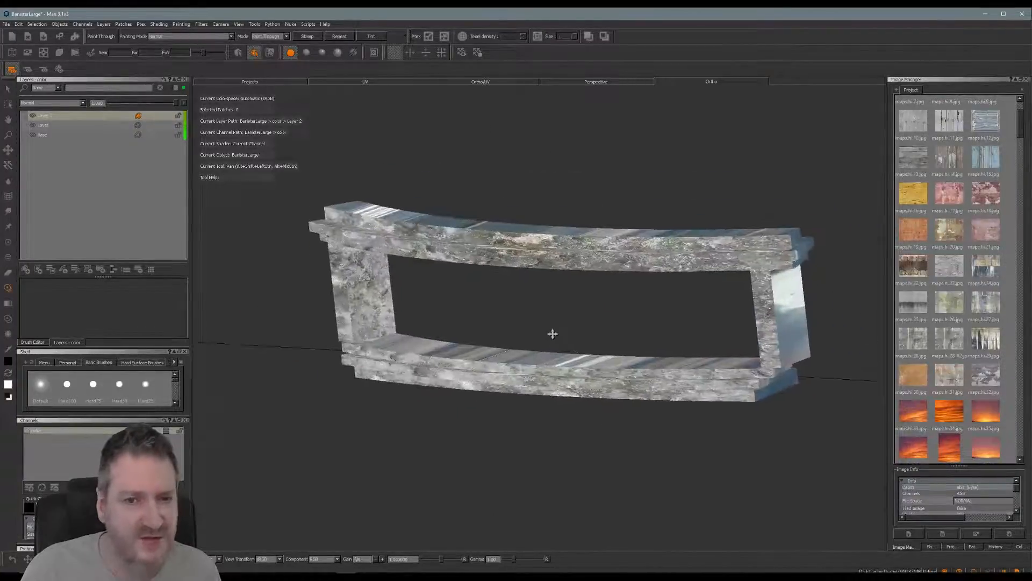
alt+drag(553, 334, 647, 307)
alt+middle_drag(564, 335, 578, 347)
mouse_move(547, 326)
alt+mouse_down()
mouse_move(492, 290)
mouse_move(427, 313)
mouse_move(400, 336)
alt+mouse_up()
key(u)
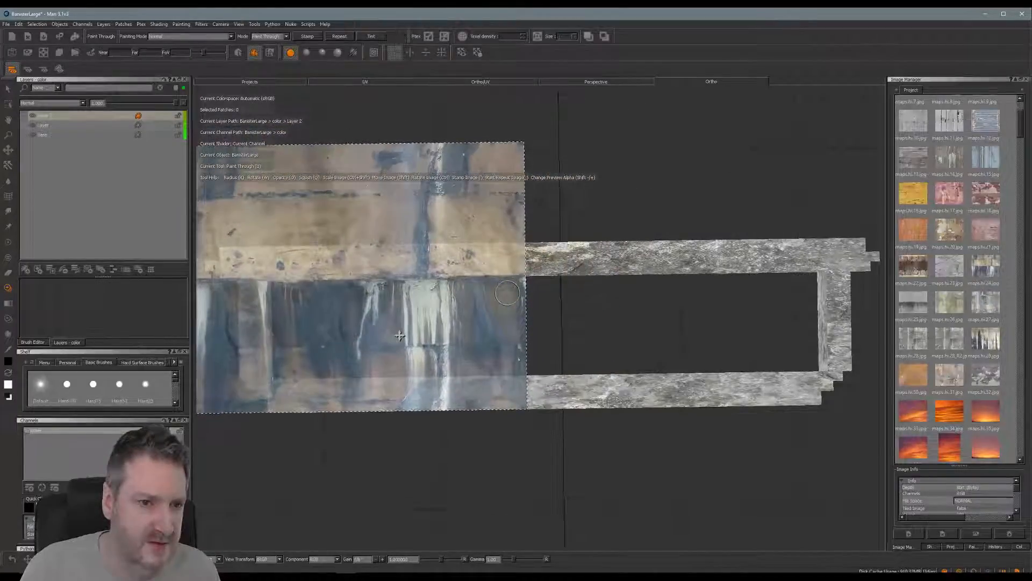
mouse_move(267, 297)
mouse_down()
mouse_move(253, 286)
mouse_move(263, 288)
mouse_move(232, 292)
mouse_move(259, 375)
mouse_move(285, 407)
mouse_move(328, 390)
mouse_move(505, 395)
mouse_move(486, 383)
mouse_up()
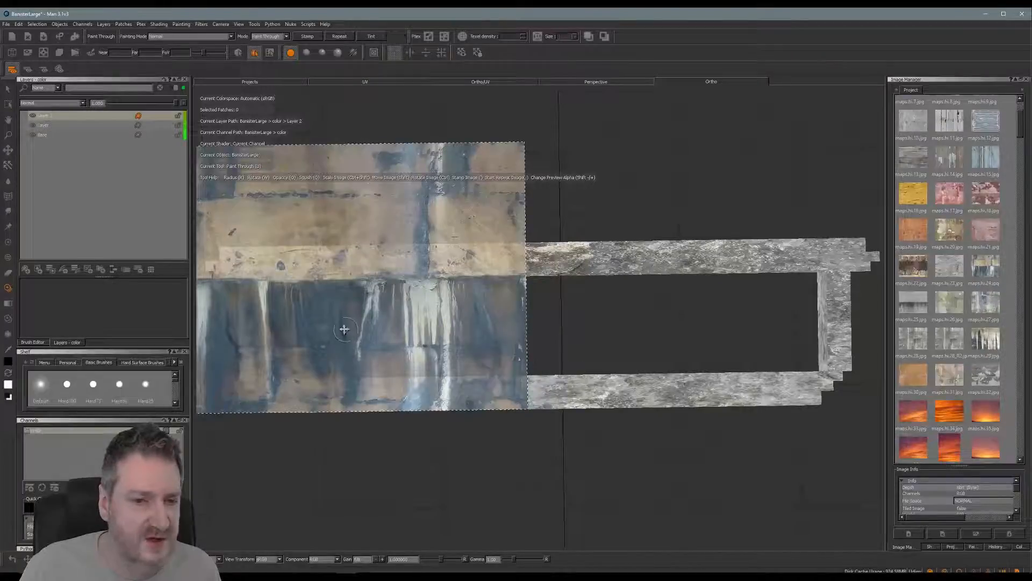
Step: Shift the image across to paint the right post and the right part of the lower rail, and fill the gap at the rail's middle
mouse_move(344, 329)
shift+mouse_down()
mouse_move(494, 203)
mouse_move(665, 326)
mouse_move(715, 343)
mouse_move(783, 346)
mouse_move(786, 336)
shift+mouse_up()
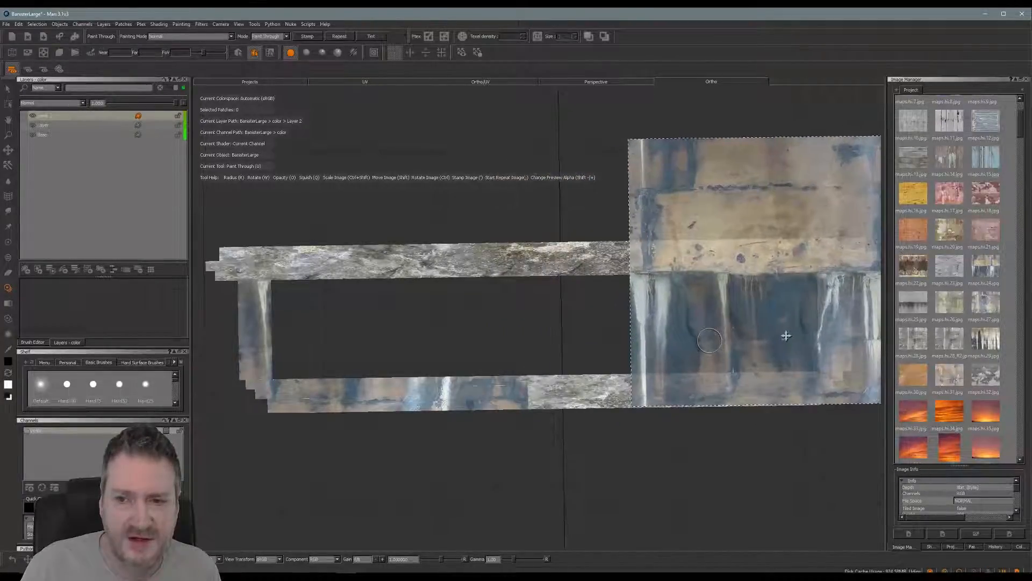
mouse_move(831, 290)
mouse_down()
mouse_move(835, 281)
mouse_move(835, 338)
mouse_move(790, 400)
mouse_move(774, 382)
mouse_move(658, 393)
mouse_move(660, 403)
mouse_up()
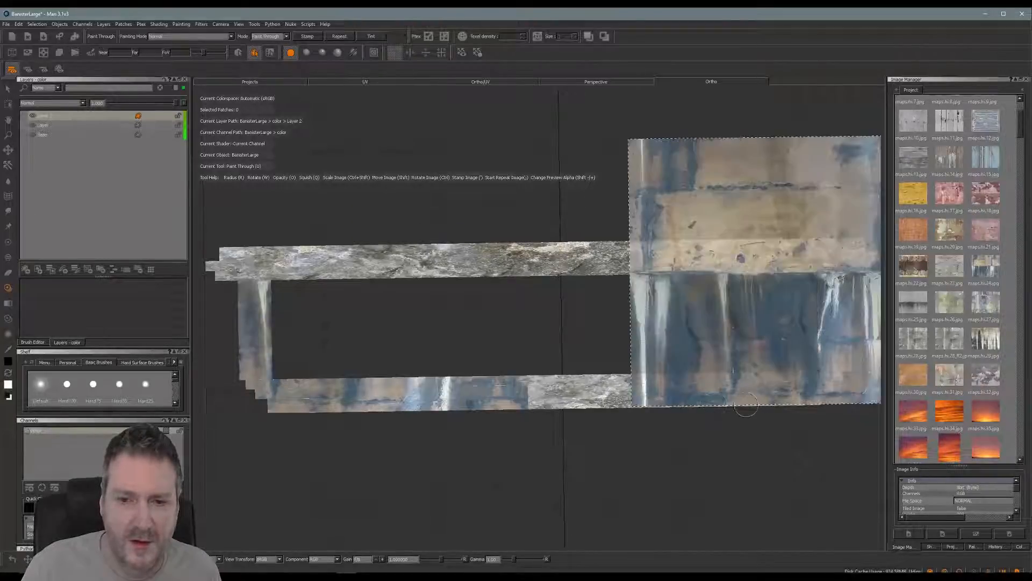
mouse_move(779, 355)
shift+mouse_down()
mouse_move(653, 348)
mouse_move(629, 357)
shift+mouse_up()
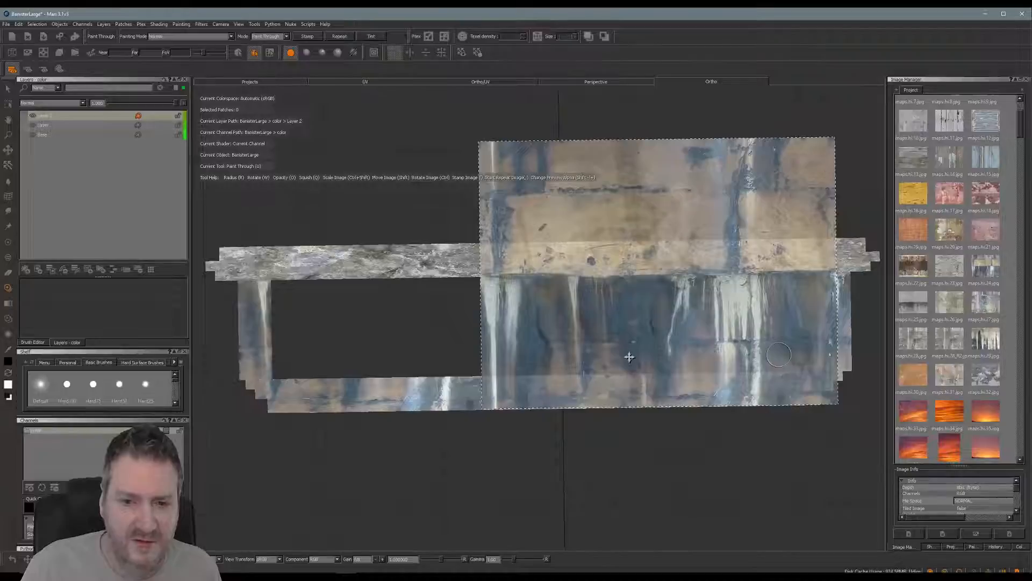
mouse_move(547, 386)
mouse_down()
mouse_move(529, 383)
mouse_move(537, 405)
mouse_move(586, 384)
mouse_move(559, 402)
mouse_up()
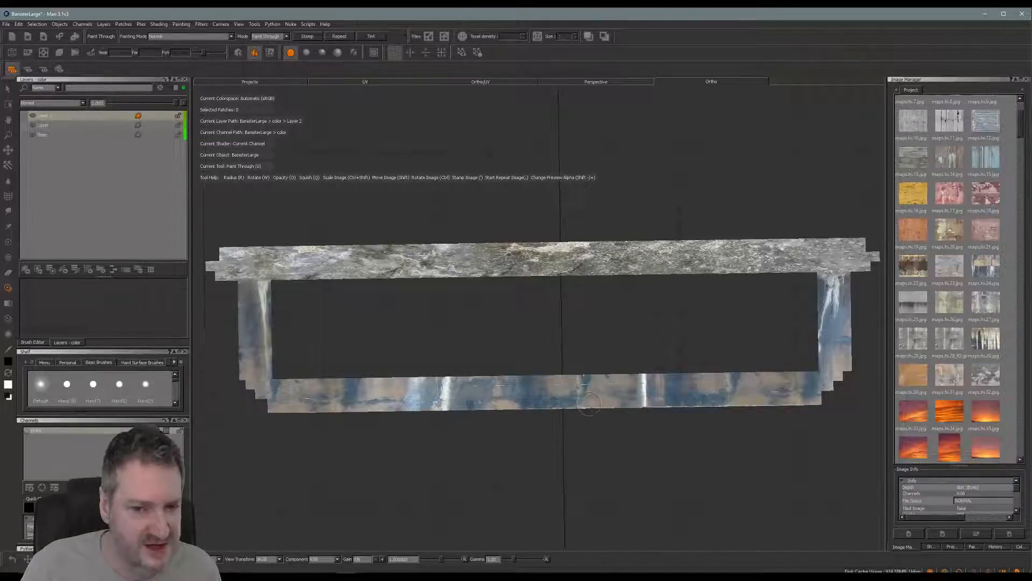
key(shift)
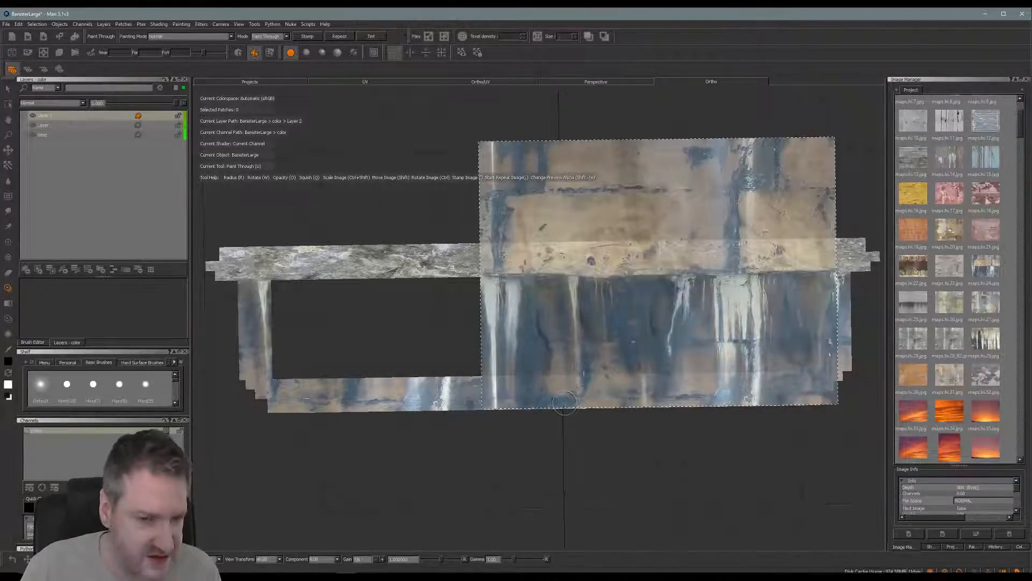
click(564, 403)
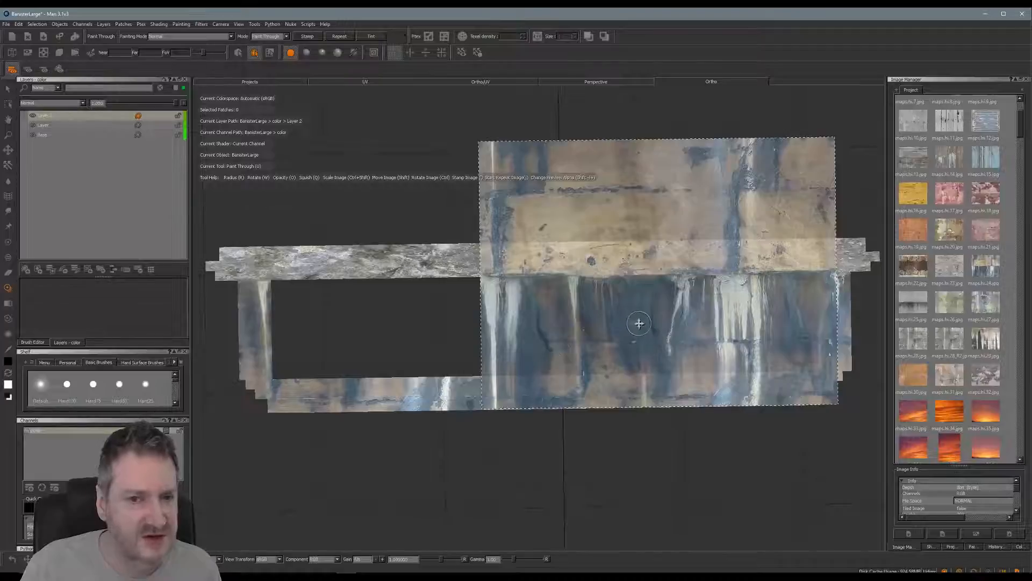
Step: Move the reference image over the left half of the upper rail and paint its blue and tan area through onto it
mouse_move(638, 323)
shift+mouse_down()
mouse_move(629, 279)
mouse_move(445, 231)
mouse_move(509, 231)
shift+mouse_up()
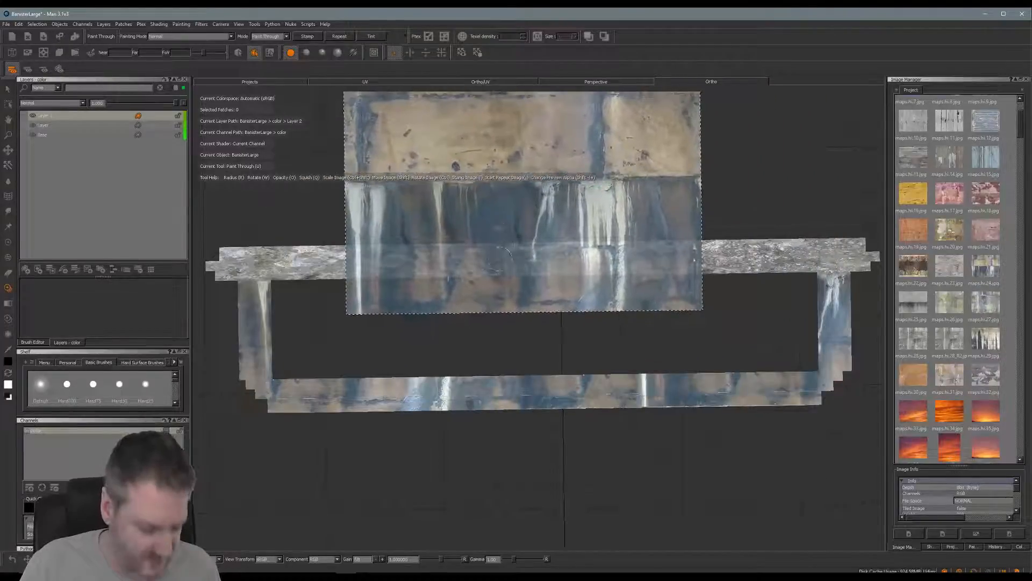
alt+middle_drag(453, 295, 484, 315)
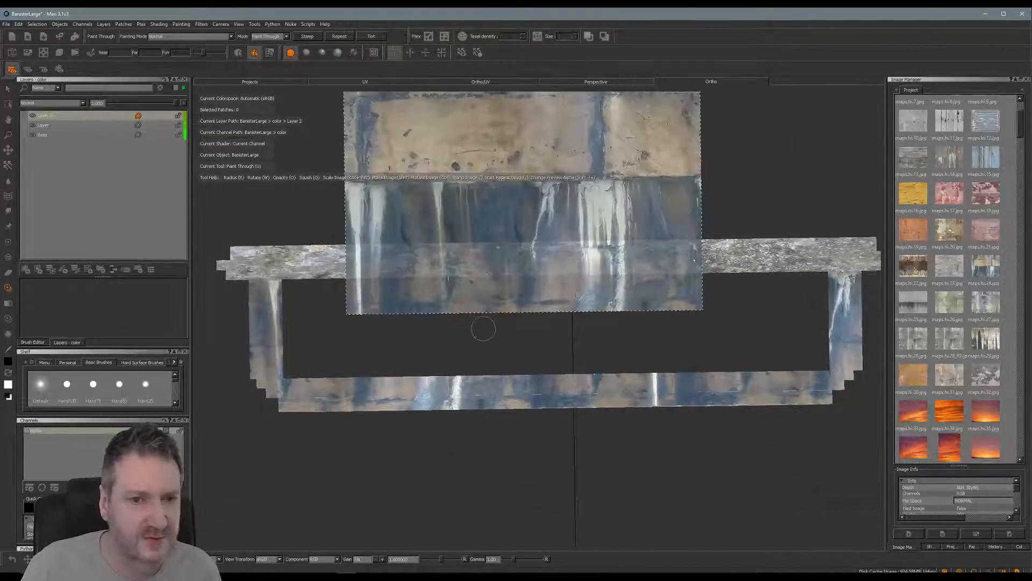
shift+drag(579, 248, 425, 214)
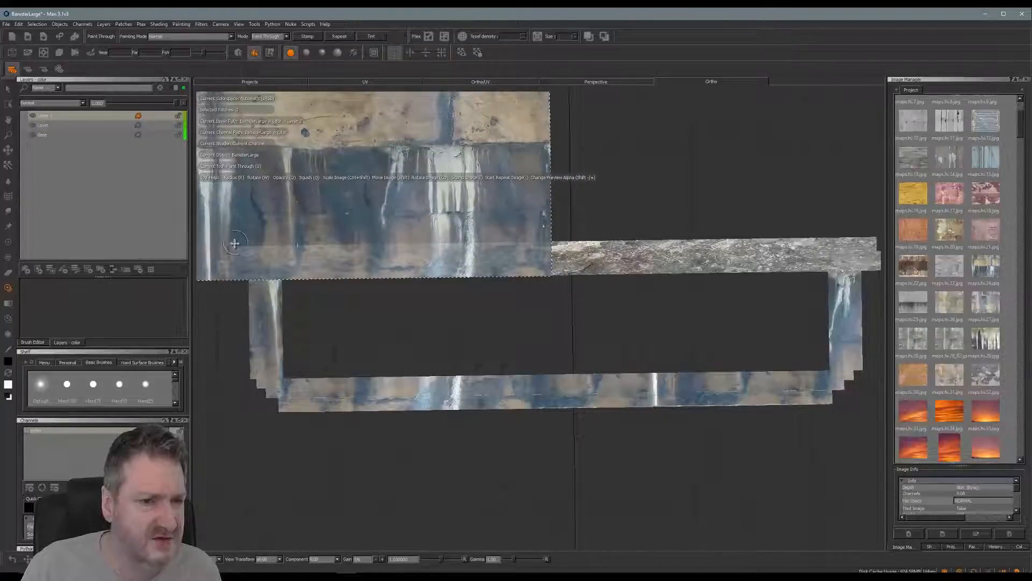
mouse_move(234, 248)
mouse_down()
mouse_move(233, 259)
mouse_move(258, 268)
mouse_move(279, 243)
mouse_move(311, 269)
mouse_move(371, 253)
mouse_move(379, 263)
mouse_move(529, 250)
mouse_up()
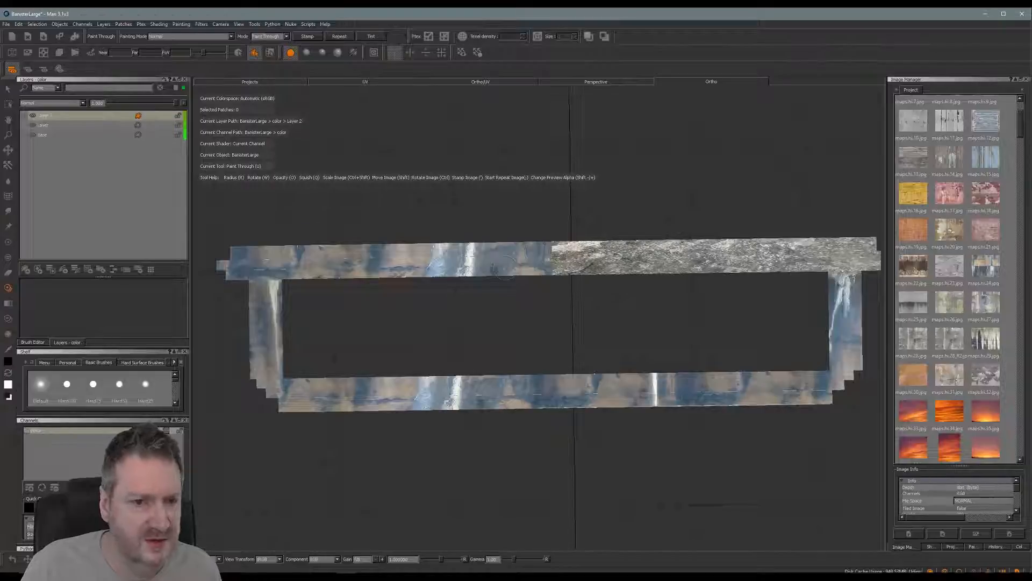
drag(505, 268, 500, 269)
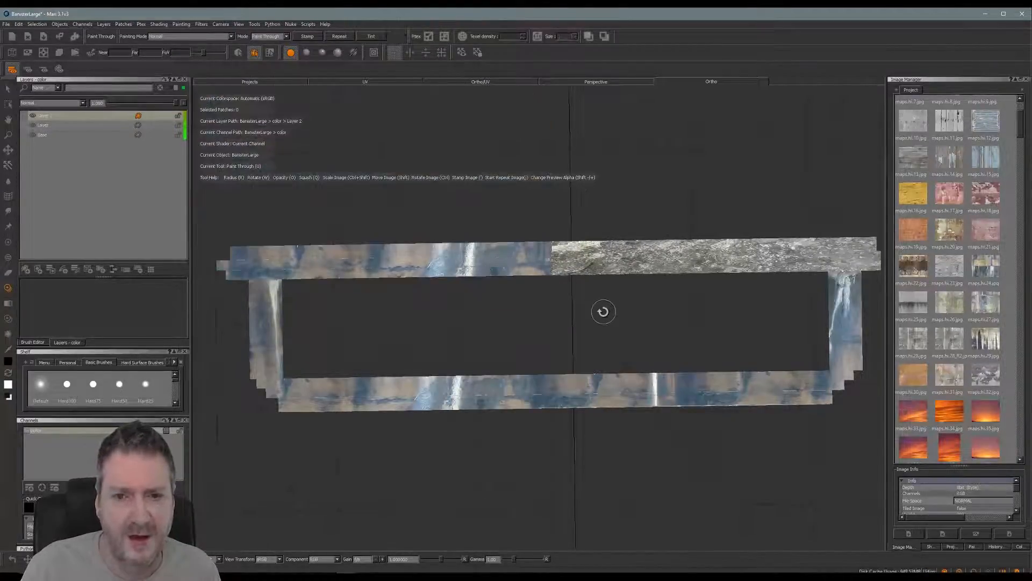
Step: Shift the image across and paint it through onto the right half of the upper rail, including its right end
mouse_move(460, 228)
shift+mouse_down()
mouse_move(677, 232)
mouse_move(792, 222)
shift+mouse_up()
key(apostrophe)
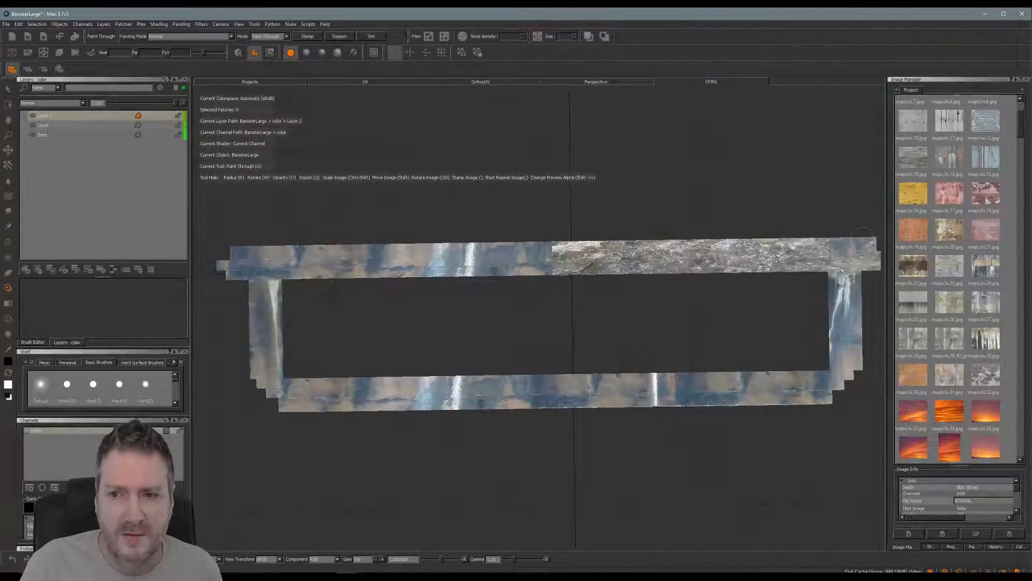
mouse_move(839, 264)
mouse_down()
mouse_move(764, 245)
mouse_move(804, 264)
mouse_move(546, 263)
mouse_move(675, 239)
mouse_move(542, 259)
mouse_up()
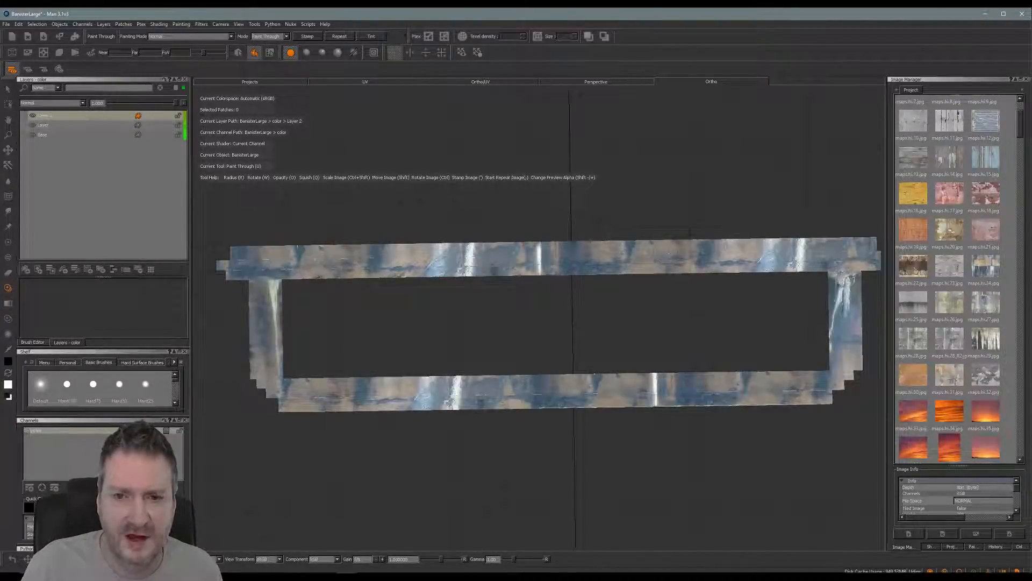
Step: Shift the image's streak-free blue and tan area over the upper rail's middle, paint out the bright streak and bake the paint
mouse_move(721, 217)
shift+mouse_down()
mouse_move(720, 194)
mouse_move(625, 200)
mouse_move(631, 217)
shift+mouse_up()
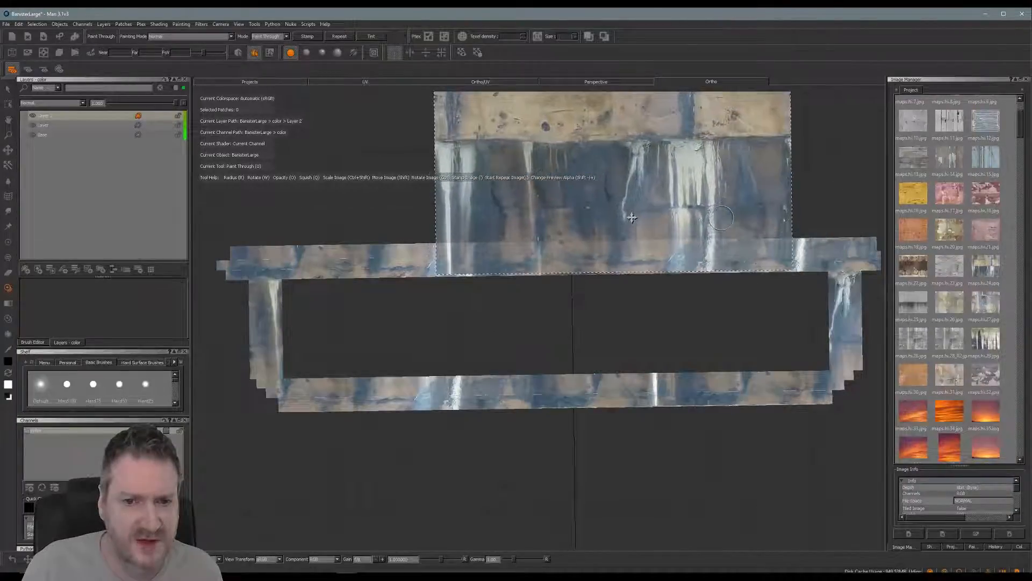
drag(533, 271, 530, 247)
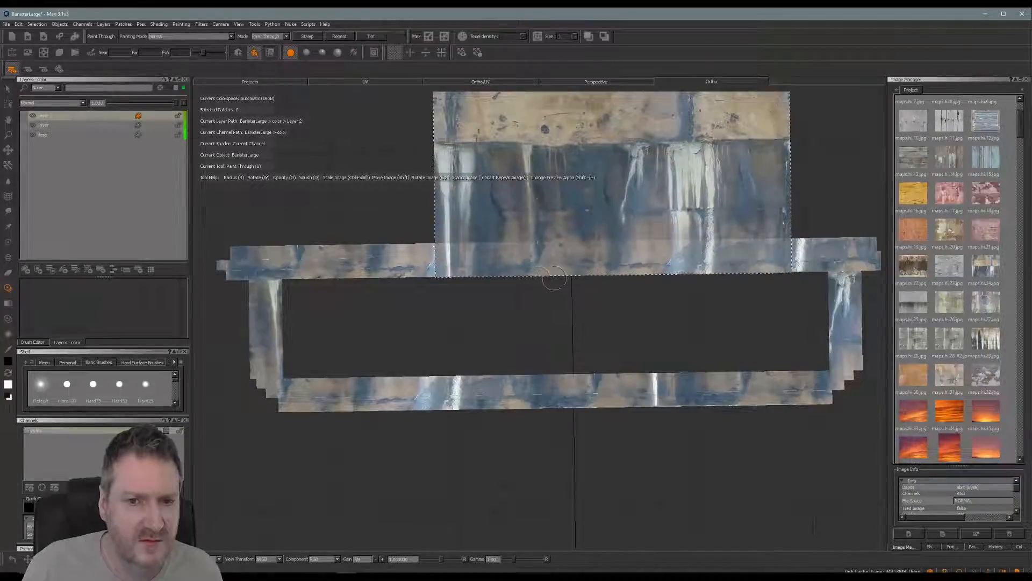
mouse_move(554, 278)
mouse_down()
mouse_move(532, 260)
mouse_move(550, 283)
mouse_up()
key(b)
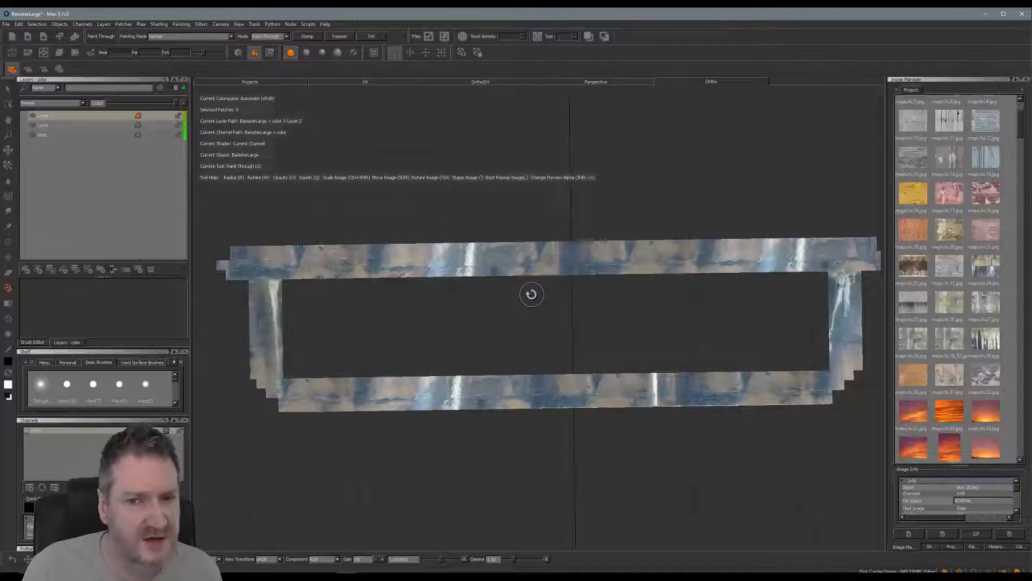
Step: Reposition the image over the upper rail and paint out the bright streaks left of its middle and near its right end
mouse_move(586, 242)
shift+mouse_down()
mouse_move(533, 242)
mouse_move(542, 242)
shift+mouse_up()
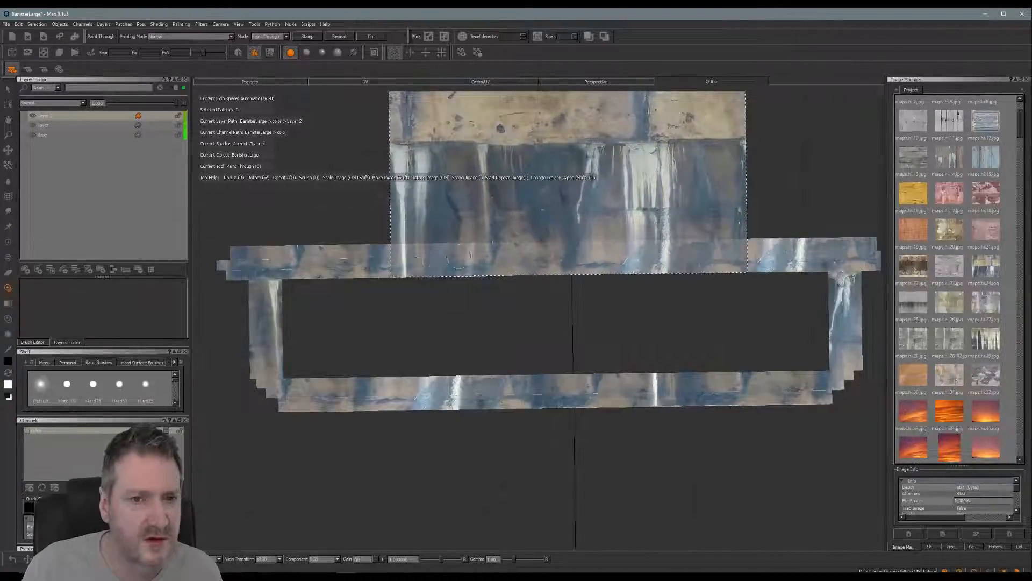
mouse_move(458, 257)
mouse_down()
mouse_move(436, 251)
mouse_move(469, 246)
mouse_move(468, 267)
mouse_move(422, 265)
mouse_move(445, 230)
mouse_up()
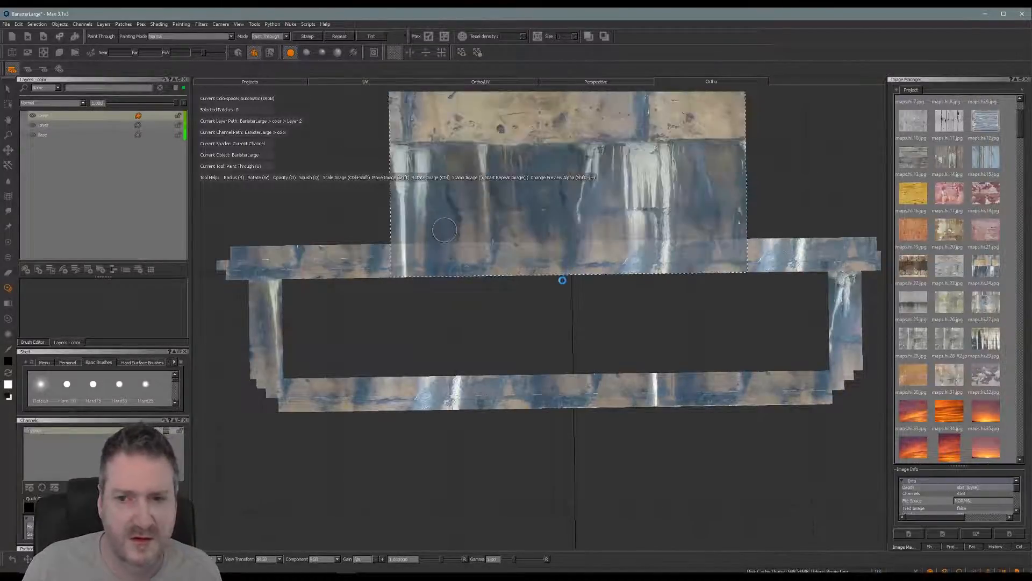
alt+middle_drag(571, 295, 450, 294)
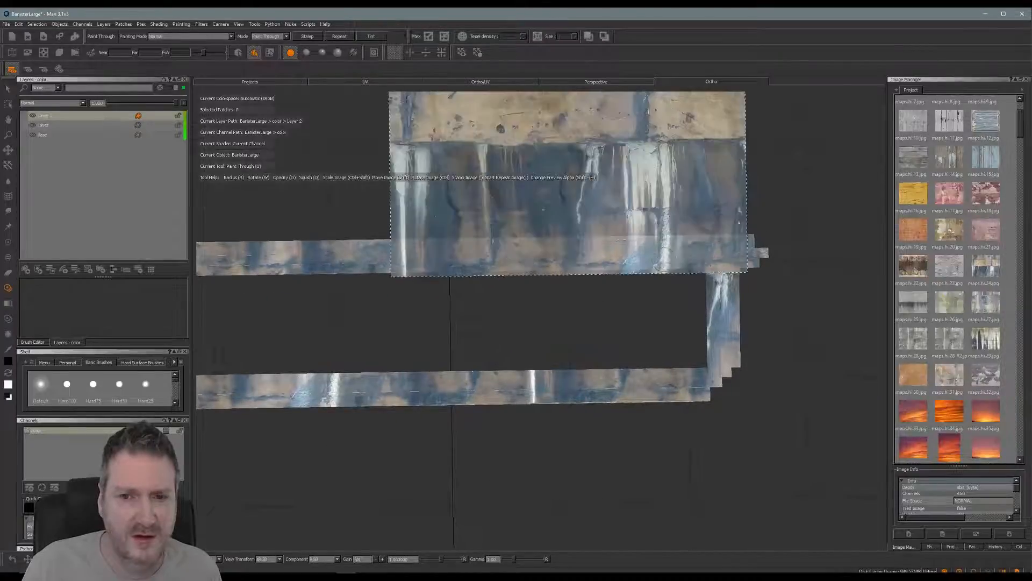
mouse_move(620, 237)
shift+mouse_down()
mouse_move(738, 231)
mouse_move(643, 237)
mouse_move(659, 277)
shift+mouse_up()
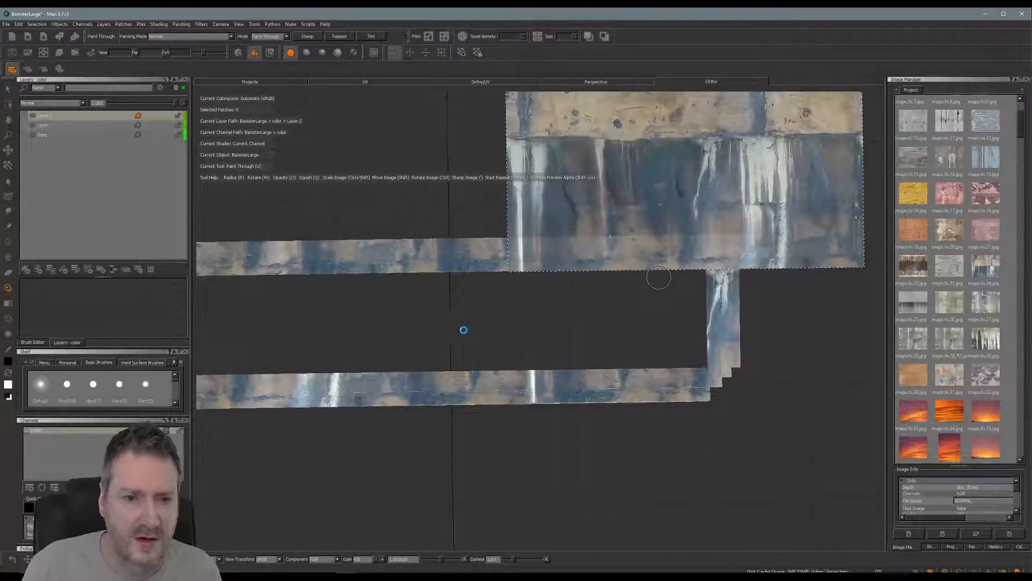
mouse_move(456, 327)
alt+middle_down()
mouse_move(609, 279)
mouse_move(551, 294)
alt+middle_up()
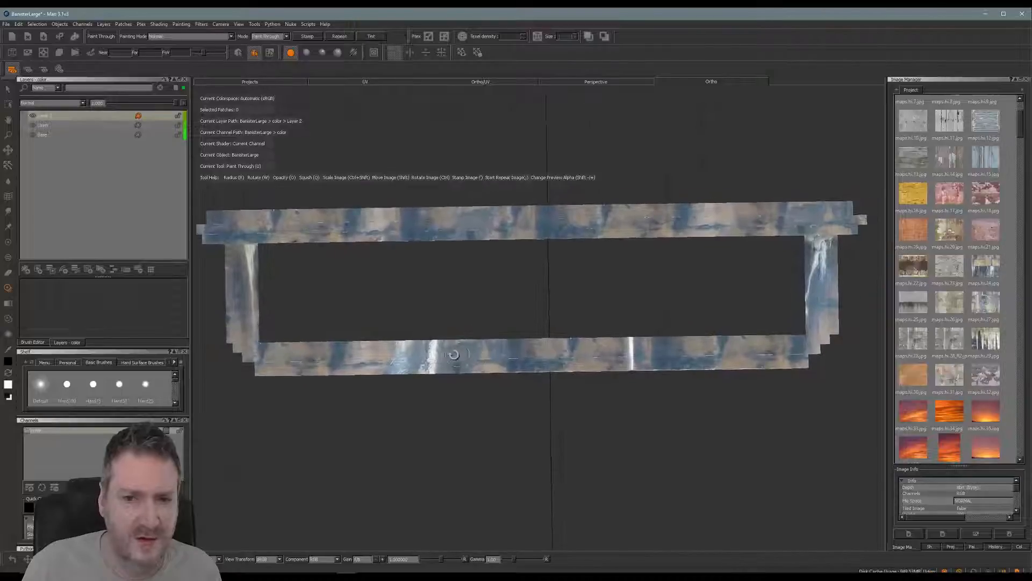
Step: From a tilted view, paint the image's blue and tan area over the stretched seam on the lower rail's left part and bake it
alt+drag(457, 324, 454, 354)
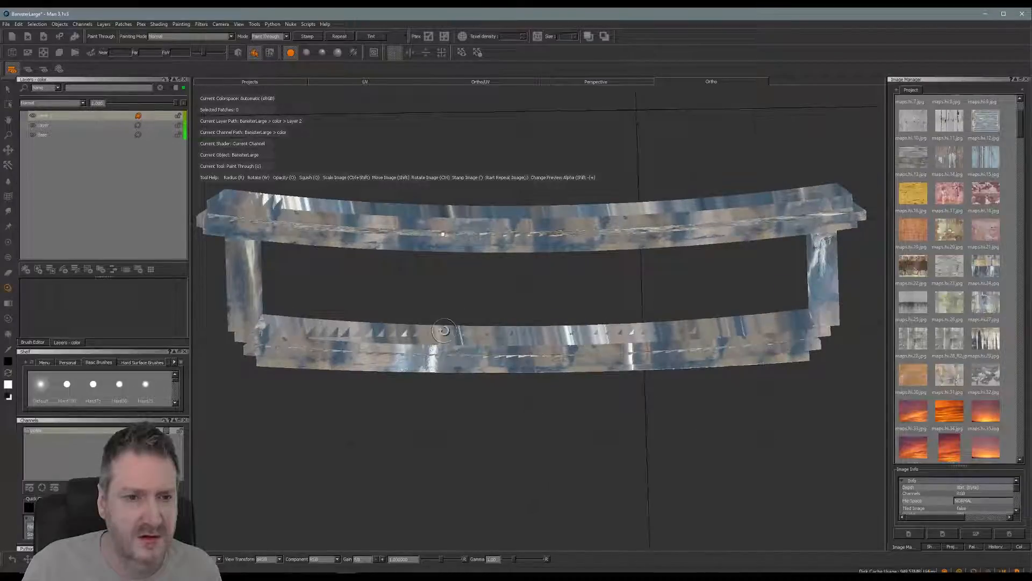
alt+middle_drag(434, 332, 446, 328)
alt+drag(453, 340, 453, 371)
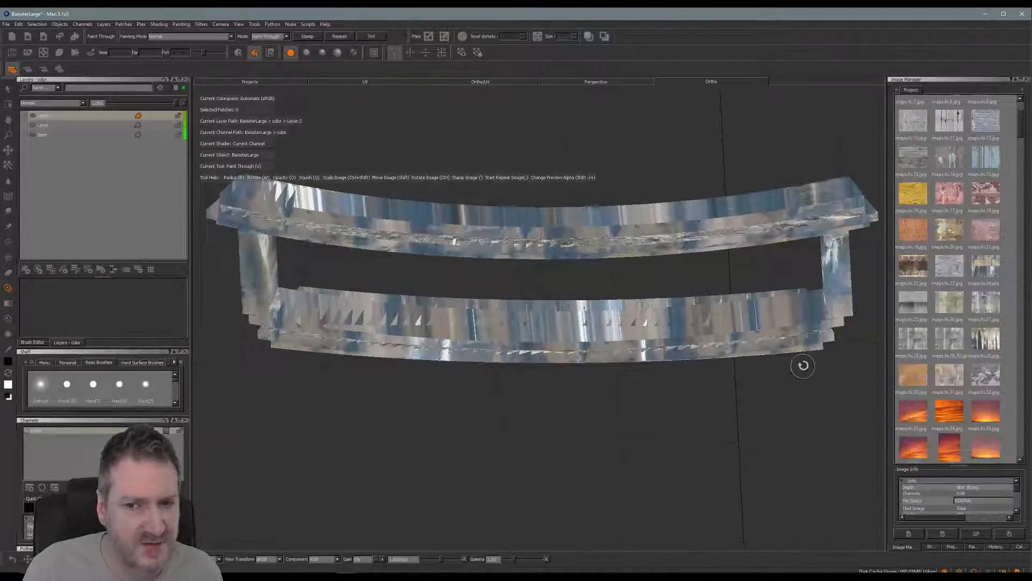
alt+drag(802, 364, 816, 353)
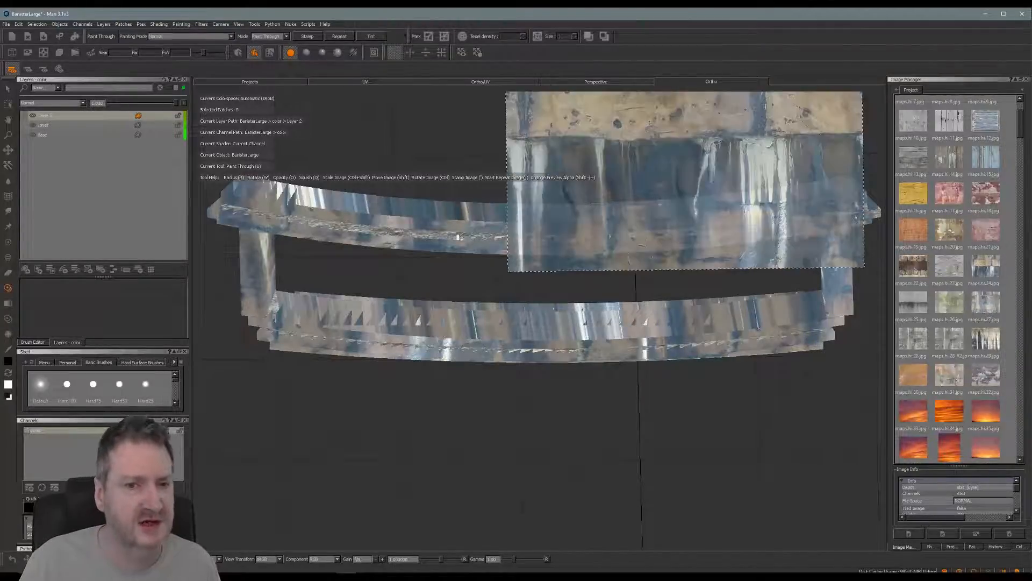
mouse_move(639, 223)
shift+mouse_down()
mouse_move(574, 276)
mouse_move(486, 262)
mouse_move(519, 207)
mouse_move(550, 290)
mouse_move(583, 337)
mouse_move(516, 399)
shift+mouse_up()
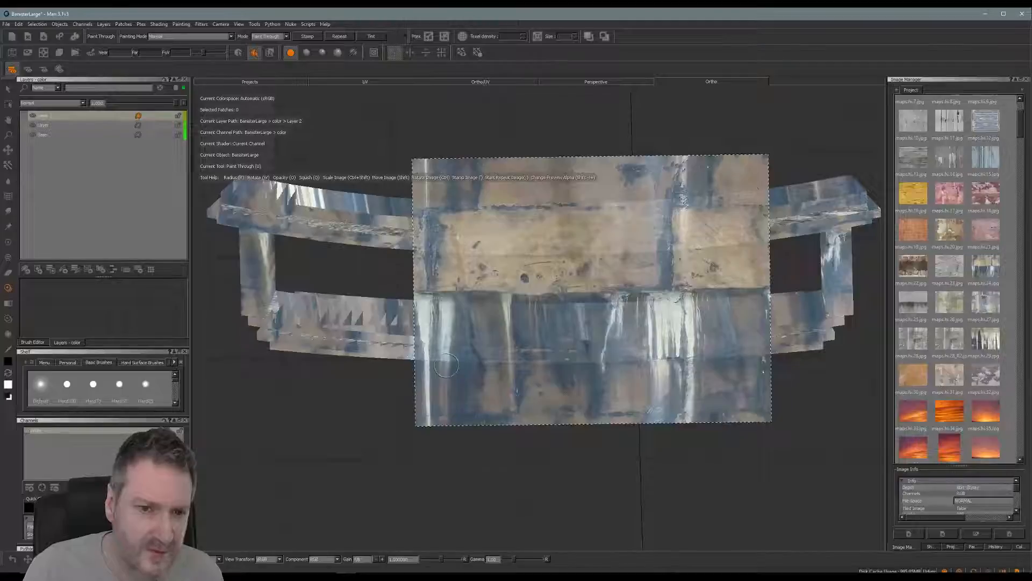
drag(446, 365, 446, 351)
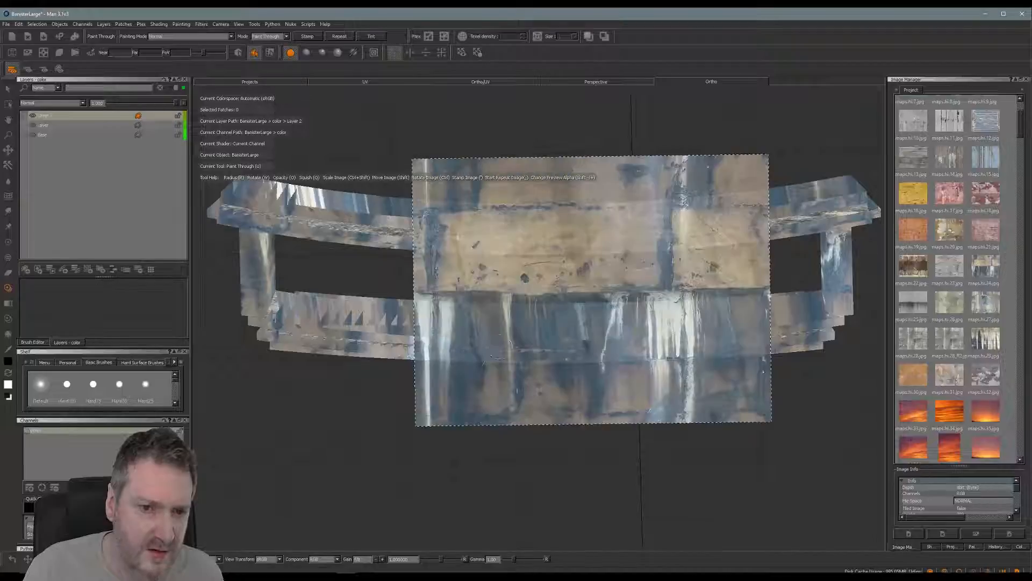
mouse_move(564, 332)
shift+mouse_down()
mouse_move(511, 295)
mouse_move(363, 296)
shift+mouse_up()
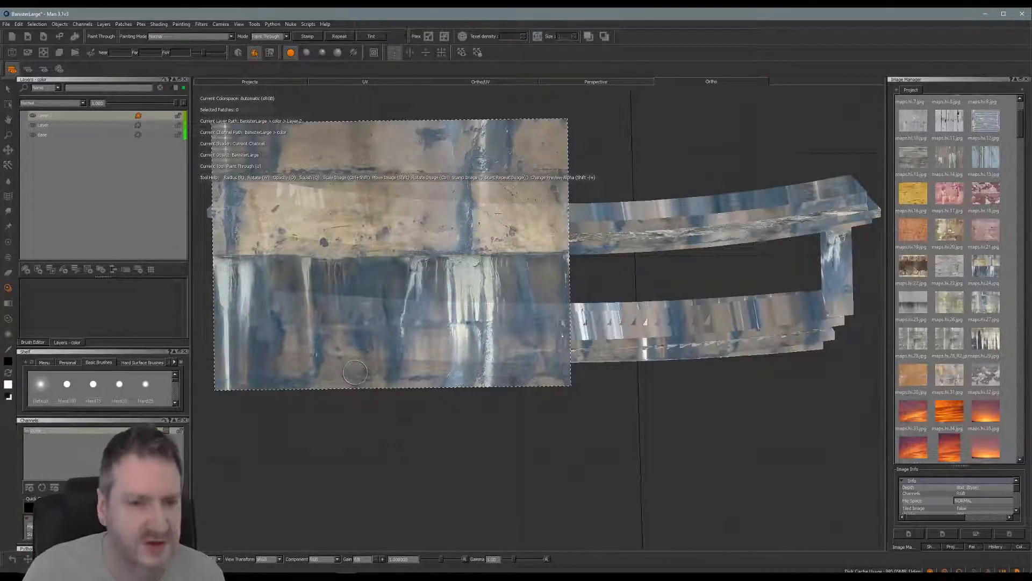
key(b)
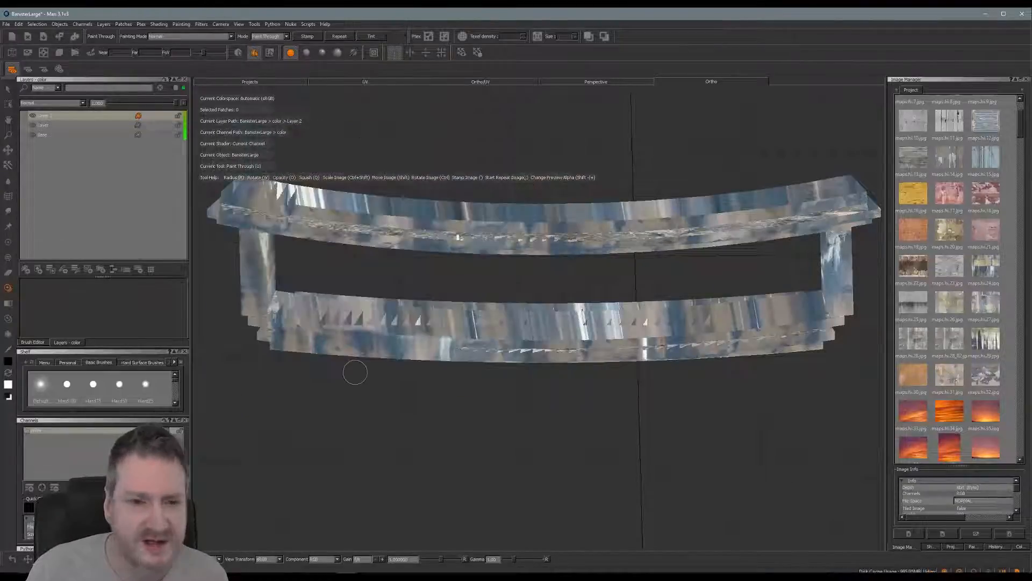
Step: Shift the image along the lower rail and paint over the stretched seam across its middle section
alt+middle_drag(422, 321, 372, 303)
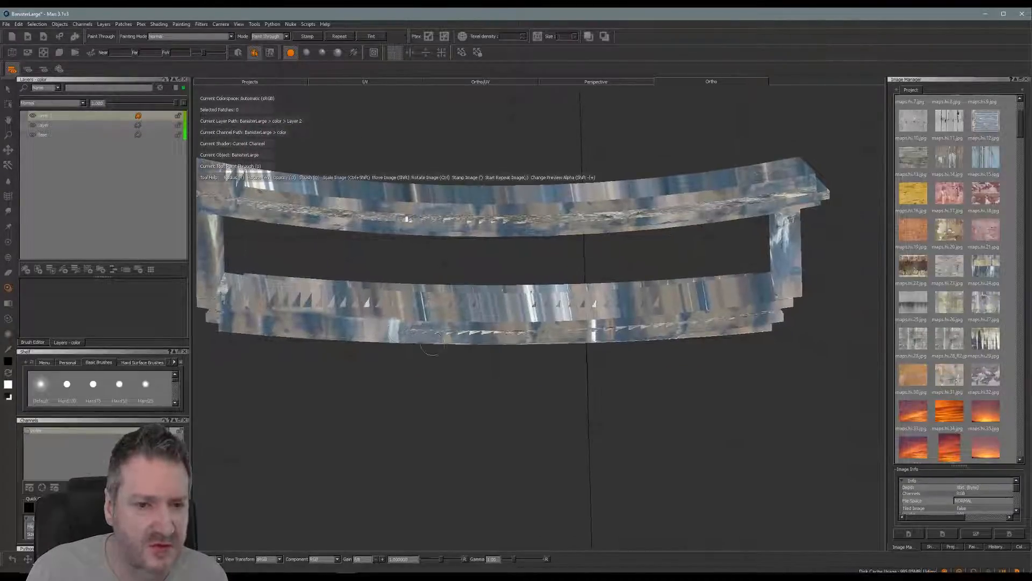
mouse_move(439, 325)
shift+mouse_down()
mouse_move(551, 296)
mouse_move(498, 308)
shift+mouse_up()
click(460, 330)
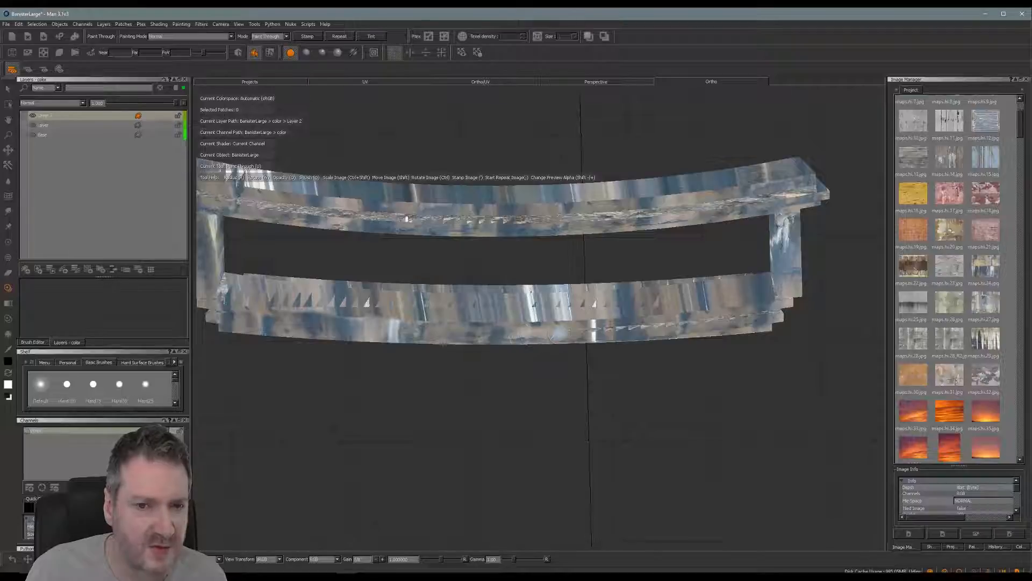
shift+drag(527, 322, 645, 323)
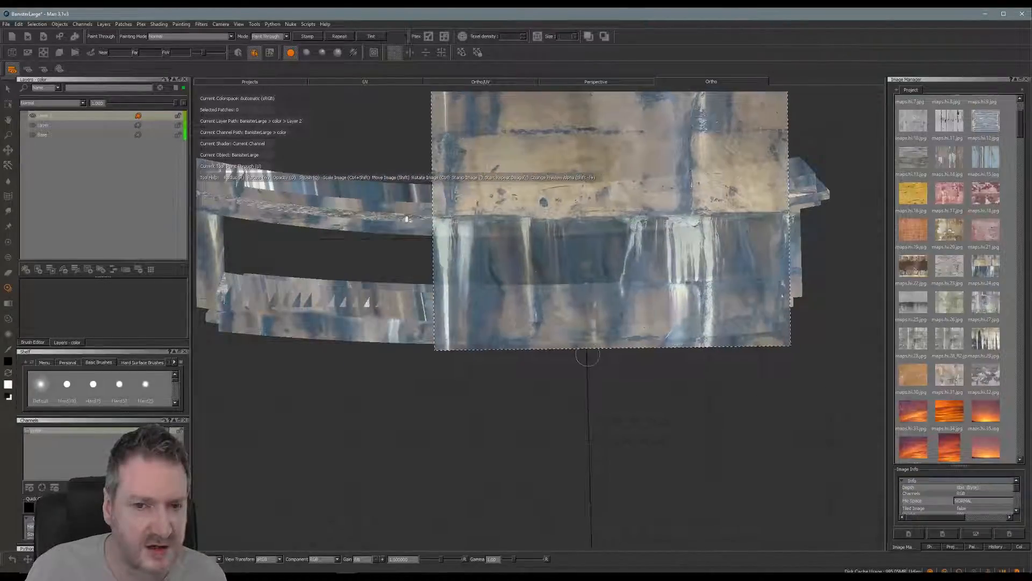
mouse_move(565, 339)
mouse_down()
mouse_move(557, 333)
mouse_move(577, 332)
mouse_up()
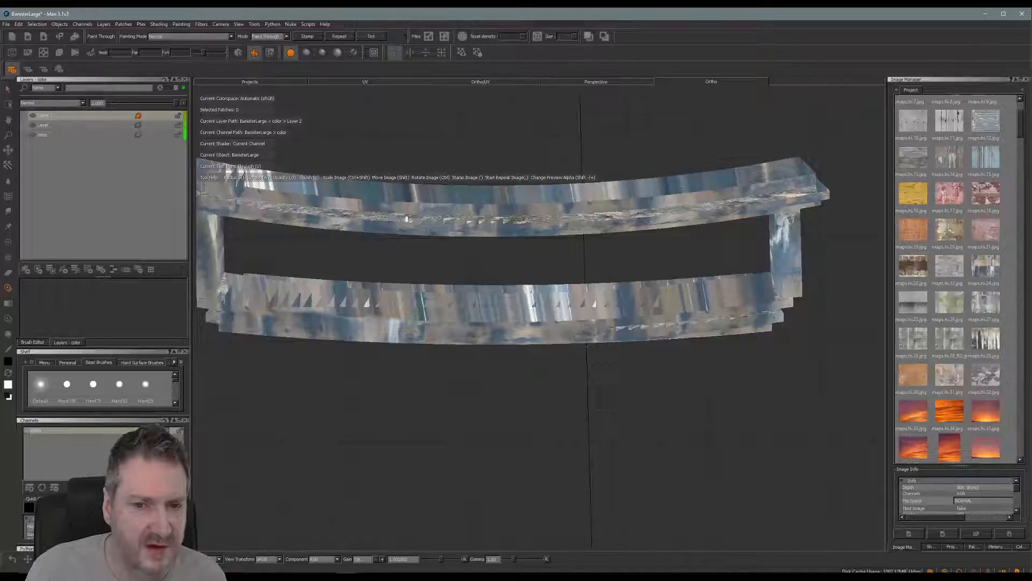
shift+drag(559, 328, 633, 324)
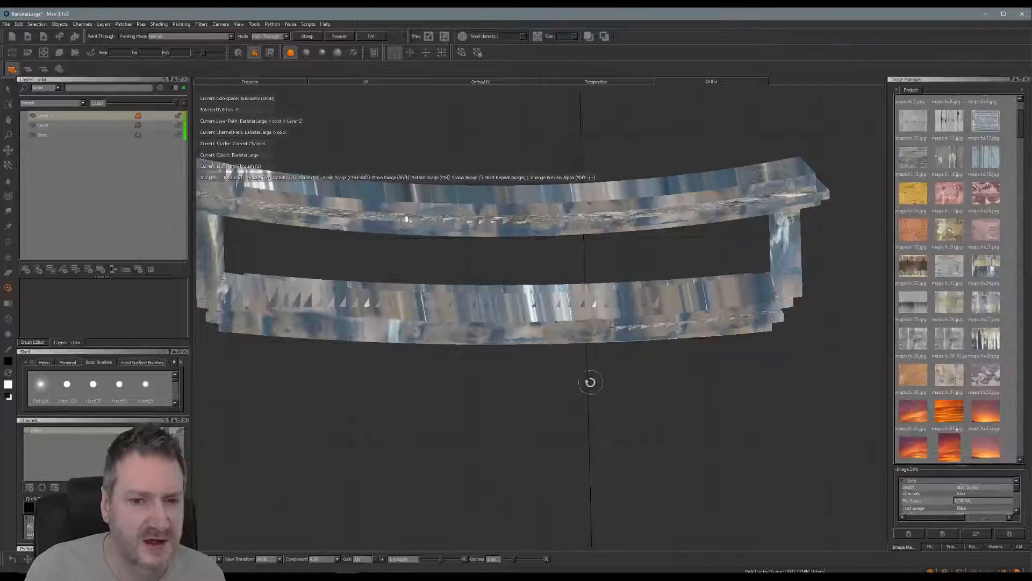
Step: Move the image over the lower rail's right part, paint over the remaining stretched seam and bake the paint
alt+drag(559, 384, 529, 376)
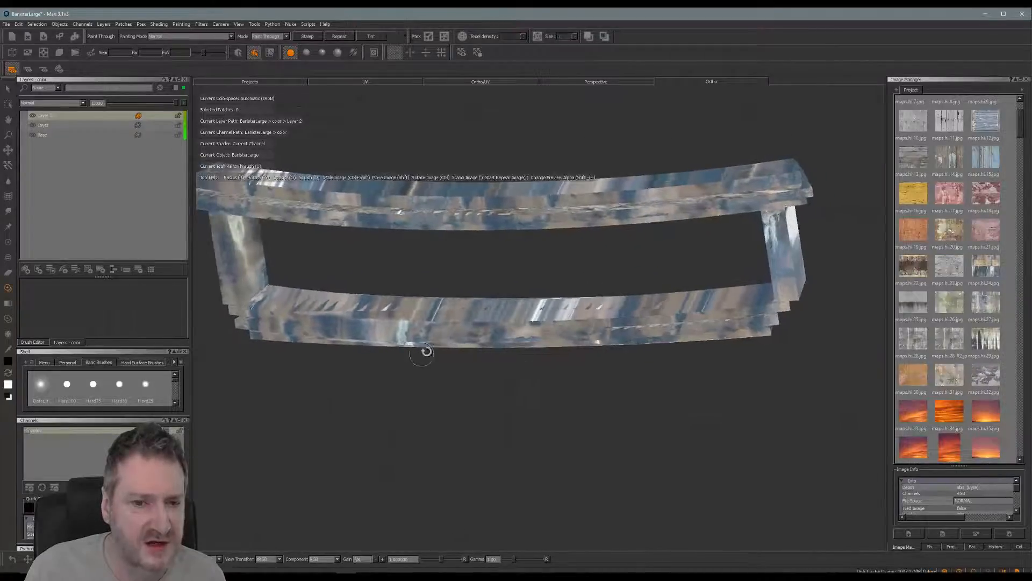
alt+drag(600, 368, 620, 385)
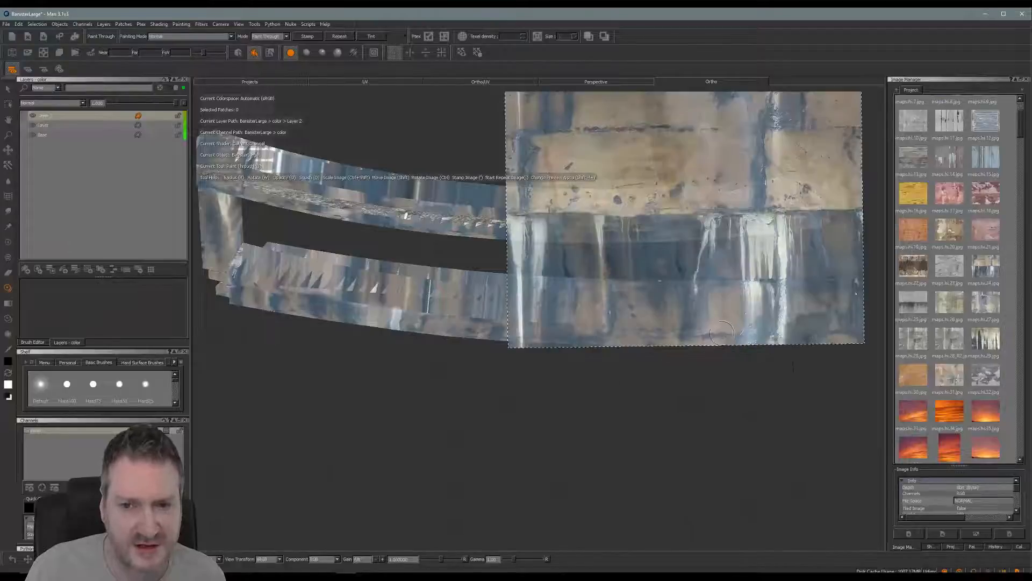
mouse_move(639, 336)
shift+mouse_down()
mouse_move(863, 320)
mouse_move(731, 344)
mouse_move(764, 337)
shift+mouse_up()
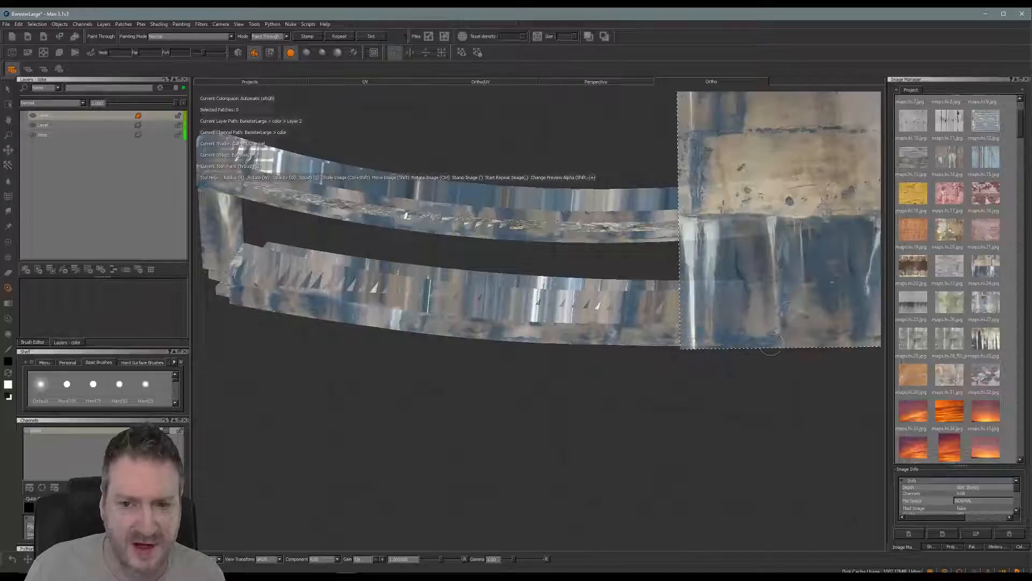
shift+drag(740, 334, 694, 348)
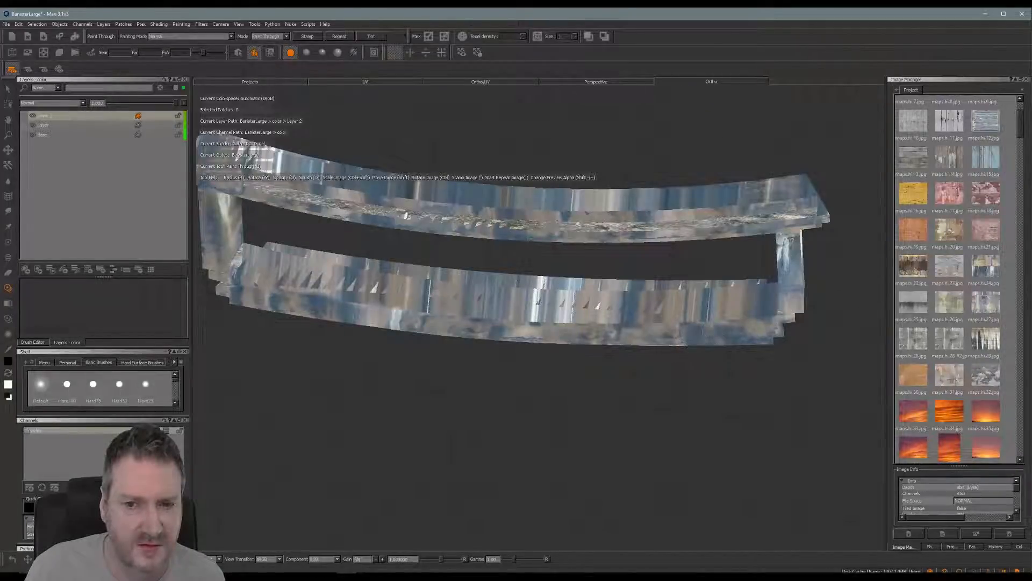
mouse_move(716, 345)
shift+mouse_down()
mouse_move(662, 340)
mouse_move(691, 385)
shift+mouse_up()
key(b)
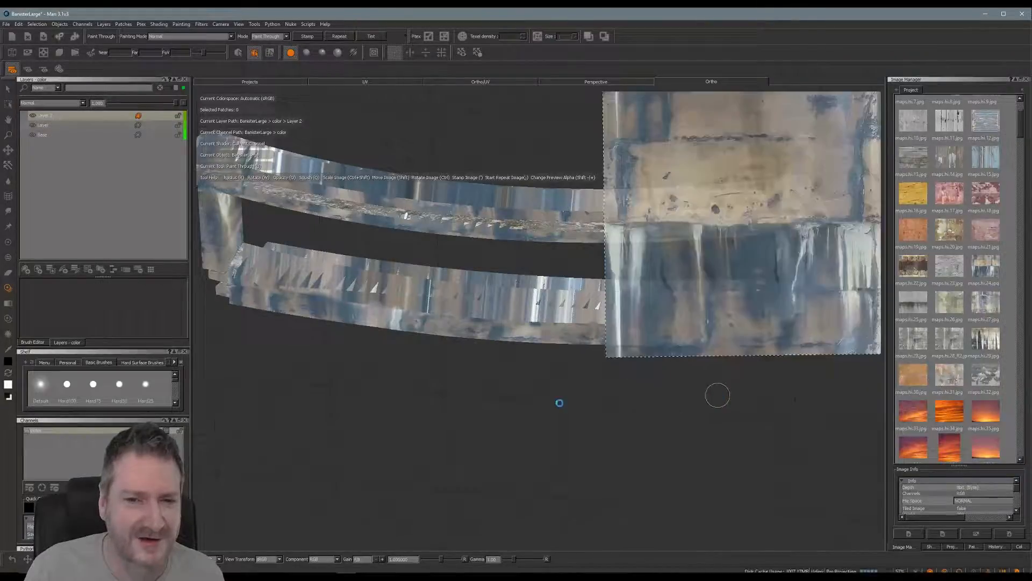
Step: Enable the Edge Mask in the projection settings so painting is limited to faces turned toward the view
mouse_move(521, 382)
alt+mouse_down()
mouse_move(553, 366)
mouse_move(564, 281)
mouse_move(496, 291)
mouse_move(507, 299)
mouse_move(461, 354)
mouse_move(470, 288)
mouse_move(472, 362)
mouse_move(461, 292)
mouse_move(455, 382)
mouse_move(479, 387)
mouse_move(465, 392)
alt+mouse_up()
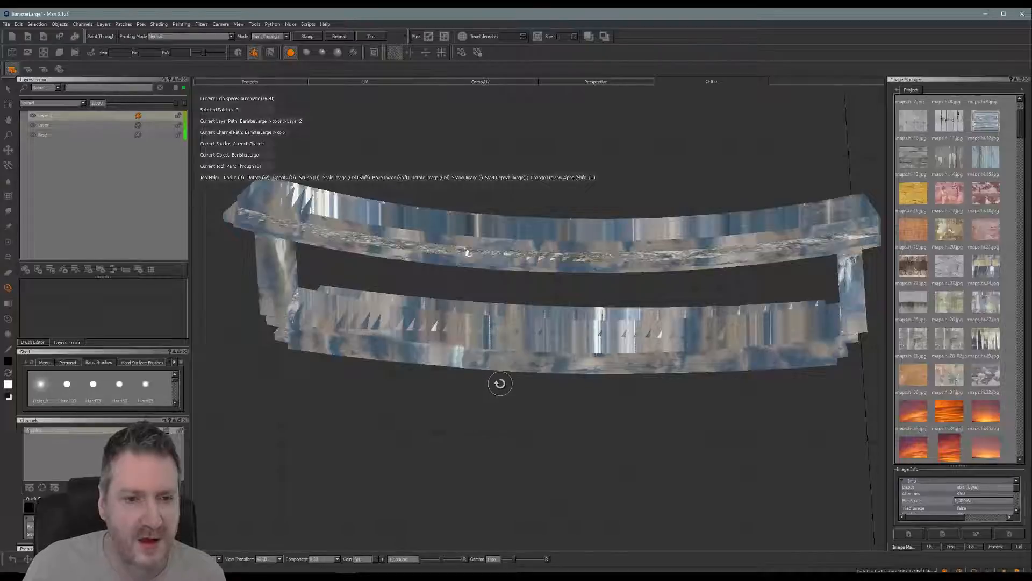
click(944, 533)
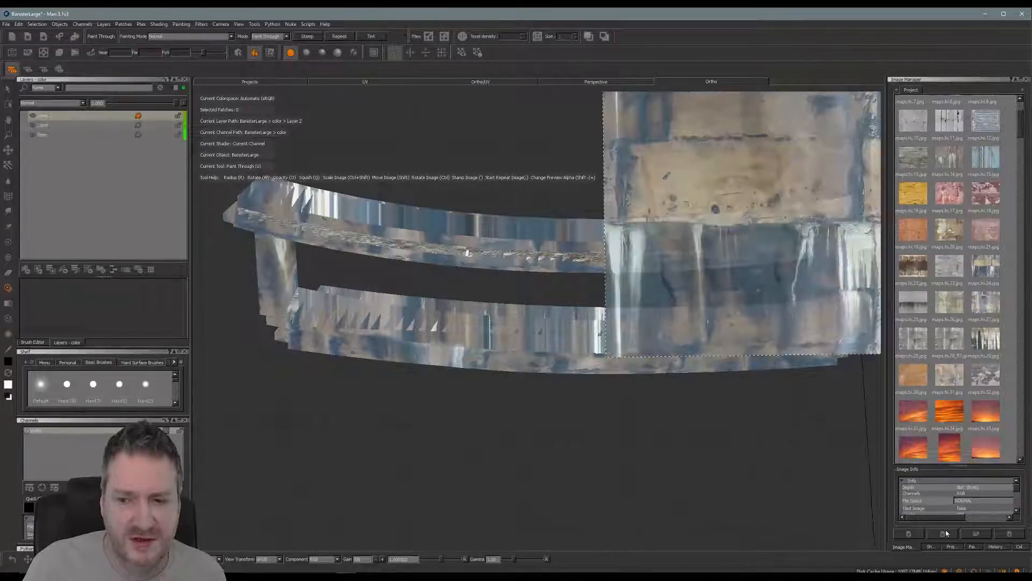
click(951, 546)
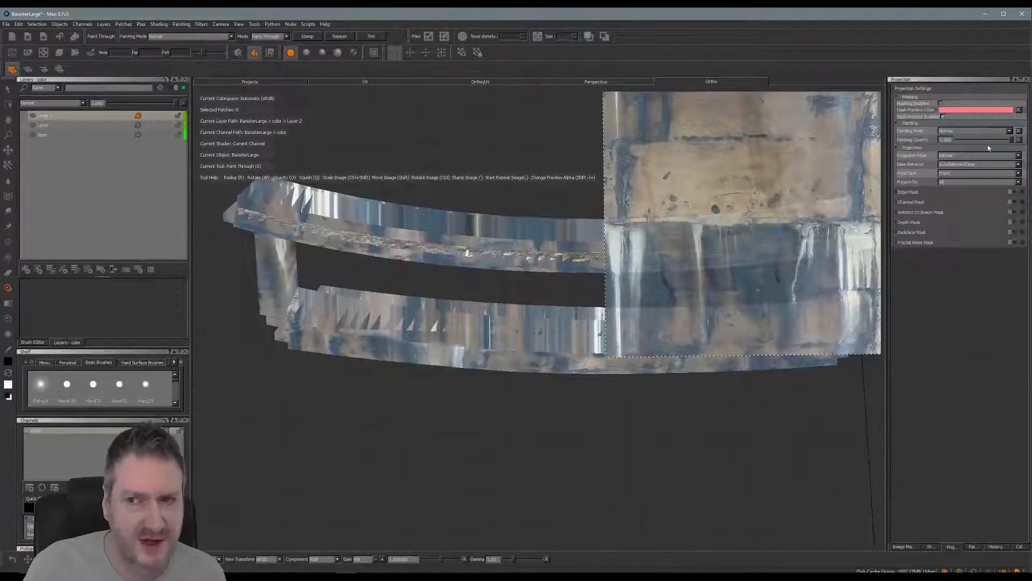
click(1011, 192)
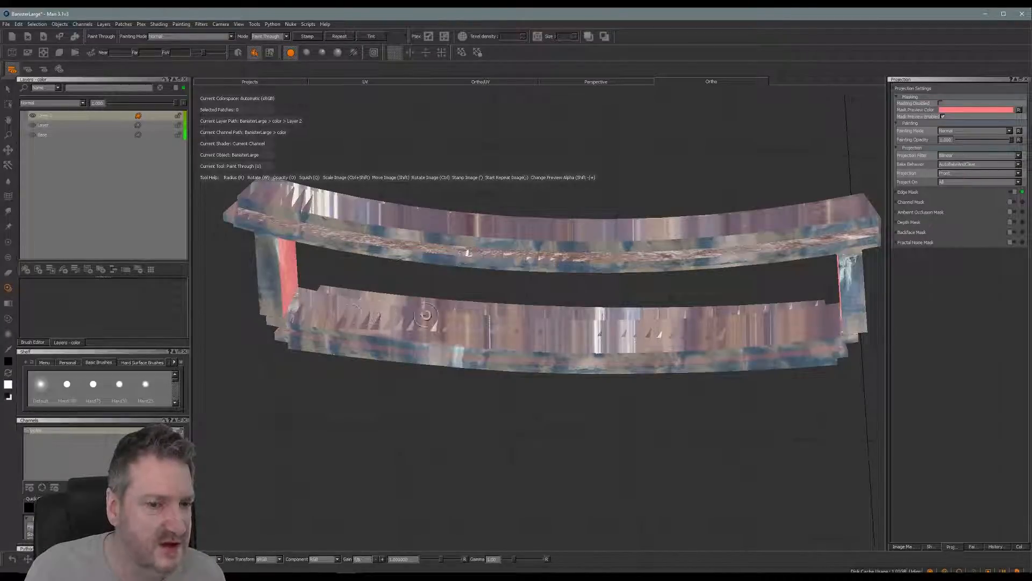
mouse_move(422, 398)
alt+mouse_down()
mouse_move(420, 412)
mouse_move(424, 382)
alt+mouse_up()
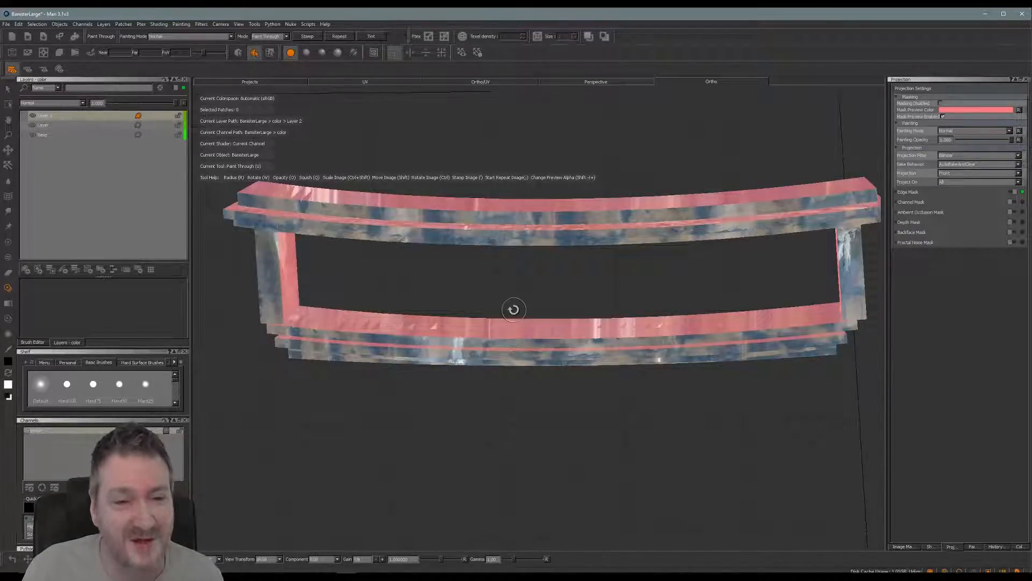
Step: Place and slightly rotate the weathered blue image over the left post's inner face and paint it across that face
alt+drag(514, 295, 251, 254)
alt+middle_drag(465, 276, 474, 347)
alt+drag(447, 335, 432, 309)
alt+middle_drag(463, 320, 464, 337)
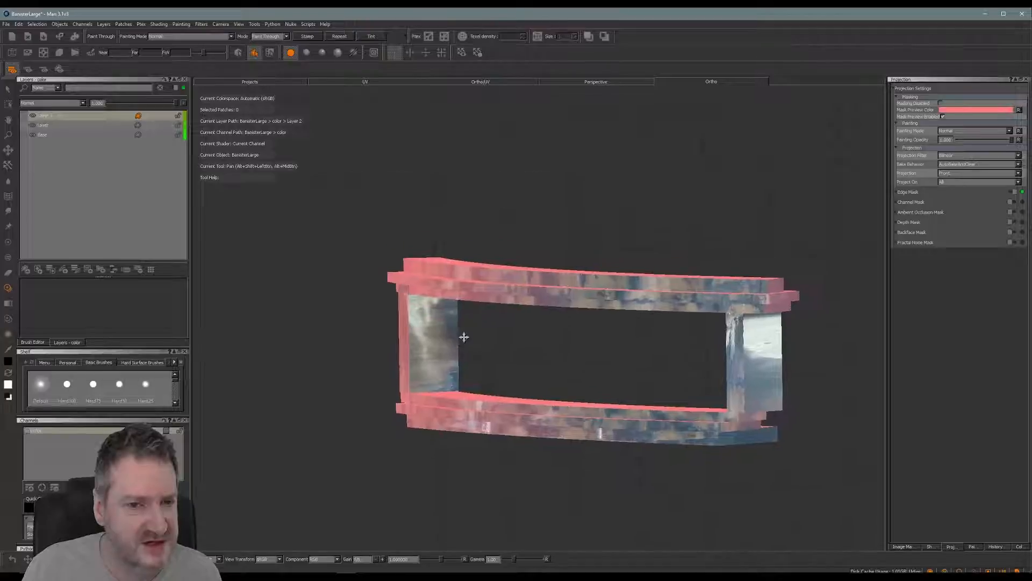
alt+drag(464, 337, 468, 332)
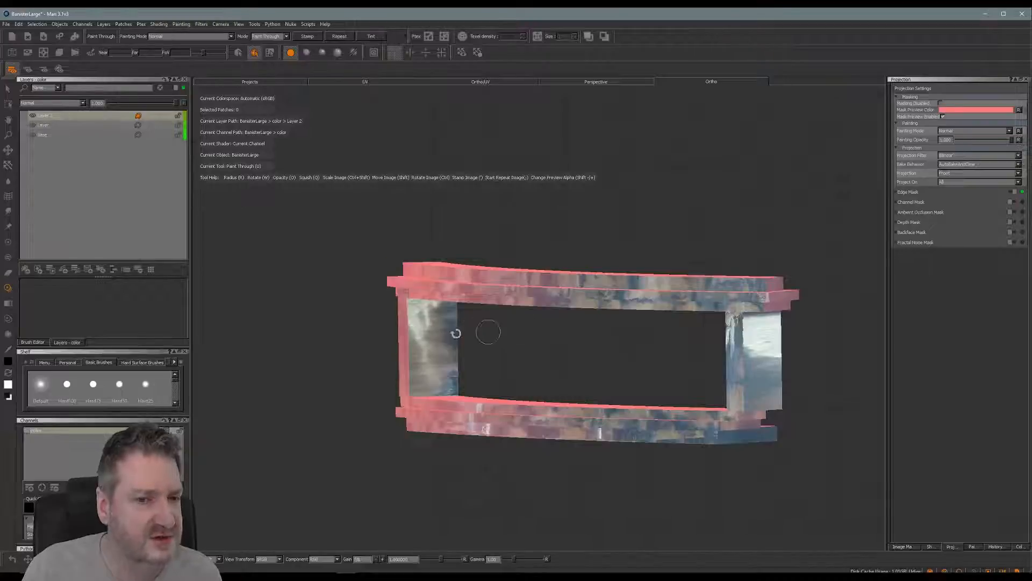
alt+drag(525, 321, 524, 318)
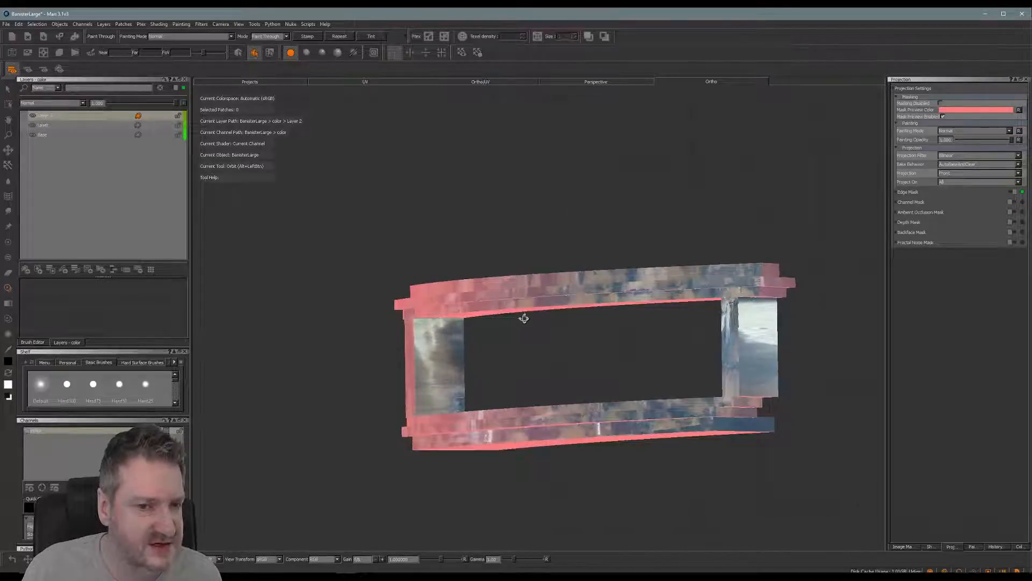
mouse_move(712, 245)
shift+mouse_down()
mouse_move(510, 297)
mouse_move(479, 335)
shift+mouse_up()
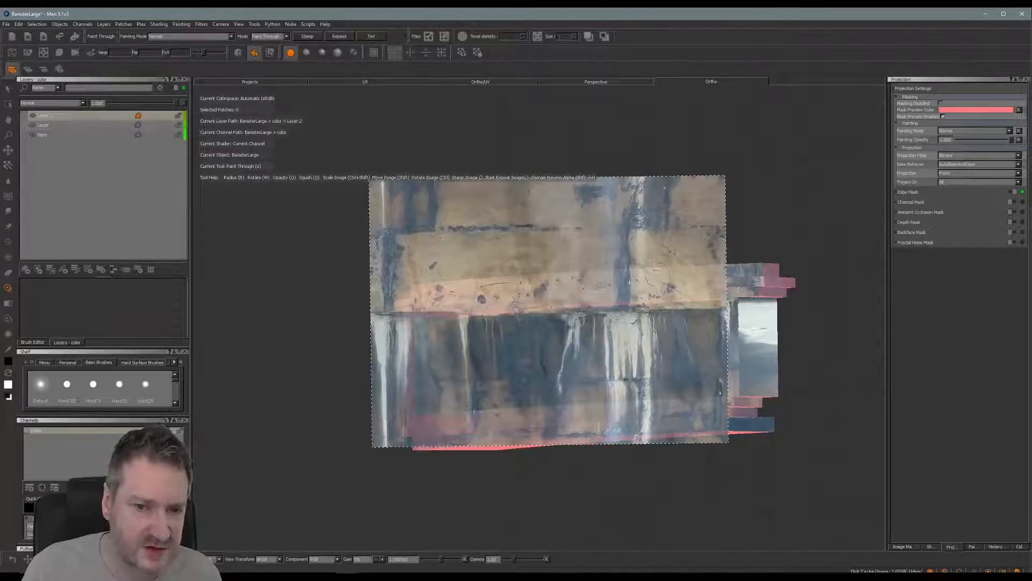
ctrl+drag(690, 269, 689, 264)
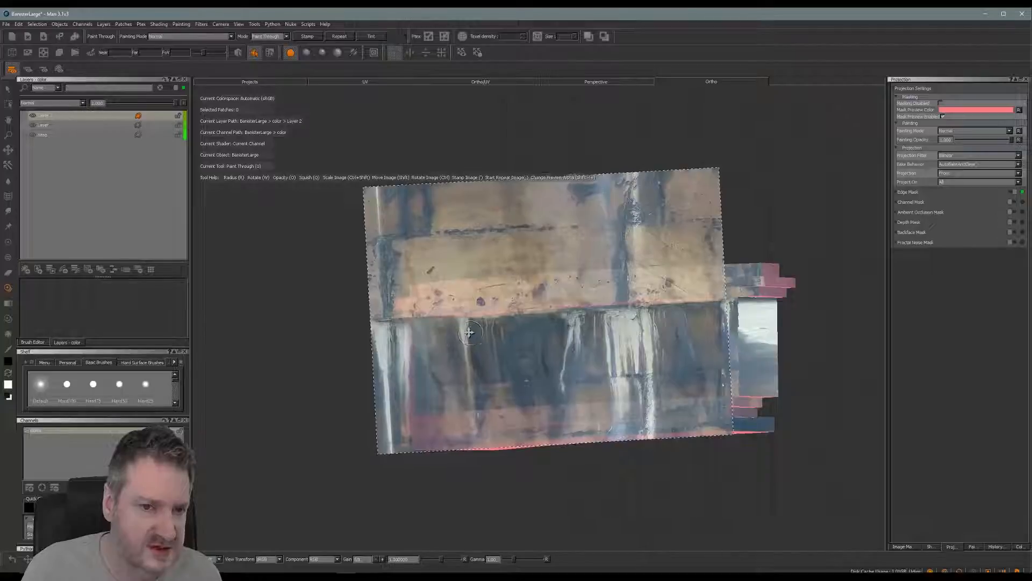
mouse_move(474, 338)
shift+mouse_down()
mouse_move(429, 334)
mouse_move(425, 324)
mouse_move(421, 336)
mouse_move(456, 329)
mouse_move(459, 349)
mouse_move(430, 376)
mouse_move(429, 338)
mouse_move(418, 365)
shift+mouse_up()
drag(422, 403, 413, 408)
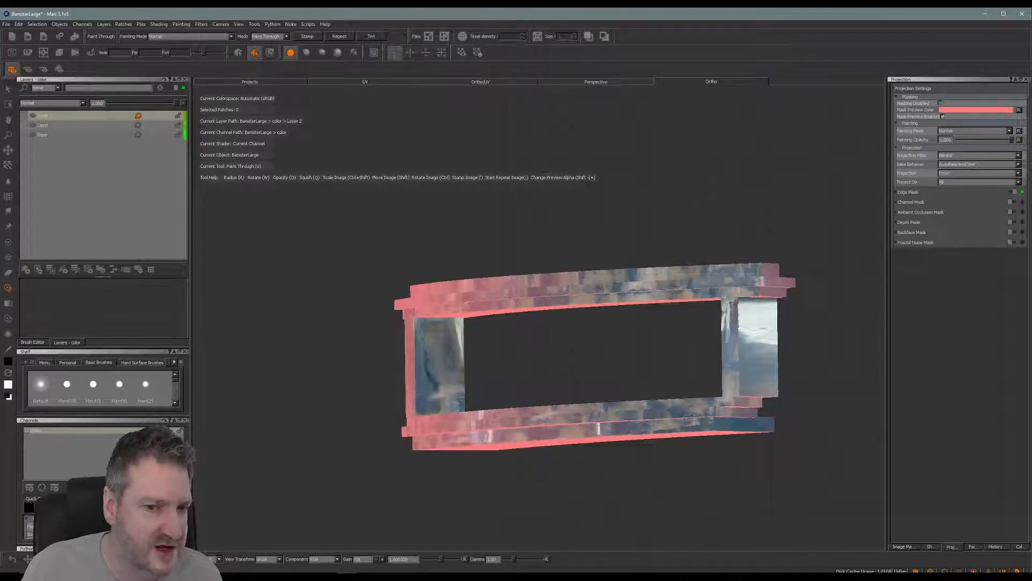
drag(468, 385, 443, 379)
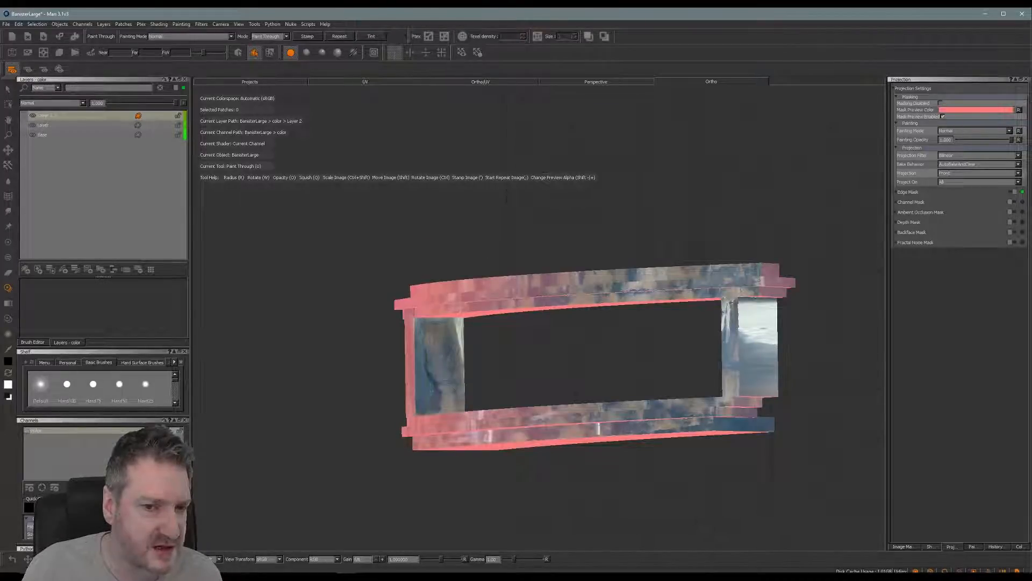
mouse_move(421, 408)
mouse_down()
mouse_move(485, 377)
mouse_move(581, 362)
mouse_move(747, 371)
mouse_up()
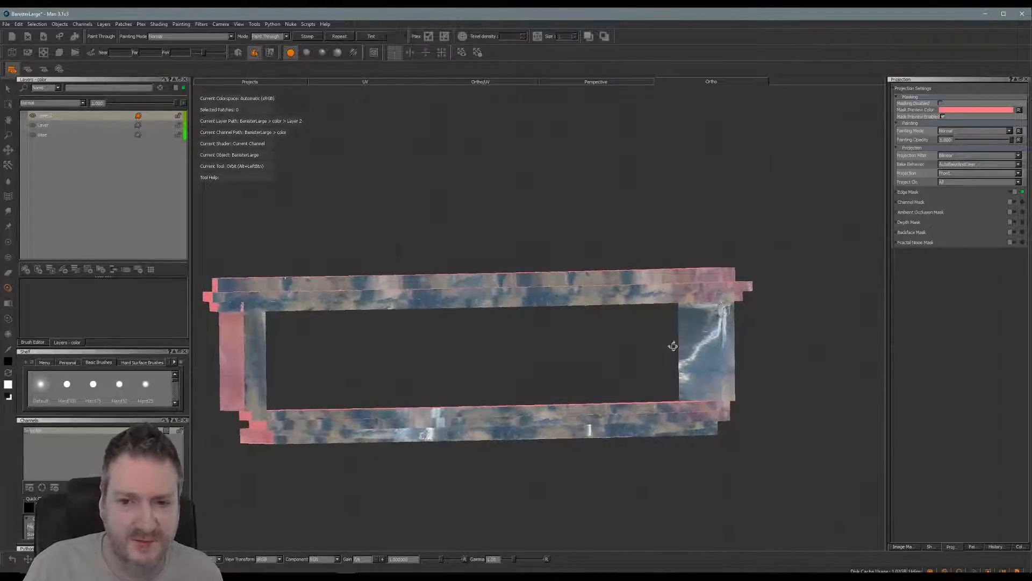
Step: Try to paint the re-rotated image onto the right post's inner face and undo the painting
alt+drag(672, 345, 680, 337)
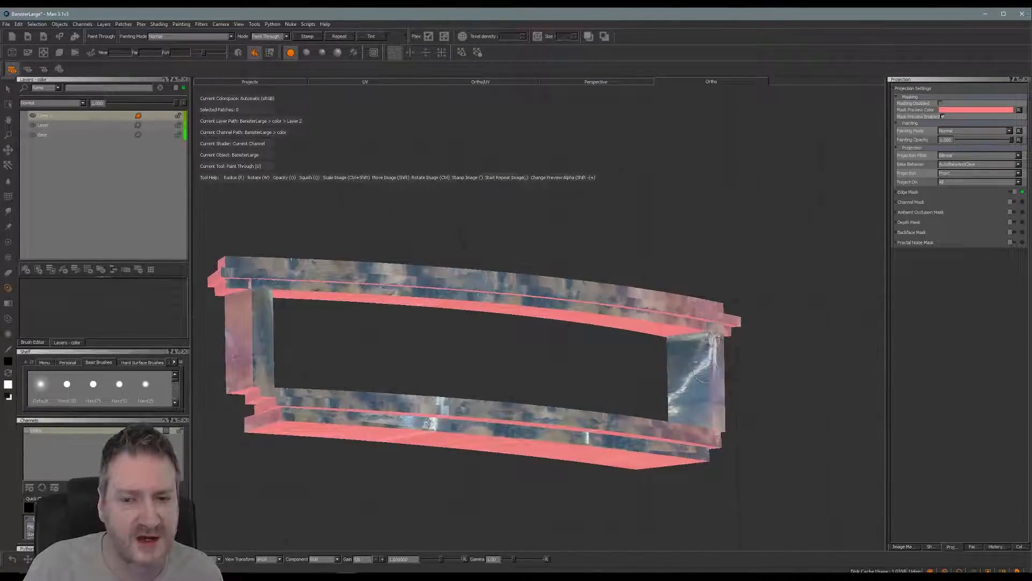
drag(714, 393, 710, 399)
ctrl+drag(687, 250, 689, 284)
mouse_move(714, 343)
mouse_down()
mouse_move(661, 350)
mouse_move(711, 352)
mouse_up()
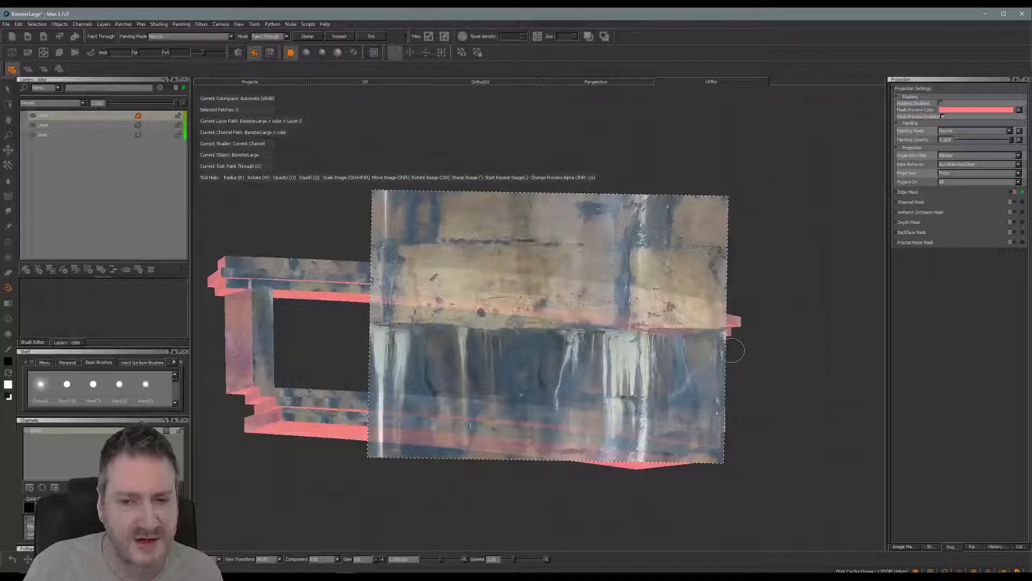
click(16, 26)
click(25, 33)
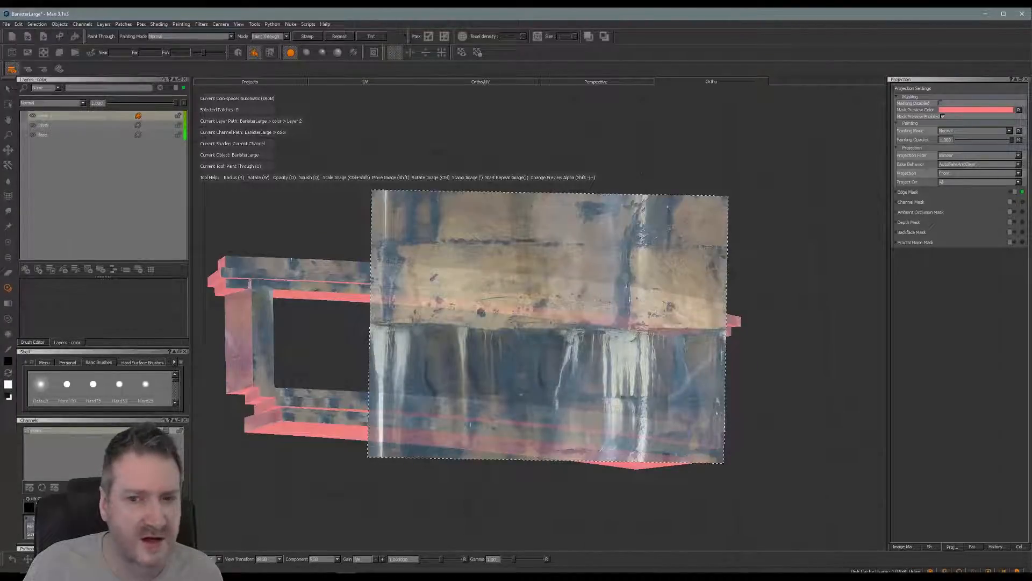
mouse_move(732, 376)
mouse_down()
mouse_move(751, 361)
mouse_move(715, 355)
mouse_move(715, 377)
mouse_up()
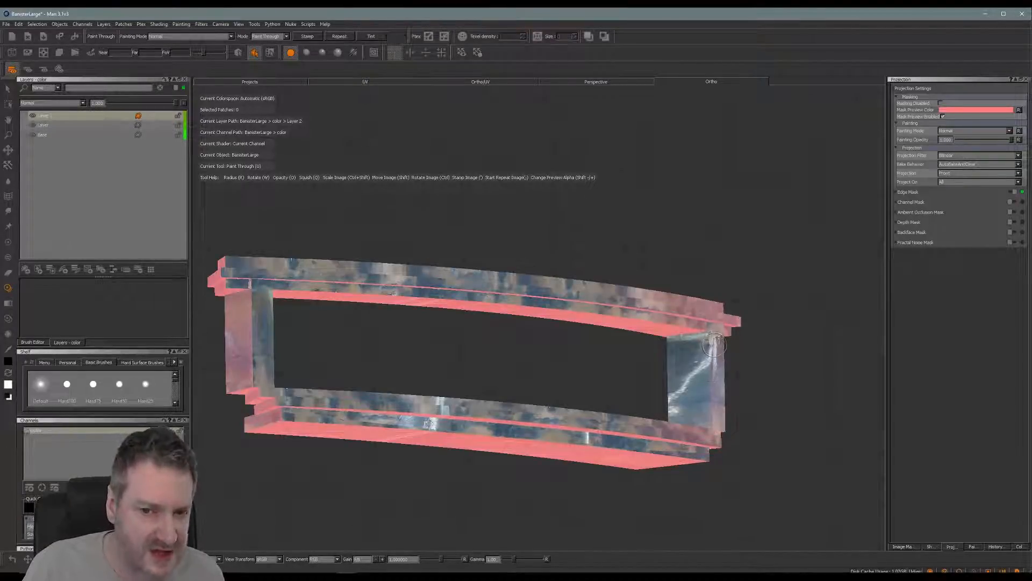
Step: Realign the image over the right post's inner face and paint its blue area over the bright diagonal streak
mouse_move(672, 365)
alt+mouse_down()
mouse_move(604, 376)
mouse_move(617, 369)
alt+mouse_up()
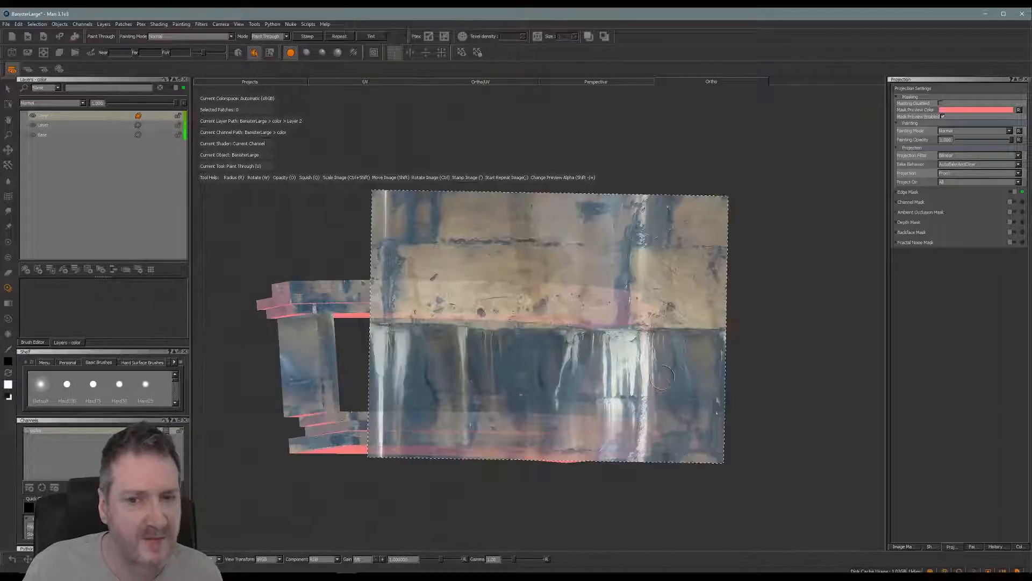
shift+drag(659, 374, 589, 363)
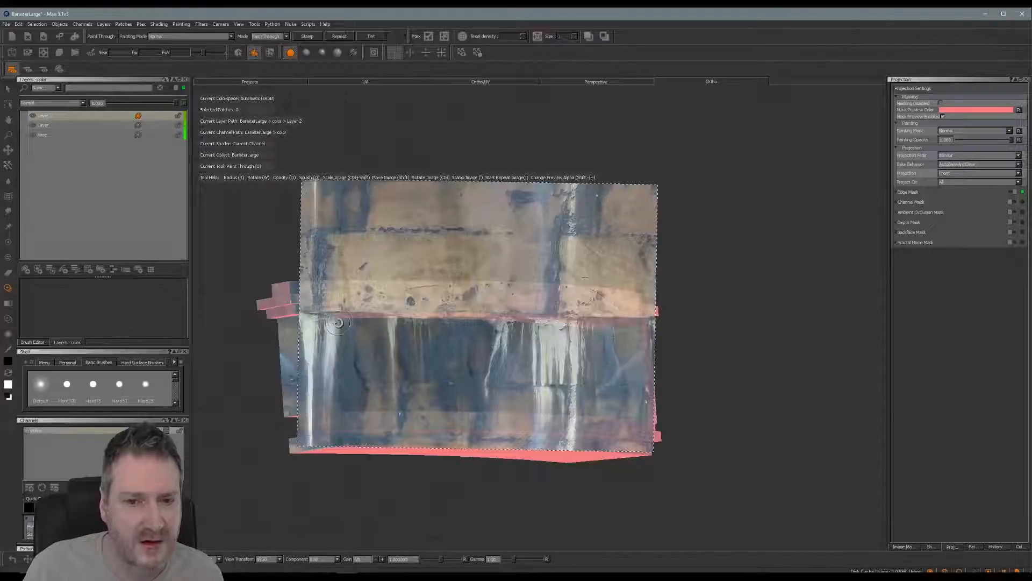
ctrl+drag(337, 322, 344, 333)
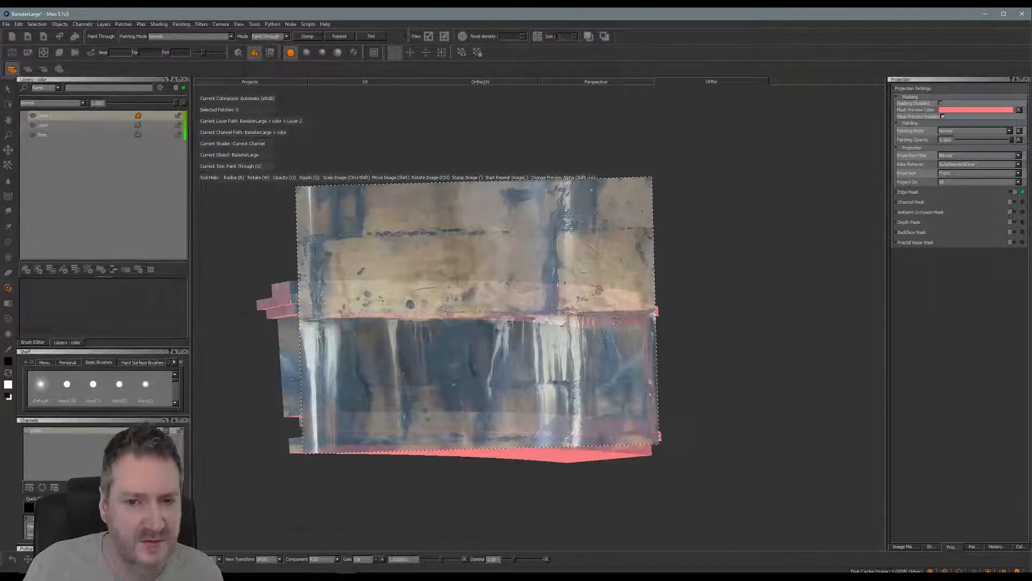
shift+drag(610, 336, 604, 342)
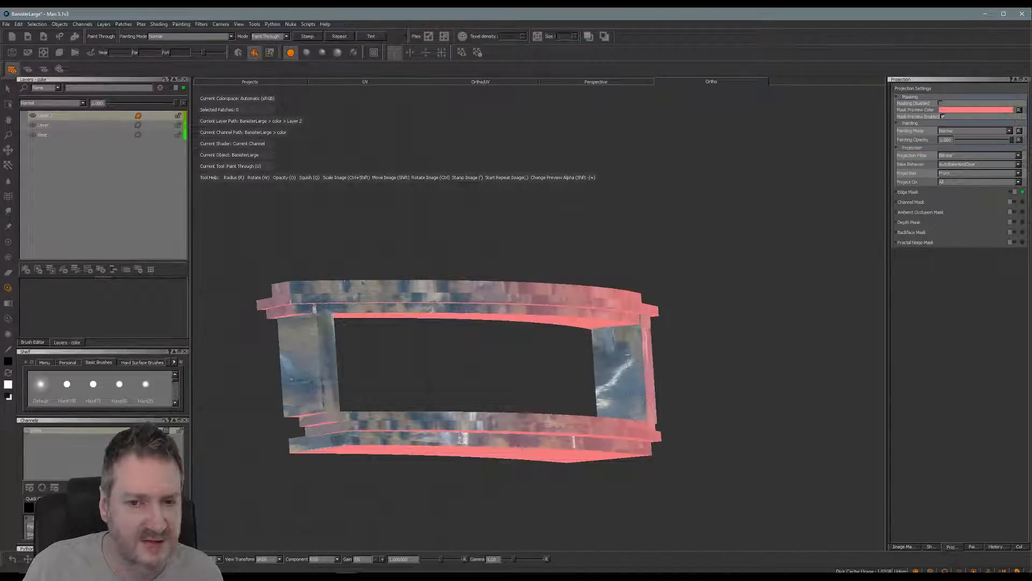
mouse_move(637, 407)
mouse_down()
mouse_move(624, 360)
mouse_move(608, 391)
mouse_move(602, 367)
mouse_up()
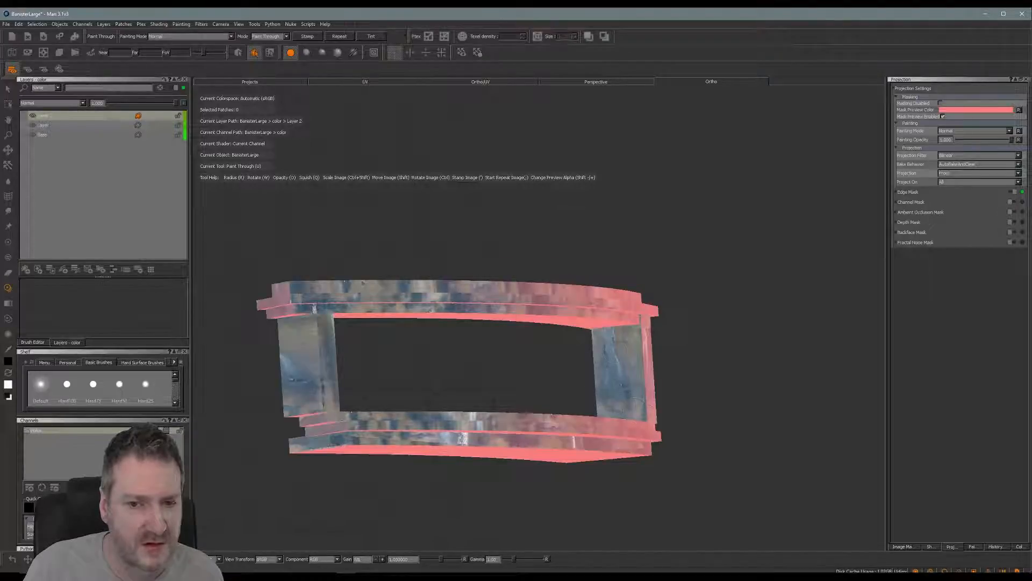
drag(633, 380, 610, 395)
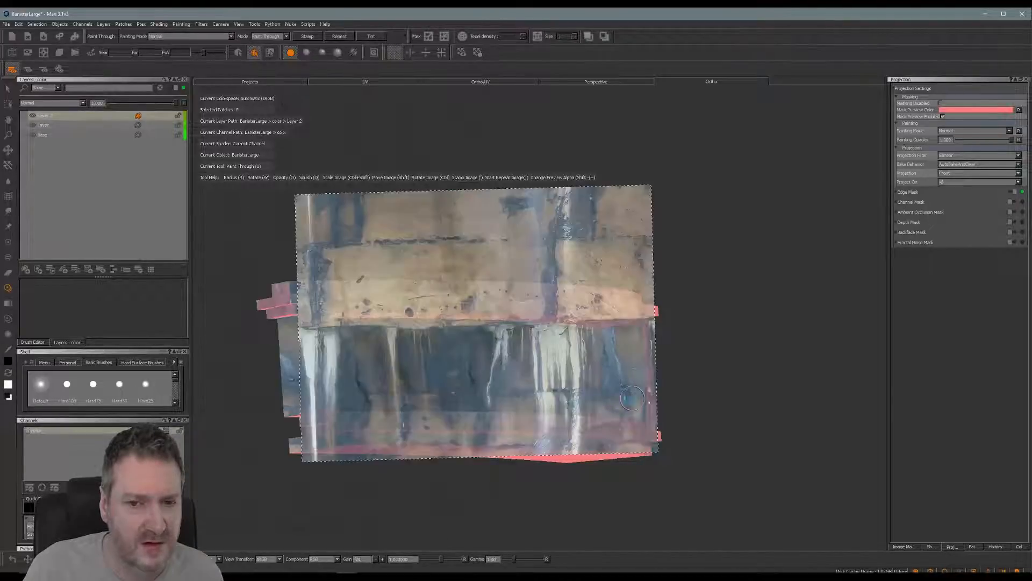
click(610, 395)
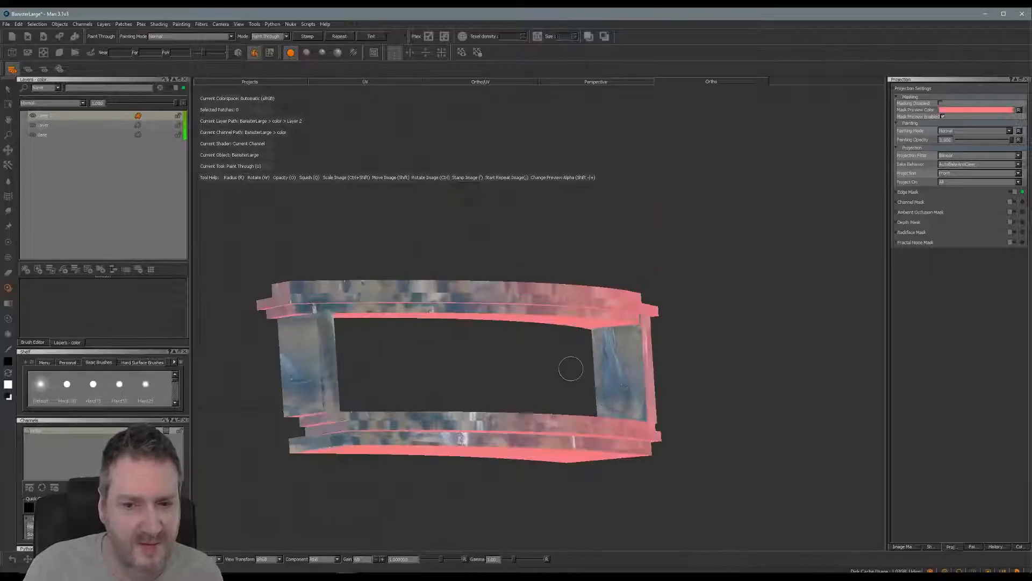
Step: Move the image's white-dripped blue area over the nearer post's outer end face, paint that face and bake it
alt+middle_drag(572, 369, 597, 378)
mouse_move(533, 387)
alt+mouse_down()
mouse_move(500, 387)
mouse_move(465, 361)
mouse_move(601, 350)
mouse_move(636, 366)
alt+mouse_up()
alt+middle_drag(544, 370, 472, 357)
alt+drag(473, 357, 521, 348)
alt+middle_drag(520, 349, 532, 408)
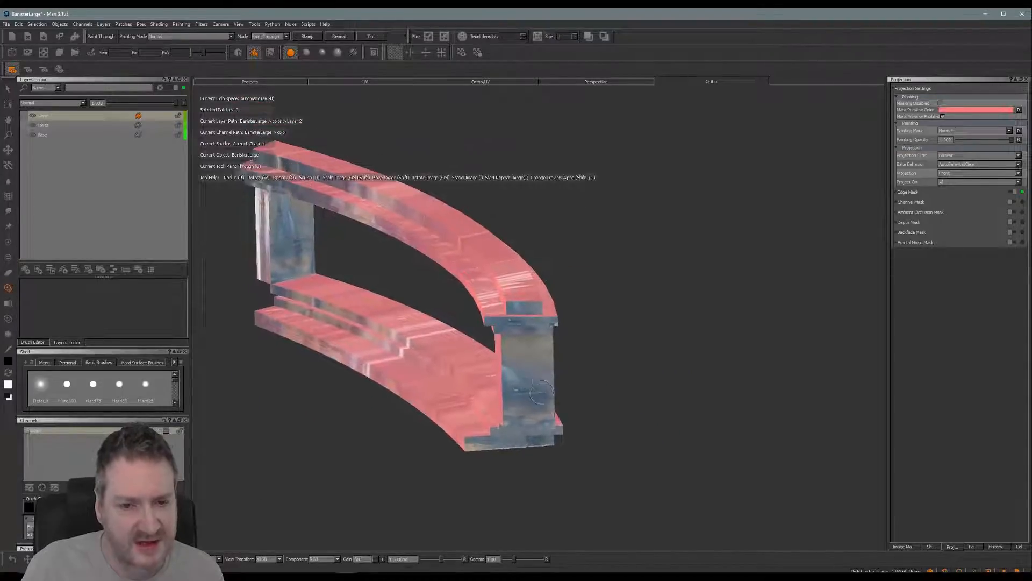
alt+drag(578, 364, 581, 313)
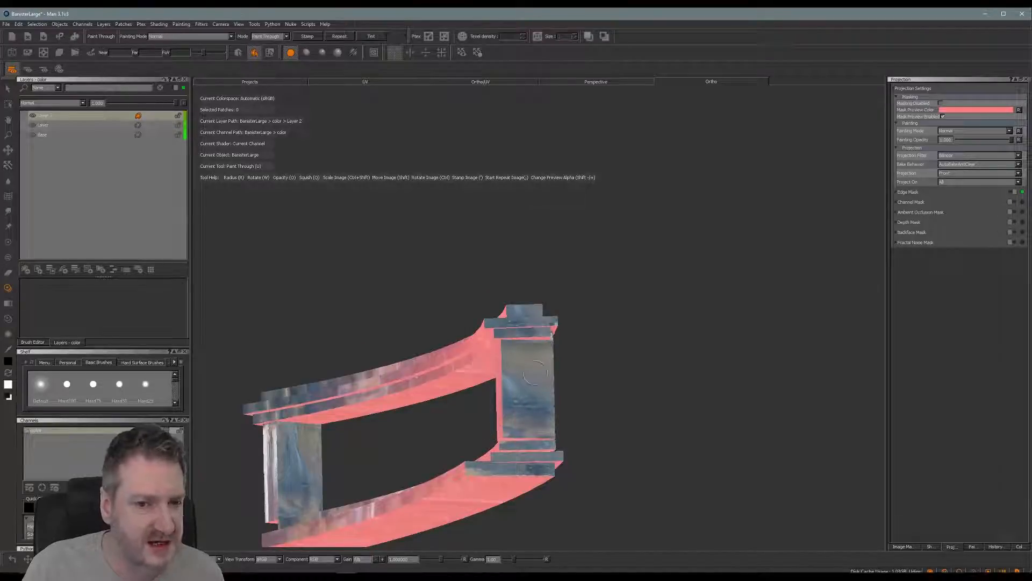
mouse_move(520, 337)
shift+mouse_down()
mouse_move(593, 349)
mouse_move(575, 337)
mouse_move(516, 336)
shift+mouse_up()
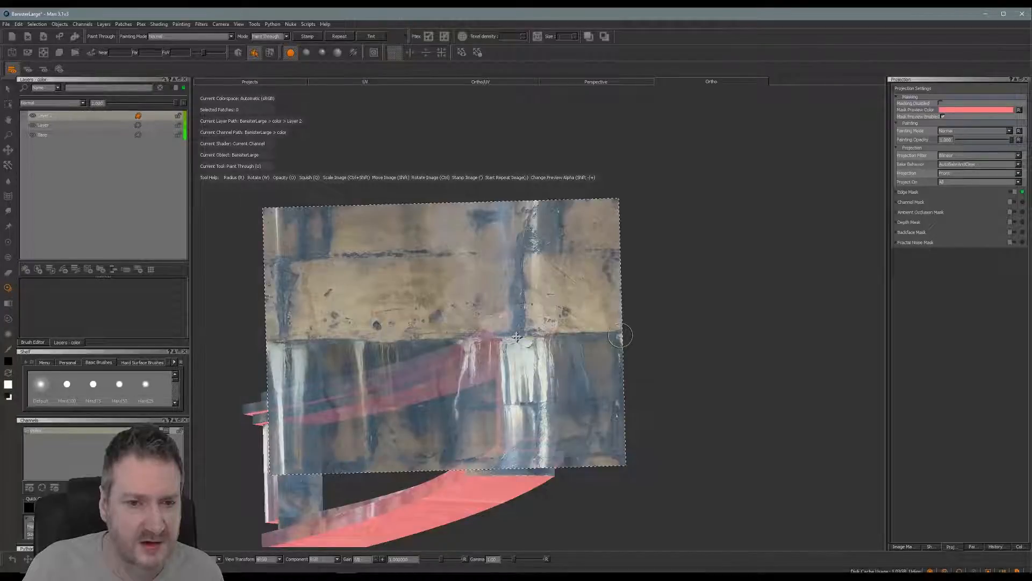
shift+drag(516, 337, 752, 337)
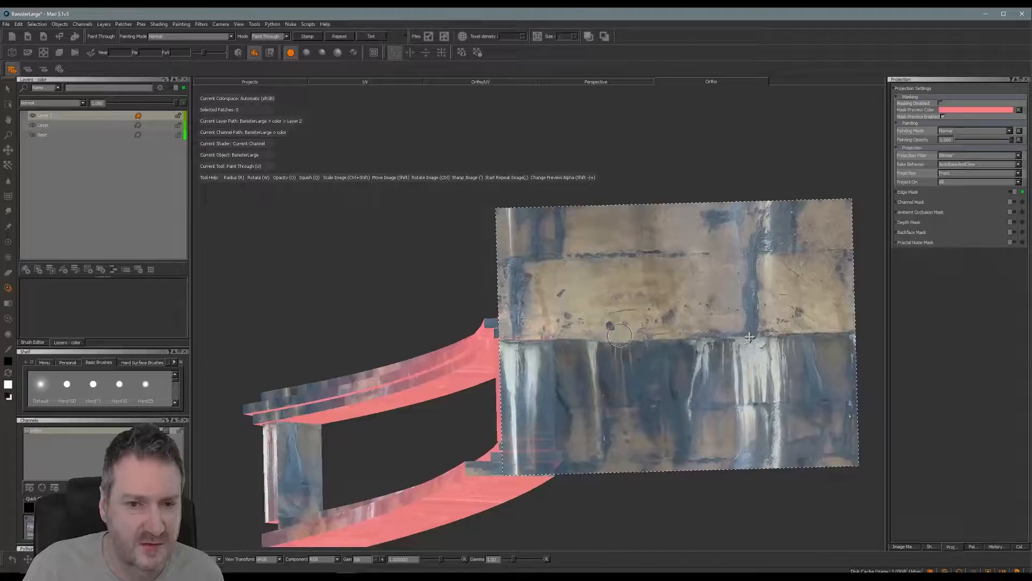
mouse_move(514, 353)
mouse_down()
mouse_move(531, 352)
mouse_move(533, 365)
mouse_move(515, 395)
mouse_move(514, 349)
mouse_up()
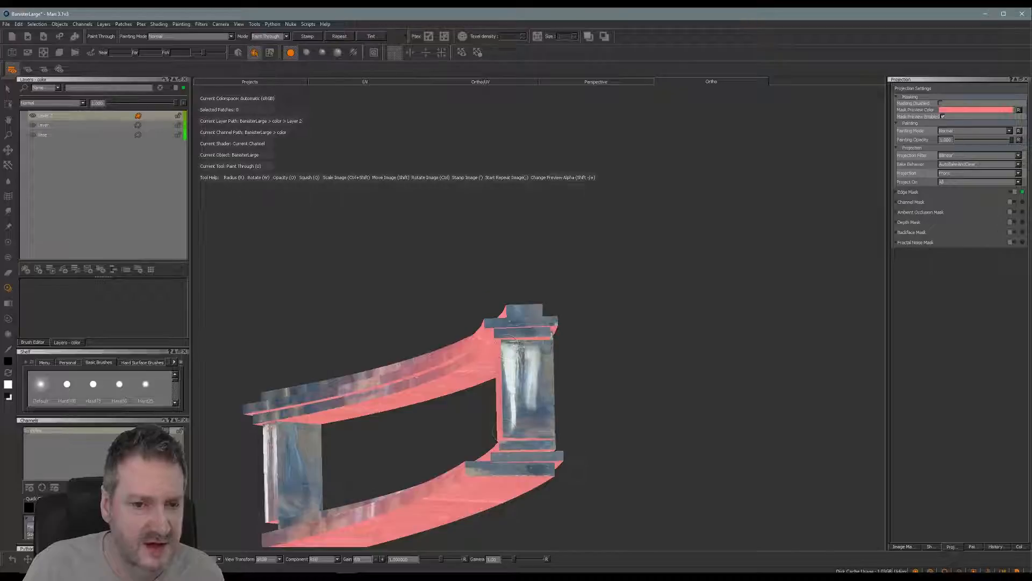
drag(512, 433, 548, 411)
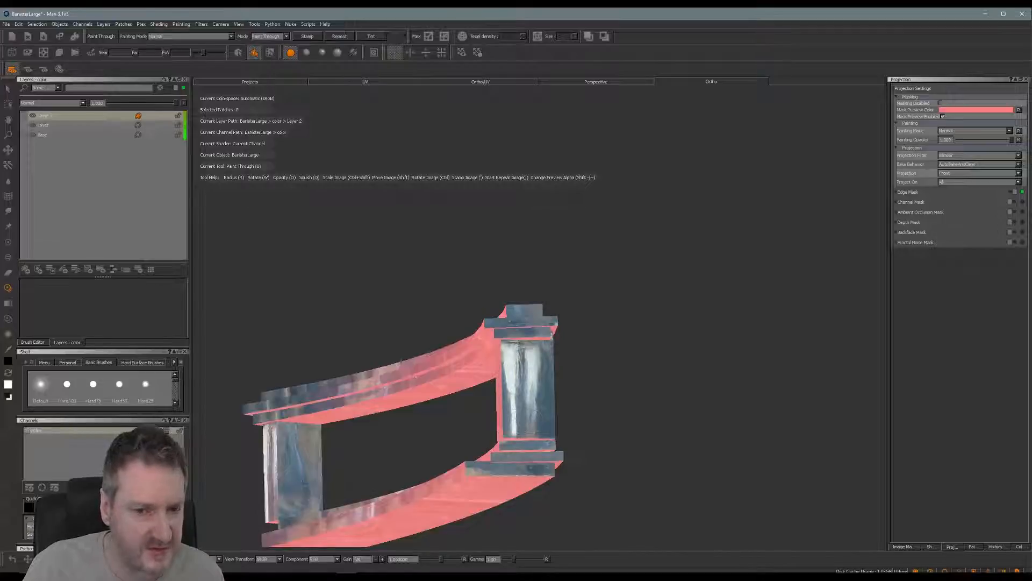
key(b)
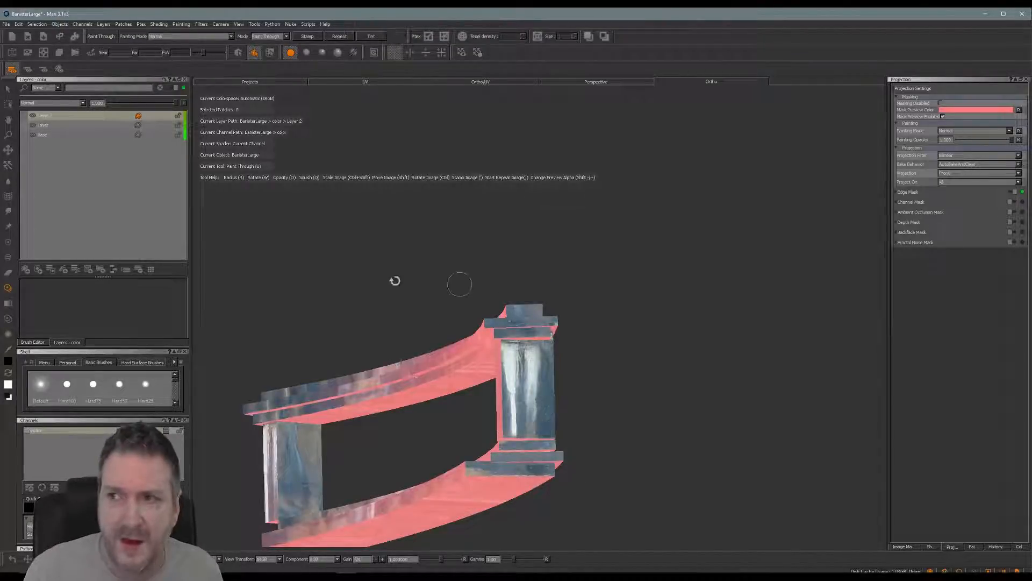
Step: Place the weathered blue image over the other post's outer end face and paint its plain blue areas through to cover the bright white patch
alt+drag(592, 392, 521, 371)
alt+drag(568, 373, 679, 378)
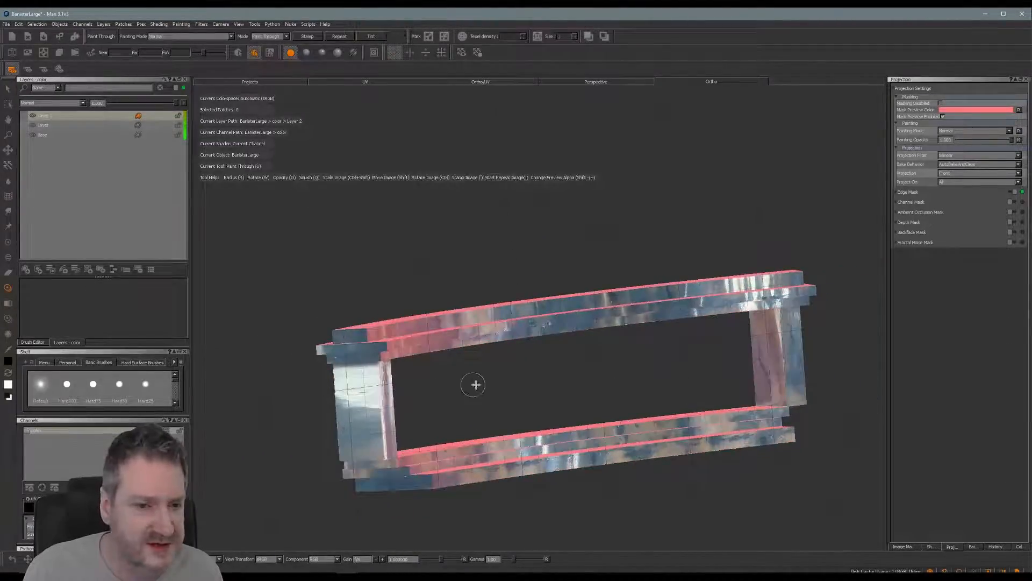
alt+drag(473, 385, 507, 382)
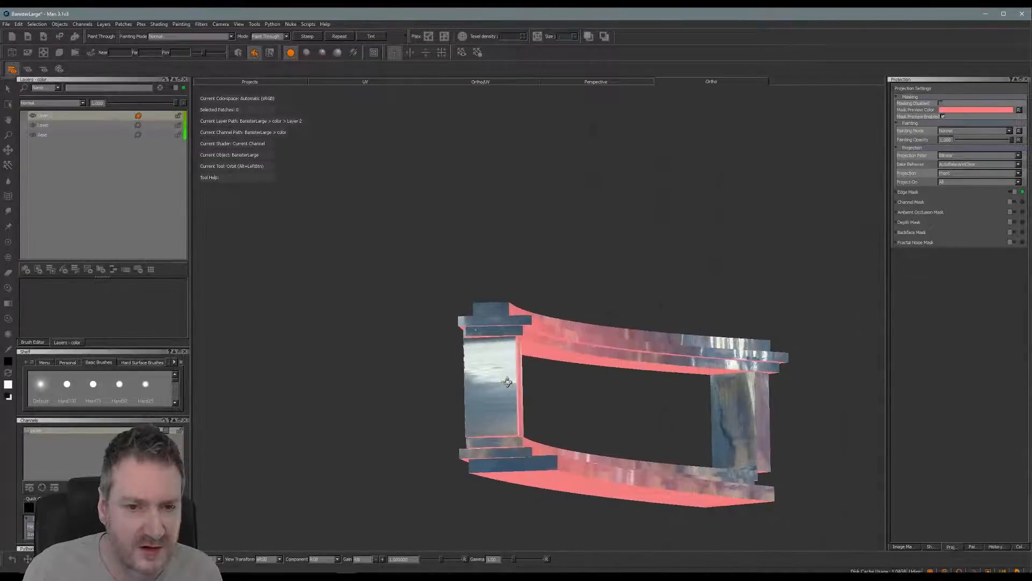
key(u)
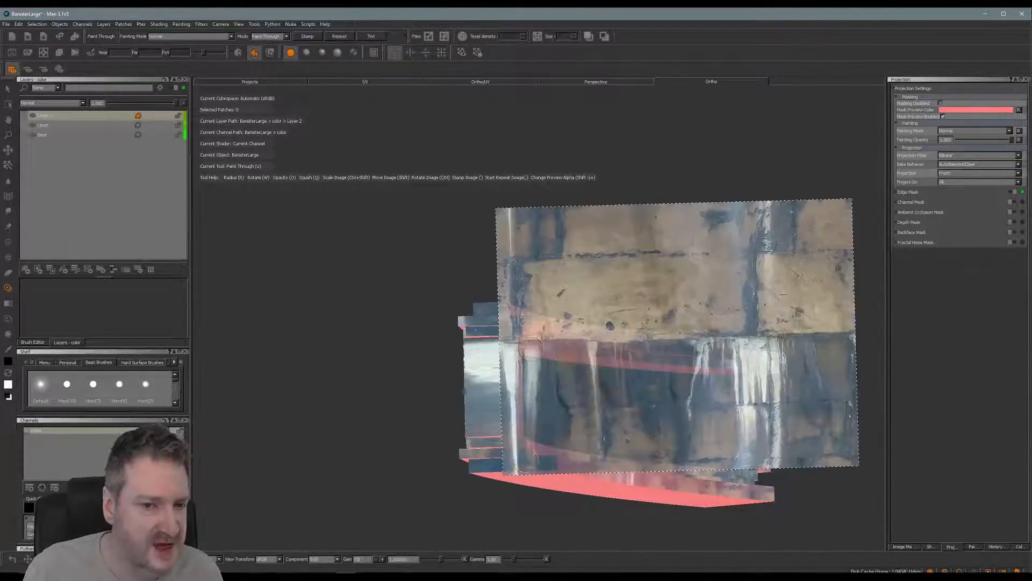
shift+drag(694, 413, 620, 412)
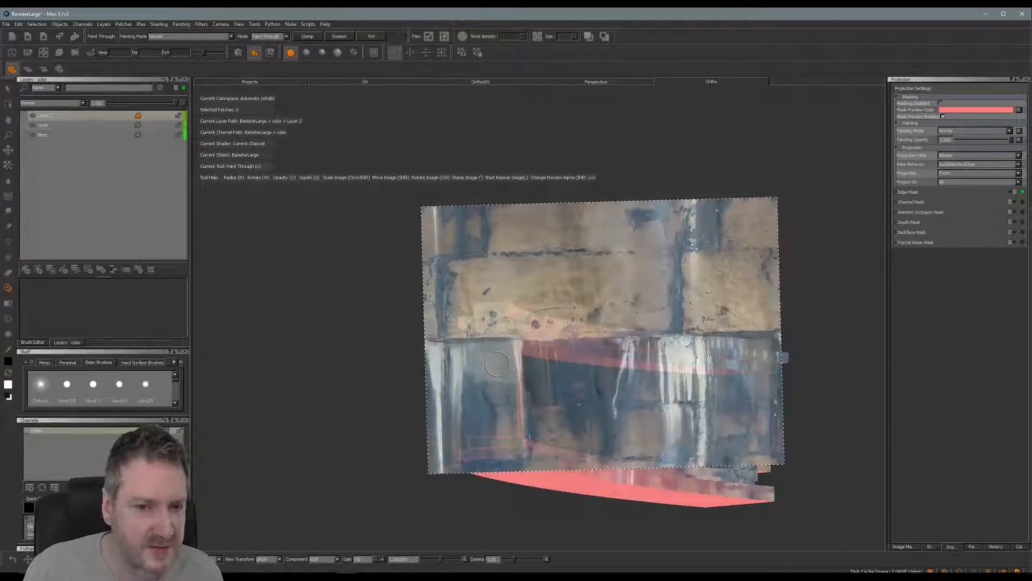
mouse_move(548, 385)
shift+mouse_down()
mouse_move(489, 390)
mouse_move(476, 344)
mouse_move(468, 348)
mouse_move(501, 363)
mouse_move(467, 351)
mouse_move(515, 351)
shift+mouse_up()
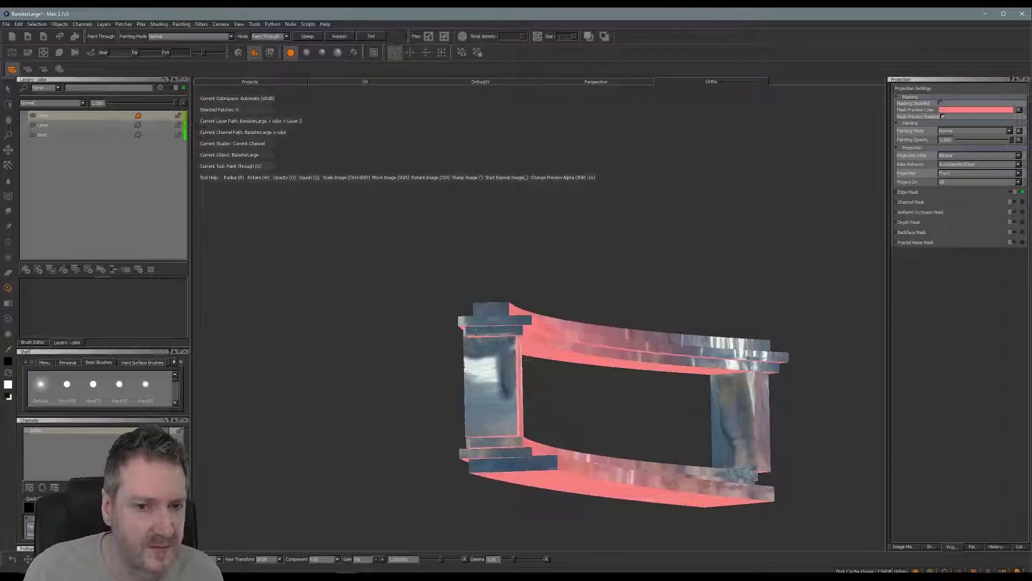
mouse_move(489, 390)
mouse_down()
mouse_move(476, 379)
mouse_move(486, 401)
mouse_move(463, 415)
mouse_up()
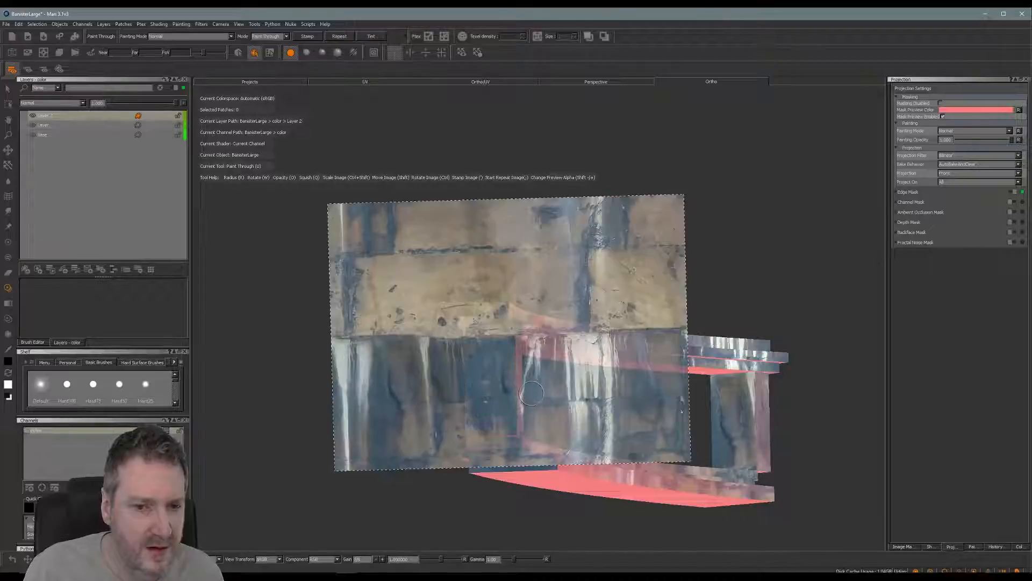
mouse_move(532, 393)
shift+mouse_down()
mouse_move(544, 394)
mouse_move(500, 417)
mouse_move(506, 425)
mouse_move(485, 401)
mouse_move(525, 415)
mouse_move(528, 386)
mouse_move(513, 372)
mouse_move(598, 363)
mouse_move(647, 303)
mouse_move(633, 298)
mouse_move(635, 352)
shift+mouse_up()
mouse_move(487, 404)
mouse_down()
mouse_move(488, 391)
mouse_move(545, 404)
mouse_up()
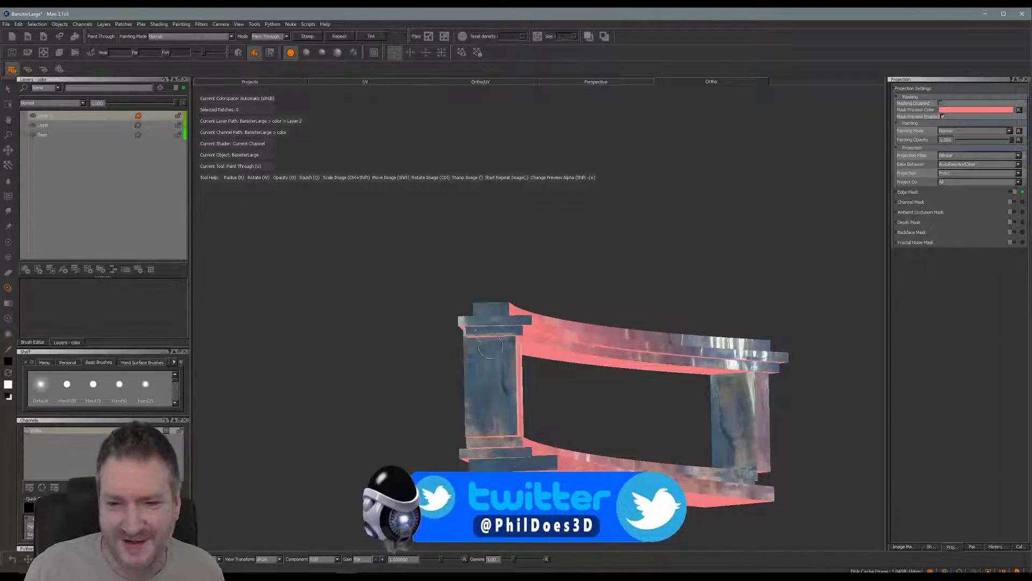
Step: Examine the banister's posts and rails from all sides for remaining stretched, unpainted or overly bright areas
alt+middle_drag(486, 242, 470, 240)
mouse_move(560, 269)
alt+mouse_down()
mouse_move(629, 283)
mouse_move(638, 274)
mouse_move(629, 251)
mouse_move(674, 253)
mouse_move(652, 240)
mouse_move(626, 247)
mouse_move(652, 243)
alt+mouse_up()
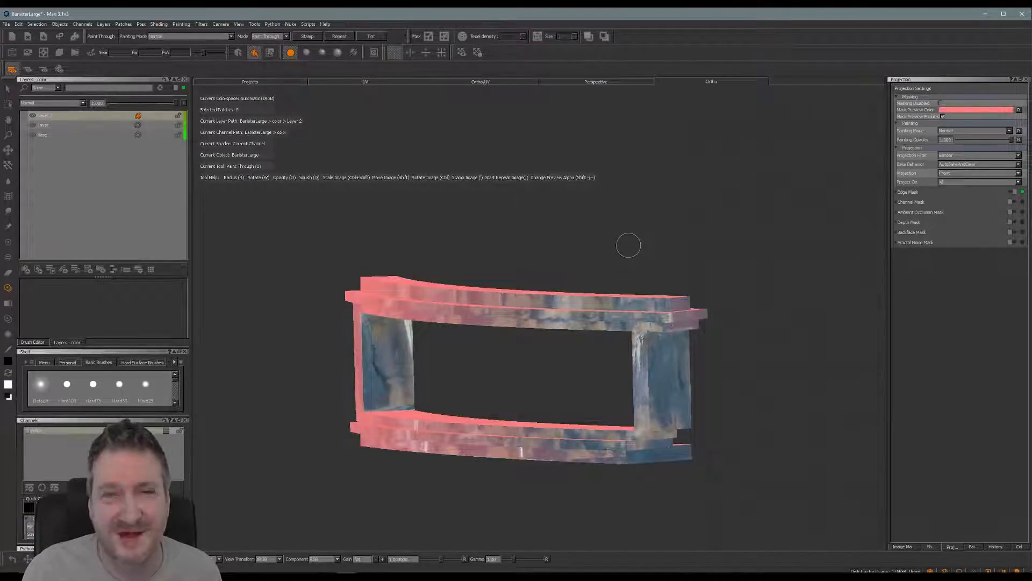
alt+drag(629, 245, 746, 255)
alt+middle_drag(518, 254, 688, 244)
mouse_move(467, 248)
alt+mouse_down()
mouse_move(507, 257)
mouse_move(437, 247)
alt+mouse_up()
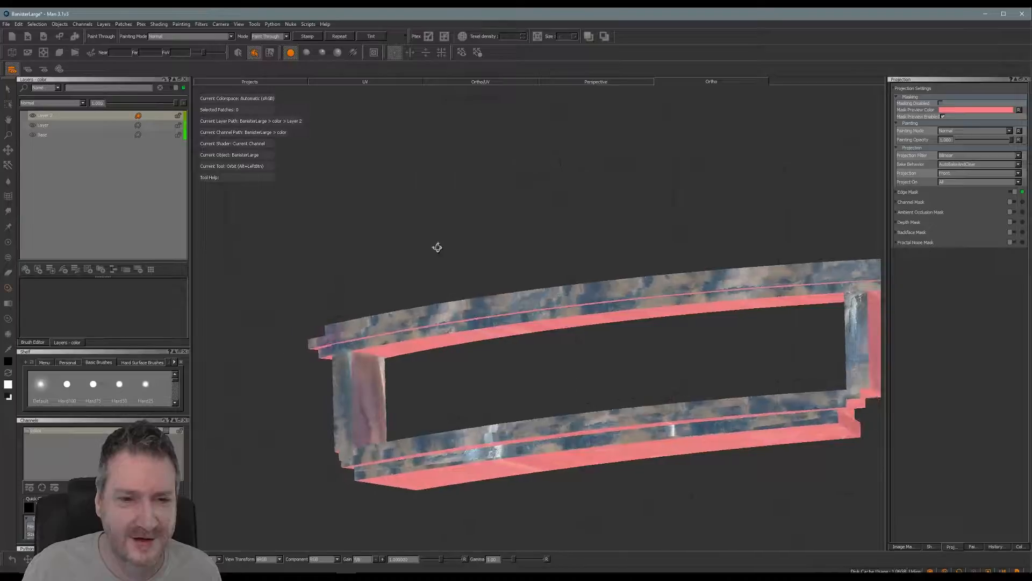
alt+middle_drag(404, 385, 429, 320)
alt+drag(429, 320, 477, 350)
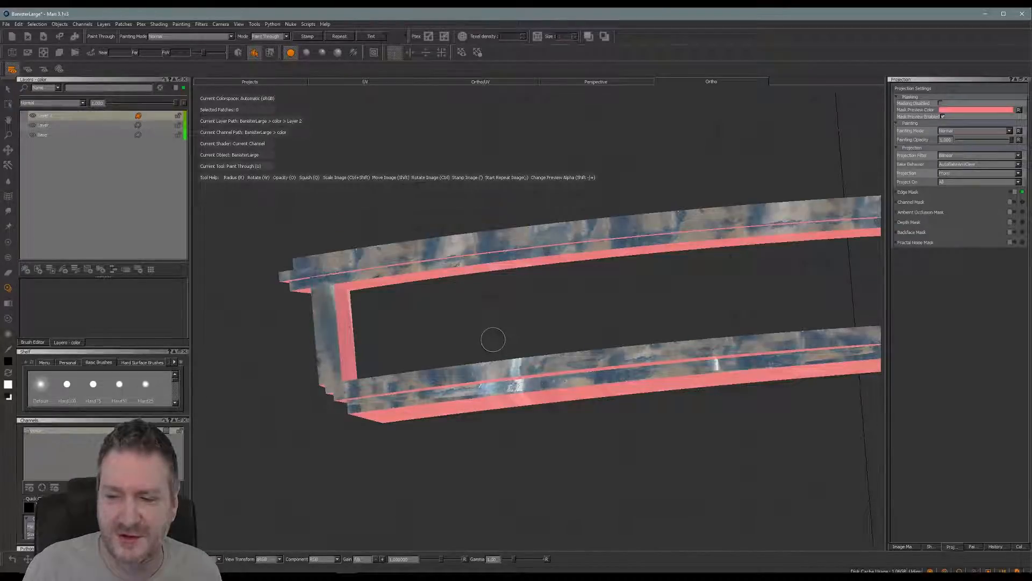
key(shift)
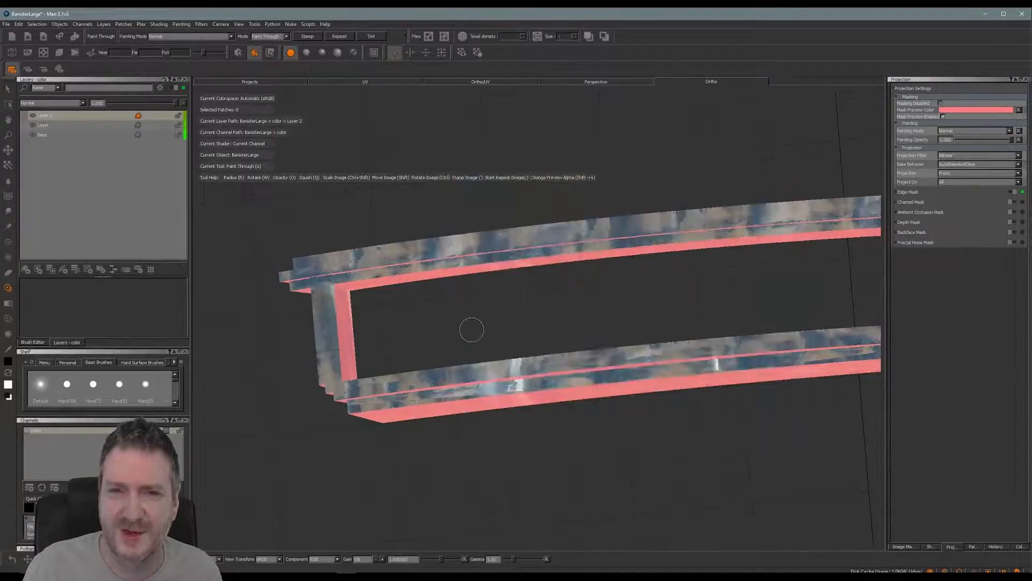
alt+drag(463, 320, 672, 328)
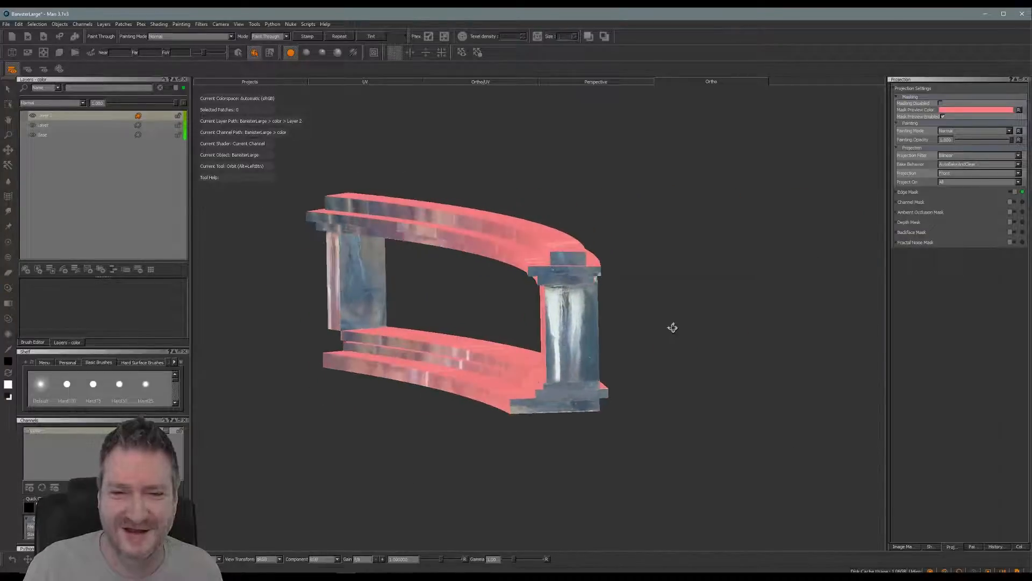
Step: Bring the banister's underside into view and place the image's blue area over the middle of the lower rail's narrow stepped ledge
alt+drag(400, 333, 662, 322)
mouse_move(517, 325)
alt+mouse_down()
mouse_move(549, 299)
mouse_move(594, 393)
alt+mouse_up()
mouse_move(582, 347)
alt+mouse_down()
mouse_move(530, 300)
mouse_move(537, 418)
mouse_move(581, 412)
mouse_move(562, 409)
mouse_move(511, 322)
mouse_move(585, 321)
mouse_move(495, 307)
mouse_move(500, 300)
mouse_move(556, 302)
mouse_move(511, 336)
mouse_move(610, 362)
mouse_move(476, 295)
mouse_move(483, 276)
alt+mouse_up()
key(u)
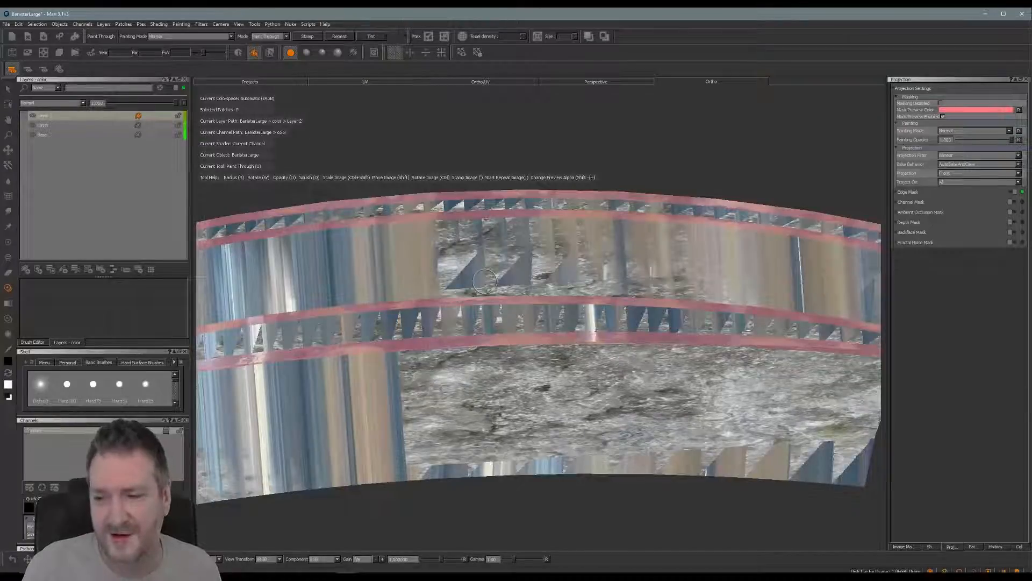
alt+drag(513, 277, 521, 258)
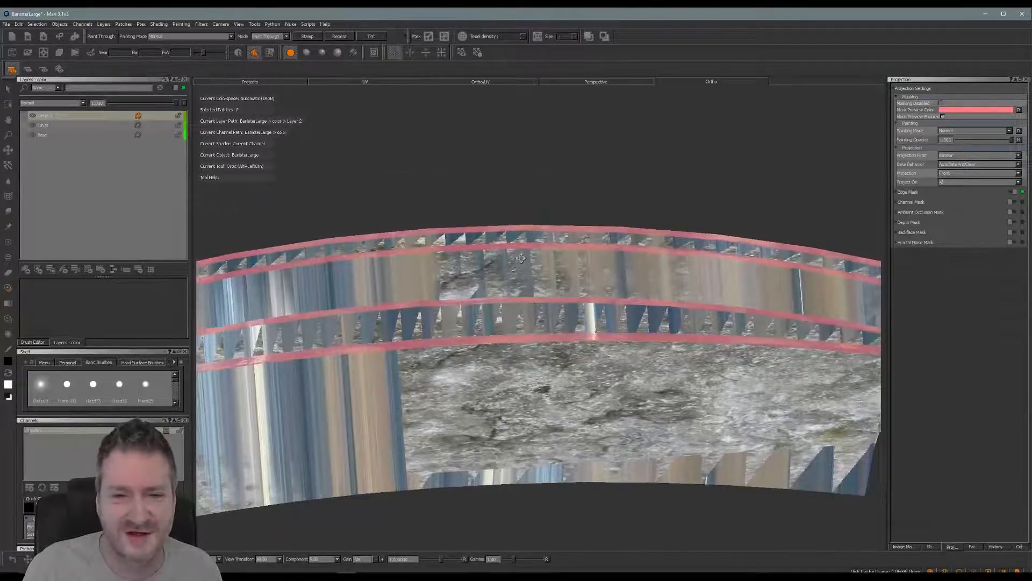
mouse_move(551, 285)
alt+middle_down()
mouse_move(460, 278)
mouse_move(508, 265)
alt+middle_up()
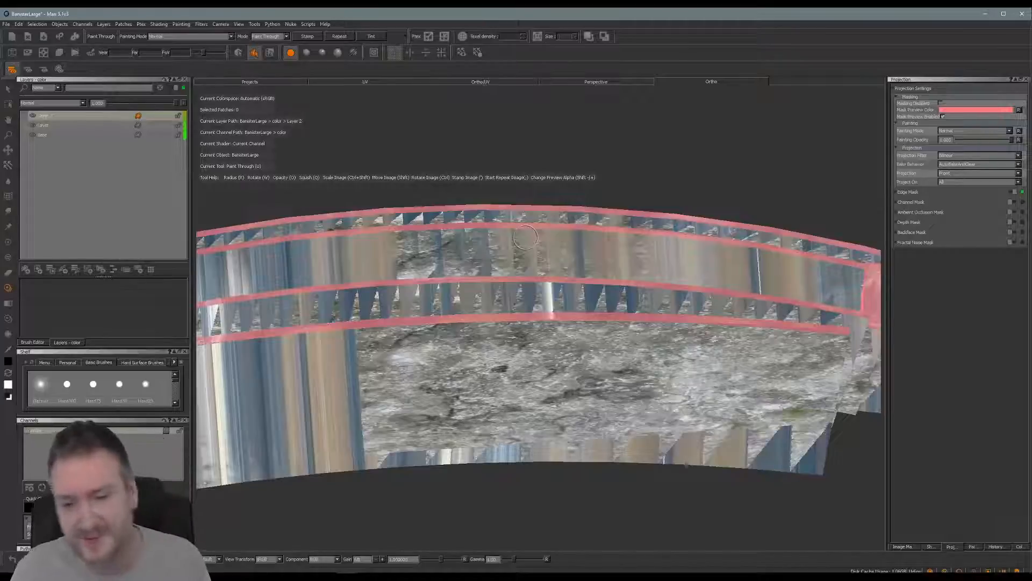
key(shift)
mouse_move(550, 299)
shift+mouse_down()
mouse_move(532, 238)
mouse_move(517, 238)
shift+mouse_up()
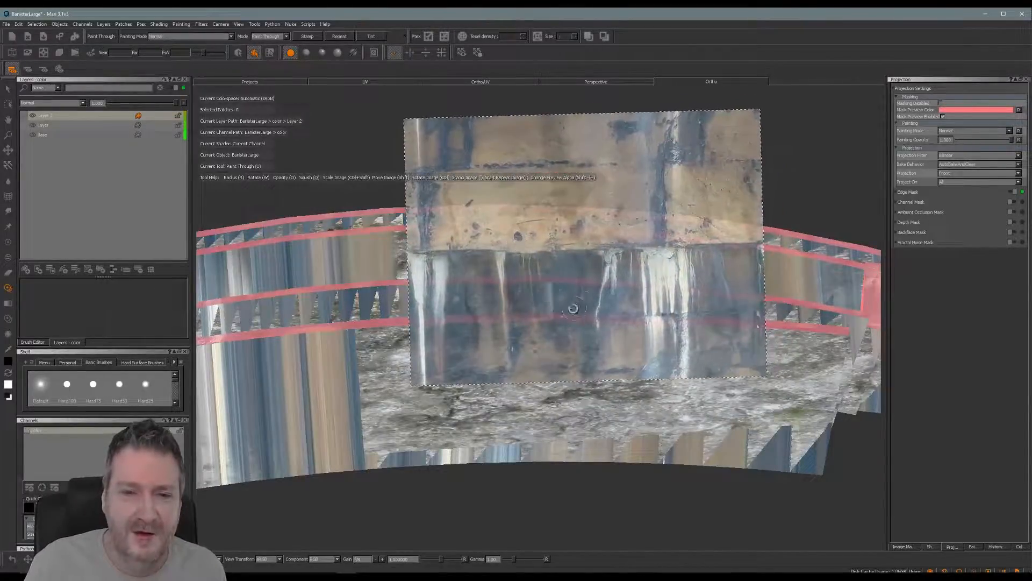
Step: Paint the image's blue area through along the middle section of the lower rail's narrow underside ledge
drag(503, 388, 532, 382)
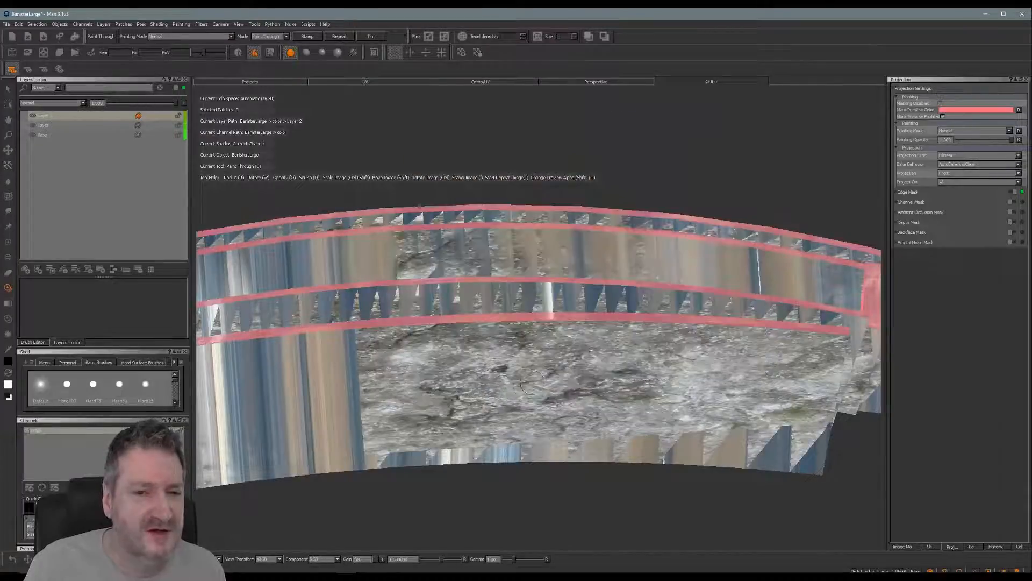
alt+right_drag(532, 381, 490, 384)
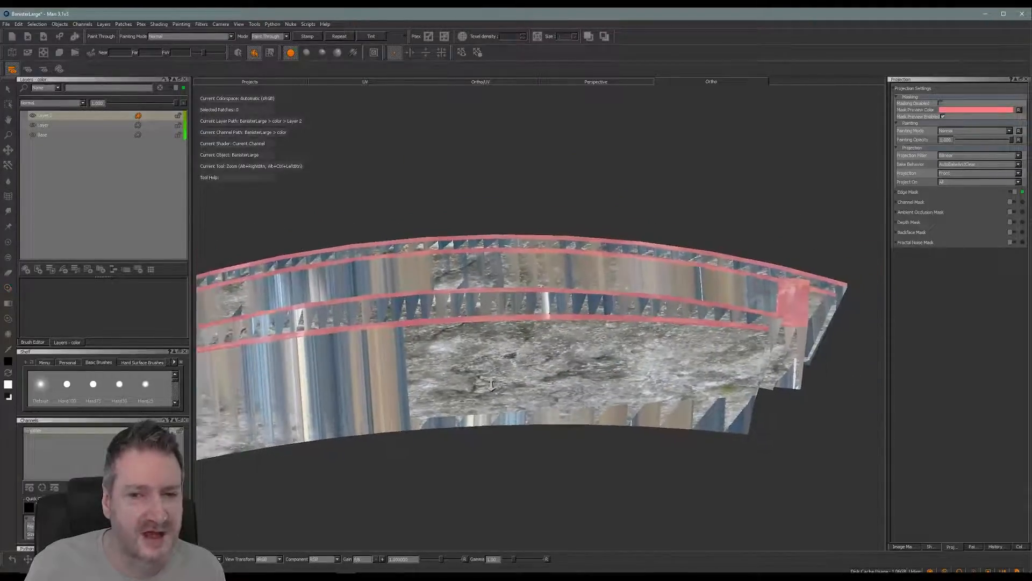
alt+middle_drag(490, 383, 539, 370)
alt+right_drag(538, 370, 521, 379)
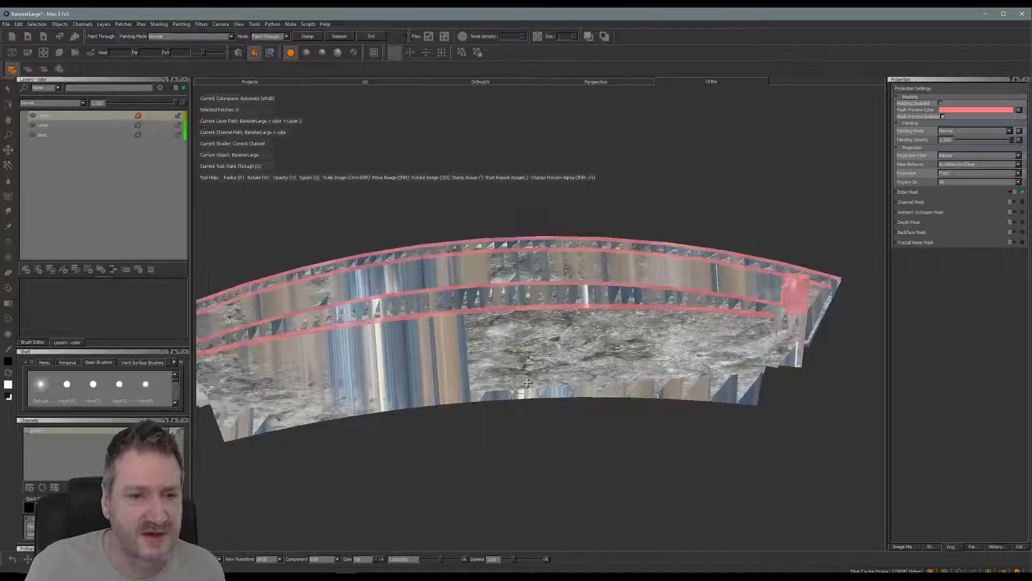
alt+middle_drag(520, 380, 563, 371)
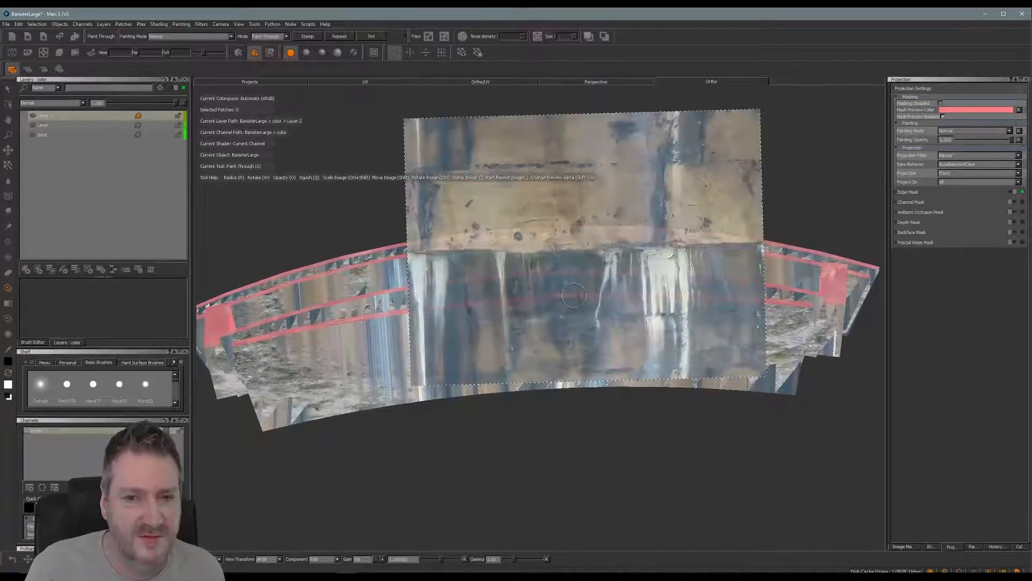
drag(567, 285, 541, 283)
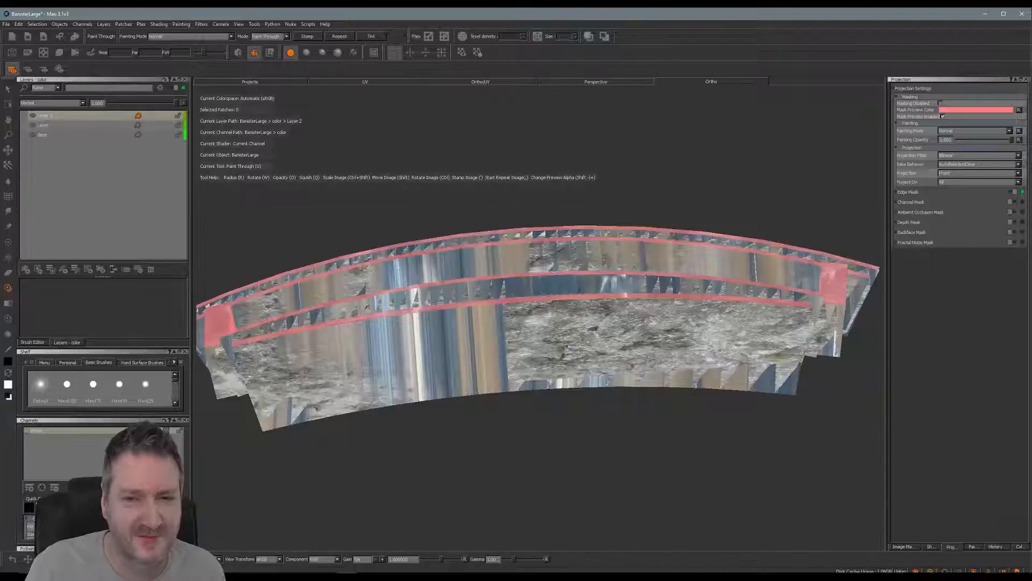
Step: Shift the image and rotate it clockwise to follow the curve, and paint its blue area along the narrow ledge to its right end
mouse_move(574, 287)
shift+mouse_down()
mouse_move(640, 294)
mouse_move(614, 284)
mouse_move(605, 304)
shift+mouse_up()
middle_drag(605, 304, 575, 314)
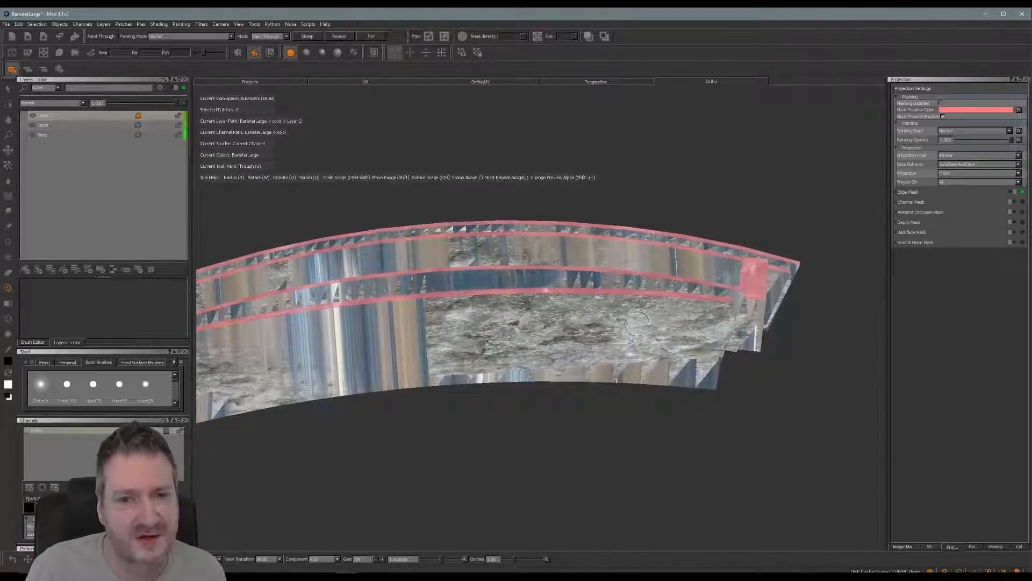
mouse_move(778, 283)
ctrl+mouse_down()
mouse_move(788, 293)
mouse_move(744, 289)
ctrl+mouse_up()
drag(609, 278, 553, 278)
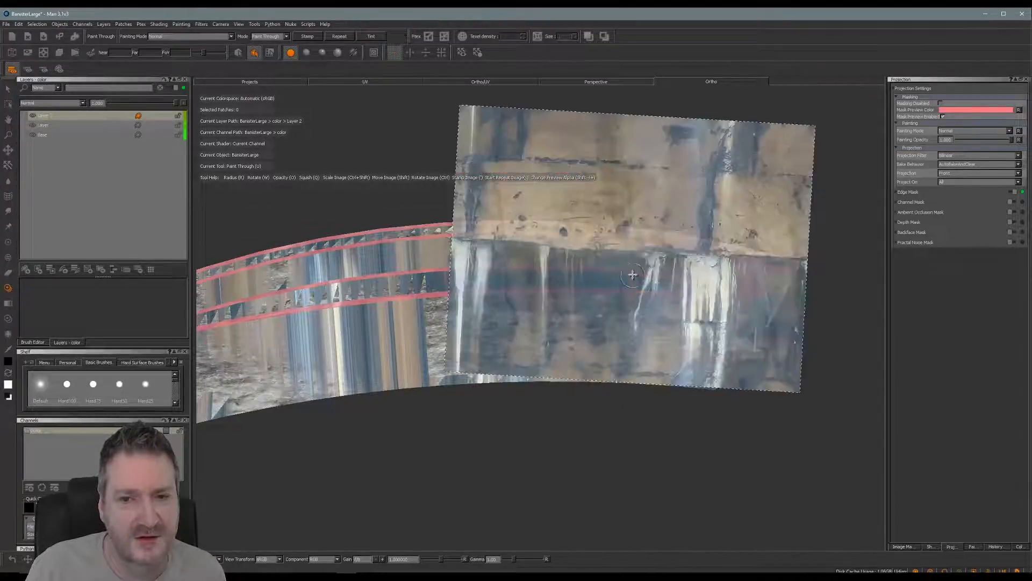
mouse_move(645, 275)
shift+mouse_down()
mouse_move(746, 278)
mouse_move(714, 260)
mouse_move(546, 290)
shift+mouse_up()
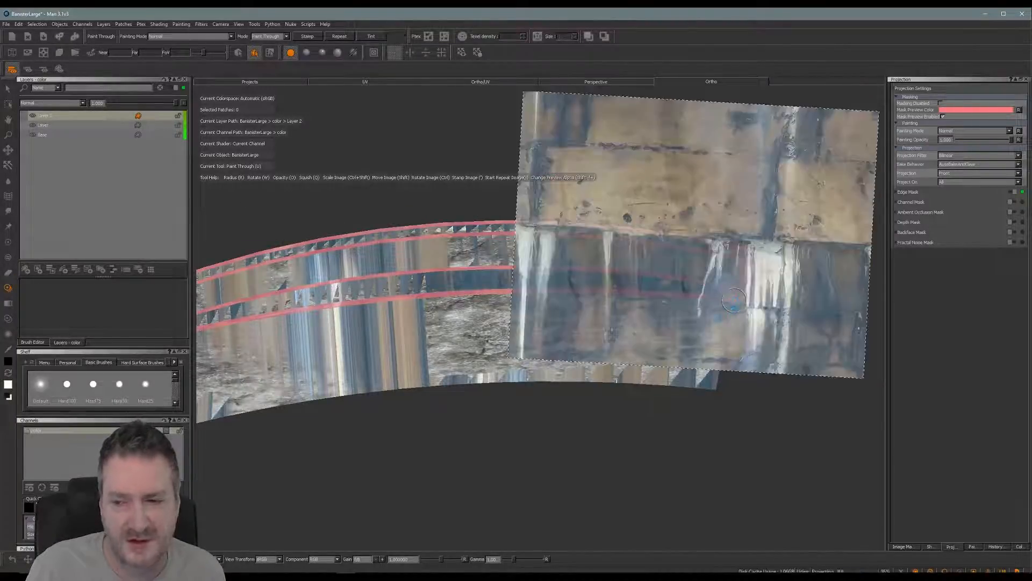
drag(734, 299, 704, 317)
Step: Rotate the image counter-clockwise to match the other side of the curve and paint blue along the narrow ledge left of its middle
alt+middle_drag(603, 279, 691, 270)
ctrl+drag(593, 290, 578, 280)
mouse_move(648, 294)
shift+mouse_down()
mouse_move(584, 285)
mouse_move(554, 267)
shift+mouse_up()
click(541, 272)
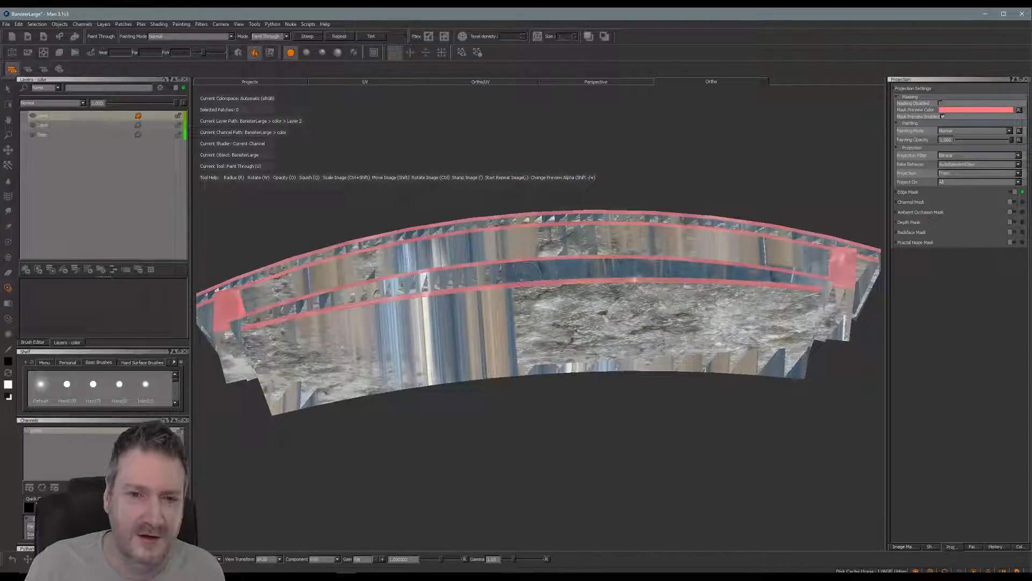
mouse_move(528, 273)
mouse_down()
mouse_move(467, 279)
mouse_move(447, 268)
mouse_move(557, 270)
mouse_move(519, 269)
mouse_up()
drag(429, 286, 361, 290)
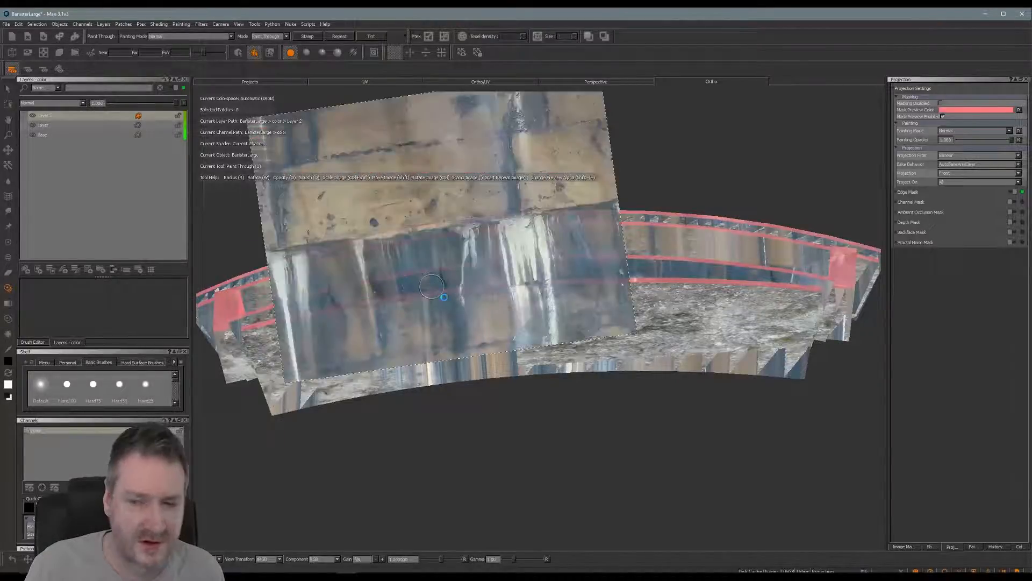
Step: Realign the image with the left part of the curve and paint the remaining stretch of the narrow underside ledge toward its left end
alt+middle_drag(434, 293, 566, 270)
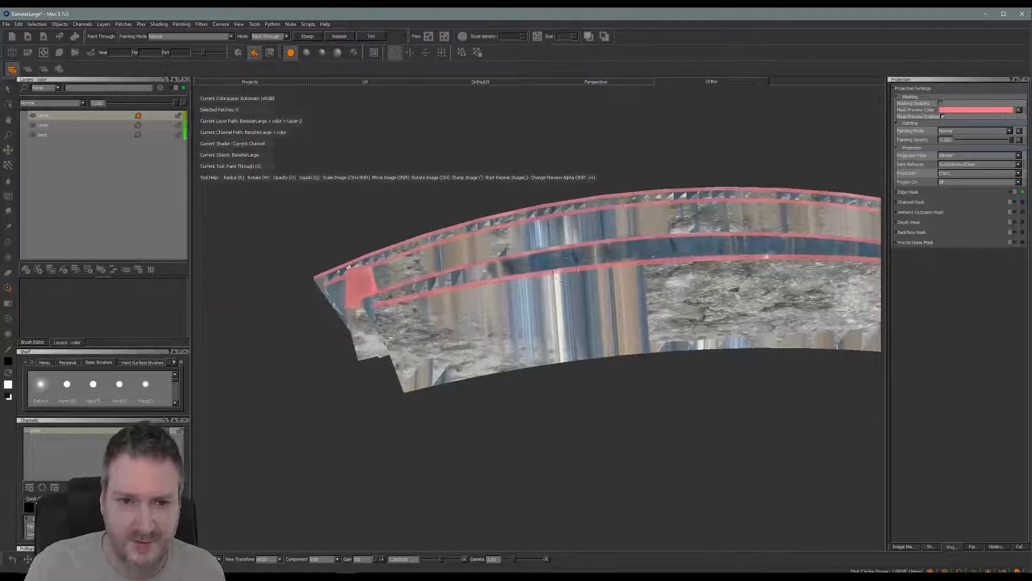
alt+middle_drag(461, 298, 473, 307)
mouse_move(473, 307)
alt+mouse_down()
mouse_move(472, 293)
mouse_move(550, 249)
alt+mouse_up()
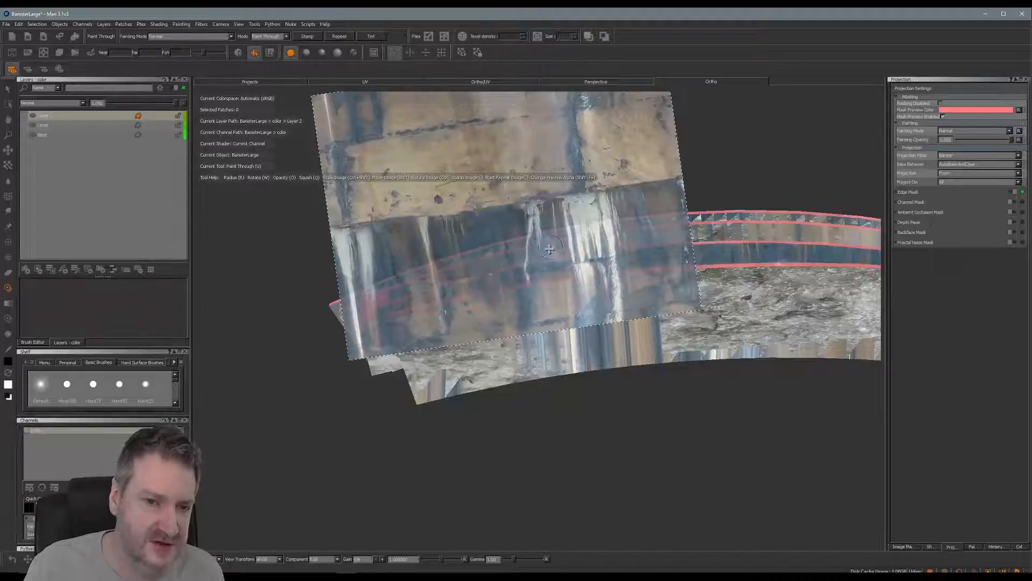
drag(511, 279, 483, 282)
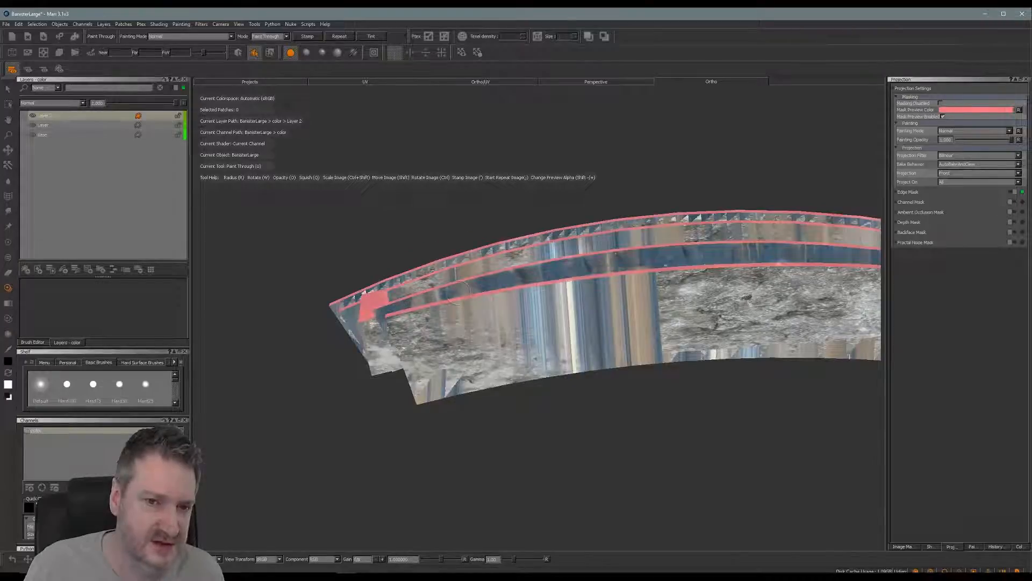
drag(459, 292, 469, 289)
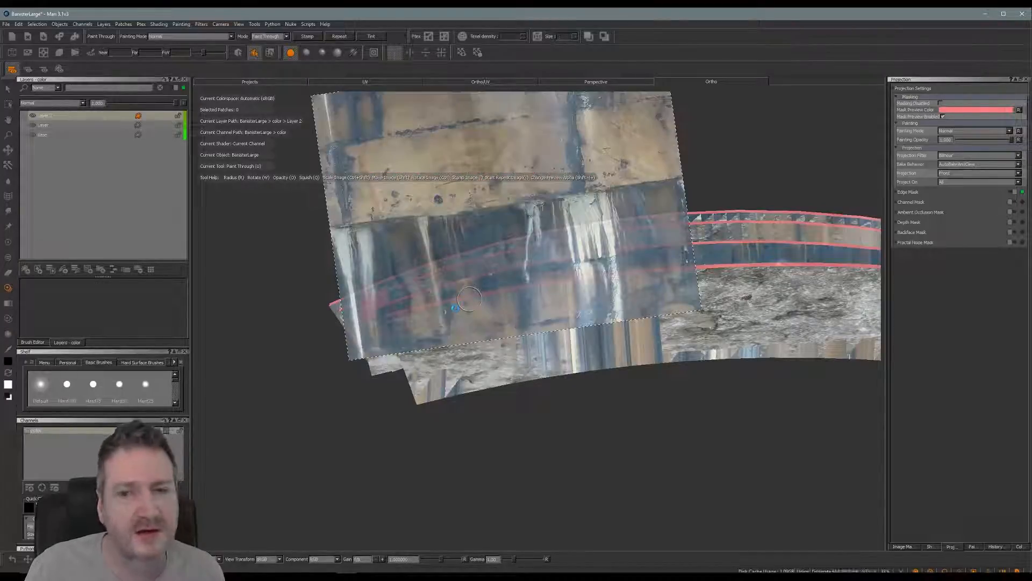
alt+middle_drag(469, 298, 369, 269)
mouse_move(328, 275)
mouse_down()
mouse_move(390, 261)
mouse_move(447, 369)
mouse_up()
Step: Straighten and reposition the image over the lower rail's outer side and paint its blue and brown areas over the small bright white spot
key(u)
alt+drag(632, 344, 582, 302)
alt+middle_drag(597, 326, 576, 339)
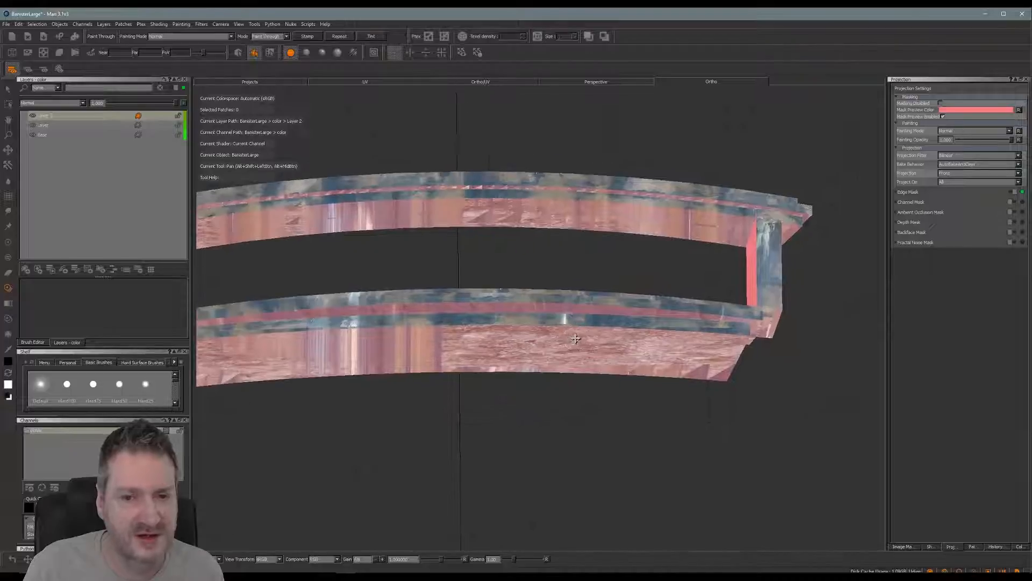
mouse_move(652, 246)
ctrl+mouse_down()
mouse_move(654, 273)
mouse_move(629, 248)
mouse_move(643, 235)
mouse_move(652, 280)
ctrl+mouse_up()
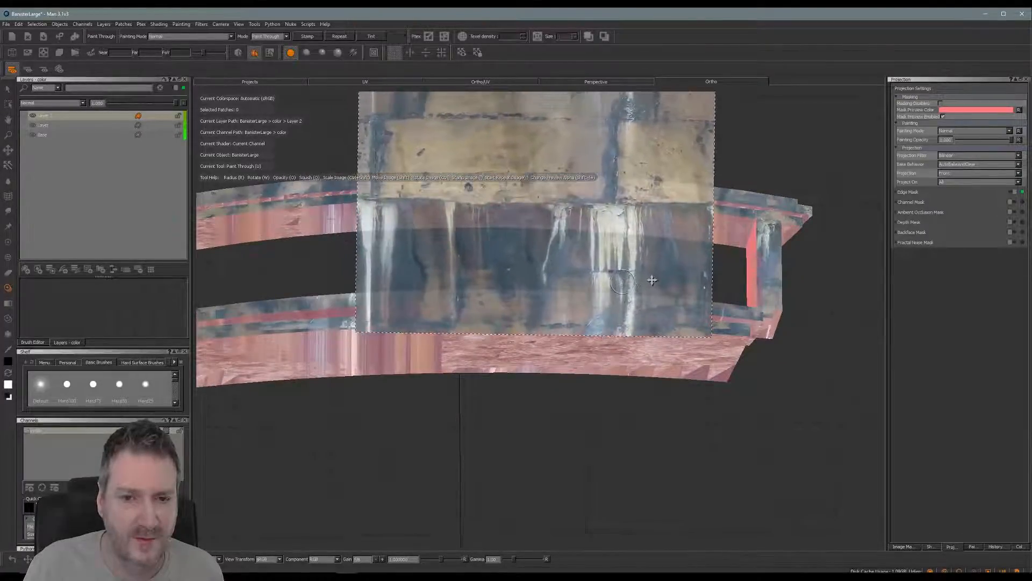
drag(574, 321, 566, 320)
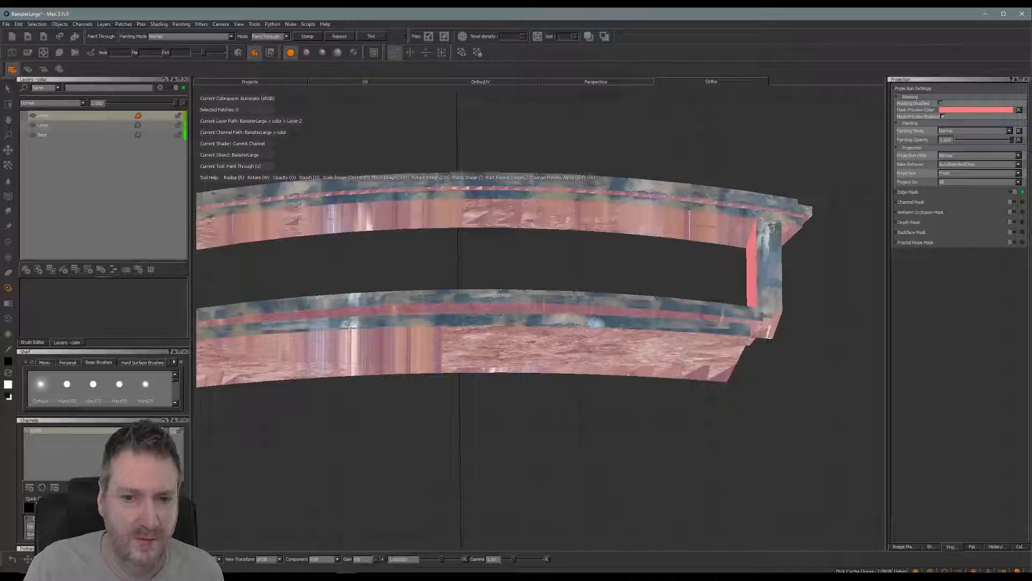
mouse_move(592, 291)
shift+mouse_down()
mouse_move(691, 309)
mouse_move(707, 279)
mouse_move(698, 297)
shift+mouse_up()
drag(601, 322, 595, 322)
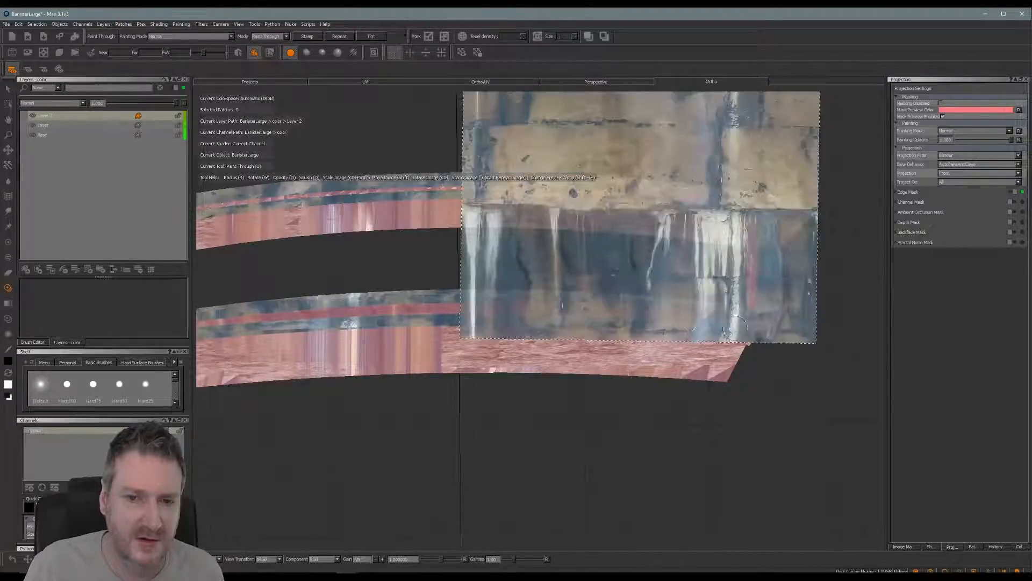
drag(698, 329, 656, 327)
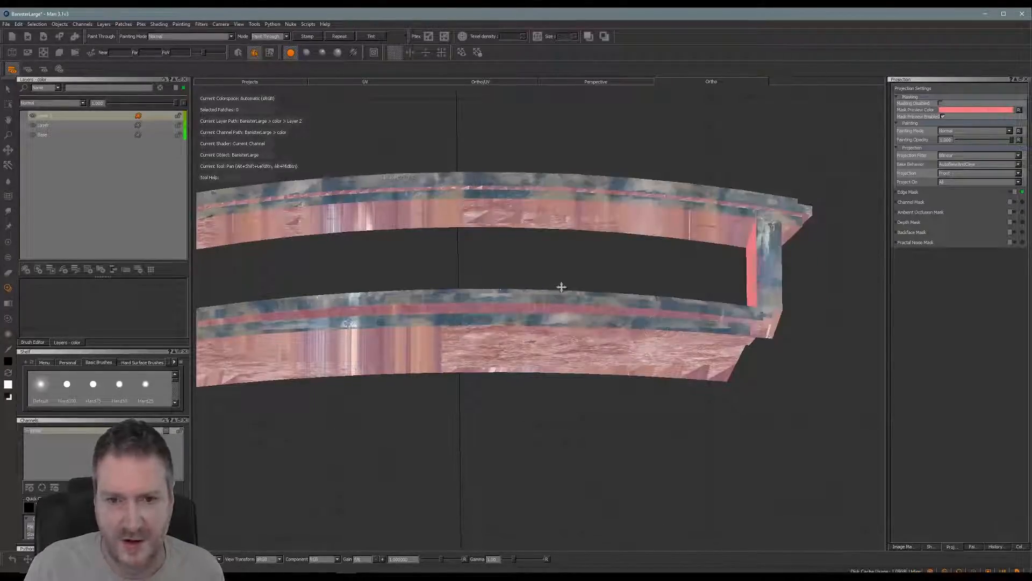
Step: Shift the image over the lower rail's narrow ledge and paint its blue and brown areas over the pale patches near the middle
mouse_move(559, 285)
alt+mouse_down()
mouse_move(508, 277)
mouse_move(525, 333)
mouse_move(526, 260)
mouse_move(514, 265)
mouse_move(518, 333)
mouse_move(462, 299)
mouse_move(544, 296)
mouse_move(517, 286)
mouse_move(514, 265)
mouse_move(496, 373)
mouse_move(528, 288)
mouse_move(514, 281)
mouse_move(498, 339)
mouse_move(544, 293)
mouse_move(526, 279)
mouse_move(543, 290)
mouse_move(521, 341)
mouse_move(506, 329)
mouse_move(520, 284)
mouse_move(509, 285)
mouse_move(526, 312)
alt+mouse_up()
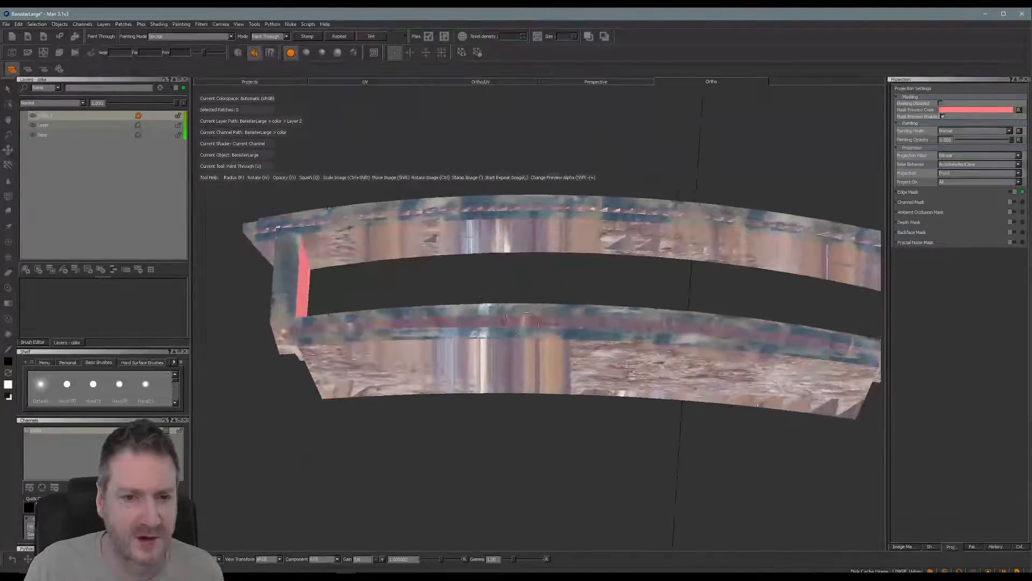
mouse_move(623, 300)
shift+mouse_down()
mouse_move(579, 282)
mouse_move(578, 307)
mouse_move(590, 309)
shift+mouse_up()
drag(490, 335, 478, 334)
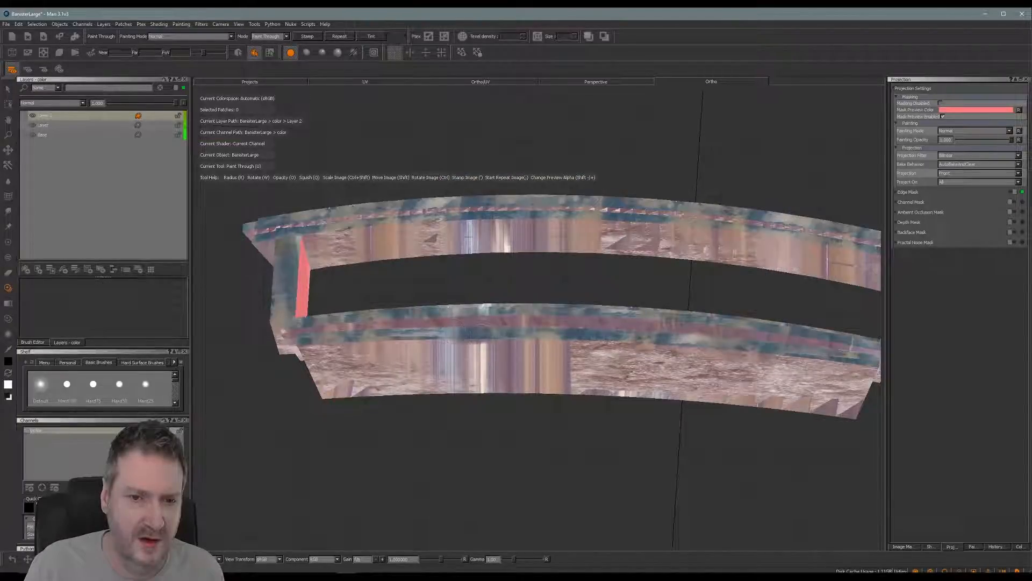
shift+drag(495, 336, 438, 332)
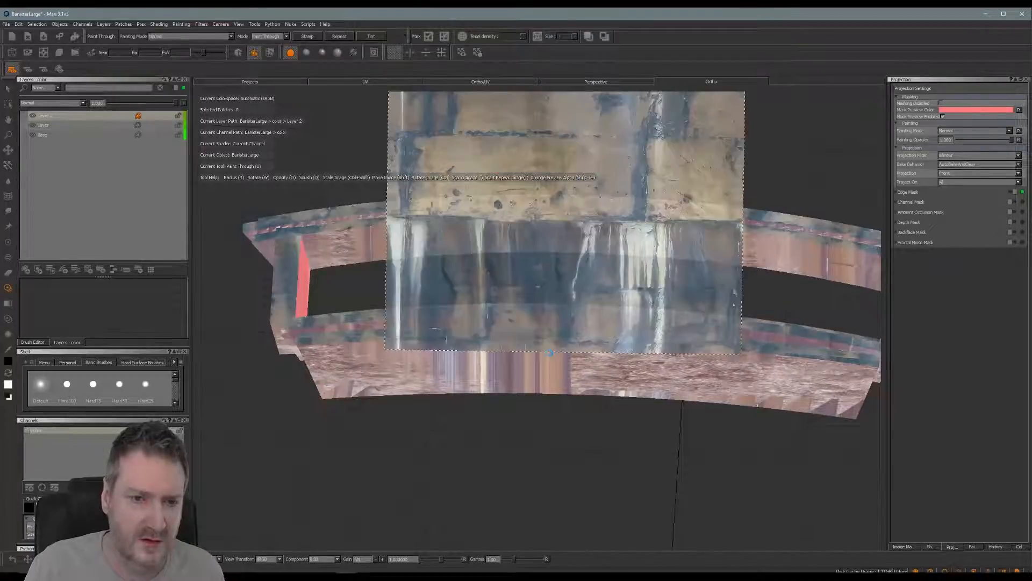
click(554, 363)
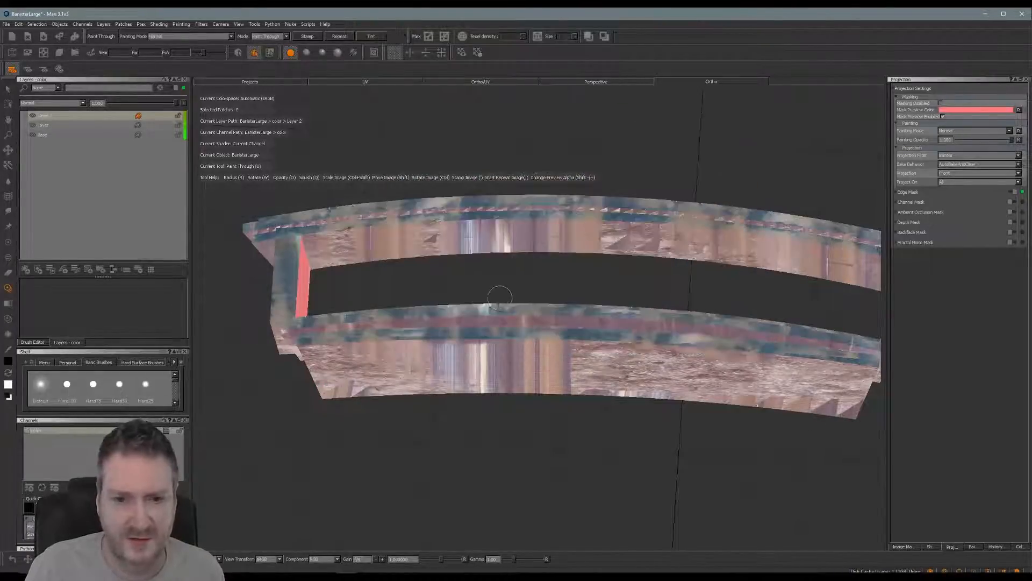
Step: Position the image over the lower rail's broad curved face and paint its streaked blue areas from the left end toward the middle
mouse_move(503, 290)
alt+mouse_down()
mouse_move(422, 295)
mouse_move(507, 318)
mouse_move(410, 344)
mouse_move(403, 370)
mouse_move(431, 334)
mouse_move(495, 337)
mouse_move(569, 265)
mouse_move(458, 330)
alt+mouse_up()
alt+drag(653, 311, 521, 311)
key(u)
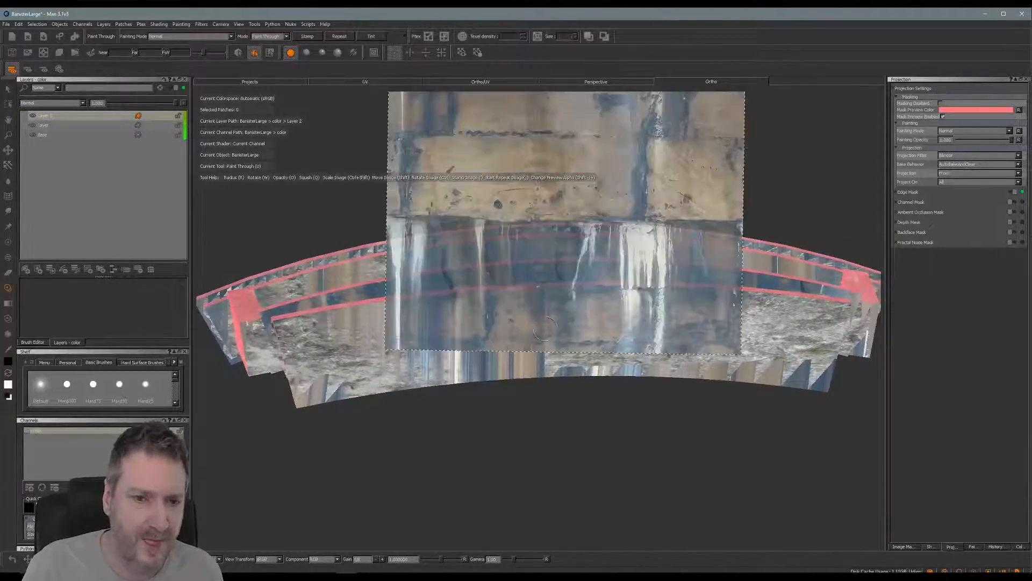
mouse_move(624, 282)
shift+mouse_down()
mouse_move(473, 304)
mouse_move(519, 315)
mouse_move(525, 301)
mouse_move(514, 319)
shift+mouse_up()
key(apostrophe)
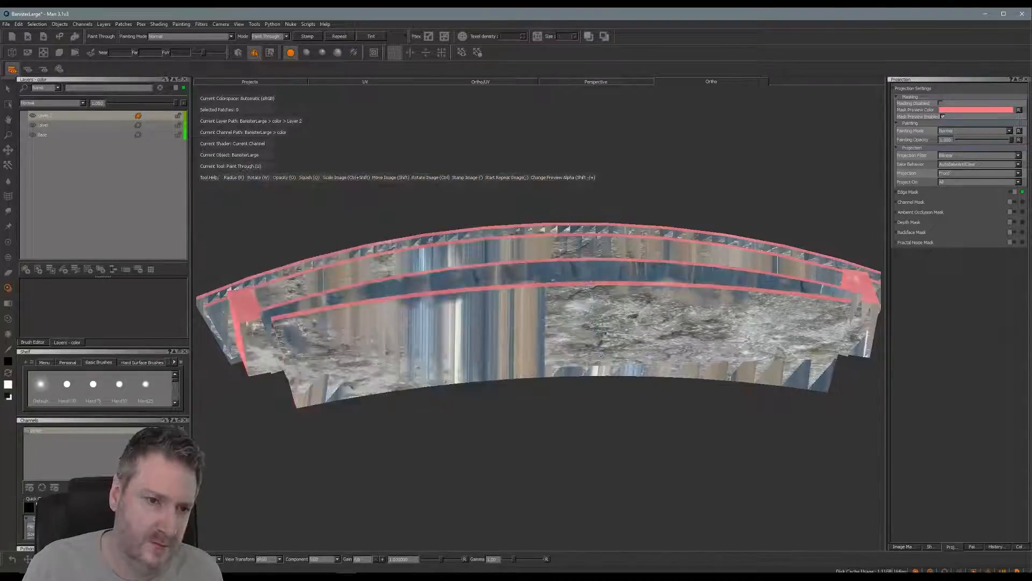
mouse_move(285, 341)
mouse_down()
mouse_move(303, 385)
mouse_move(372, 385)
mouse_move(323, 371)
mouse_move(317, 333)
mouse_move(329, 317)
mouse_move(406, 320)
mouse_move(344, 307)
mouse_move(333, 349)
mouse_move(414, 357)
mouse_move(435, 382)
mouse_move(476, 366)
mouse_move(425, 349)
mouse_move(481, 339)
mouse_move(457, 317)
mouse_up()
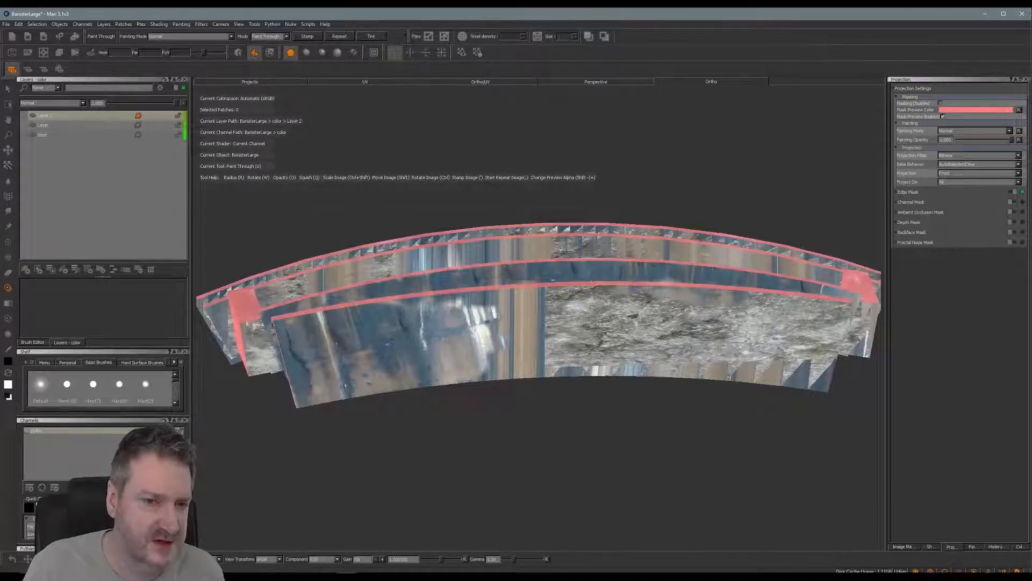
drag(383, 321, 408, 296)
mouse_move(469, 304)
mouse_down()
mouse_move(500, 298)
mouse_move(486, 292)
mouse_move(487, 314)
mouse_up()
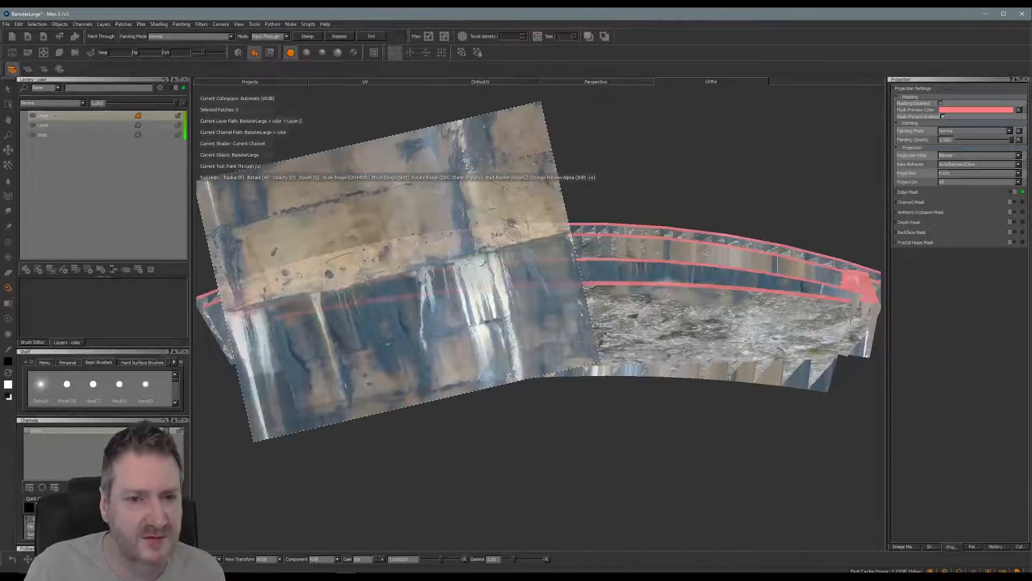
Step: Straighten the image over the middle of the broad face and paint its streaked blue and brown areas across the stretched texture
mouse_move(524, 218)
shift+mouse_down()
mouse_move(658, 228)
mouse_move(660, 285)
mouse_move(644, 327)
mouse_move(622, 223)
mouse_move(649, 300)
shift+mouse_up()
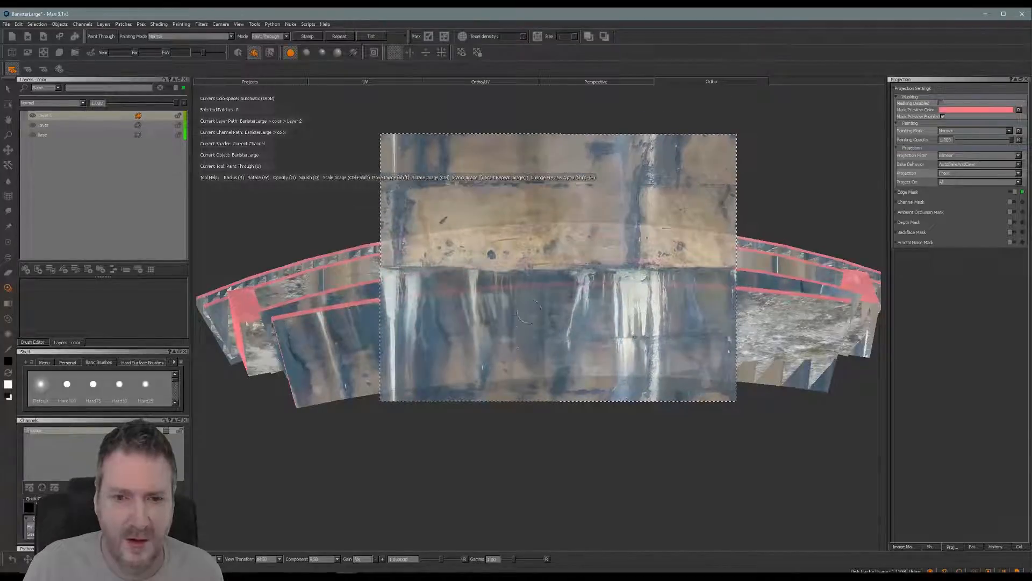
mouse_move(529, 312)
mouse_down()
mouse_move(533, 299)
mouse_move(504, 299)
mouse_move(495, 361)
mouse_move(499, 329)
mouse_move(516, 371)
mouse_move(533, 317)
mouse_move(570, 371)
mouse_move(597, 290)
mouse_move(559, 347)
mouse_move(581, 371)
mouse_move(656, 363)
mouse_move(607, 287)
mouse_move(624, 285)
mouse_move(683, 371)
mouse_move(715, 317)
mouse_move(729, 344)
mouse_move(718, 374)
mouse_move(734, 359)
mouse_up()
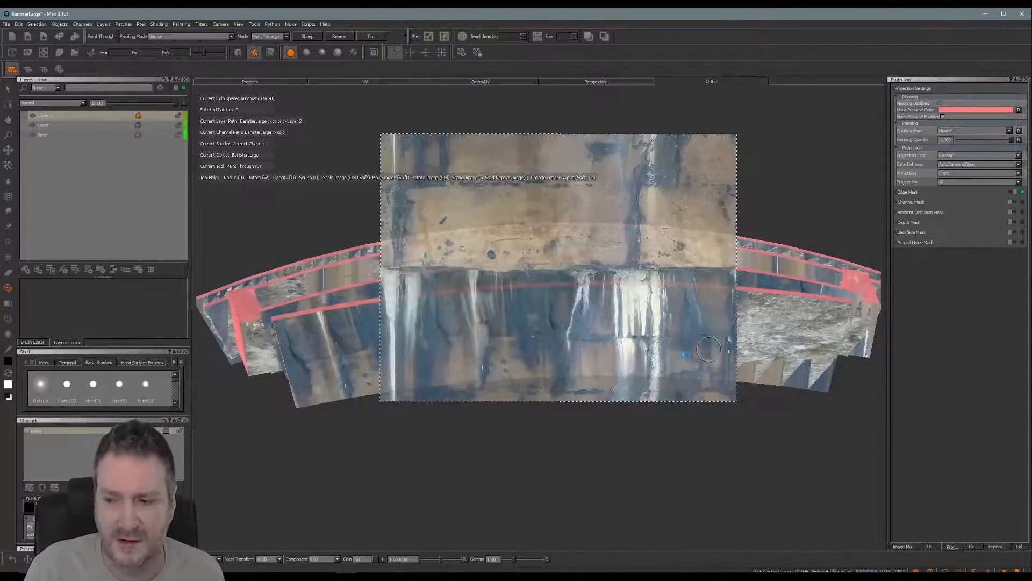
click(686, 355)
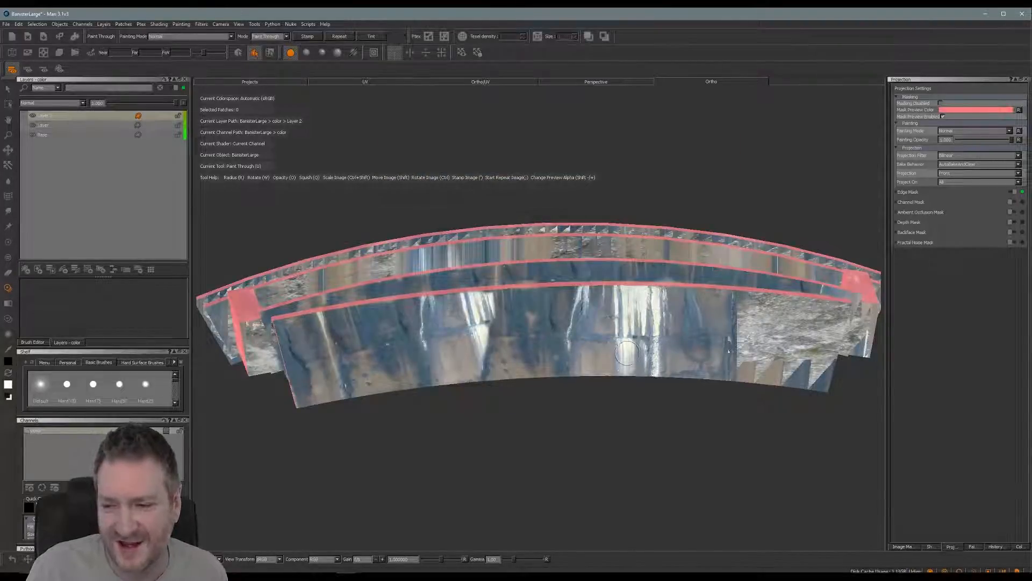
drag(666, 364, 735, 380)
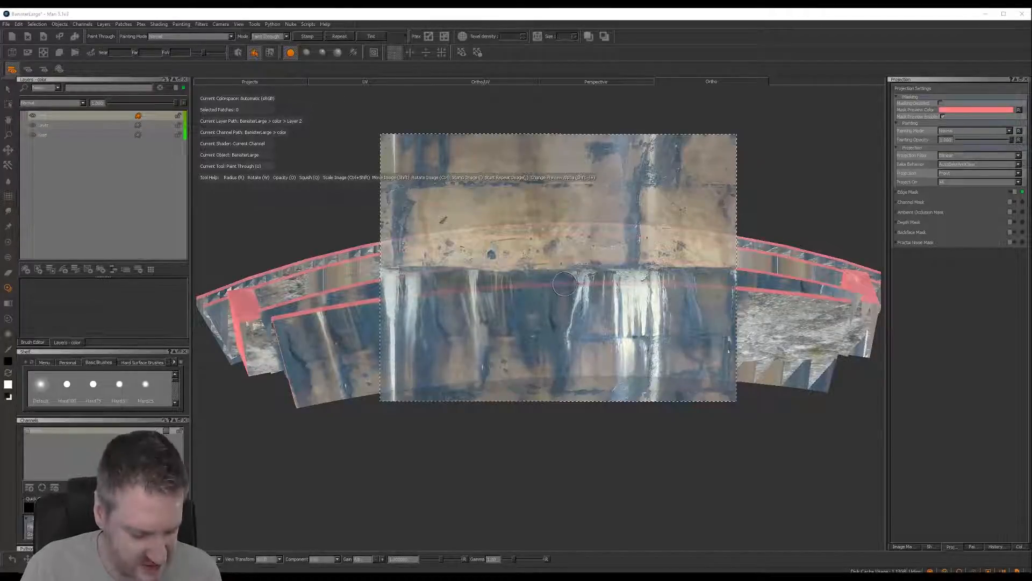
Step: Move the image toward the unpainted right part of the broad face and rotate it to match the curve
shift+drag(568, 305, 607, 199)
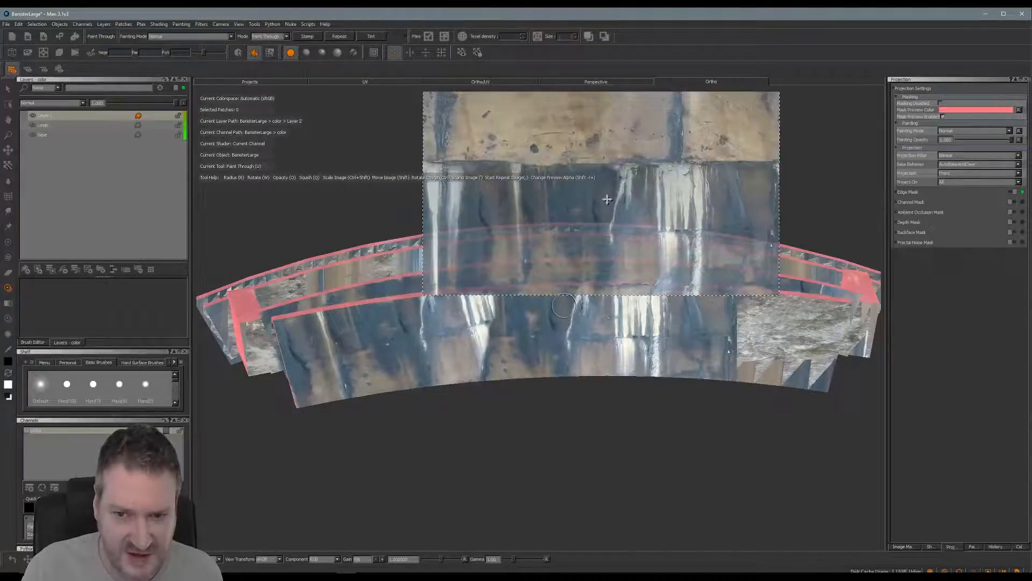
drag(644, 319, 644, 325)
alt+middle_drag(648, 324, 514, 326)
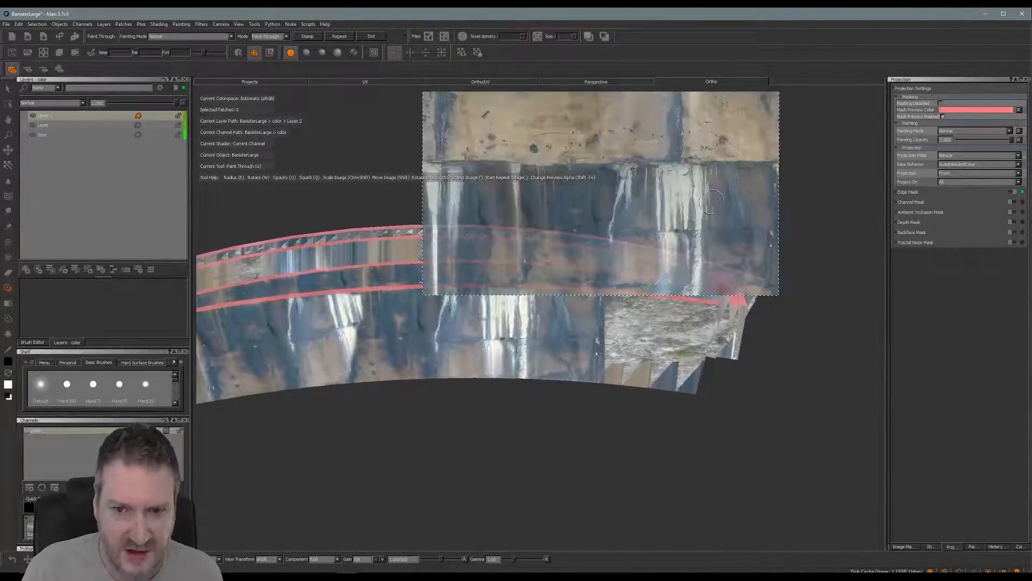
ctrl+drag(736, 203, 739, 227)
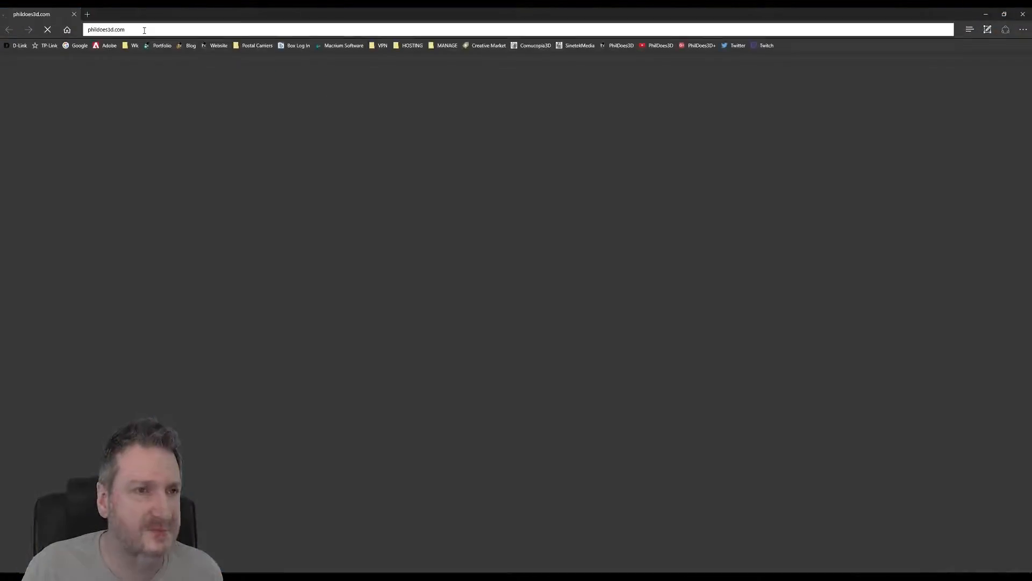
click(144, 30)
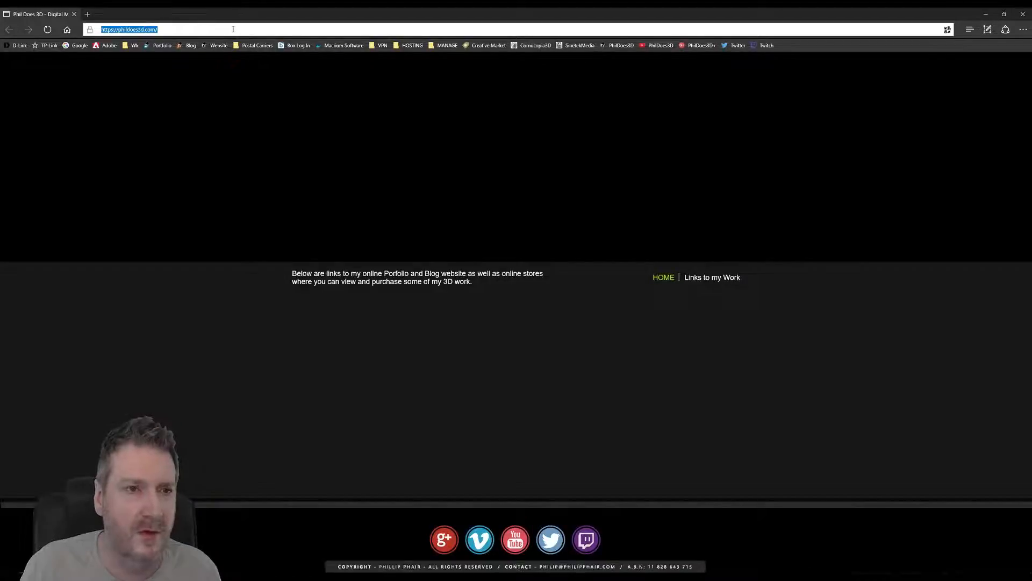
text(http://imgur.com/b8ibF7C)
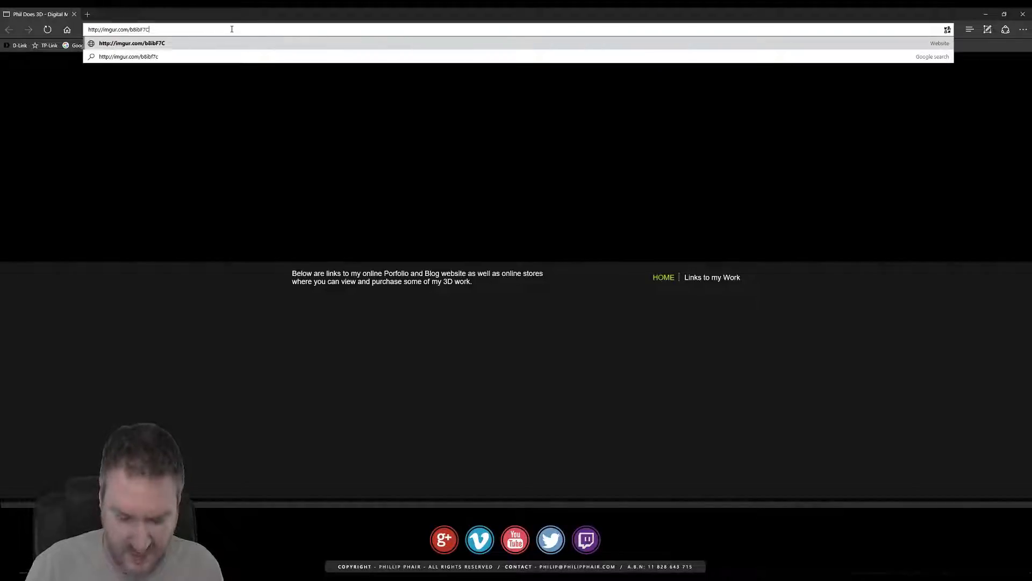
key(Return)
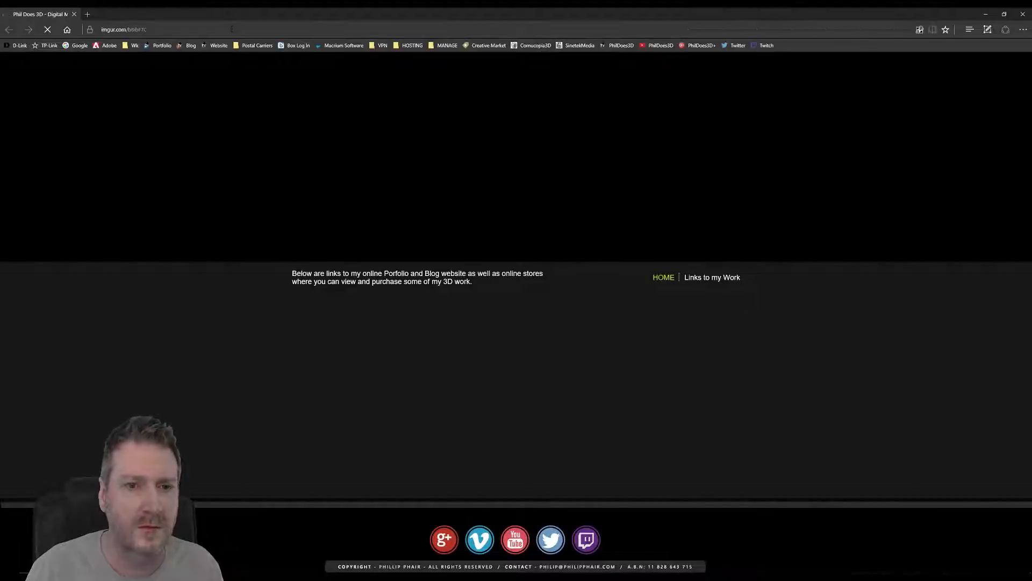